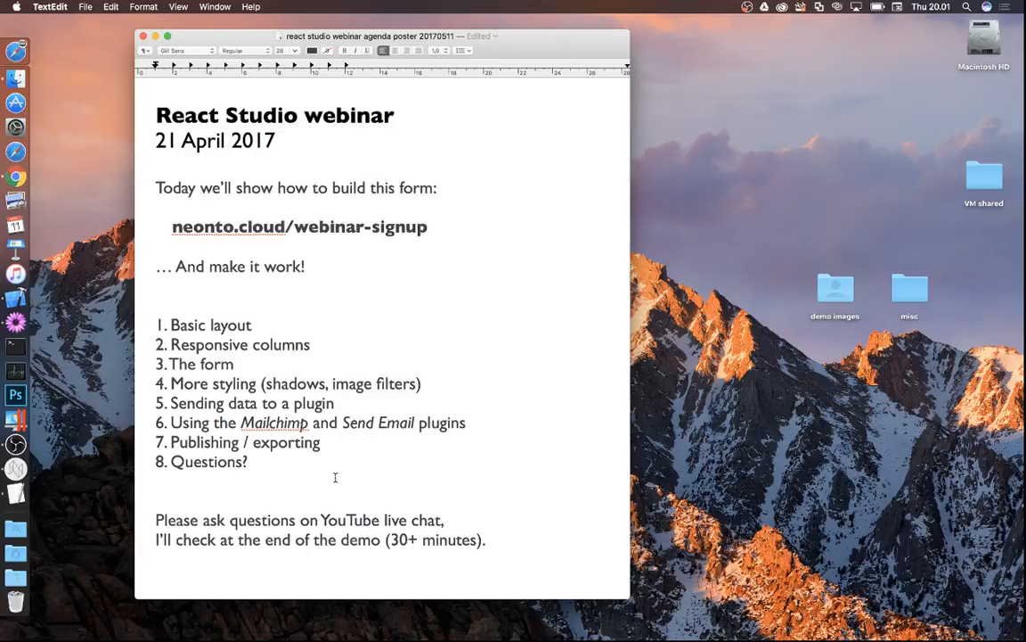
- Bring the live webinar sign-up page at neonto.cloud up in Chrome, in front of the TextEdit agenda
left_click(165, 228)
left_click(16, 177)
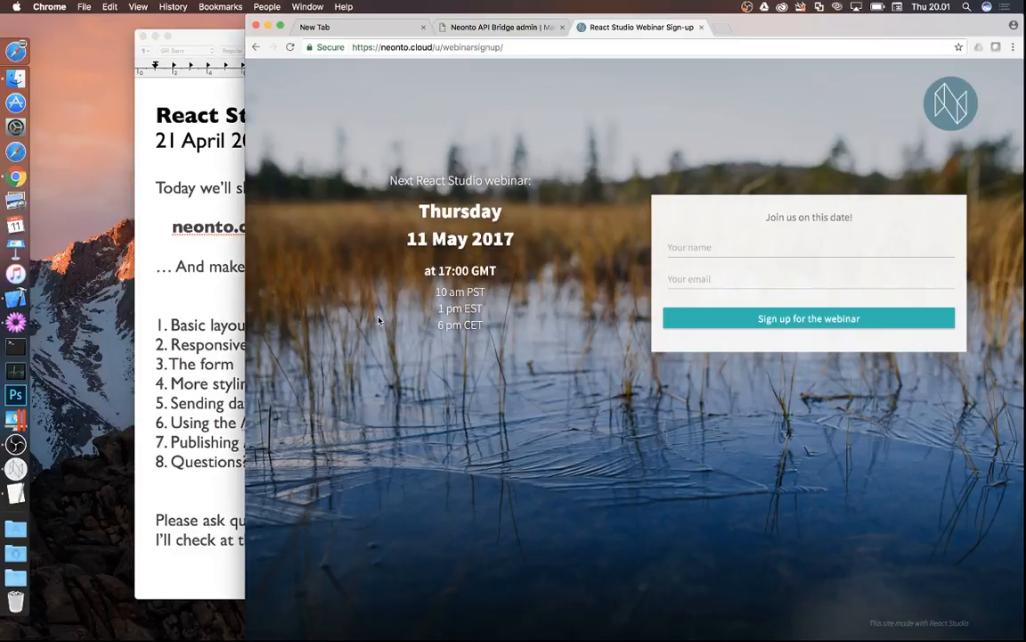
- Enlarge the Chrome window and enter a sample name and e-mail in the sign-up form
left_click_drag(246, 342, 167, 338)
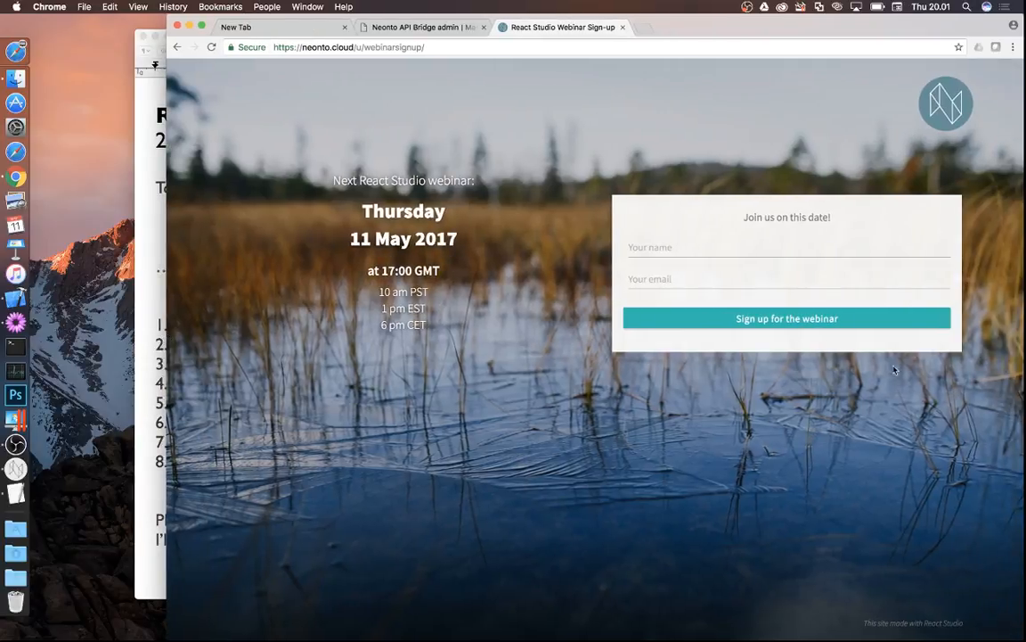
mouse_move(1025, 638)
left_mouse_down()
mouse_move(921, 577)
mouse_move(724, 558)
mouse_move(681, 586)
mouse_move(579, 588)
mouse_move(412, 560)
mouse_move(395, 532)
mouse_move(408, 597)
mouse_move(408, 408)
mouse_move(406, 547)
mouse_move(436, 544)
mouse_move(408, 546)
mouse_move(688, 598)
mouse_move(923, 573)
mouse_move(1025, 641)
left_mouse_up()
left_click(772, 248)
type("Pauli")
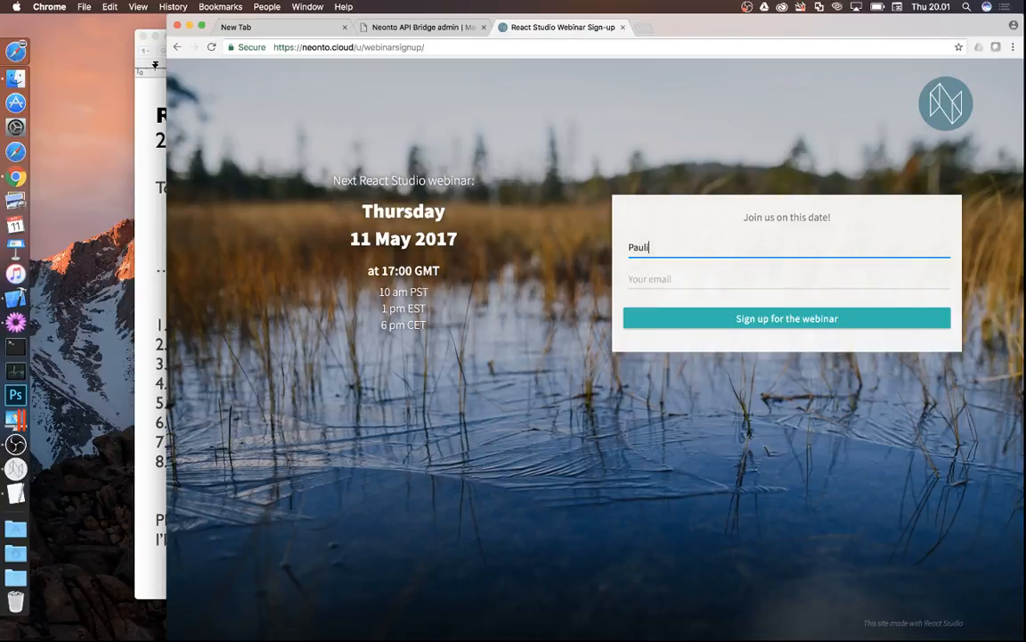
key("Tab")
type("pauli")
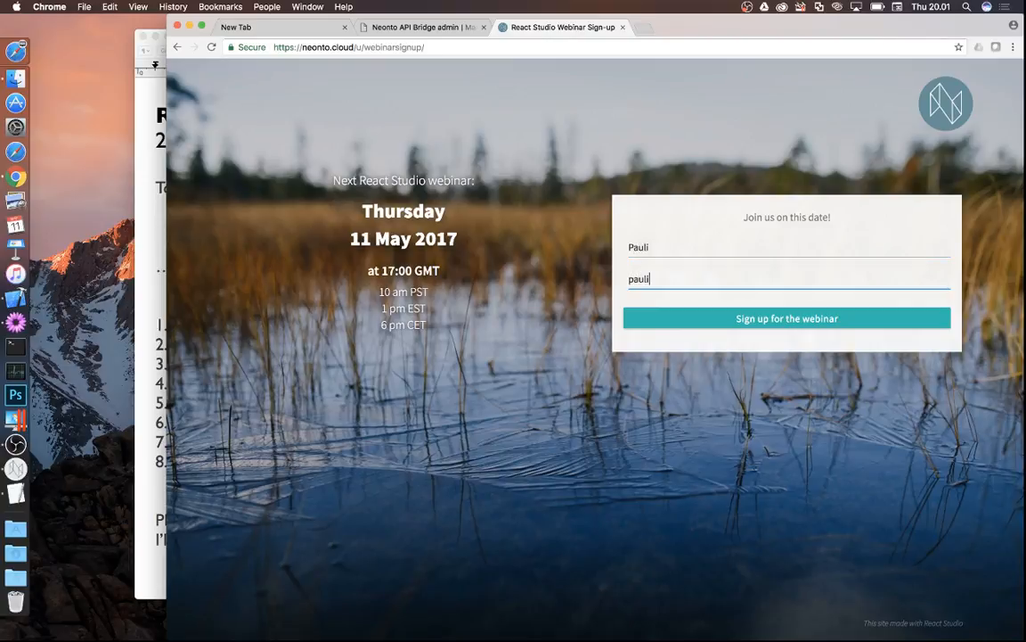
type("@example.com")
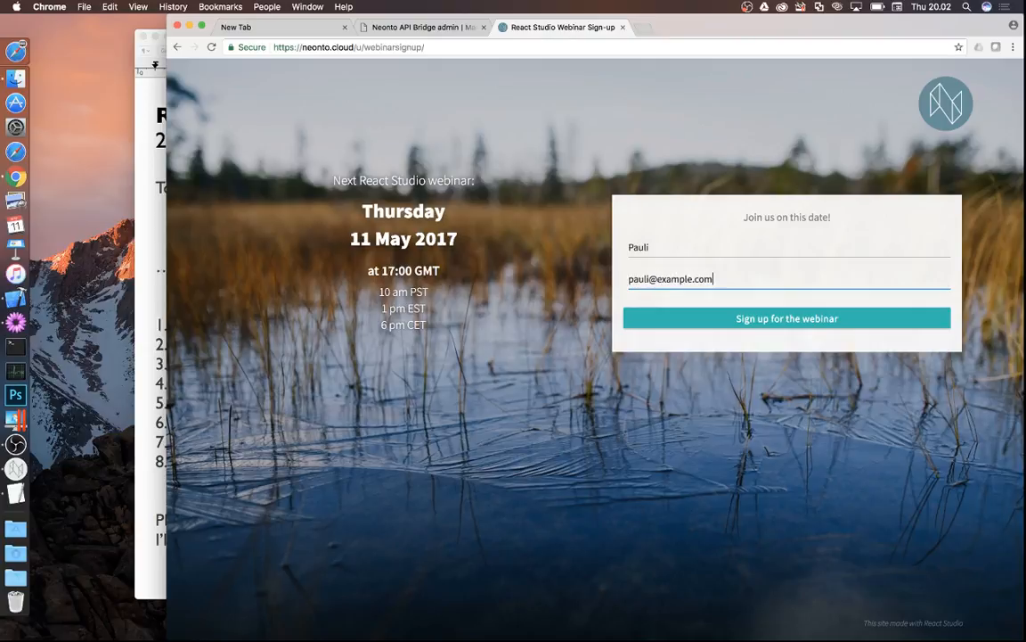
- Clear the e-mail field, keeping only the name, and switch to React Studio
left_click(660, 253)
triple_click(733, 277)
key("BackSpace")
left_click(735, 253)
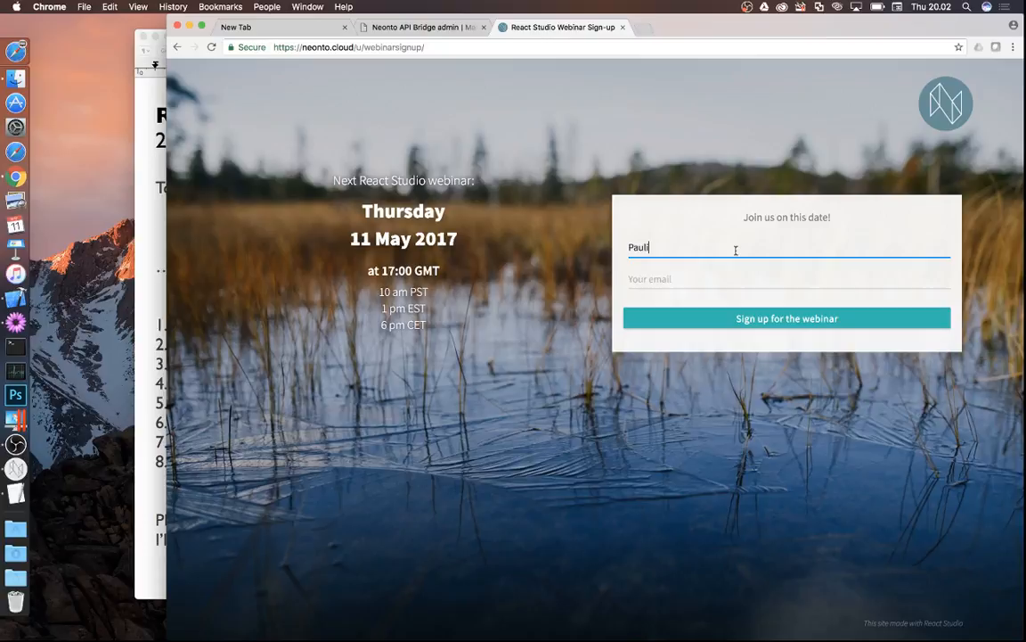
left_click(697, 278)
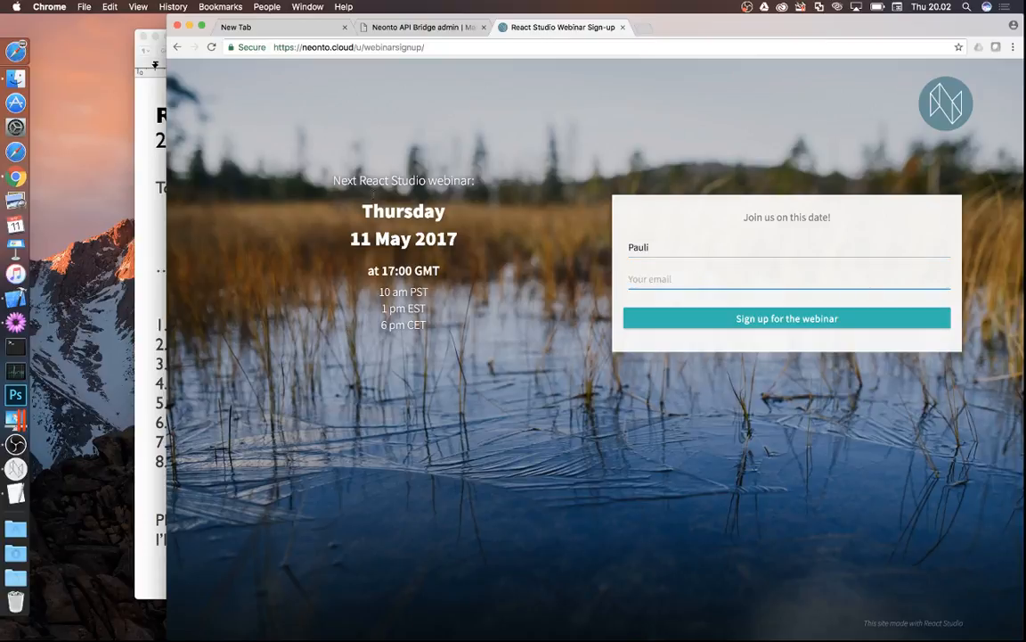
left_click(16, 467)
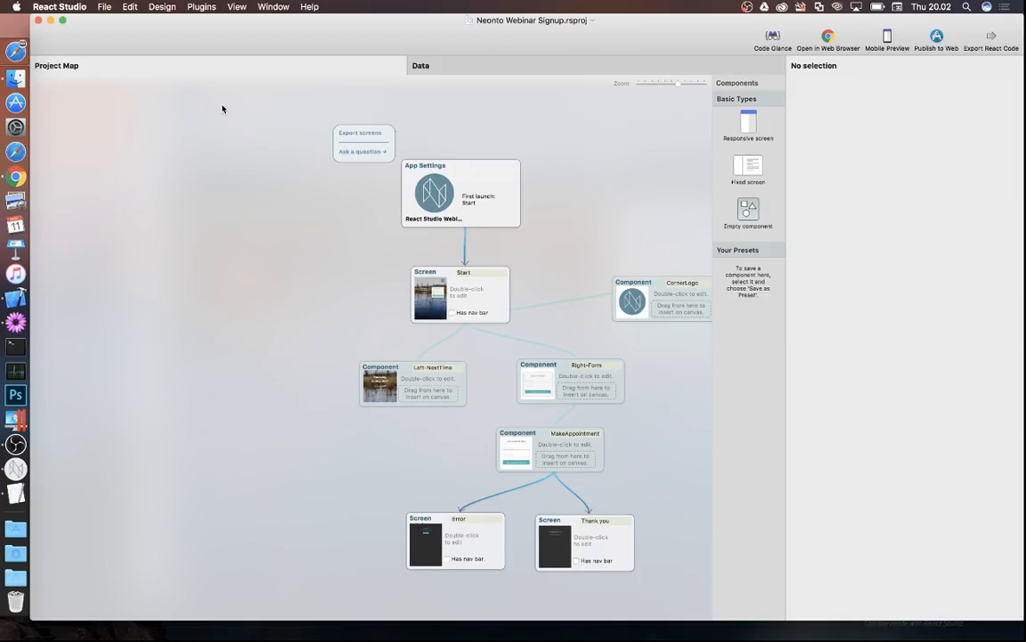
- Preview the Thank you and Error screens of the signup project
scroll(274, 229, "right", 1)
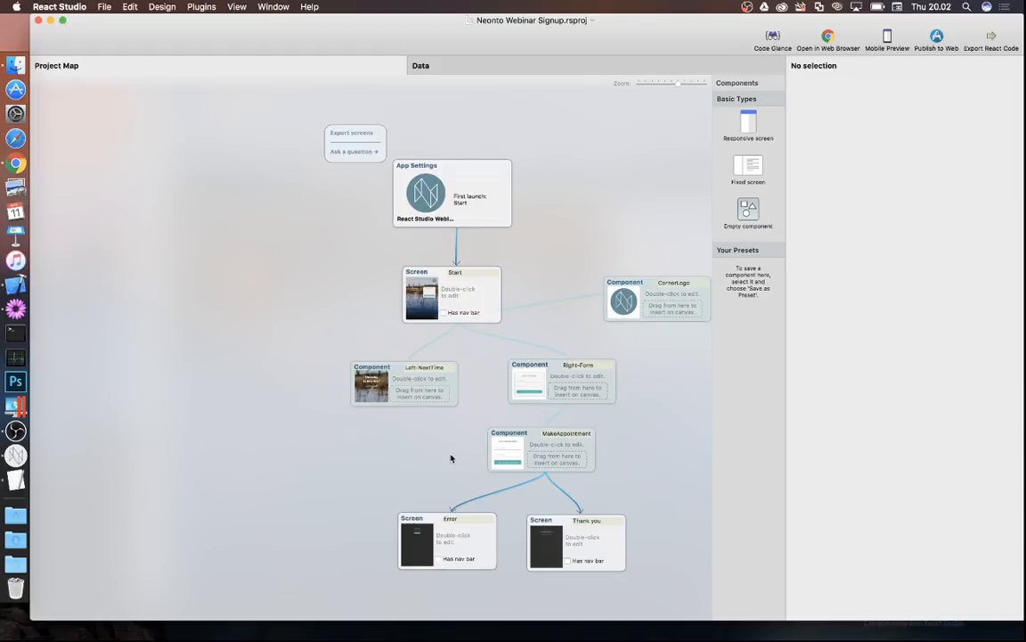
double_click(577, 549)
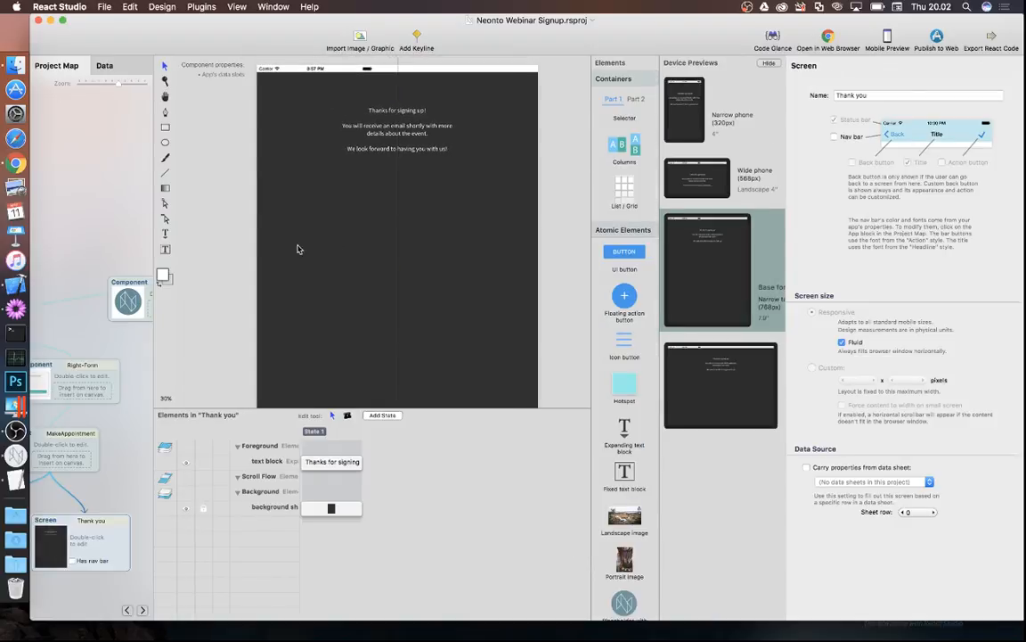
left_click(82, 213)
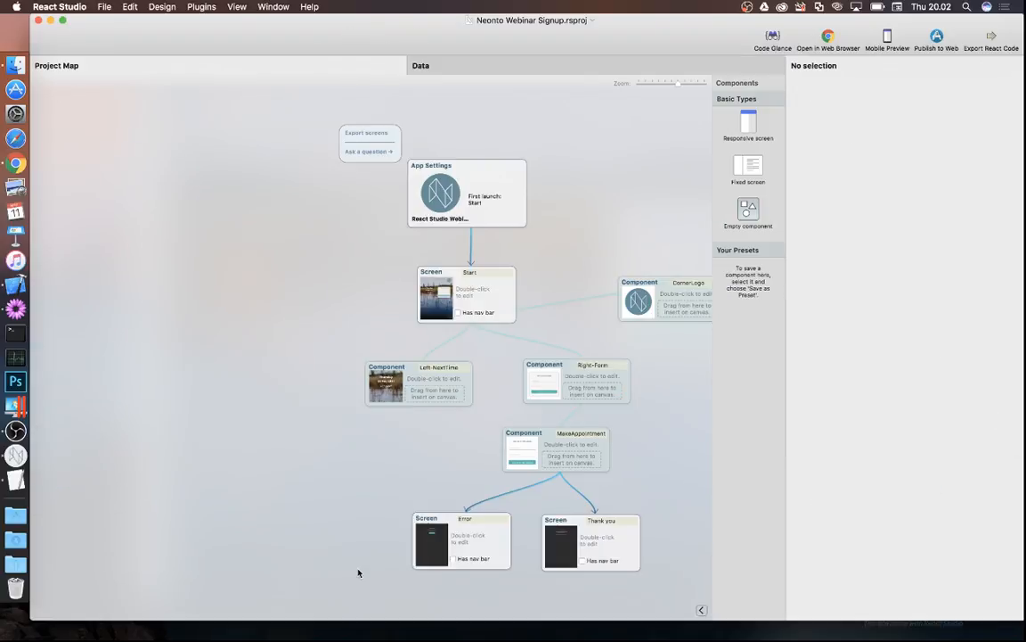
double_click(441, 539)
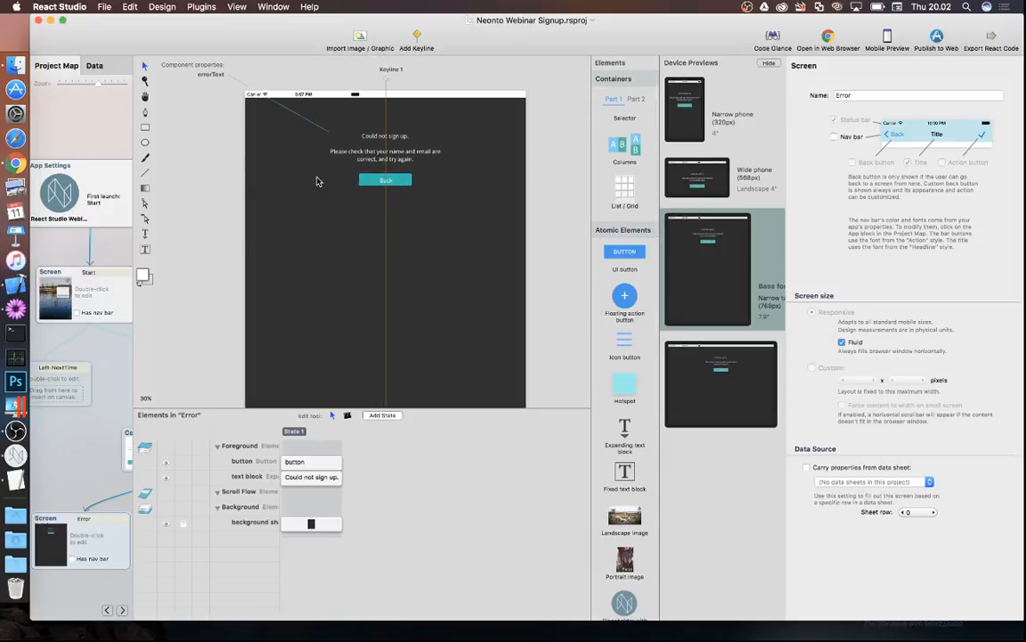
left_click(113, 353)
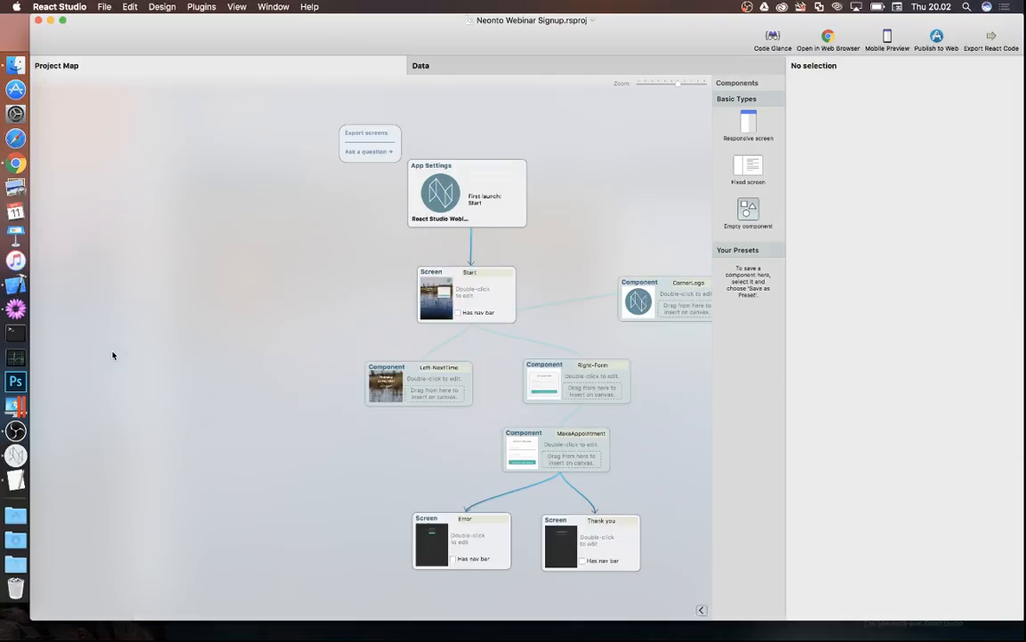
- Preview the Start screen, then choose File > New to bring up the Welcome window
double_click(478, 292)
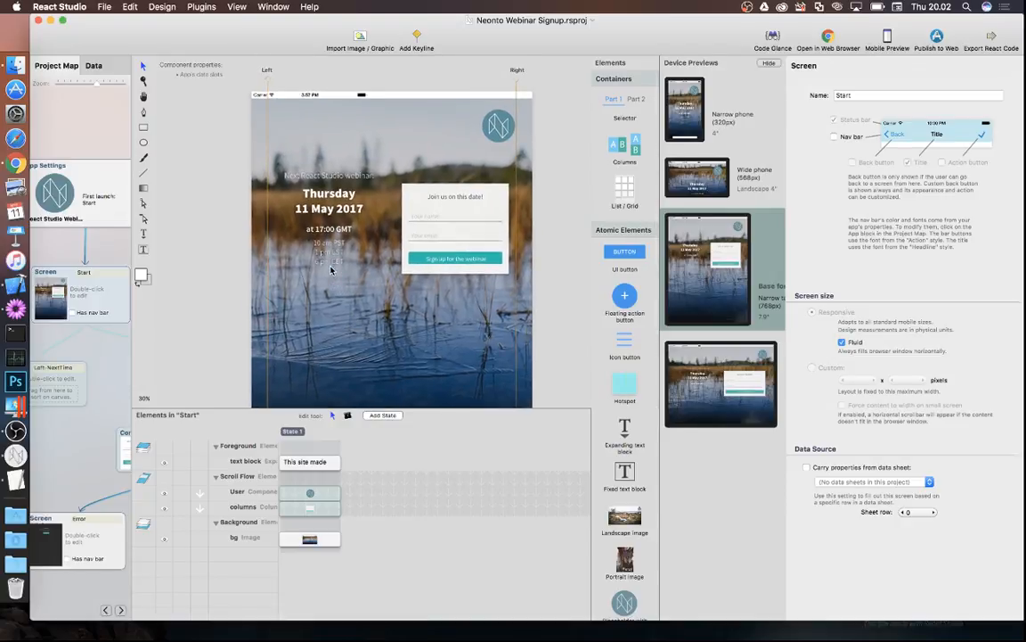
left_click(90, 323)
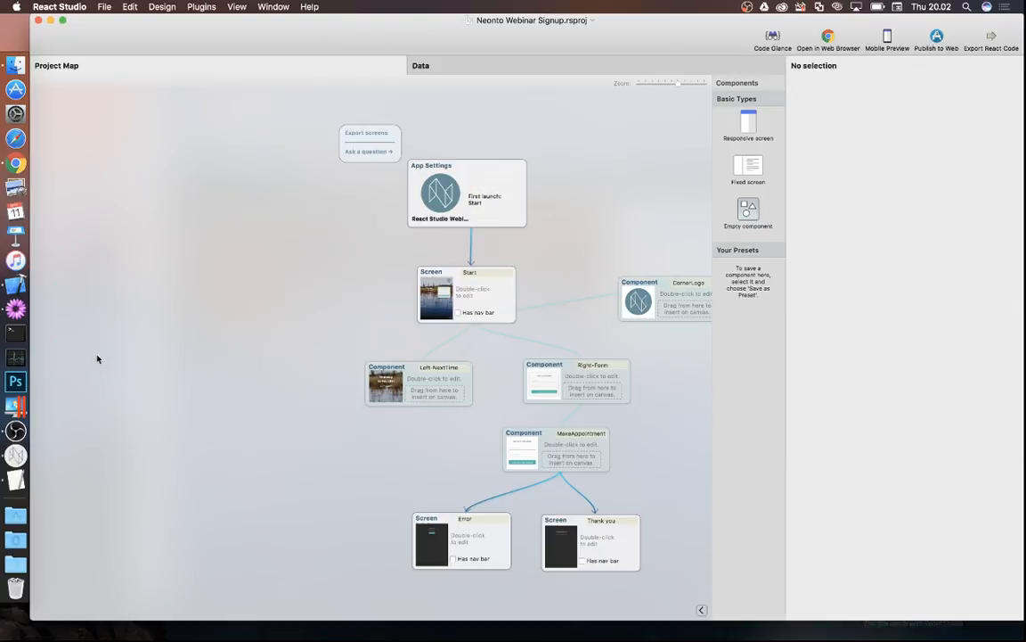
left_click(104, 6)
left_click(111, 22)
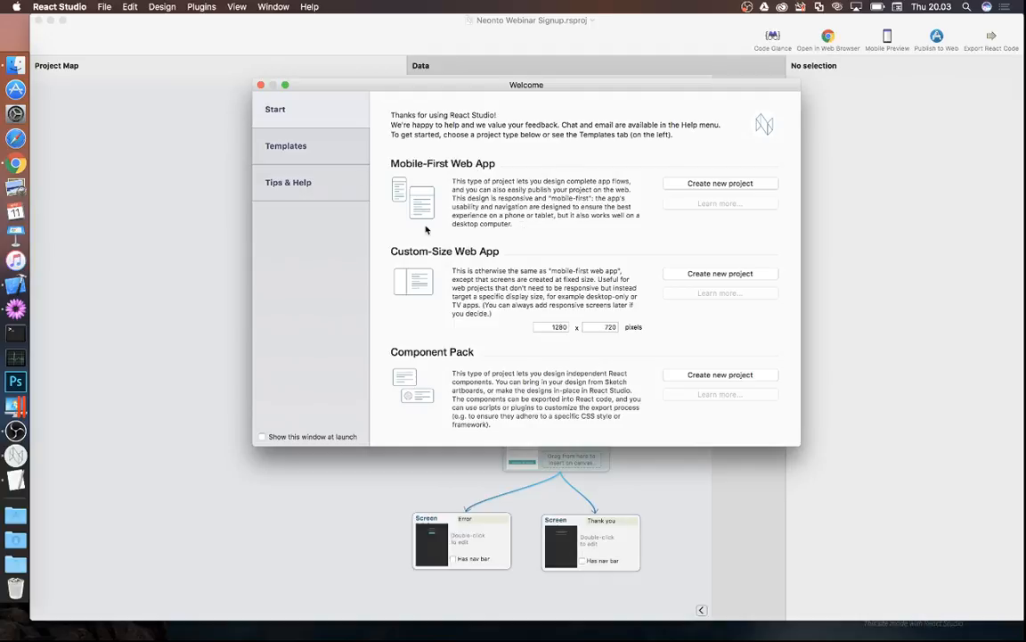
- Create an untitled Mobile-First Web App project and reposition its App Settings block
left_click(713, 183)
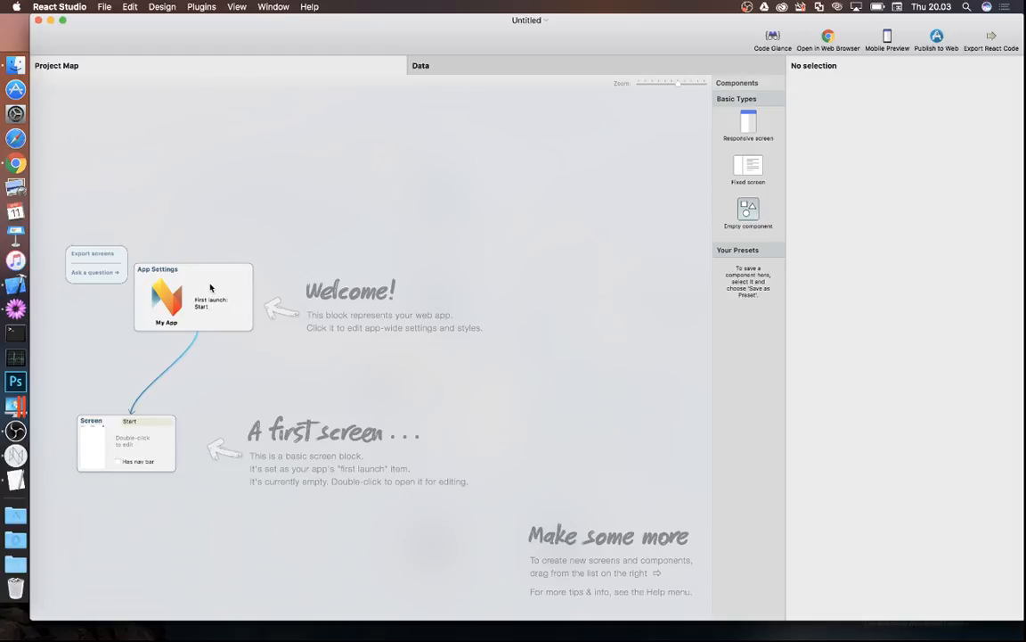
left_click_drag(210, 287, 259, 212)
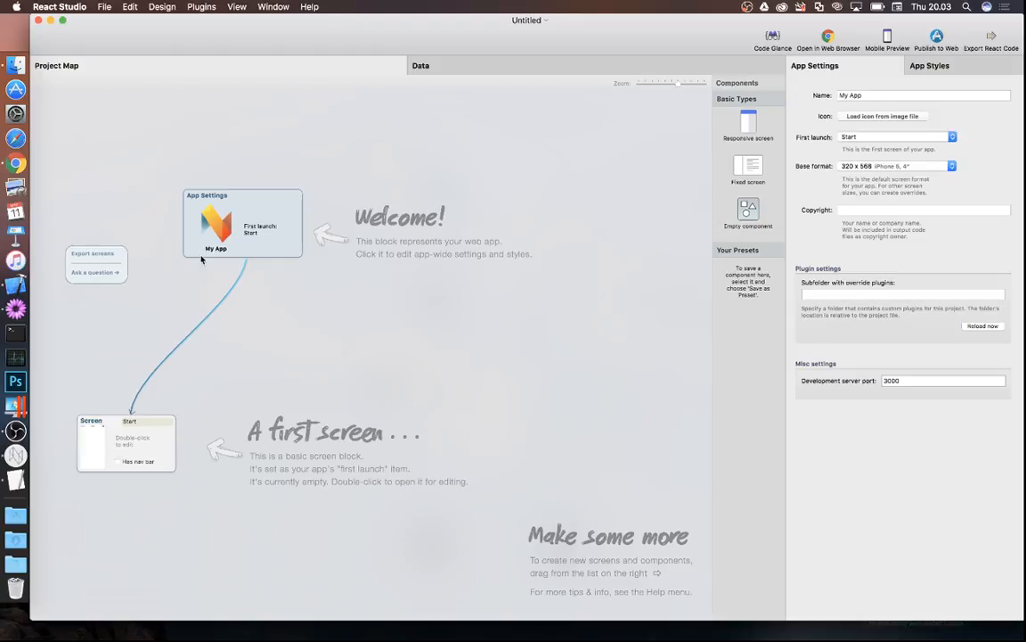
- Move the Start screen block and compare with the live sign-up page in Chrome
left_click(119, 445)
left_click_drag(118, 444, 146, 399)
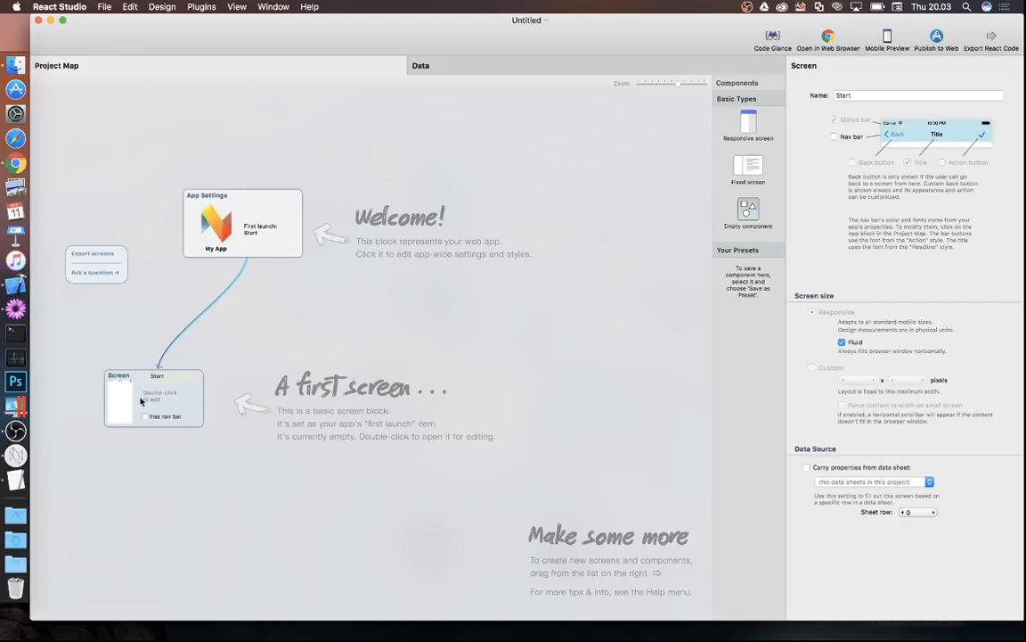
left_click(236, 251)
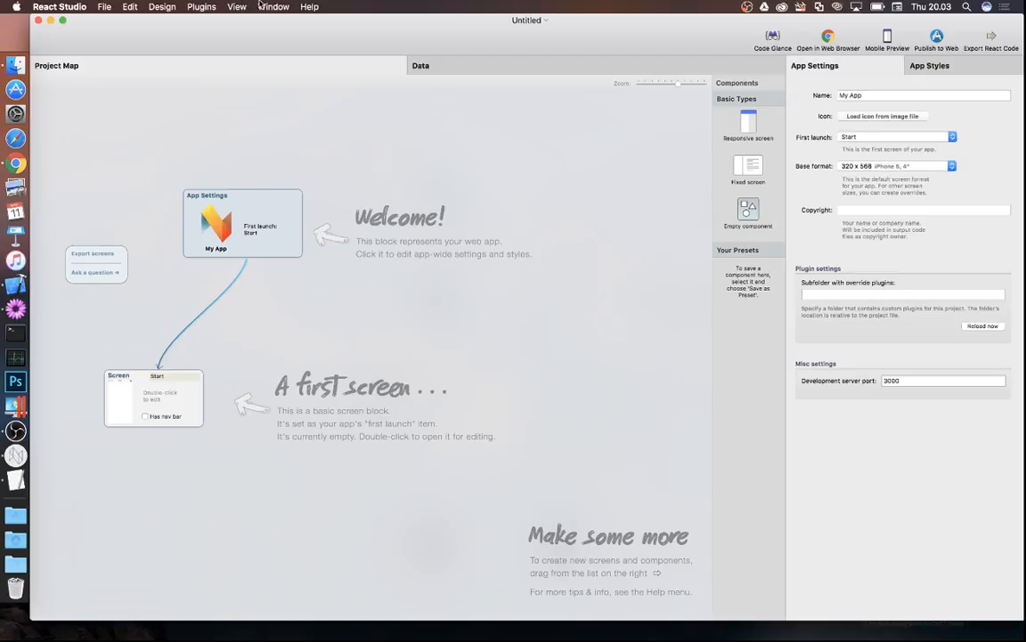
double_click(175, 406)
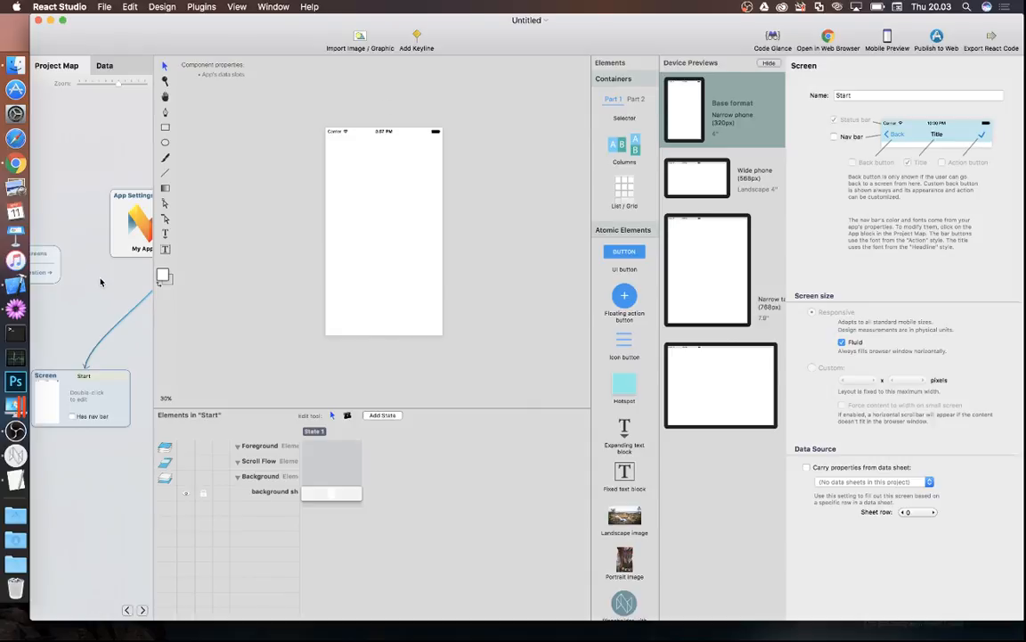
left_click(15, 163)
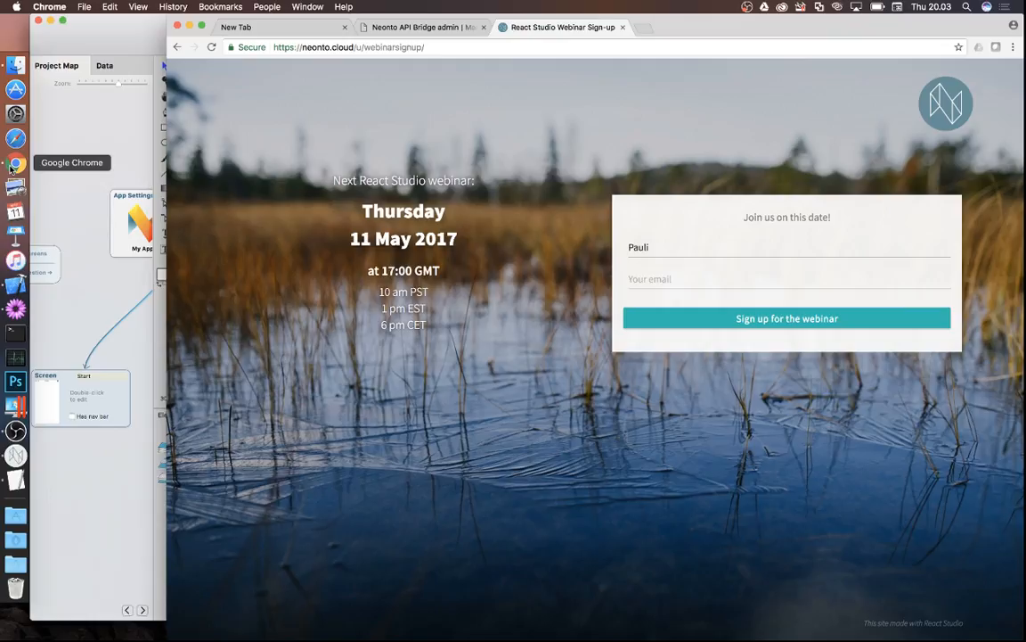
left_click(101, 298)
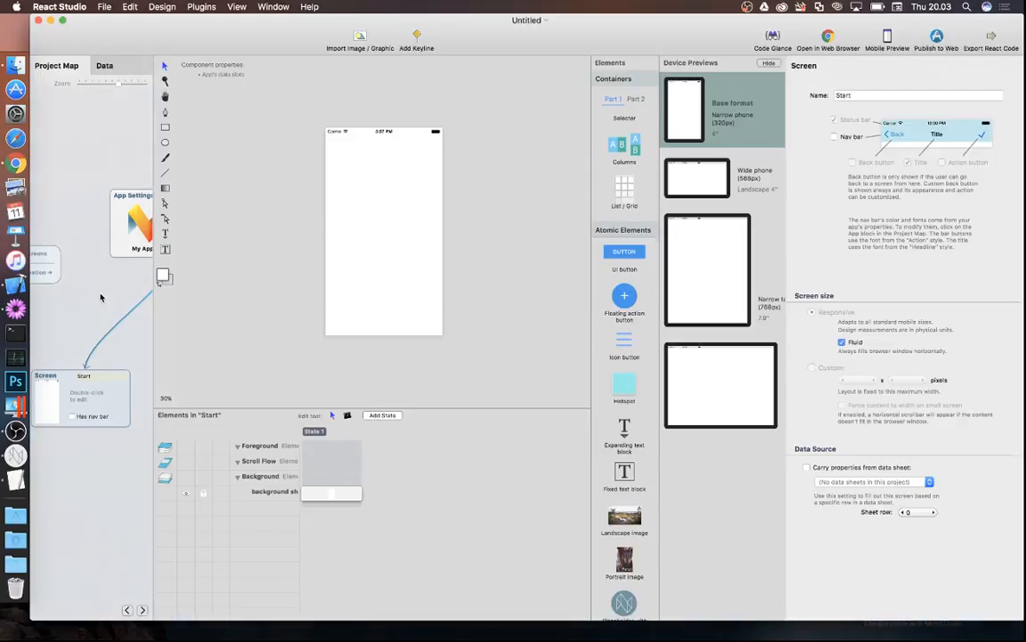
- Set the base format to 768 x 1024 iPad 7.9" and open the Start screen for editing
left_click(127, 220)
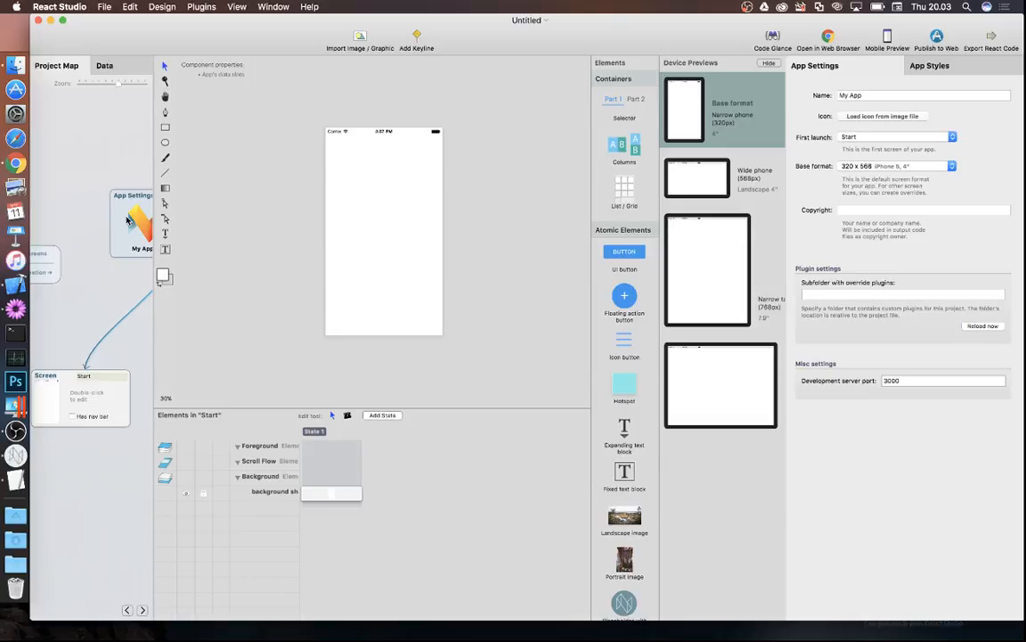
left_click(86, 258)
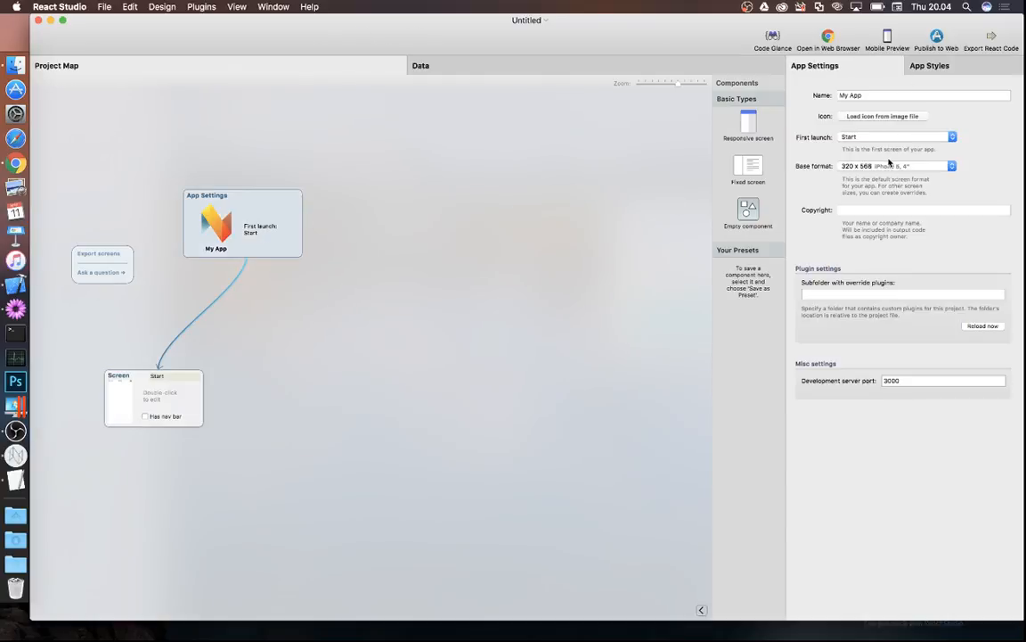
left_click(896, 166)
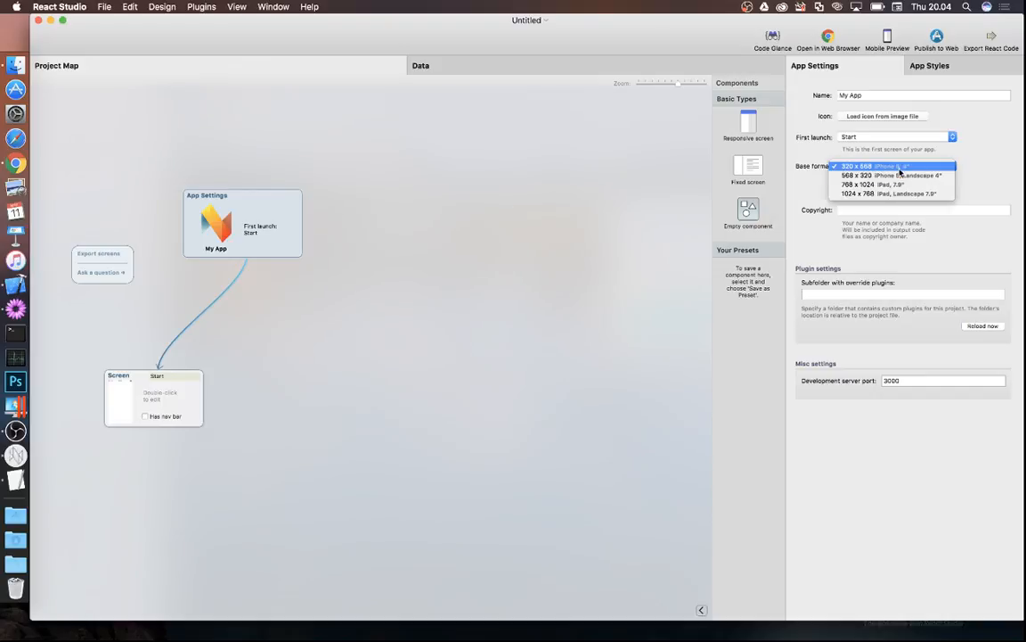
left_click(897, 185)
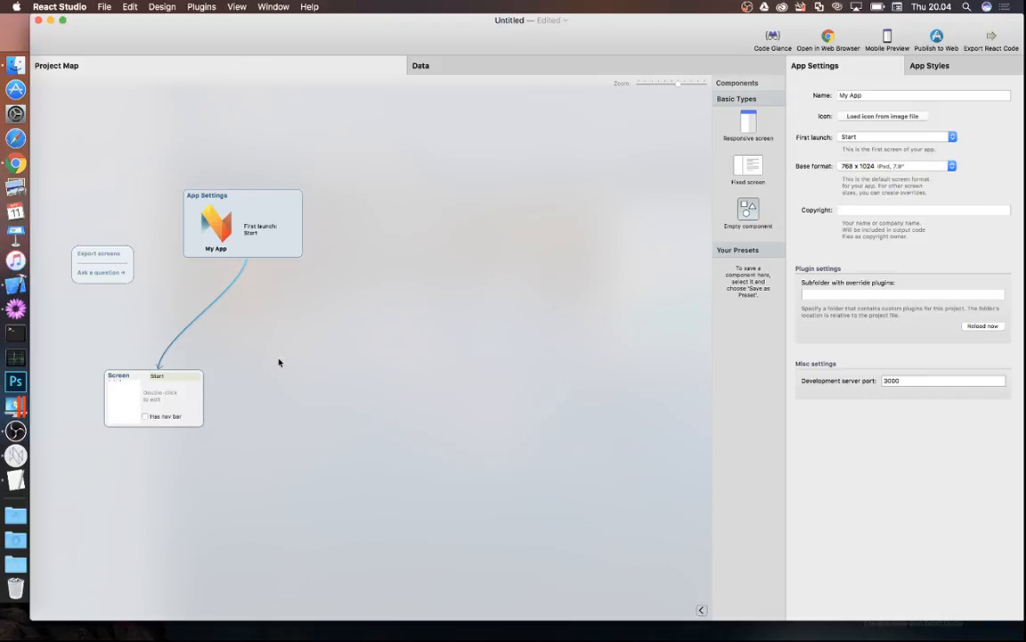
double_click(178, 415)
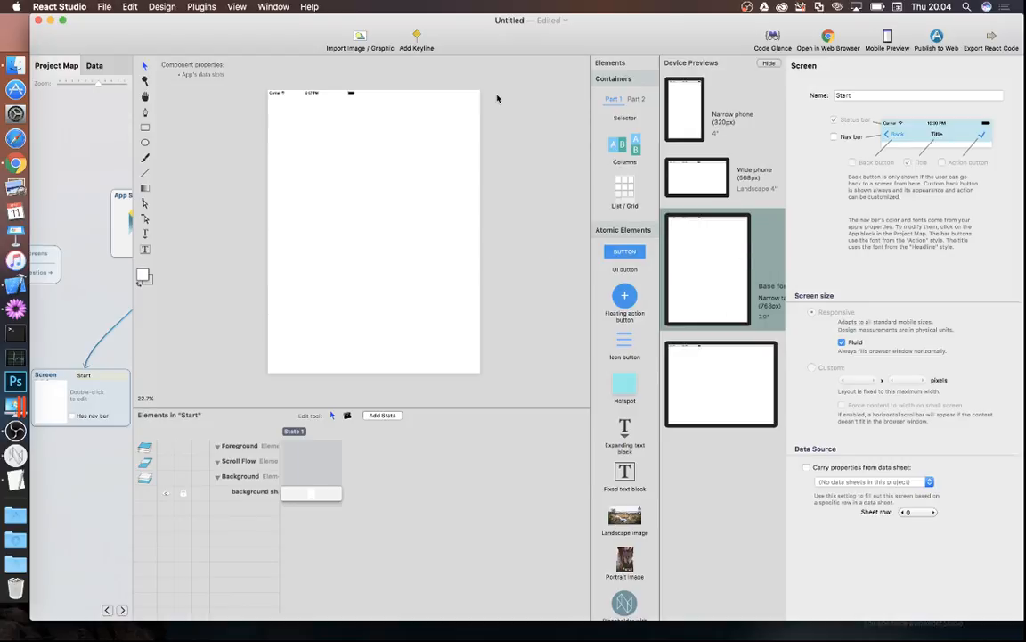
- Import IMG_1164.jpg from Desktop > demo images with Full screen placement
left_click(360, 37)
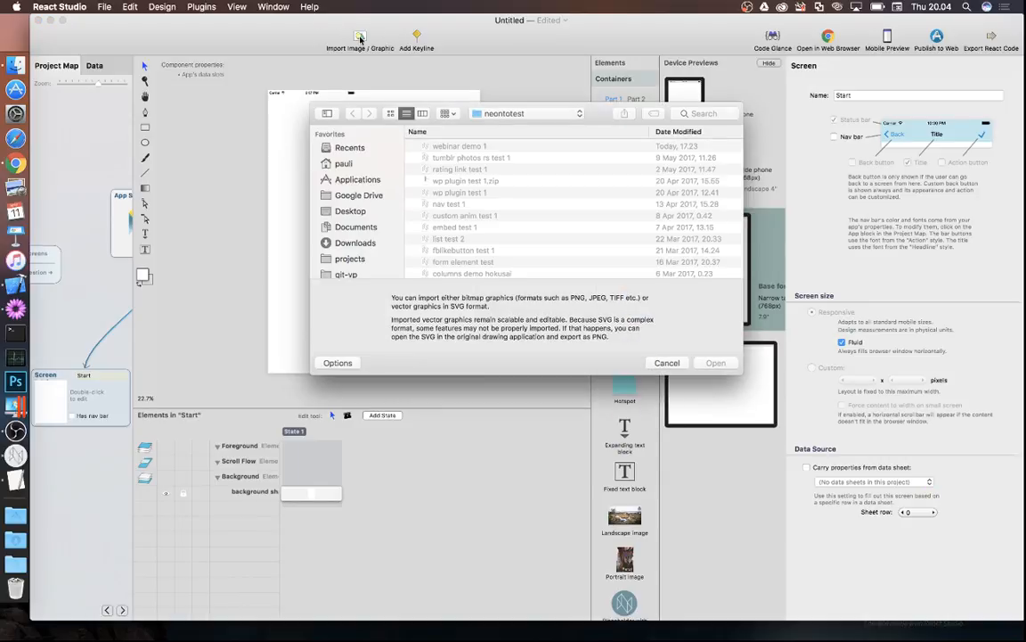
left_click(346, 211)
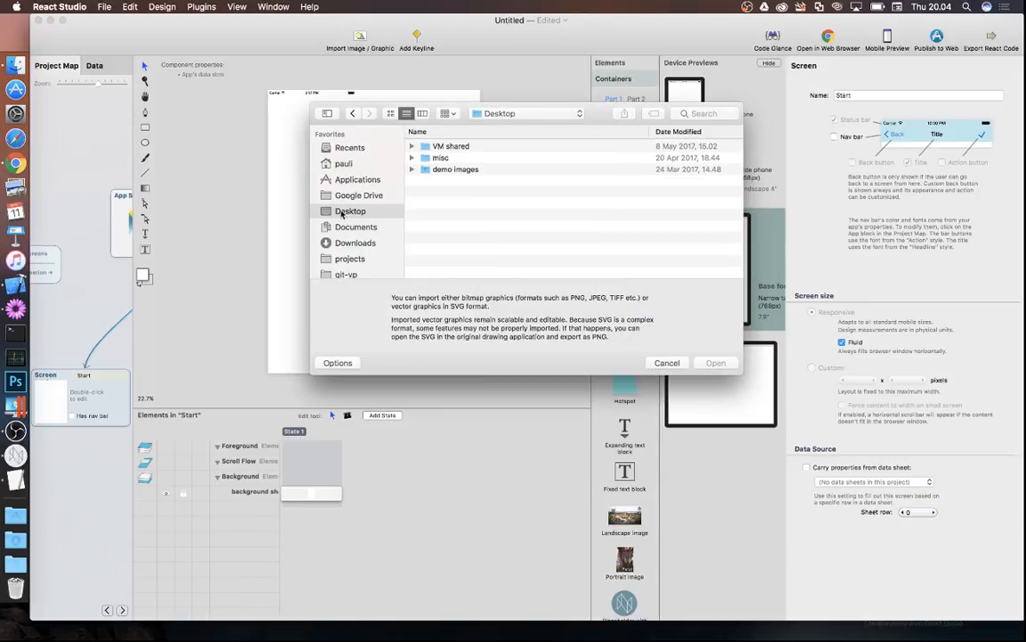
double_click(448, 170)
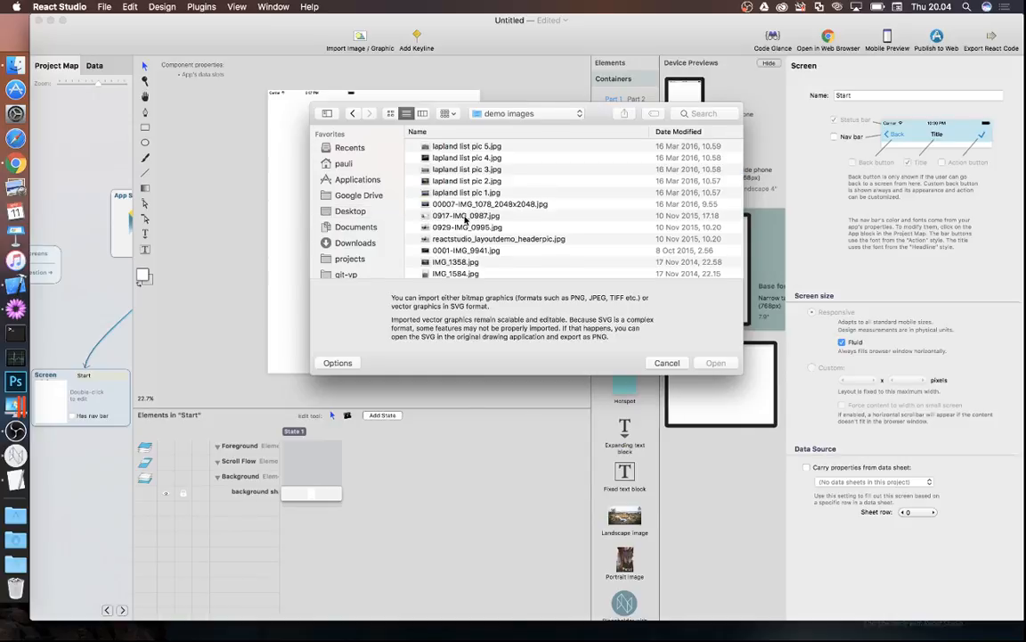
scroll(463, 240, "down", 3)
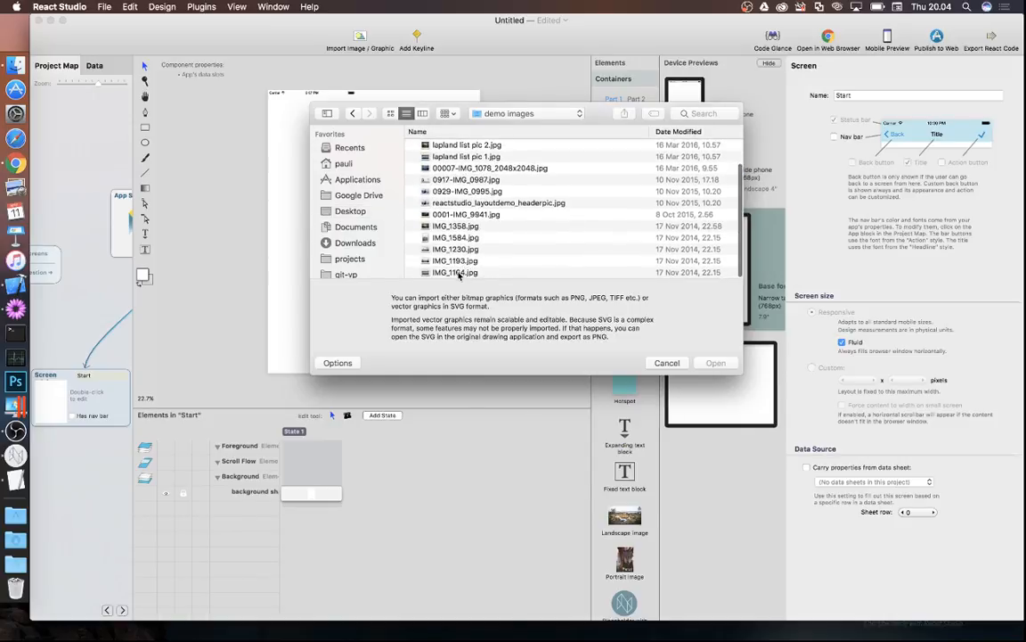
left_click(460, 272)
key("space")
key("space")
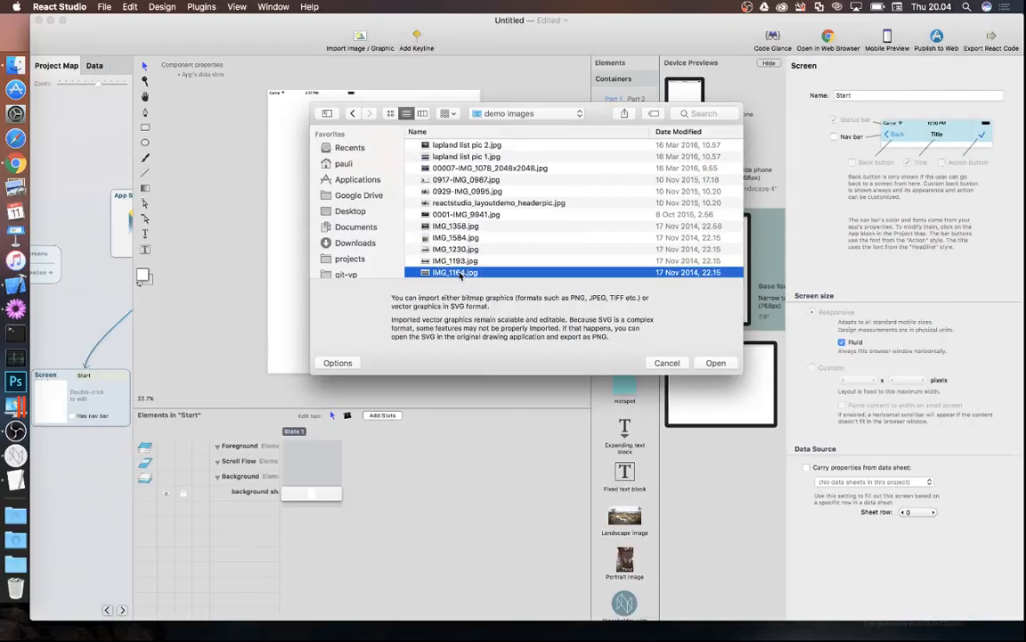
left_click(715, 362)
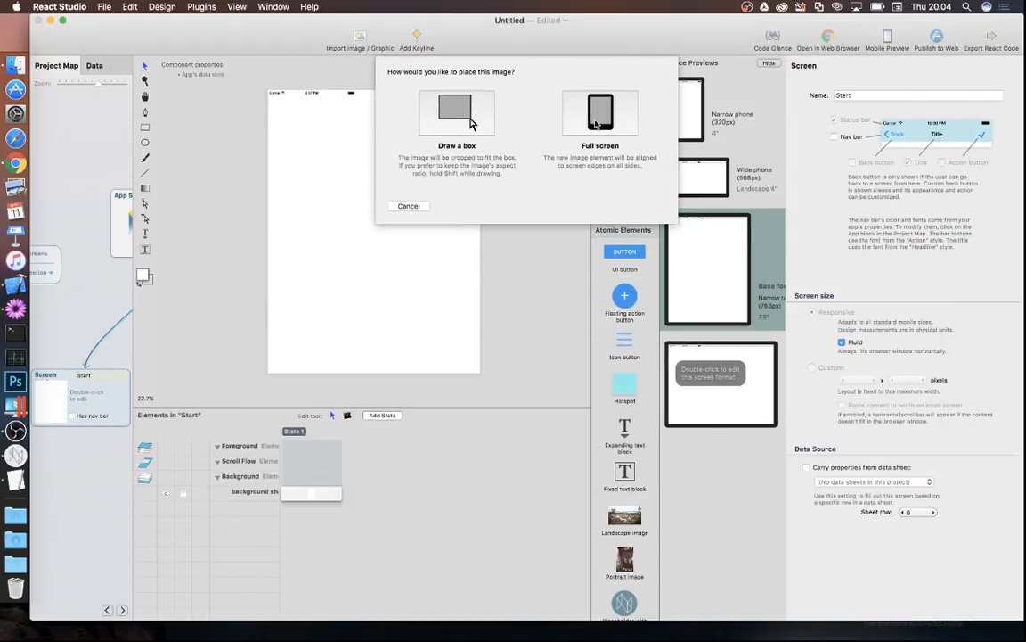
left_click(594, 125)
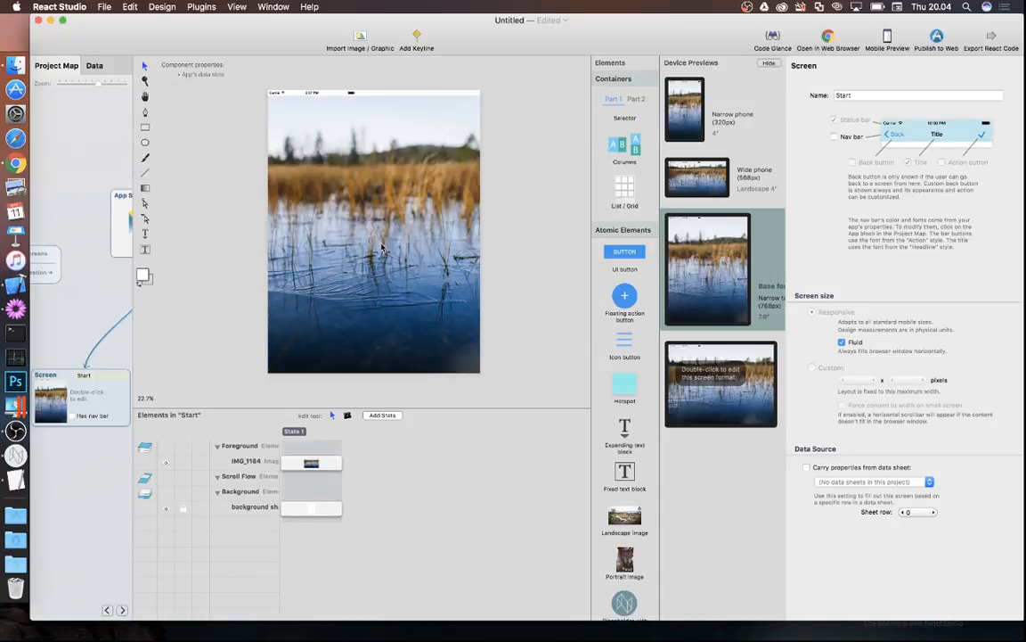
- Drag the IMG_1164 photo into the Start screen's Background layer, then return to Chrome
left_click(389, 221)
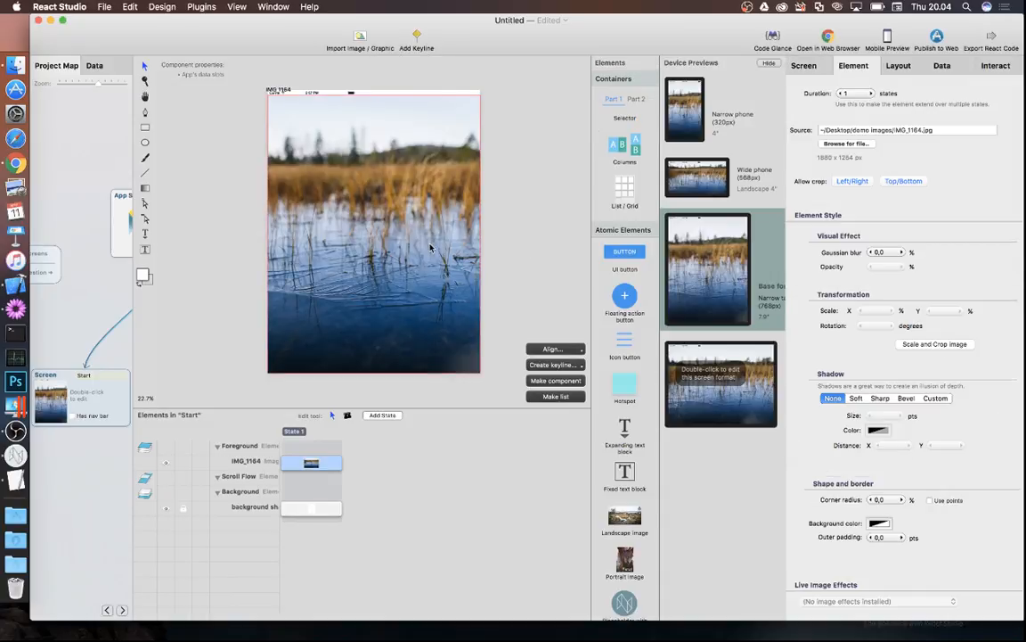
left_click(899, 66)
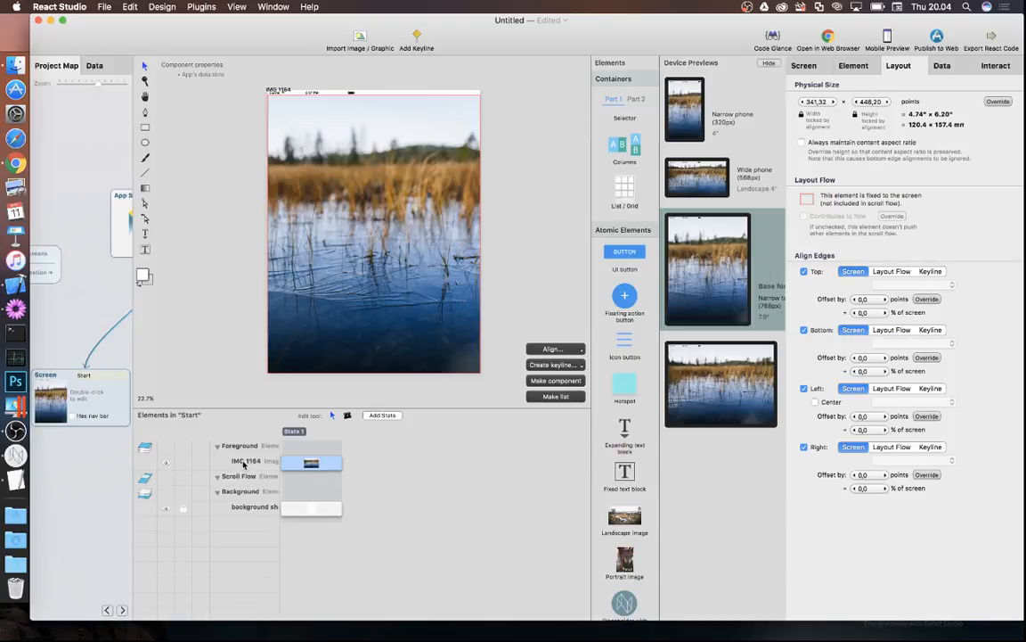
left_click_drag(243, 464, 242, 504)
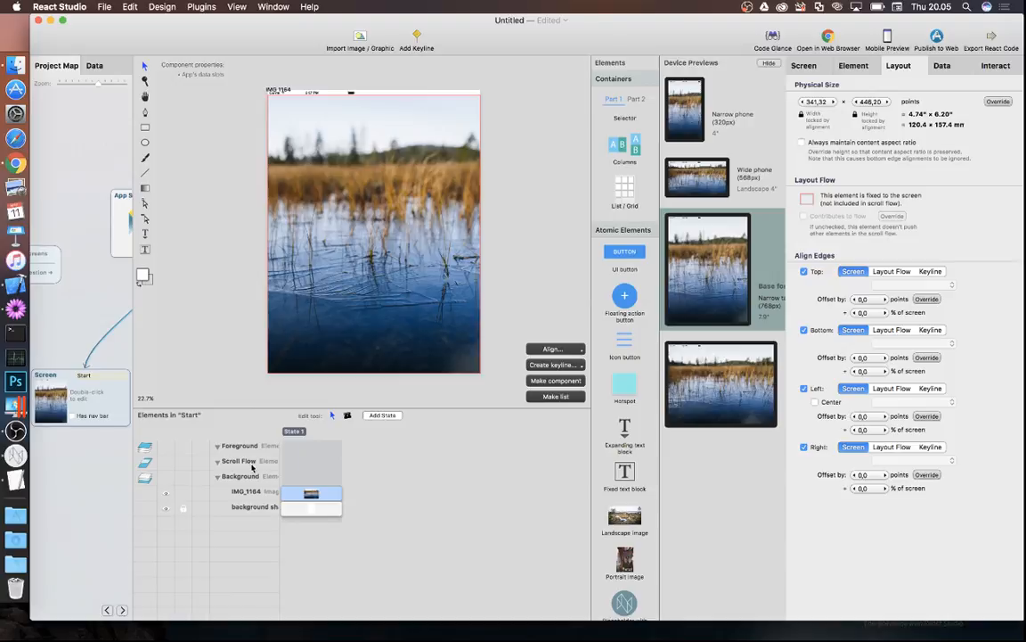
left_click(236, 196)
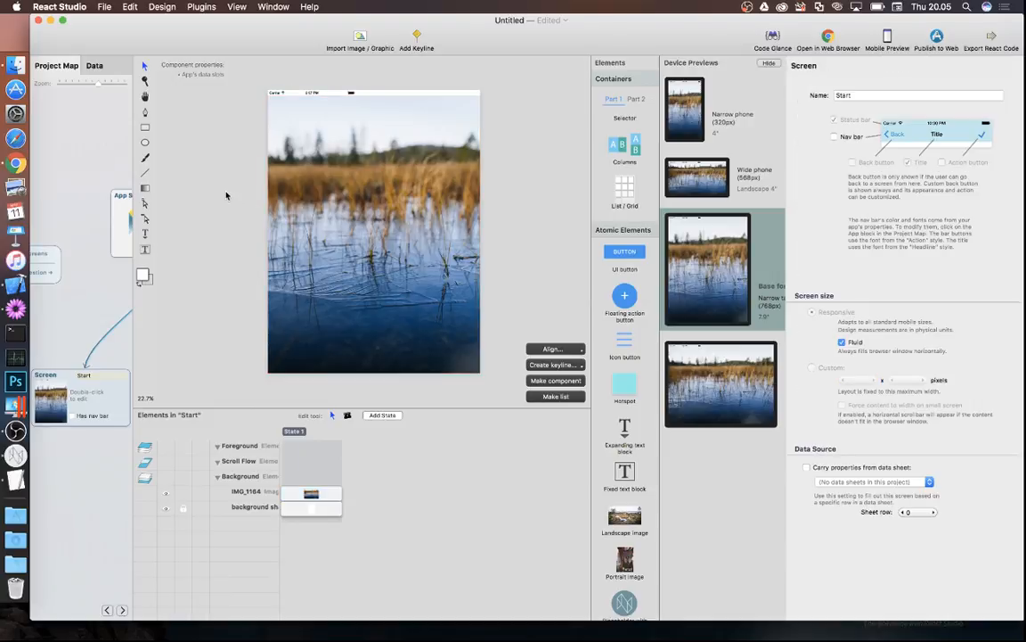
left_click(14, 164)
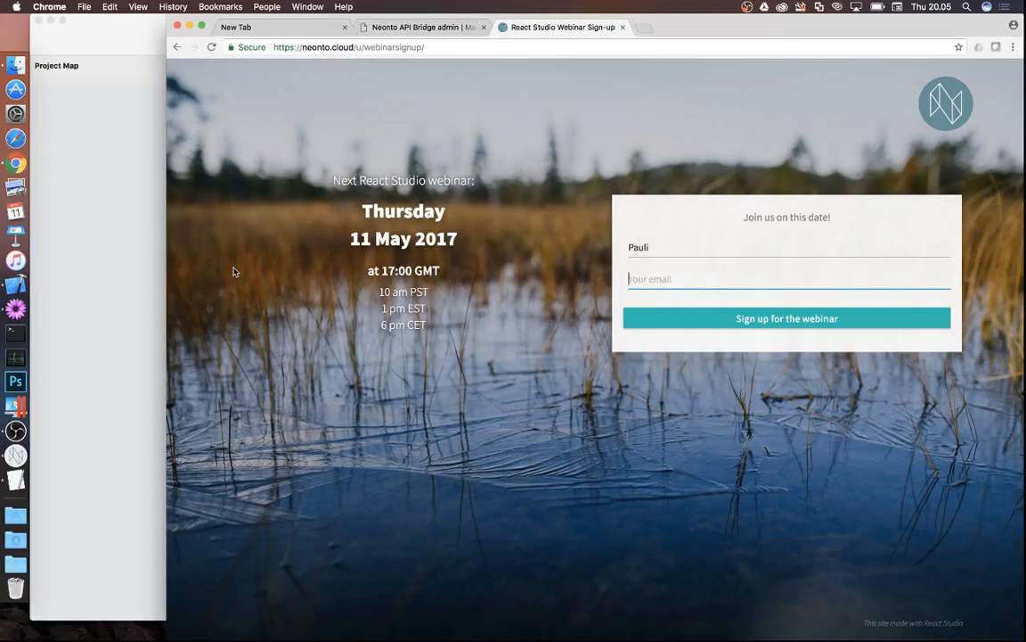
left_click_drag(1022, 338, 1022, 467)
- Return to the Untitled project window in React Studio via the Window menu
left_click(137, 328)
left_click(274, 6)
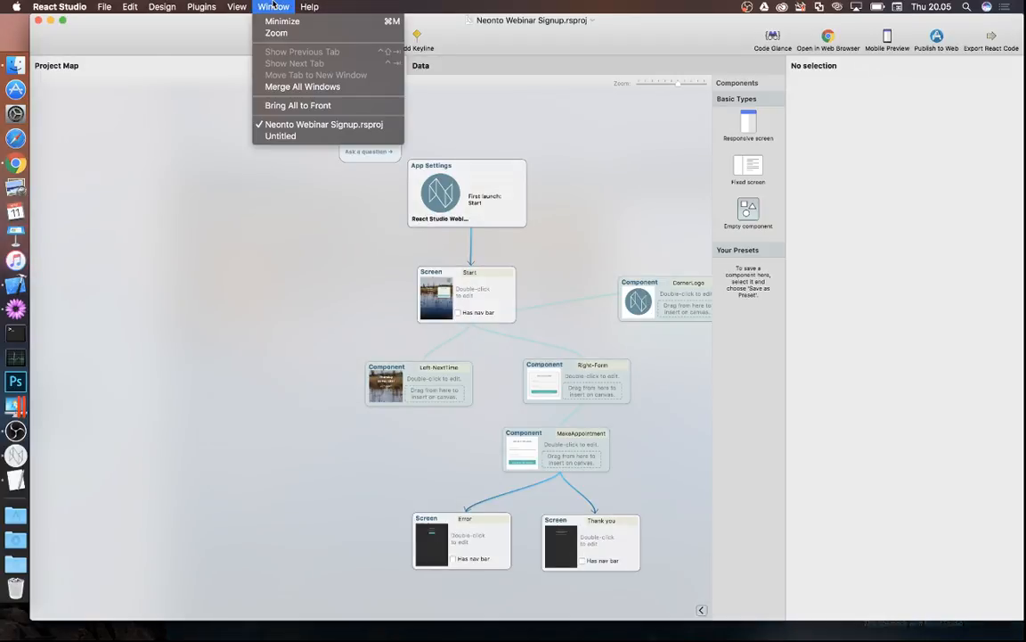
left_click(278, 136)
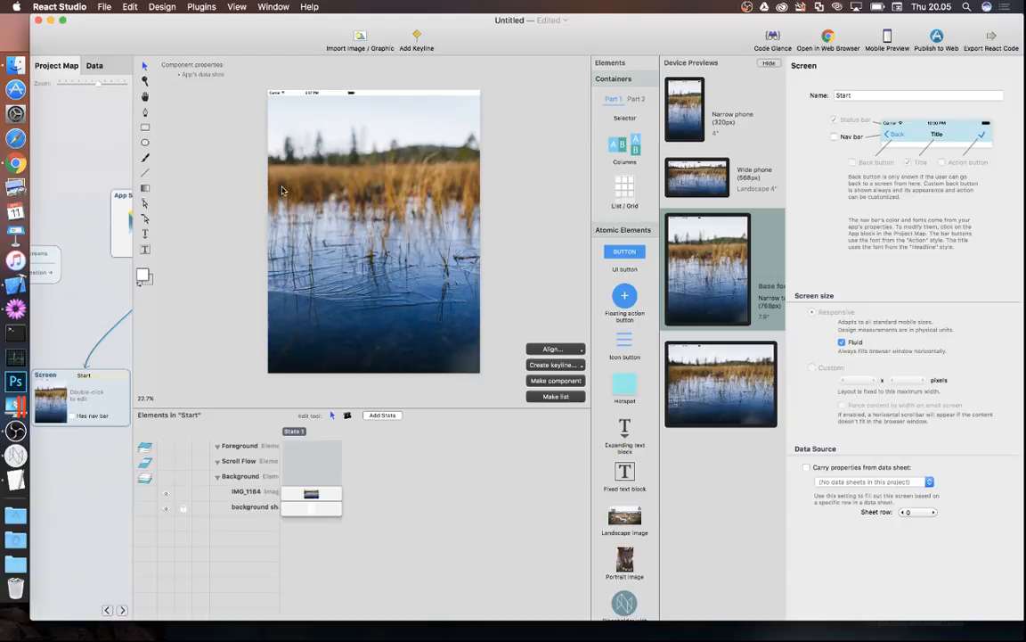
- Draw a white rectangle over the right side of the background photo
left_click(145, 127)
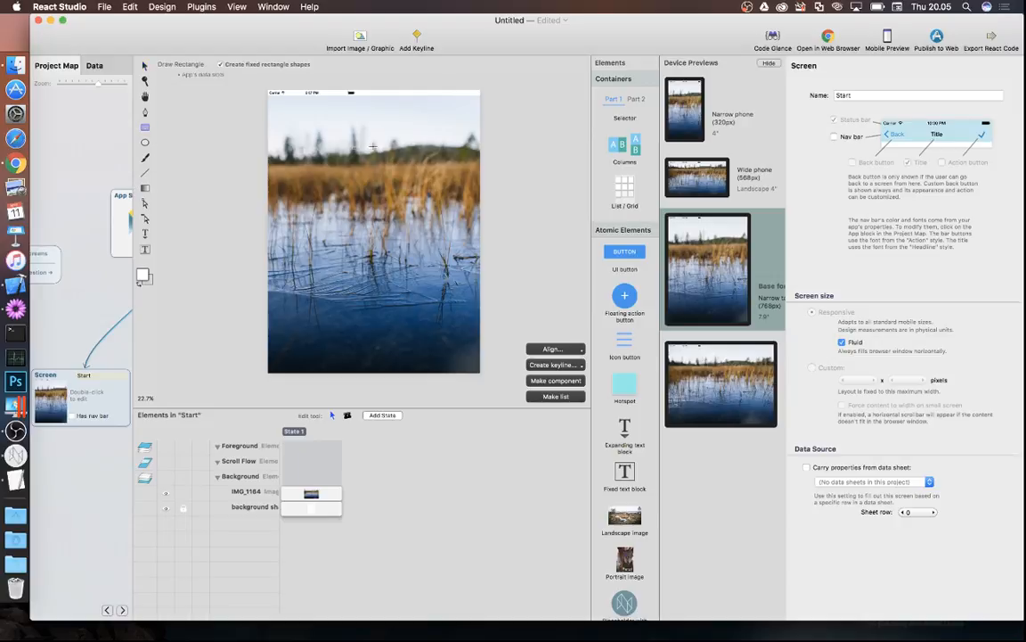
left_click_drag(371, 150, 460, 238)
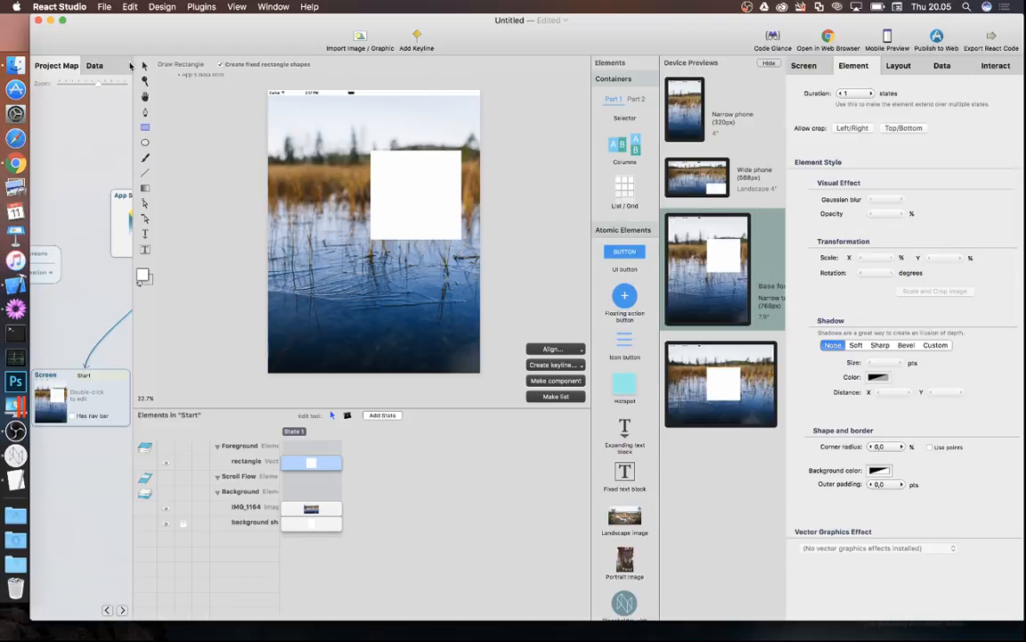
left_click(146, 66)
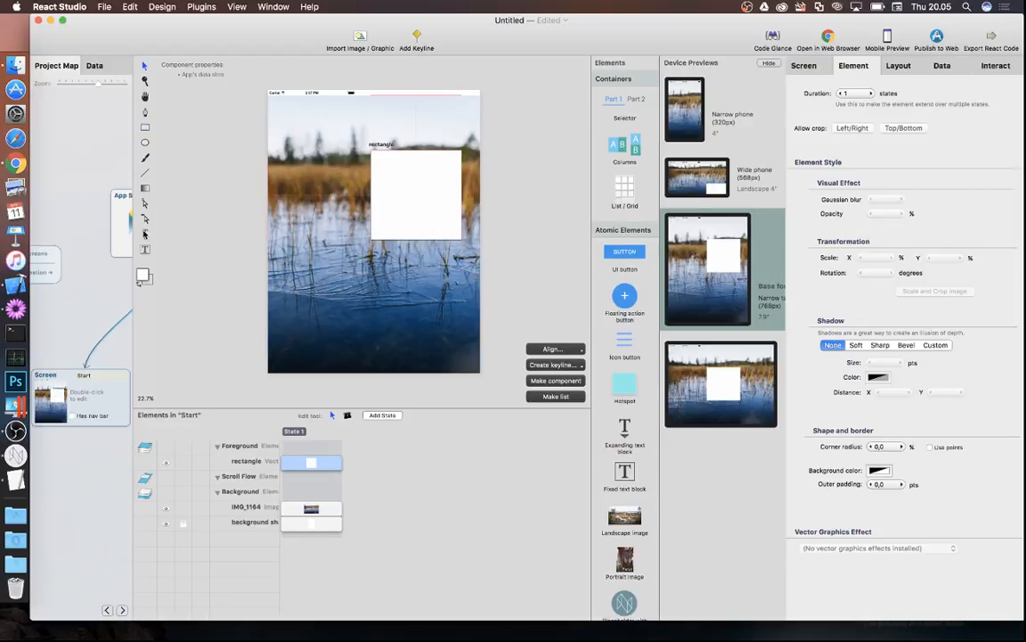
left_click(145, 234)
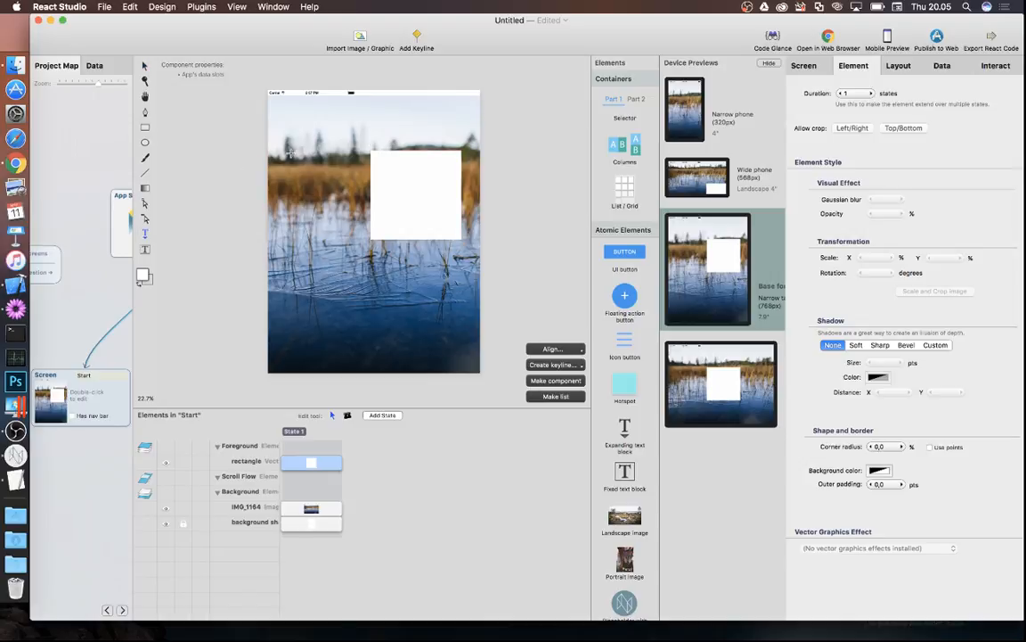
scroll(261, 139, "up", 4)
scroll(286, 157, "up", 2)
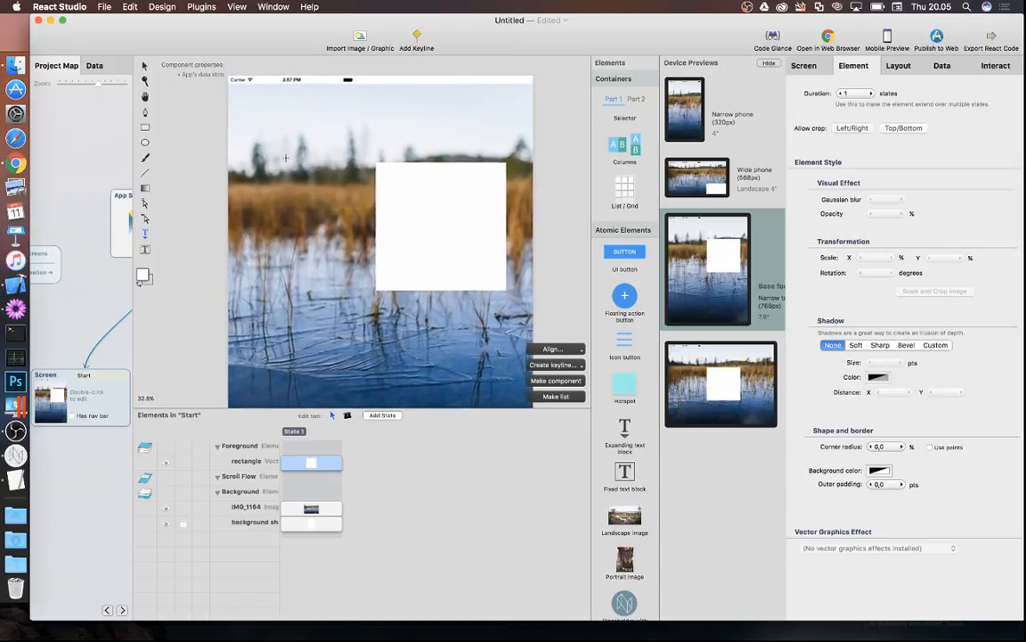
- Add a heading text block at the photo's upper left reading 'Next React Studio webinar:'
left_click_drag(243, 179, 346, 204)
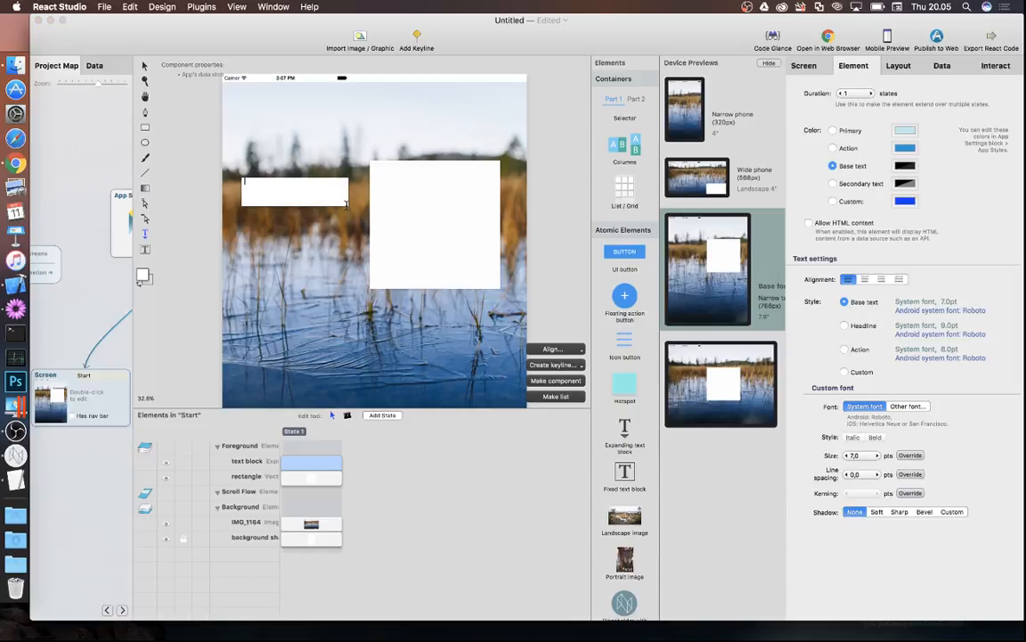
type("New")
type("t React Studio webinar")
left_click(160, 35)
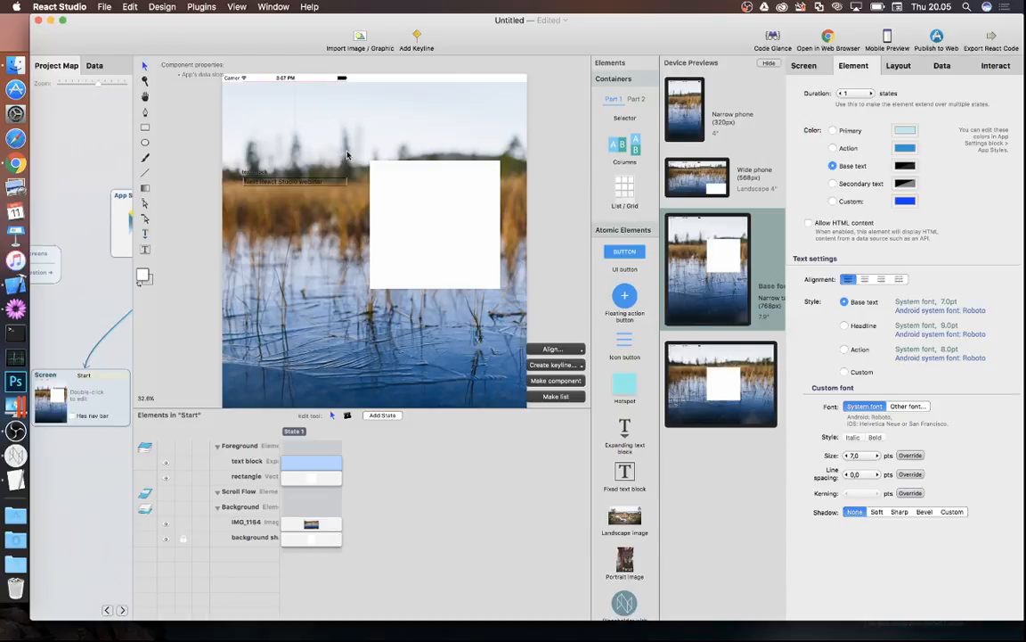
- Set the heading's text colour to custom white
left_click(833, 201)
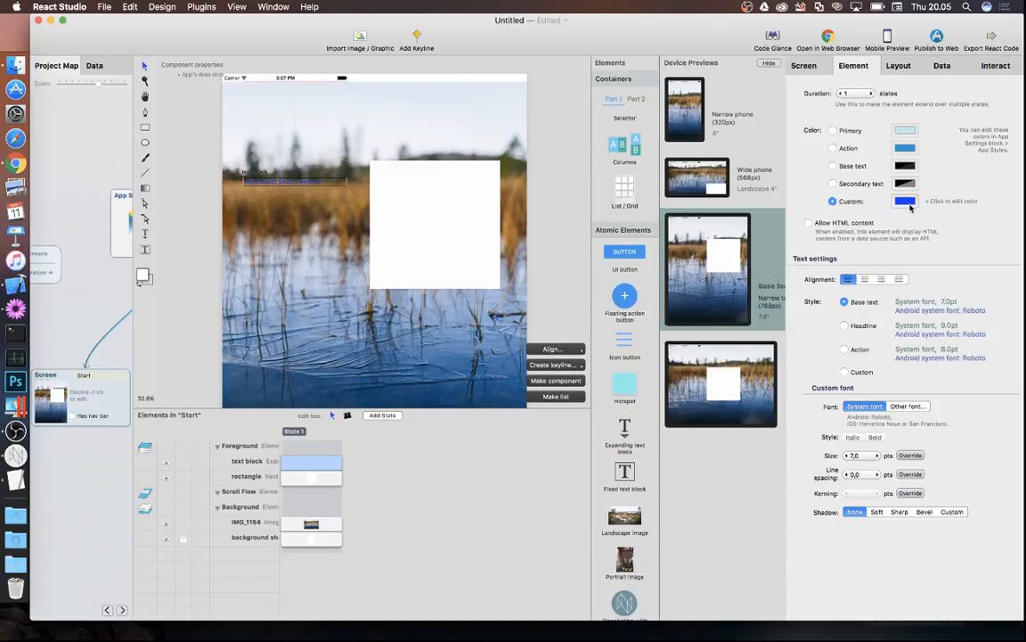
left_click(905, 200)
left_click(305, 428)
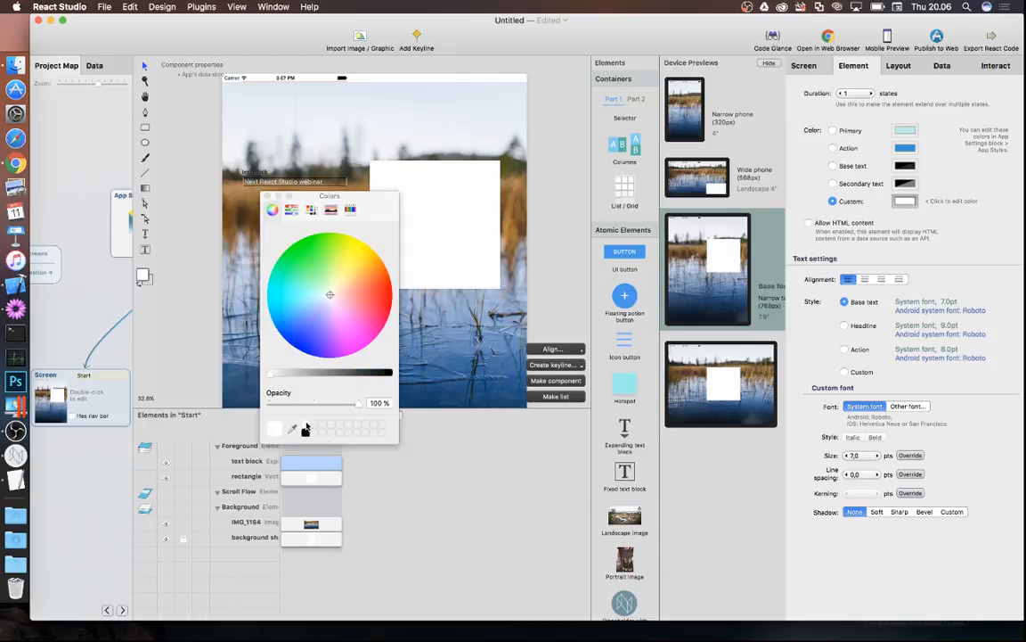
left_click(268, 198)
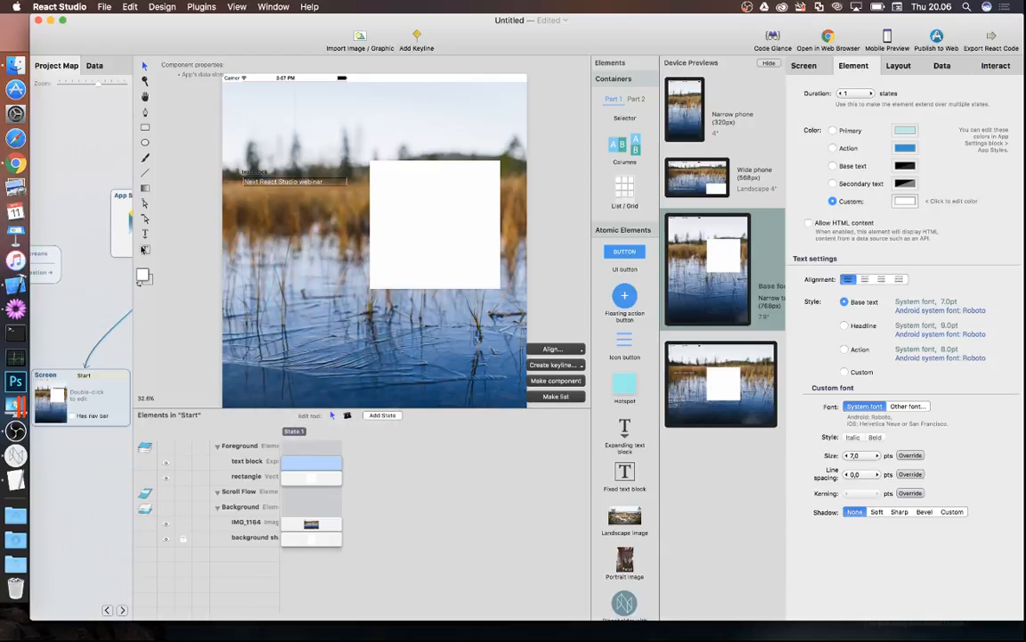
left_click(146, 250)
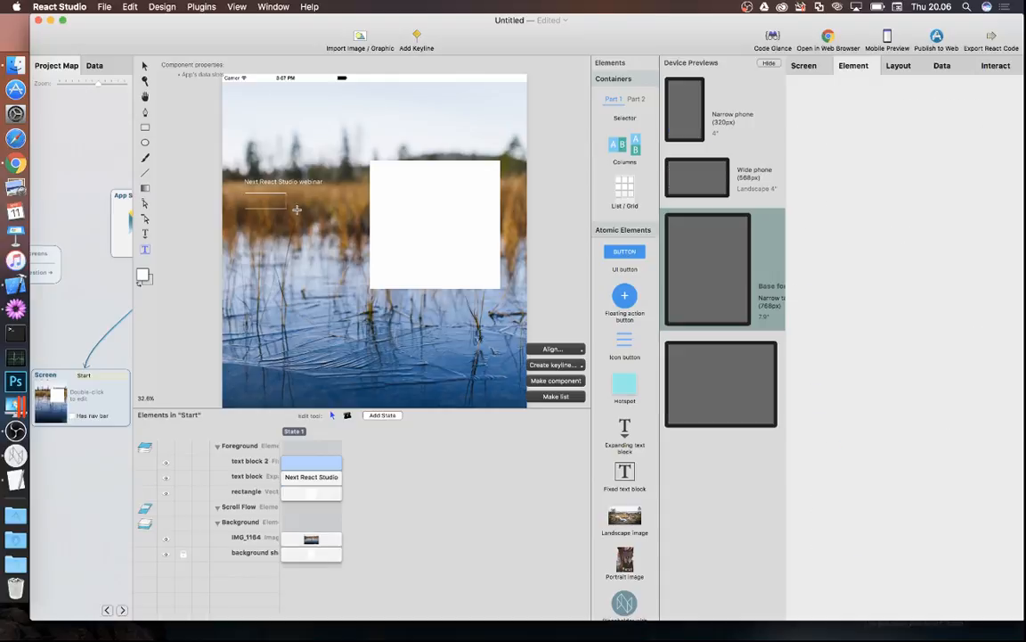
- Add a '25 May 2017' date text block below the heading
left_click_drag(245, 192, 326, 217)
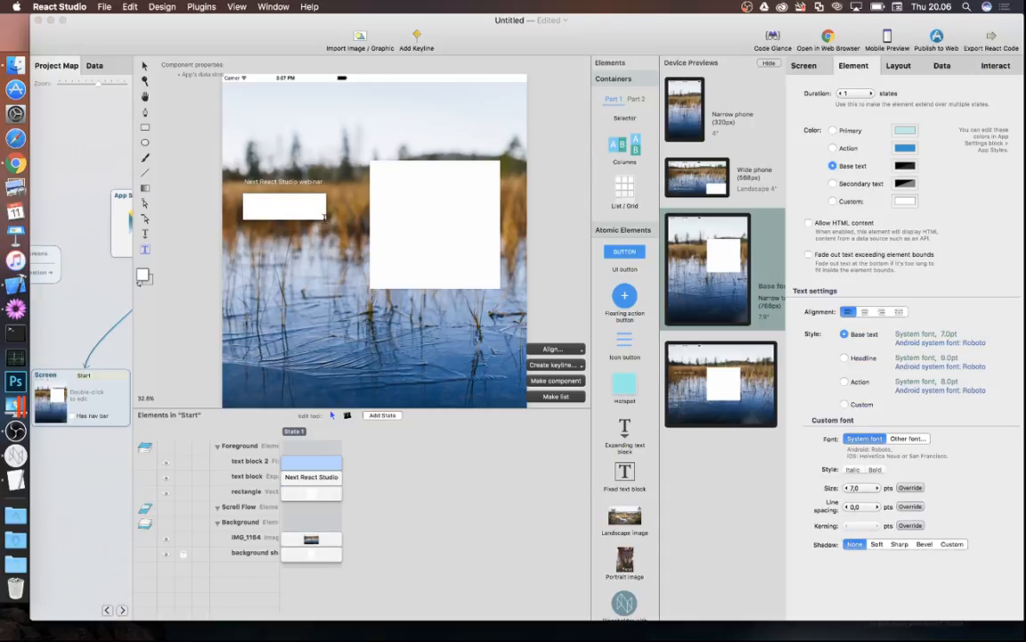
type("25 May 2017")
left_click(225, 154)
left_click(268, 211)
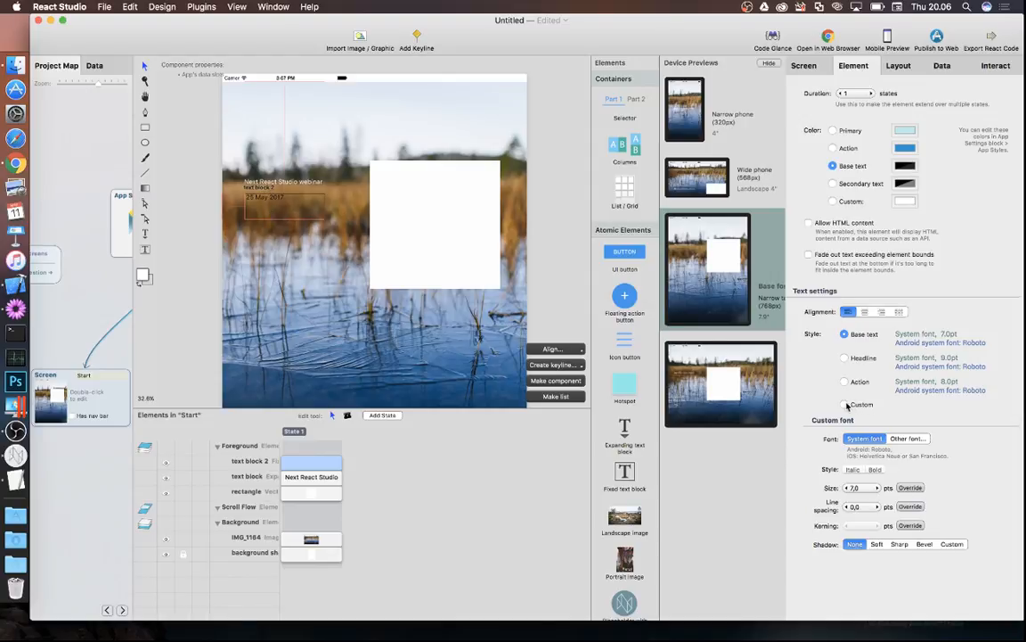
- Make the date text custom white, 13 pt and centre-aligned
left_click(833, 201)
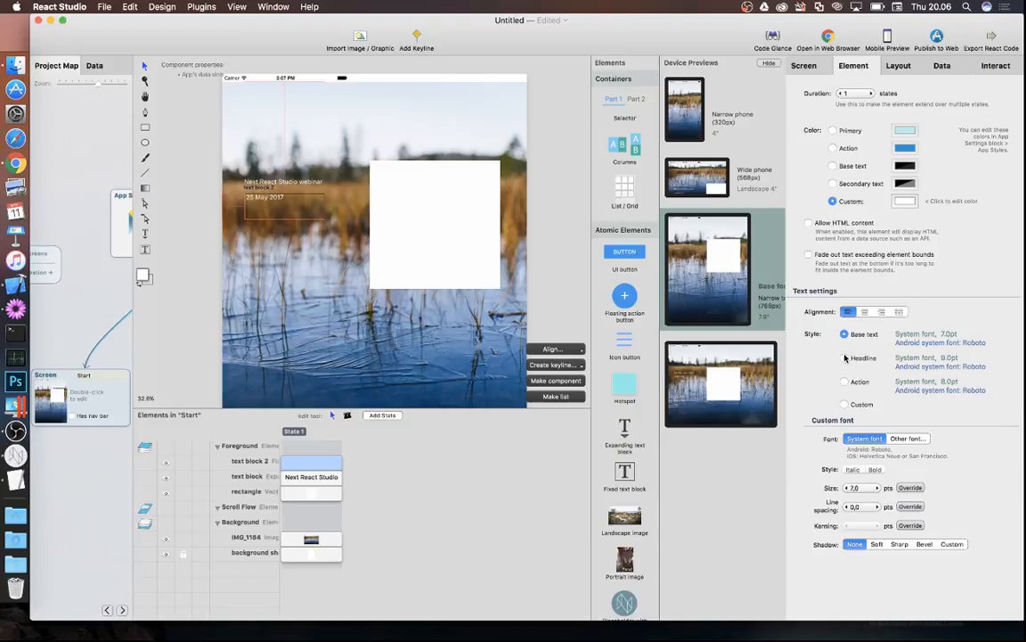
left_click(843, 404)
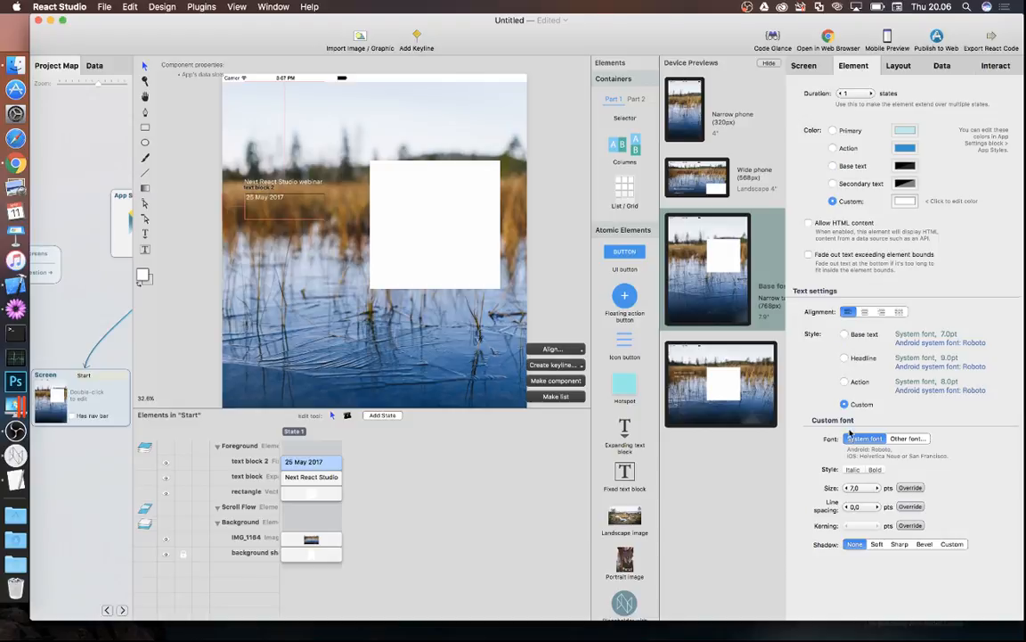
left_click(878, 488)
left_click(878, 488)
left_click(878, 488)
left_click(878, 488)
left_click(879, 488)
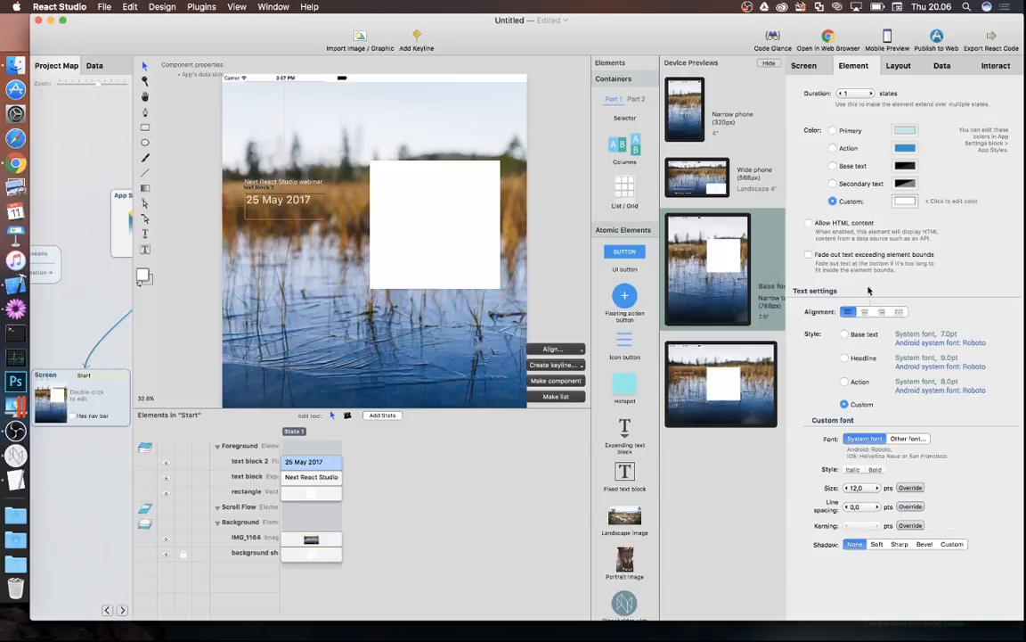
left_click(878, 489)
left_click(864, 312)
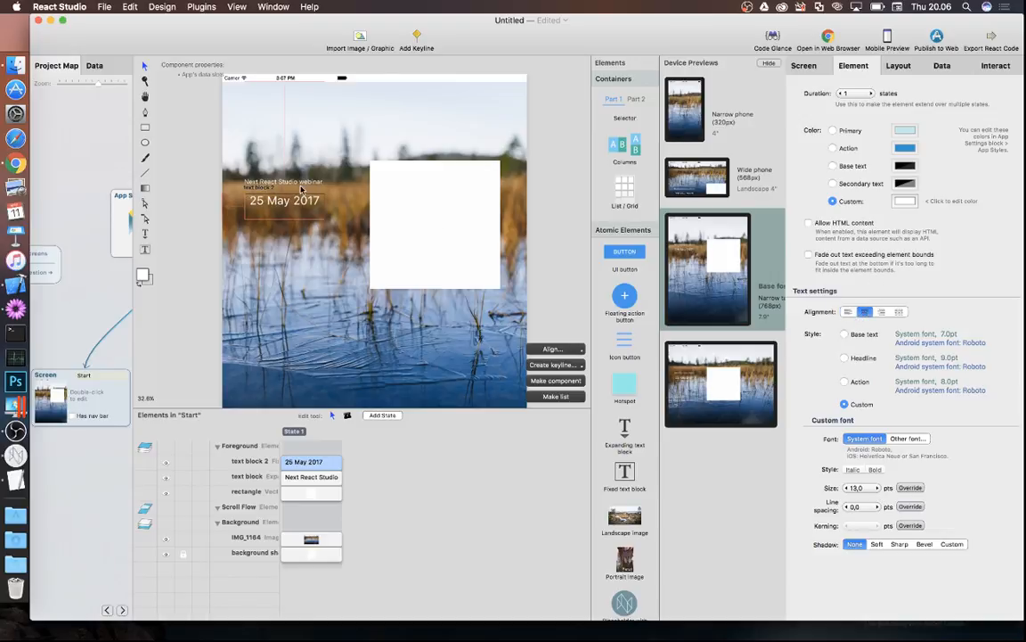
- Centre-align the webinar title and drag the date right beneath it
left_click(270, 171)
left_click(865, 279)
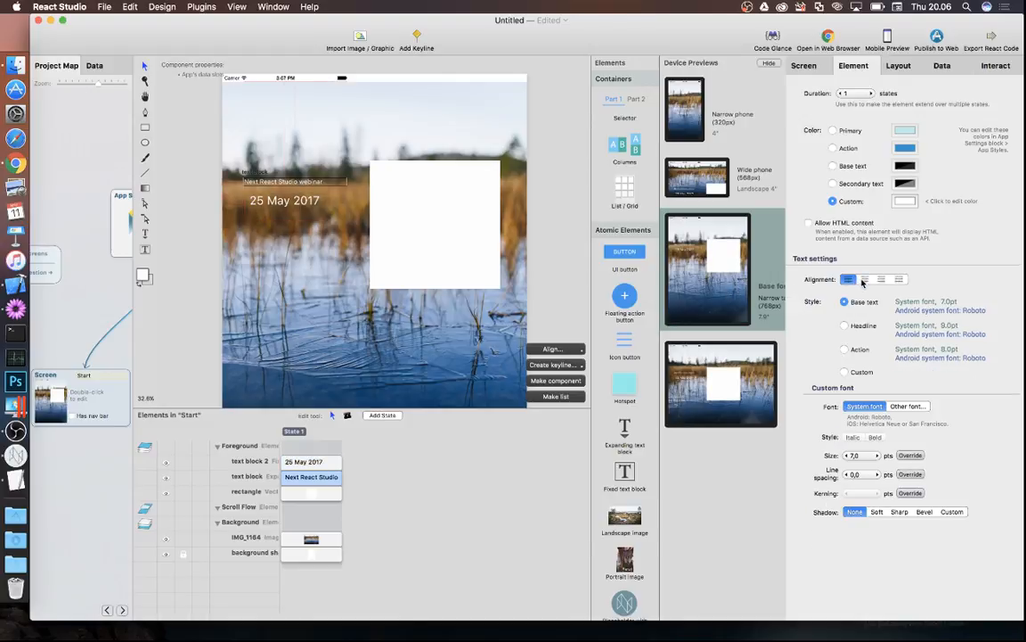
left_click(269, 203)
left_click_drag(270, 207, 285, 208)
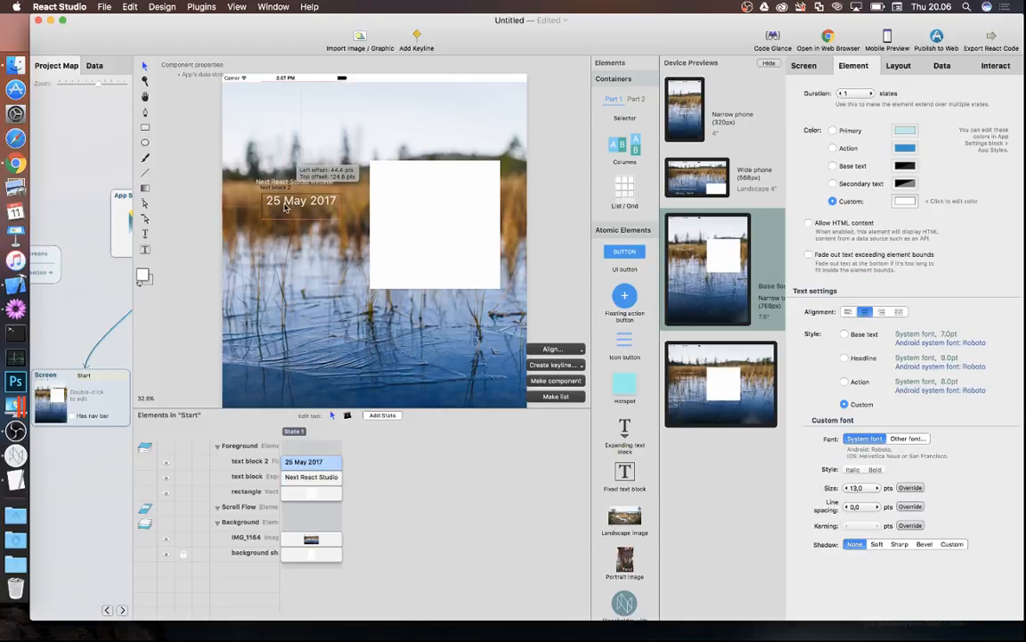
left_click(452, 222)
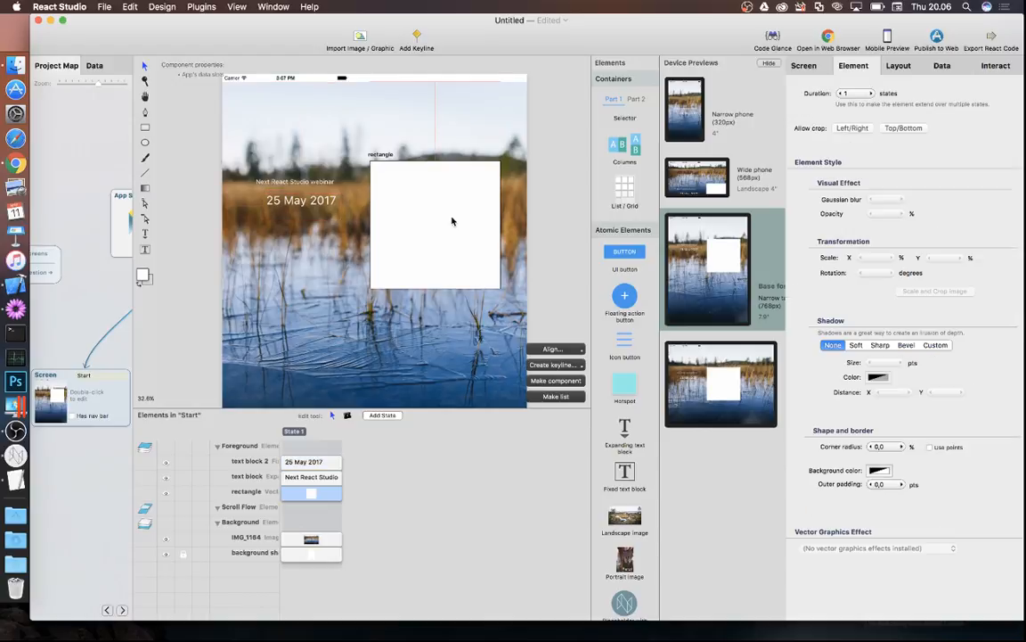
left_click(309, 203)
- Align the date under the title and turn both text blocks into component comp 1
left_click_drag(309, 203, 305, 203)
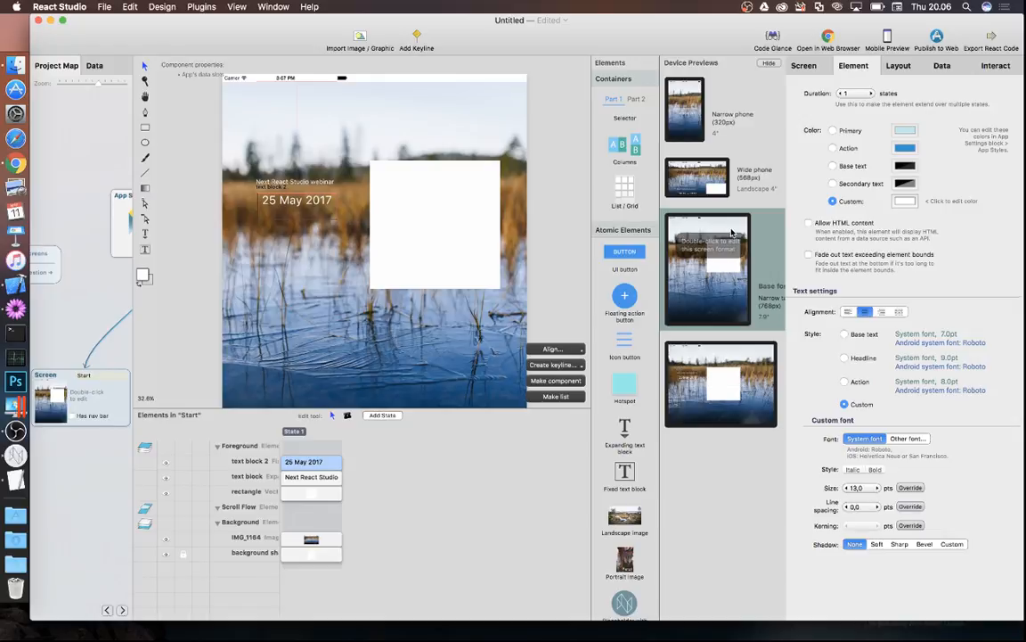
left_click(472, 243)
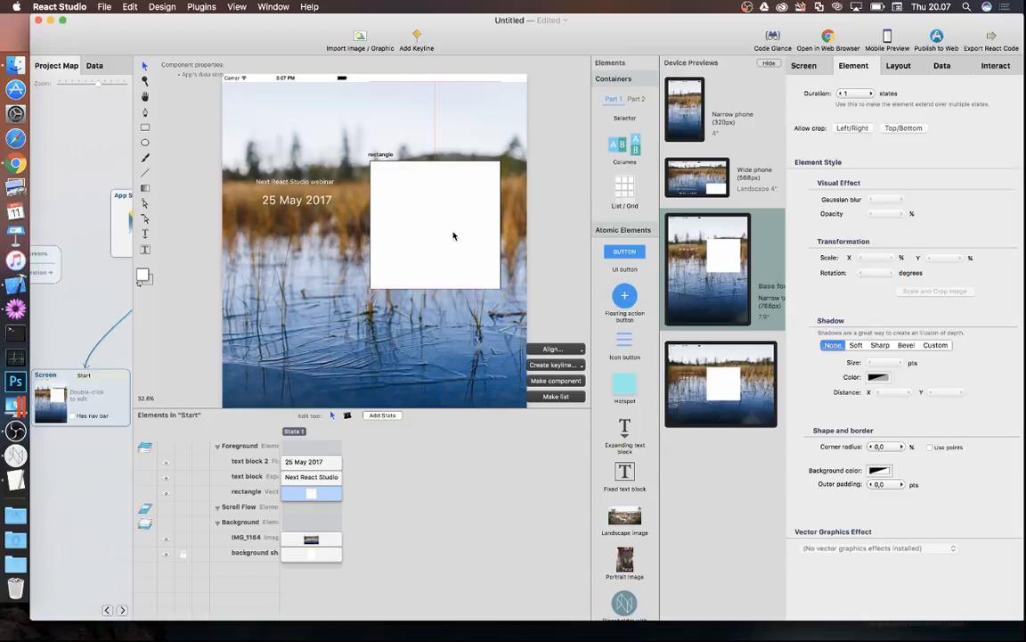
left_click(534, 228)
left_click(465, 225)
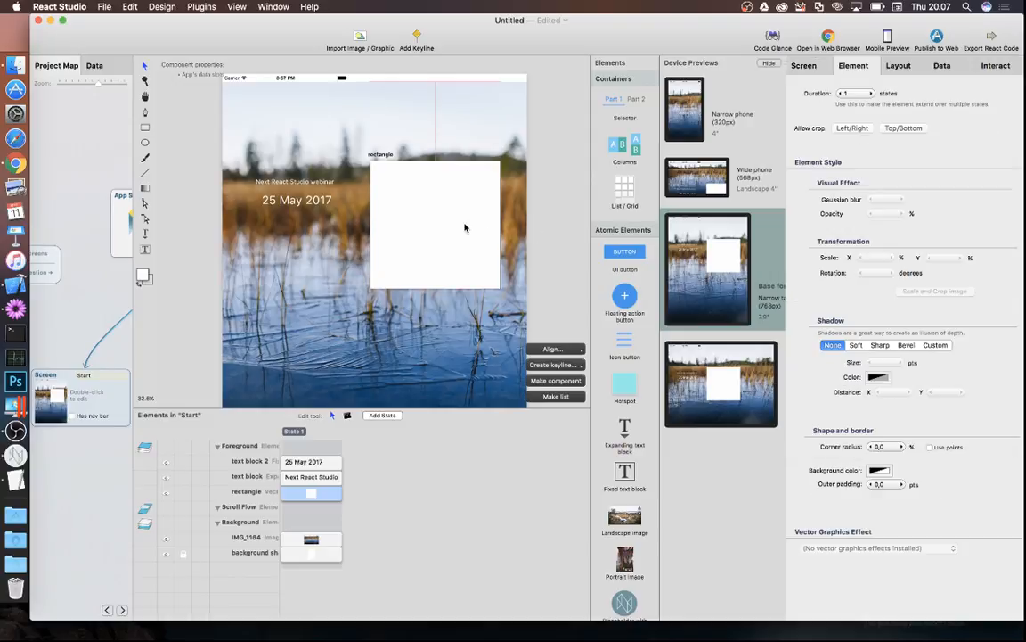
left_click(294, 183)
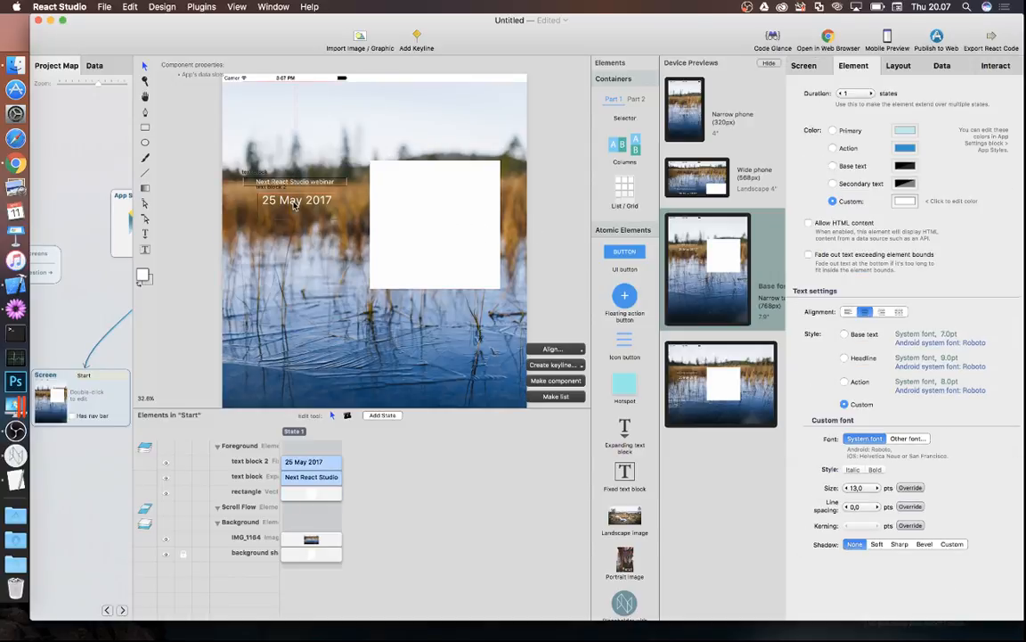
left_click(575, 382)
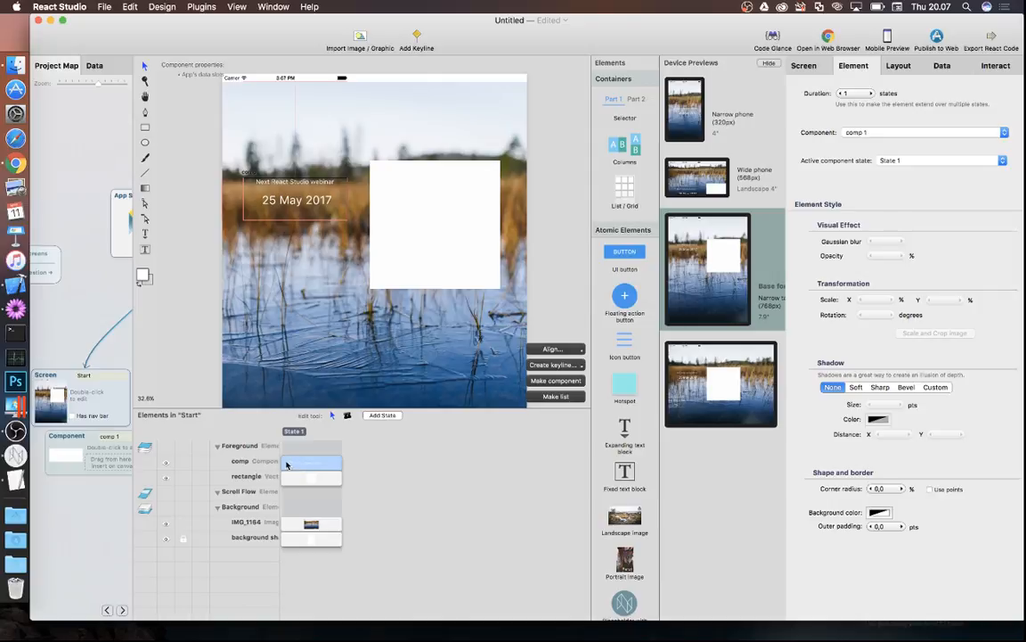
left_click_drag(80, 441, 84, 464)
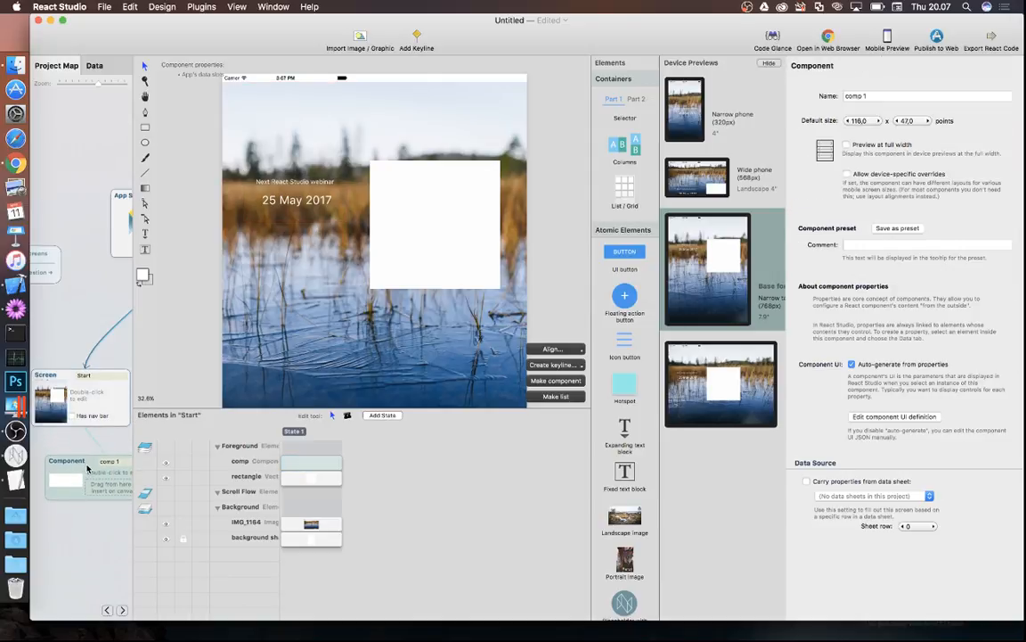
left_click_drag(88, 464, 88, 482)
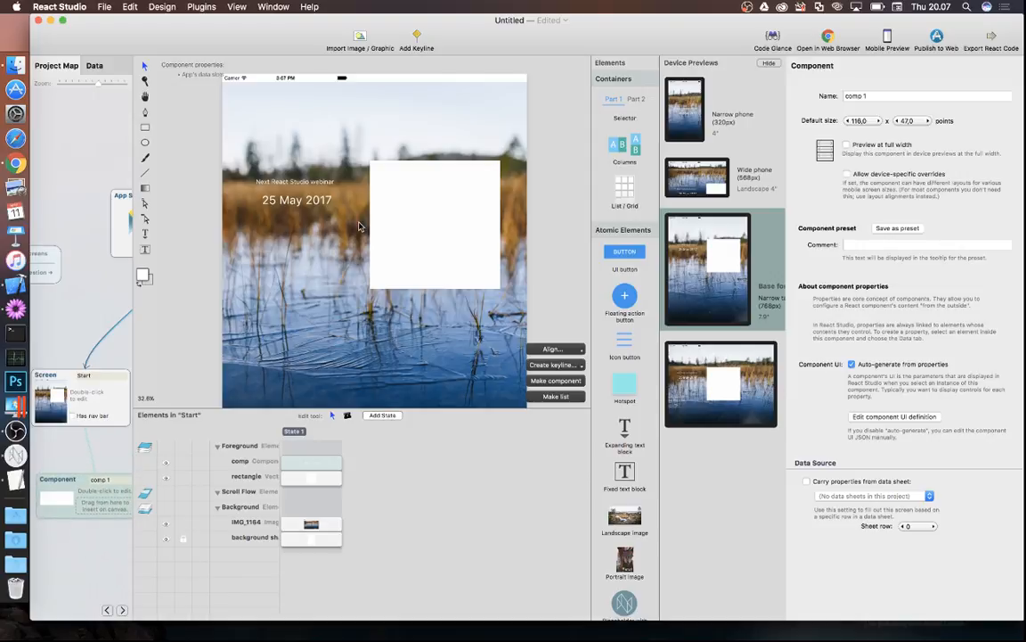
- Turn the white rectangle into its own component, comp 2
left_click(395, 192)
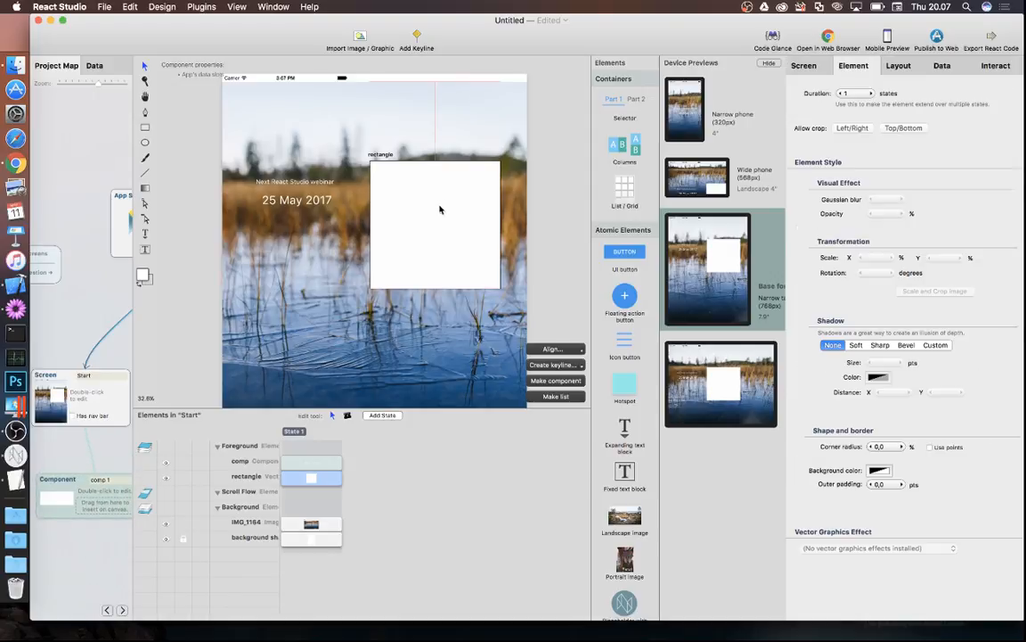
left_click(556, 380)
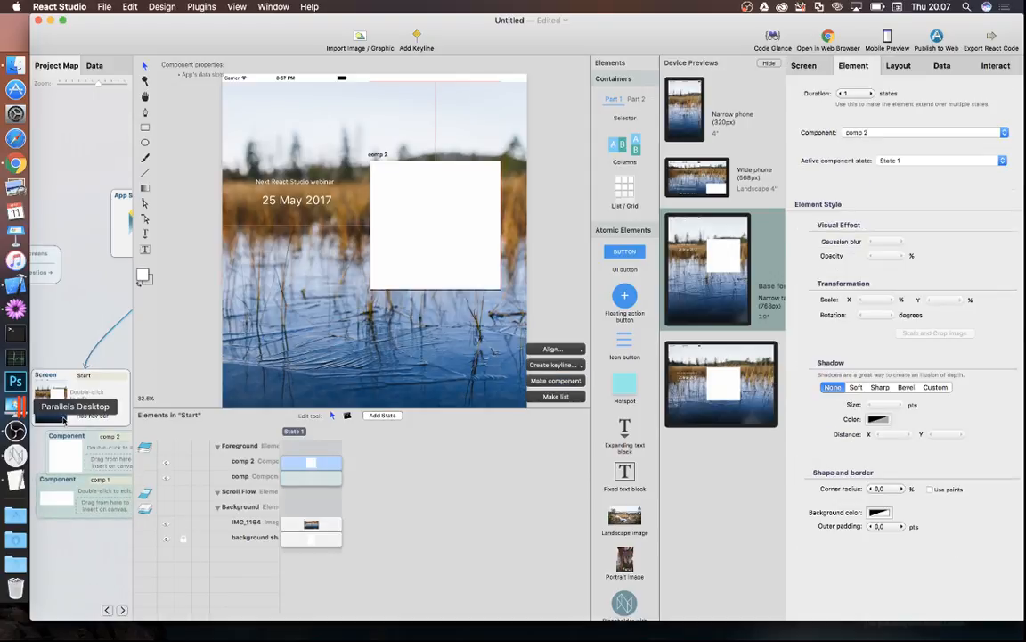
left_click_drag(88, 437, 164, 464)
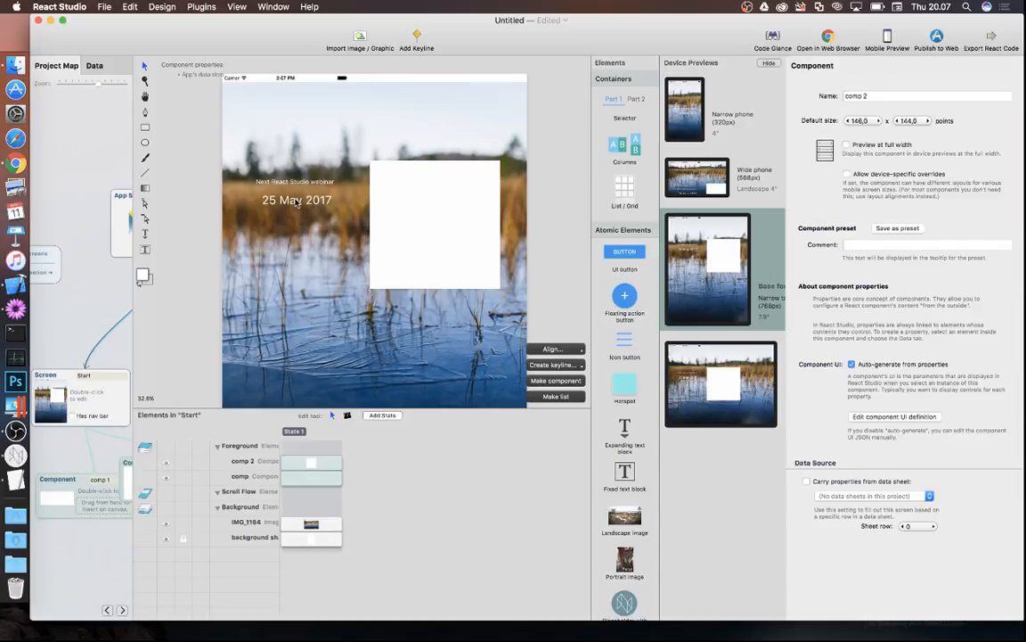
- Delete both comp 1 and comp 2 from the Start screen
left_click(268, 185)
left_click(405, 216)
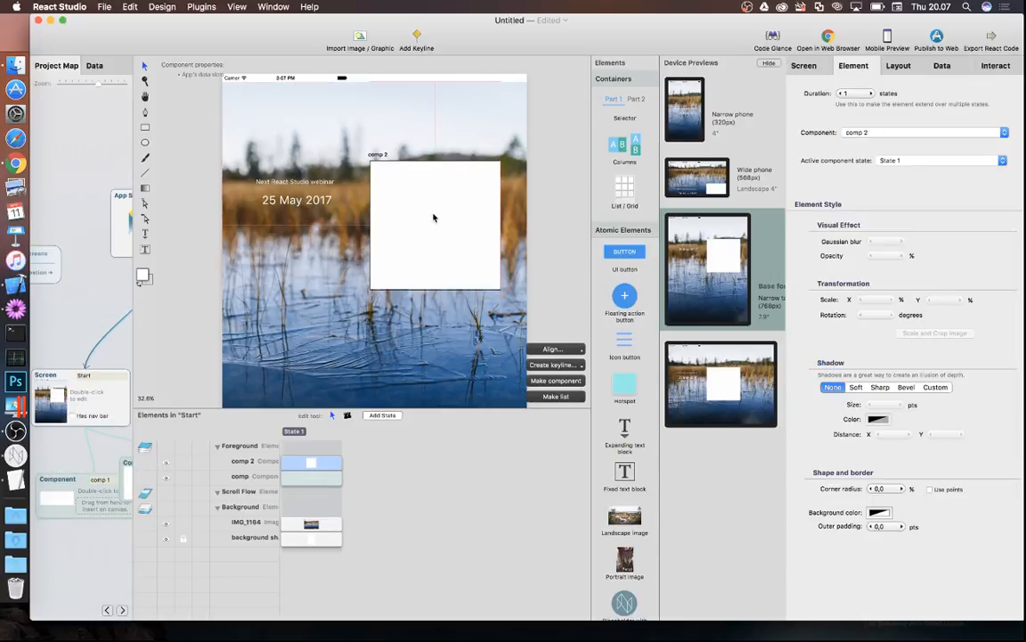
left_click(316, 202, "shift")
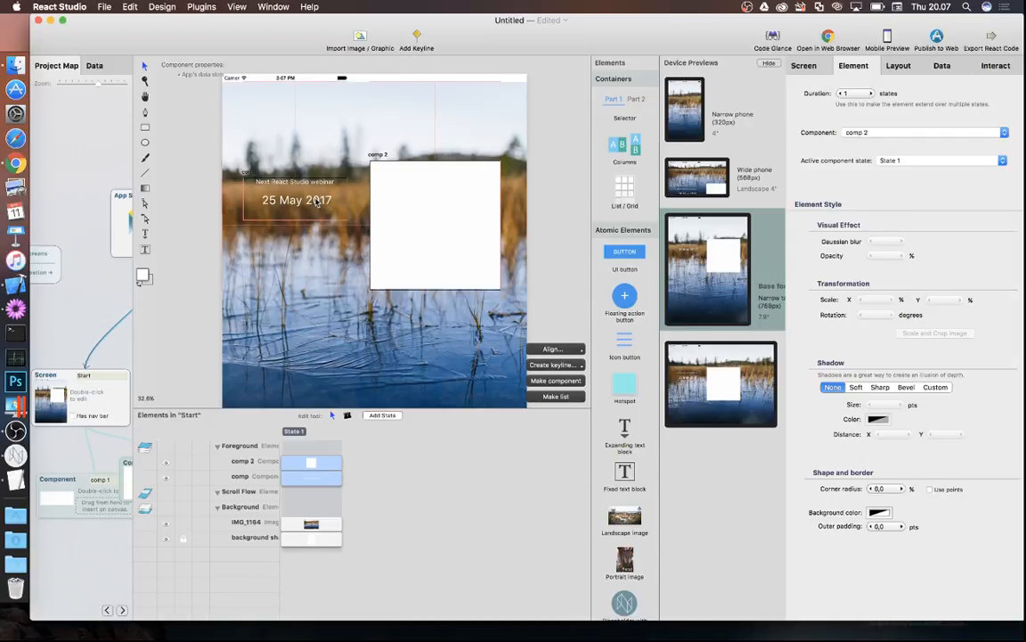
key("Delete")
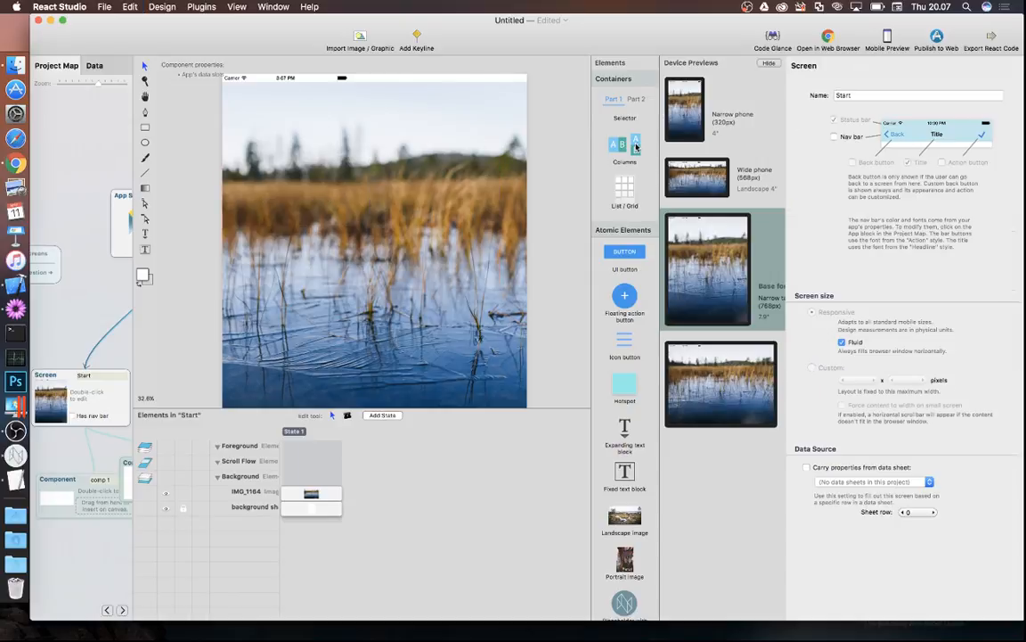
- Add a Columns element and stretch it to the full screen width with Right align edge
left_click_drag(635, 147, 366, 183)
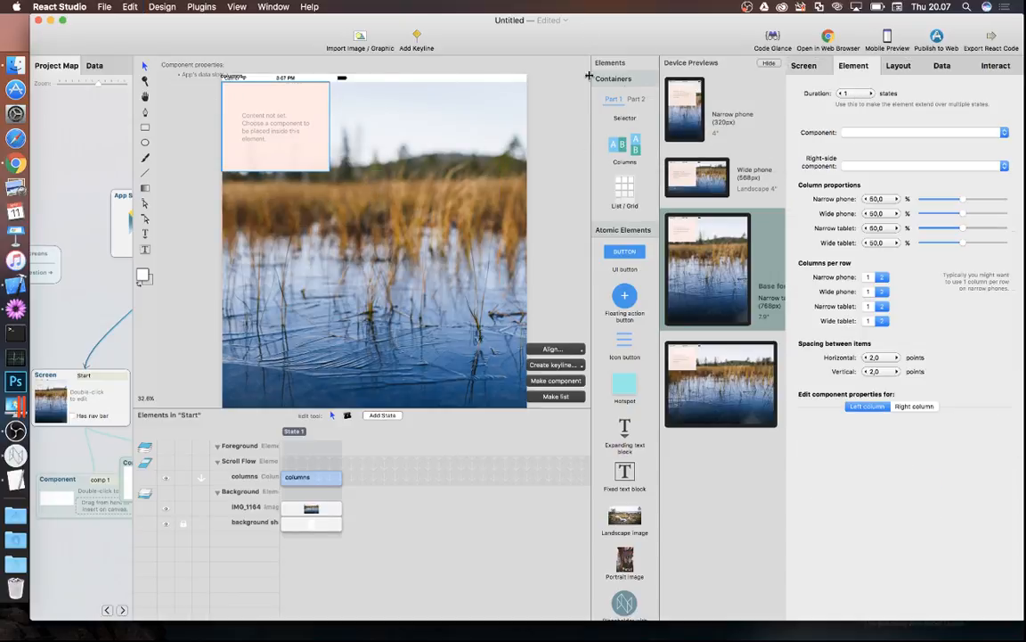
left_click(897, 66)
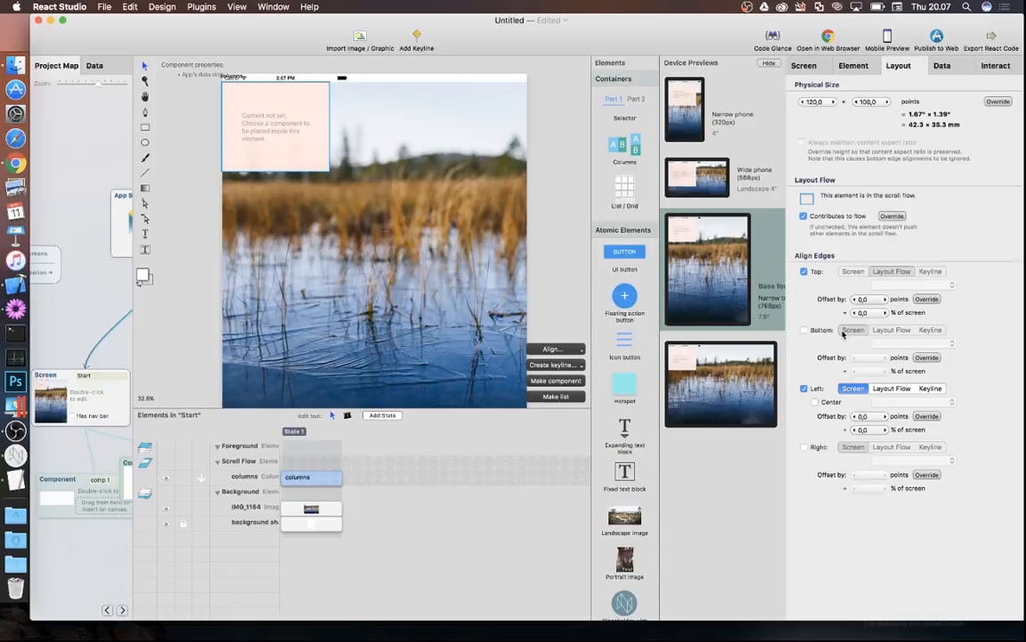
left_click(806, 448)
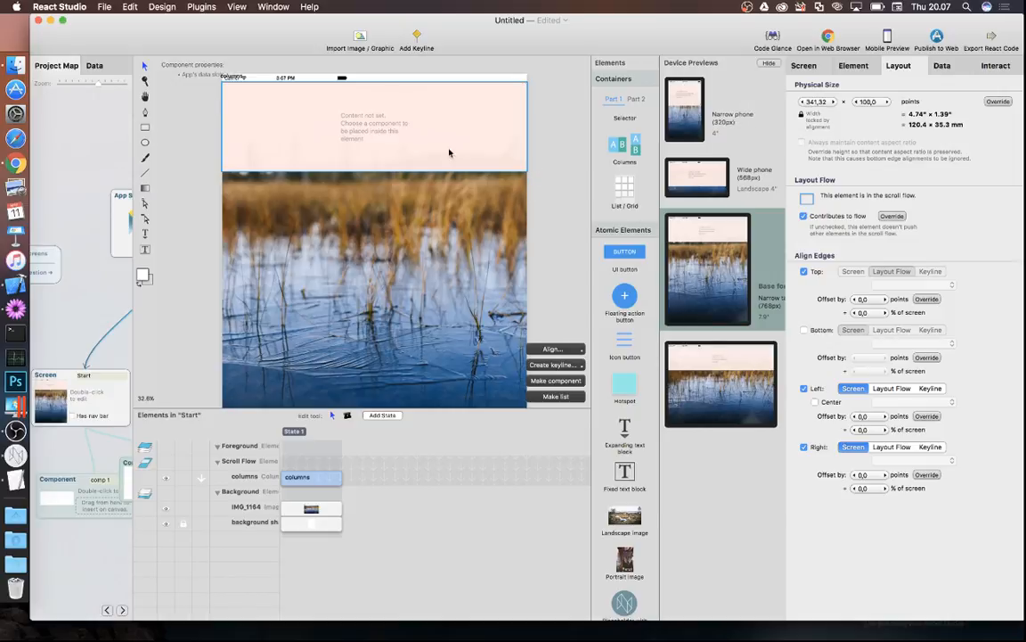
- Put comp 1 in the left column and comp 2 in the right, then move the block over the photo
left_click(855, 67)
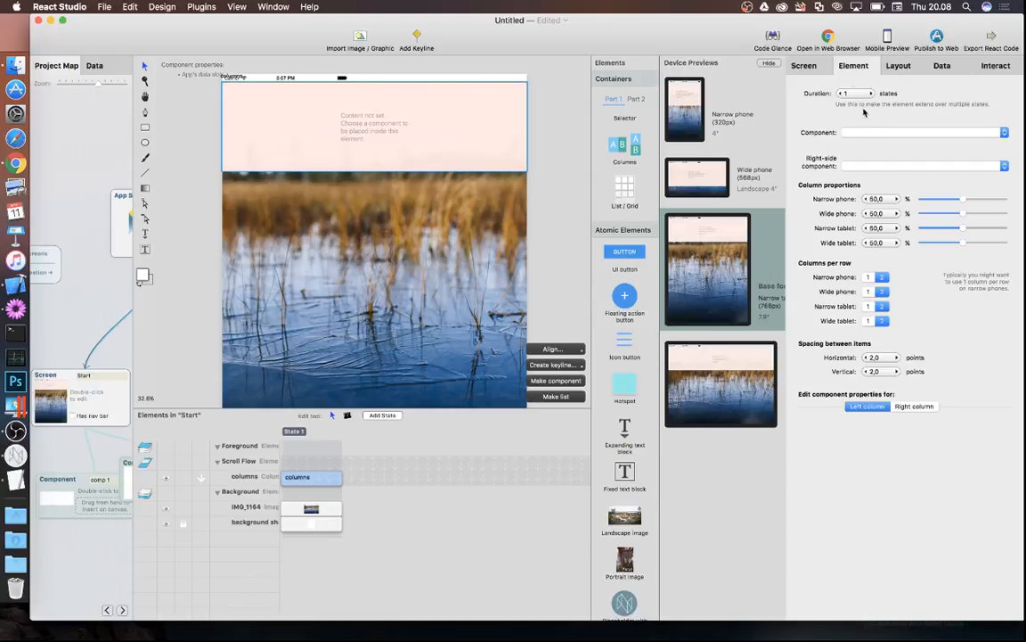
left_click(867, 133)
left_click(867, 133)
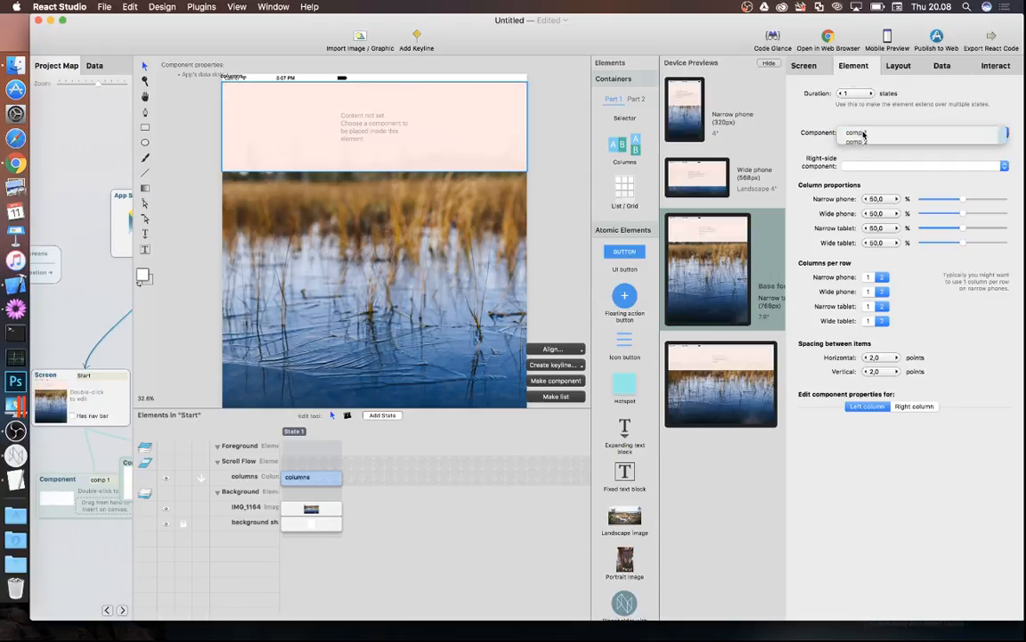
left_click(863, 166)
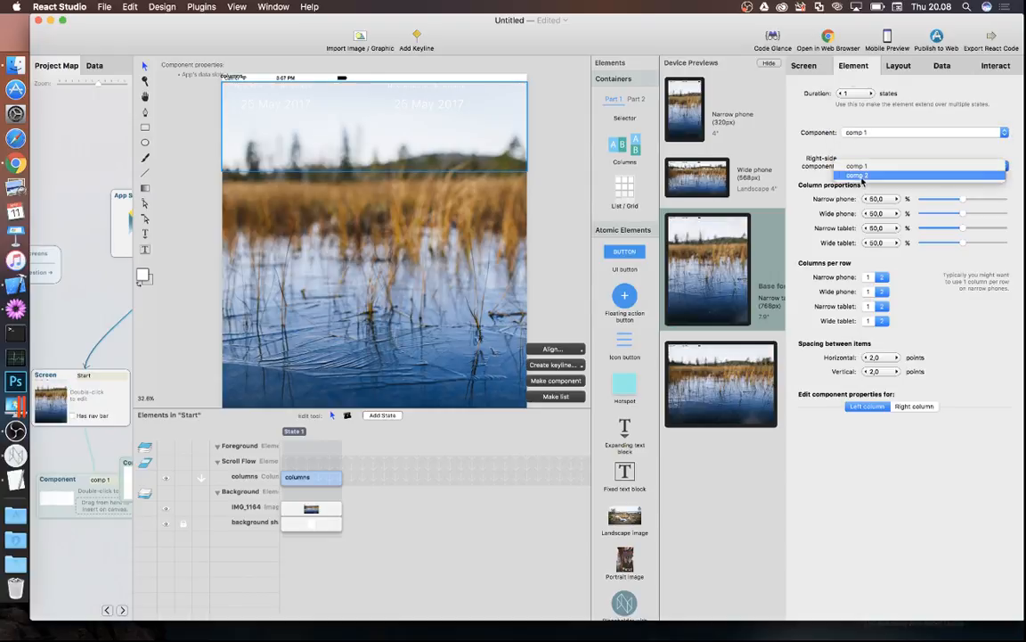
left_click(863, 174)
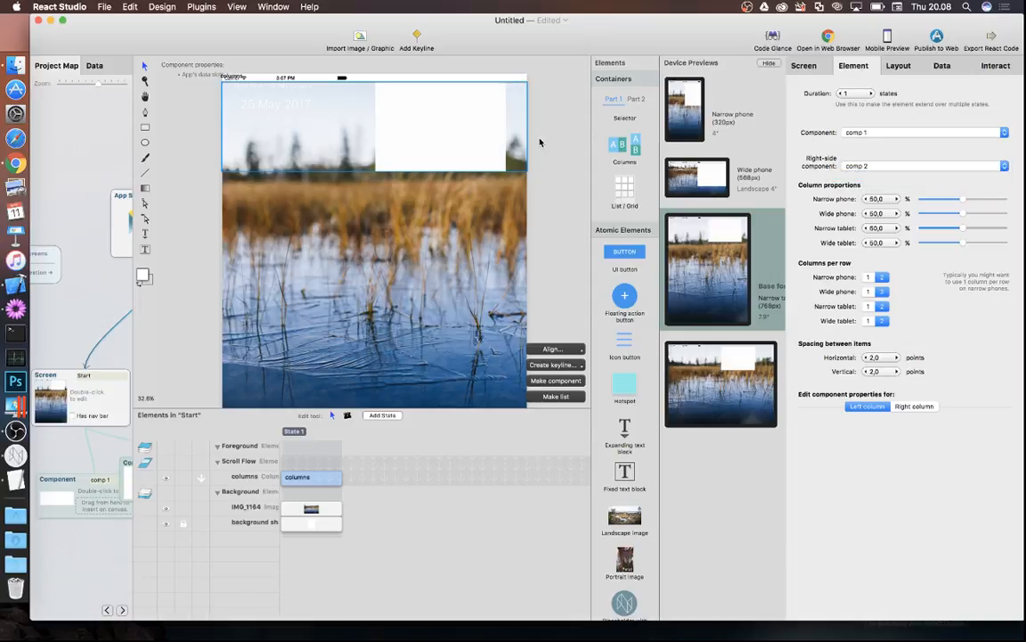
left_click_drag(473, 140, 459, 235)
left_click_drag(364, 279, 364, 317)
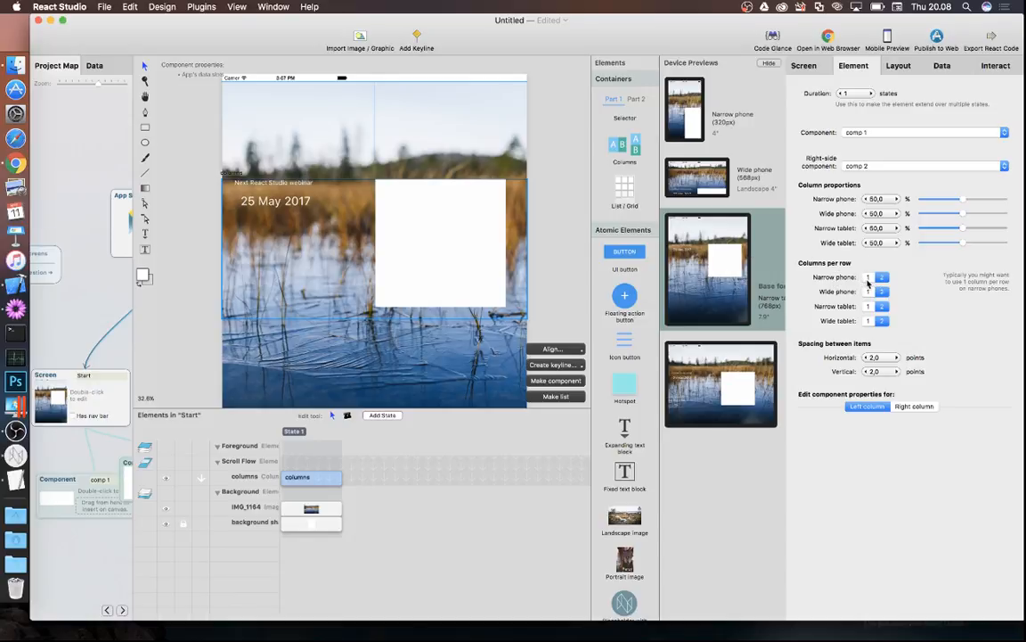
- Set Columns per row to 1 for Narrow and Wide phone, check previews, then show the Project Map
left_click(868, 278)
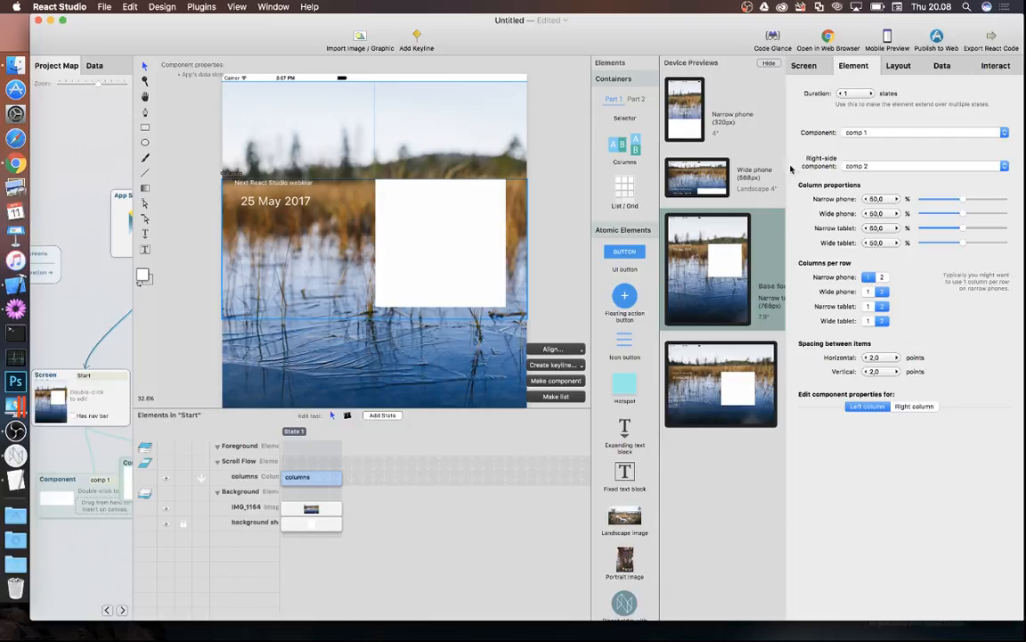
left_click(867, 292)
double_click(721, 172)
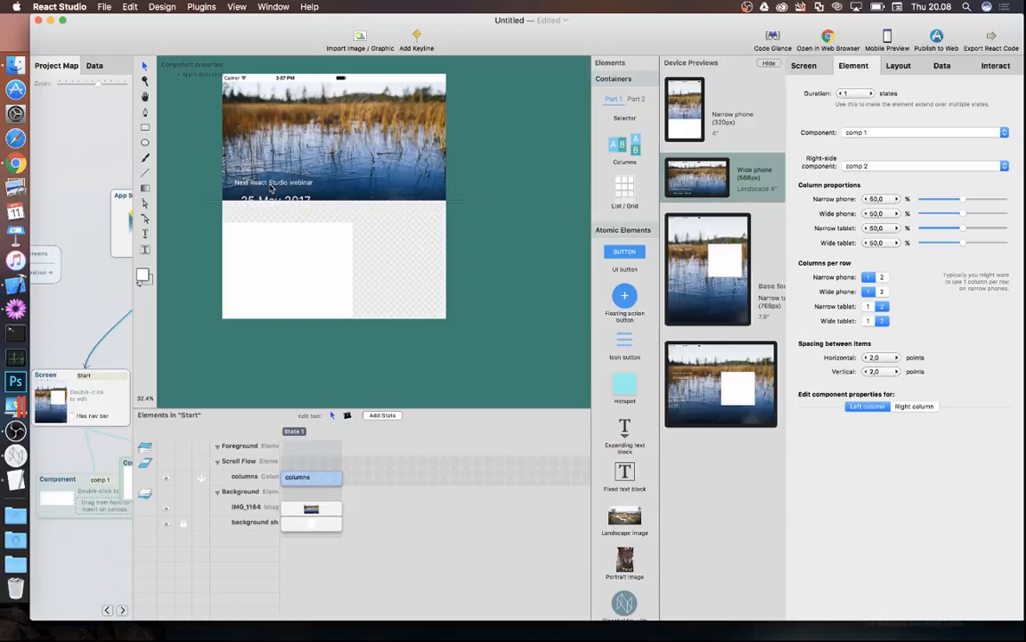
double_click(717, 265)
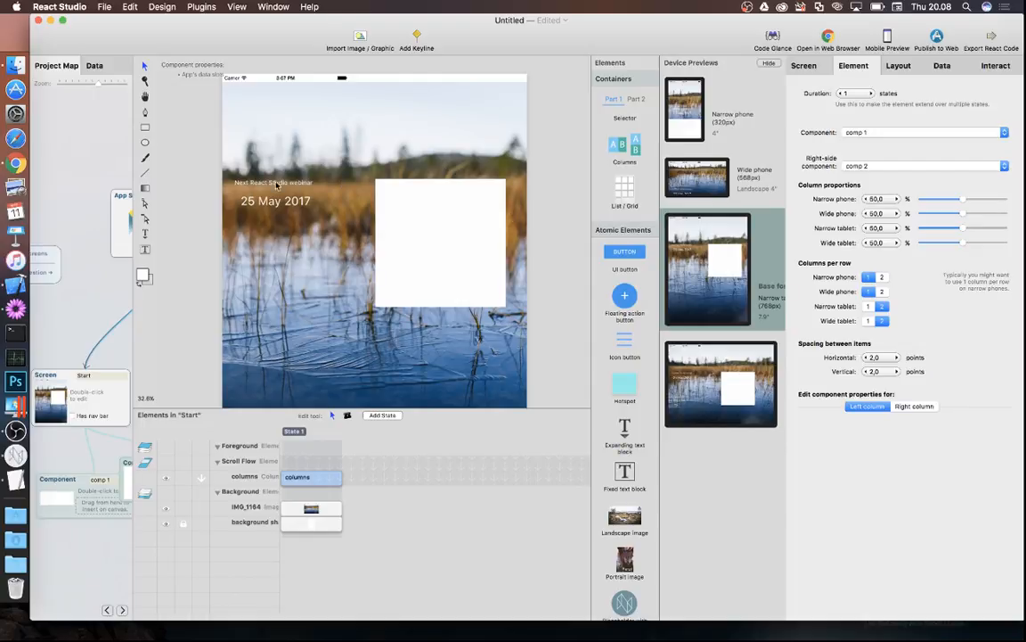
left_click(99, 325)
left_click_drag(220, 461, 277, 448)
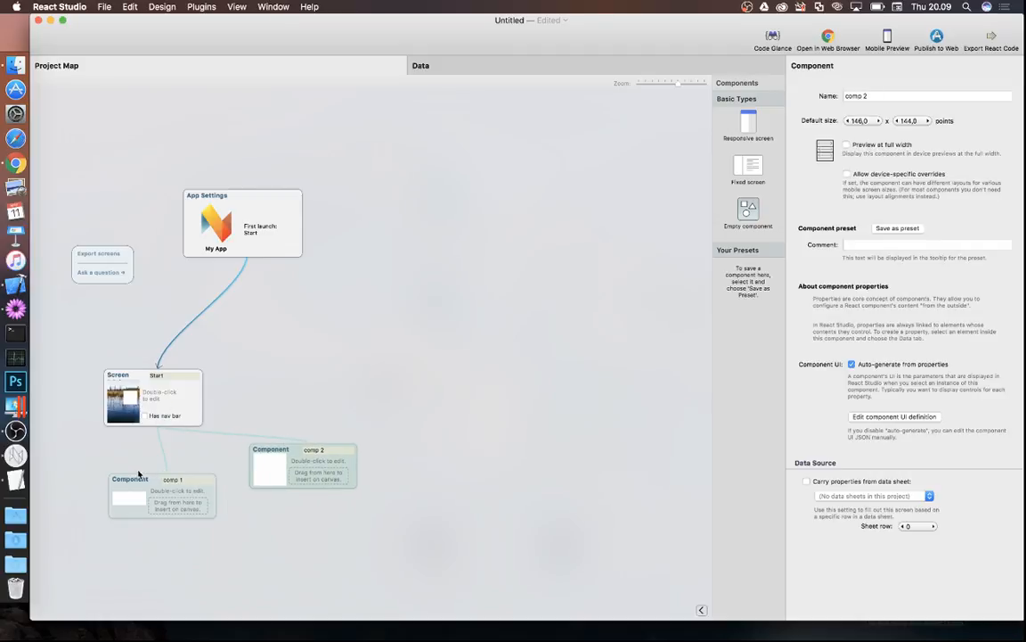
- Open the Start screen, select the columns element, and drill into comp 1
double_click(169, 416)
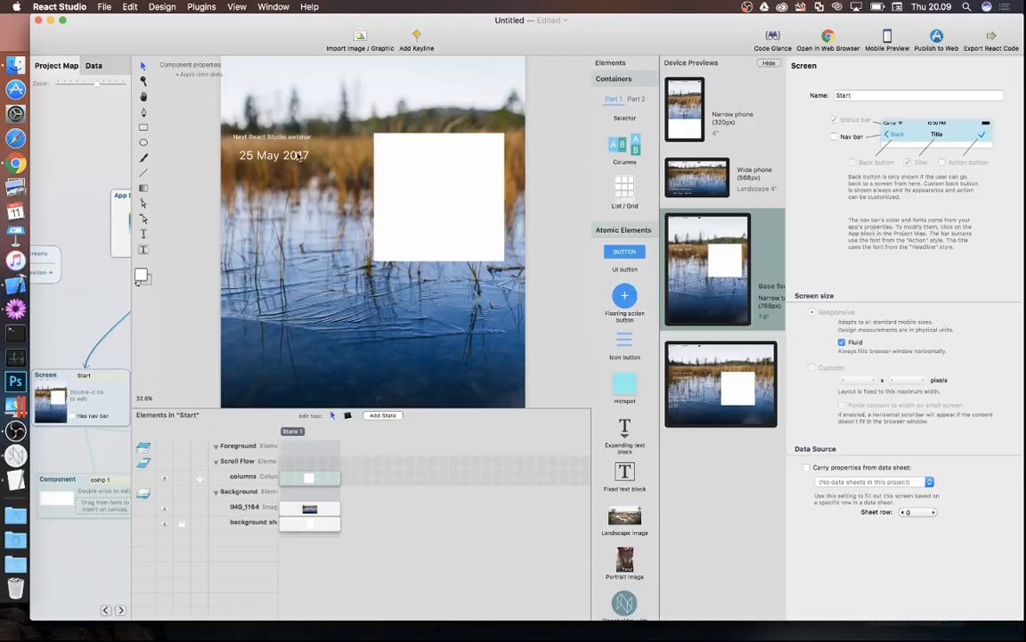
scroll(295, 159, "up", 2)
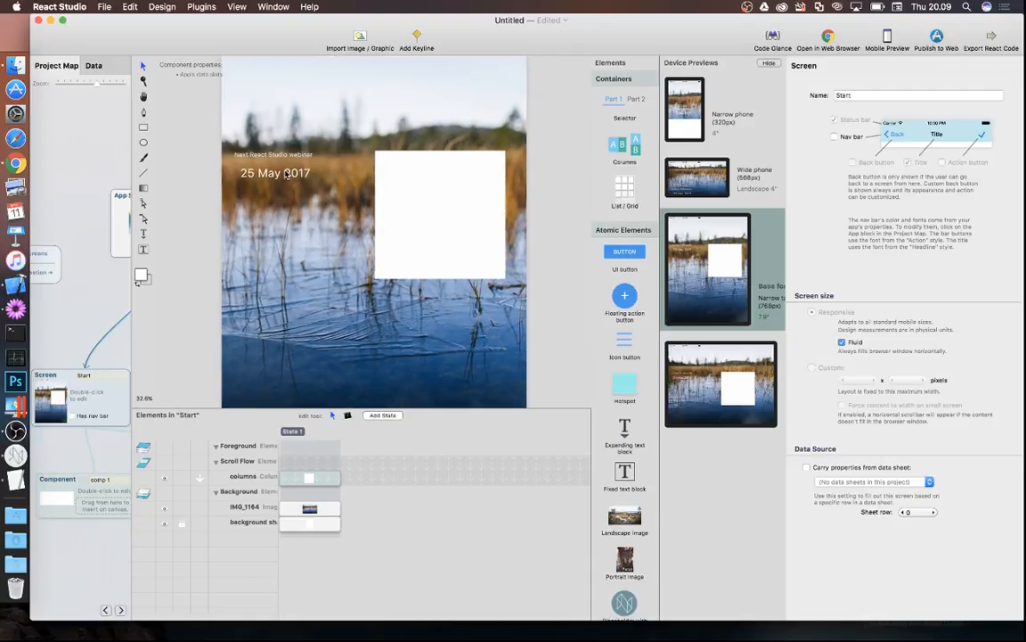
left_click(259, 158)
double_click(271, 177)
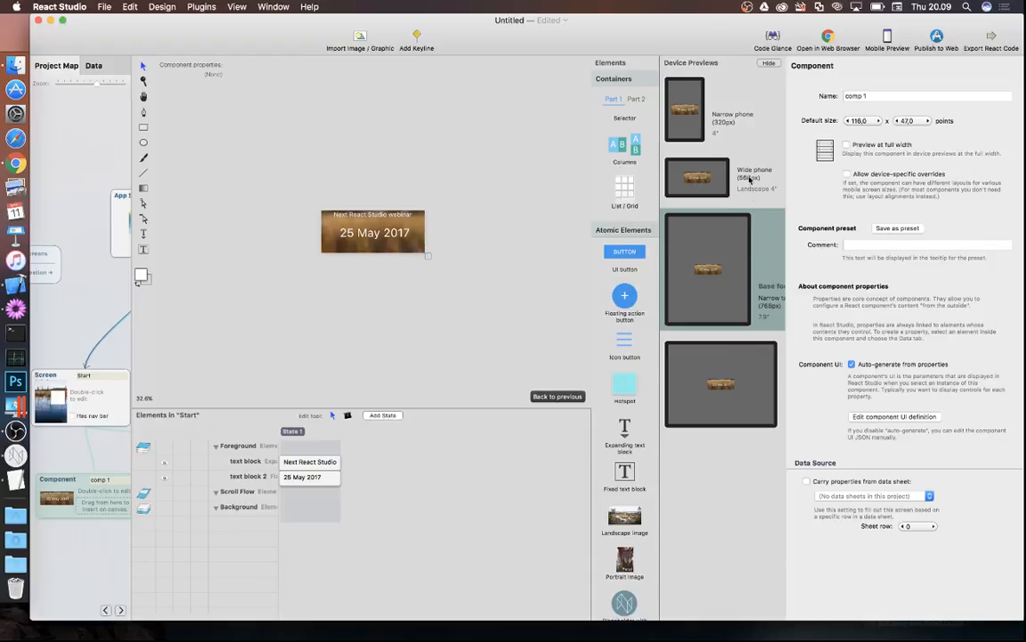
- Turn on 'Preview at full width' for the comp 1 title-and-date banner
left_click(847, 145)
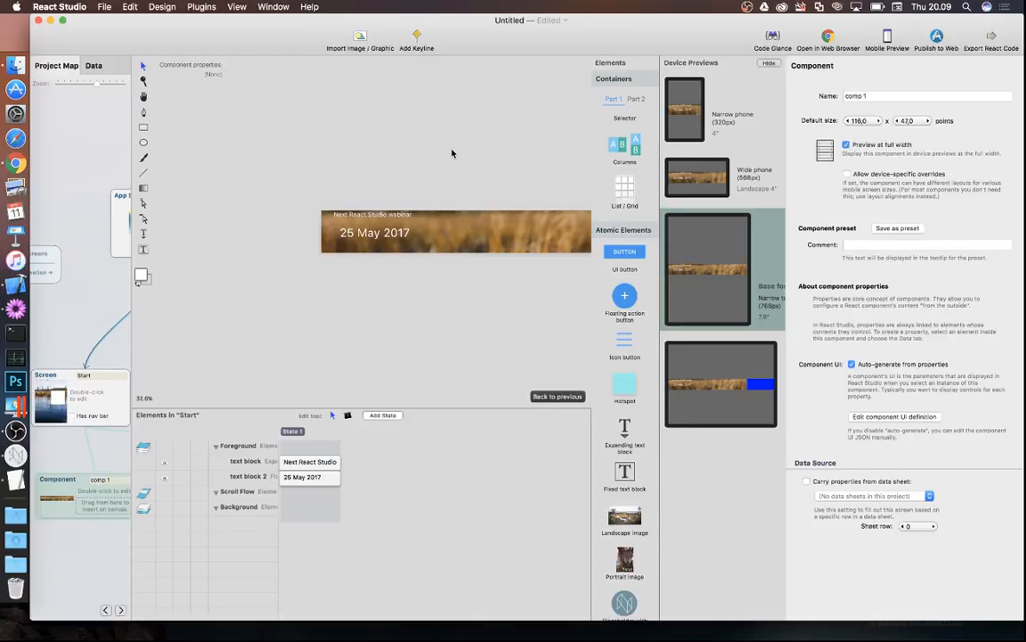
scroll(453, 152, "right", 3)
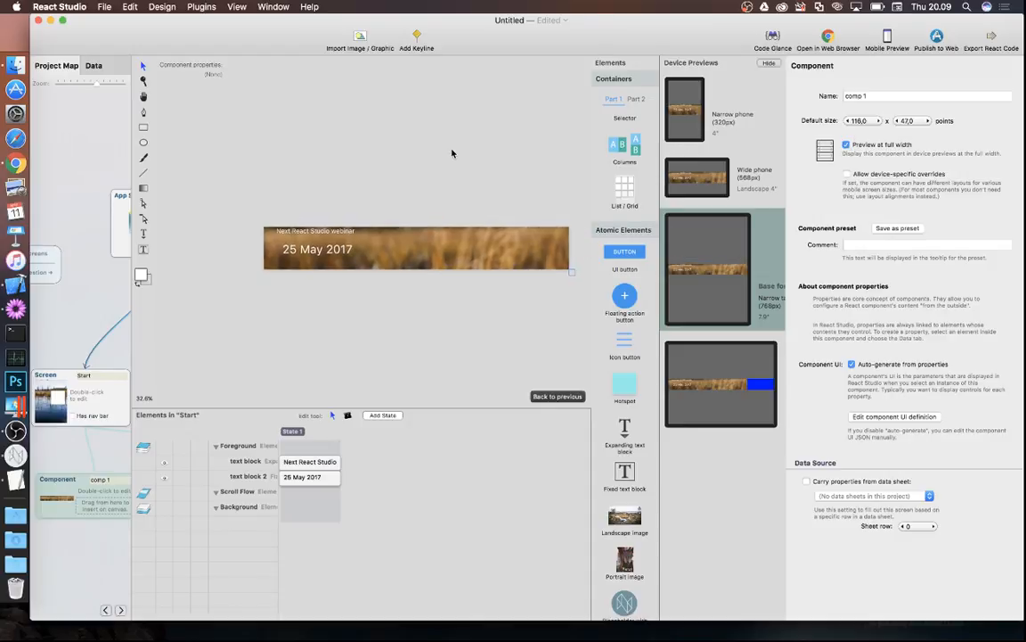
- Add Keyline 1 and anchor it at 0 % from the Middle of the banner
left_click(417, 40)
left_click_drag(264, 217, 321, 217)
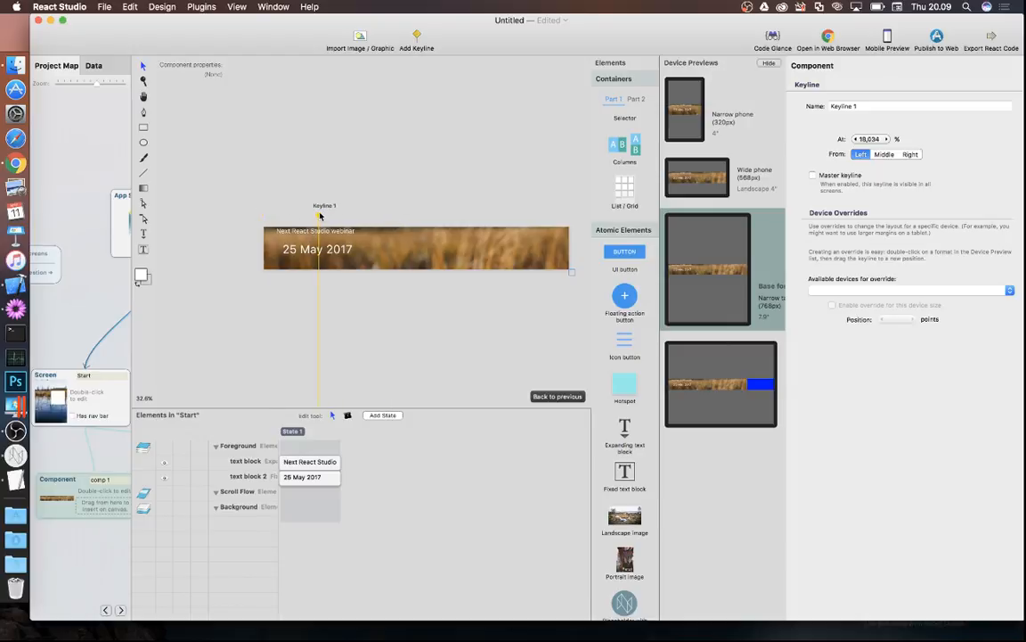
left_click_drag(319, 217, 354, 218)
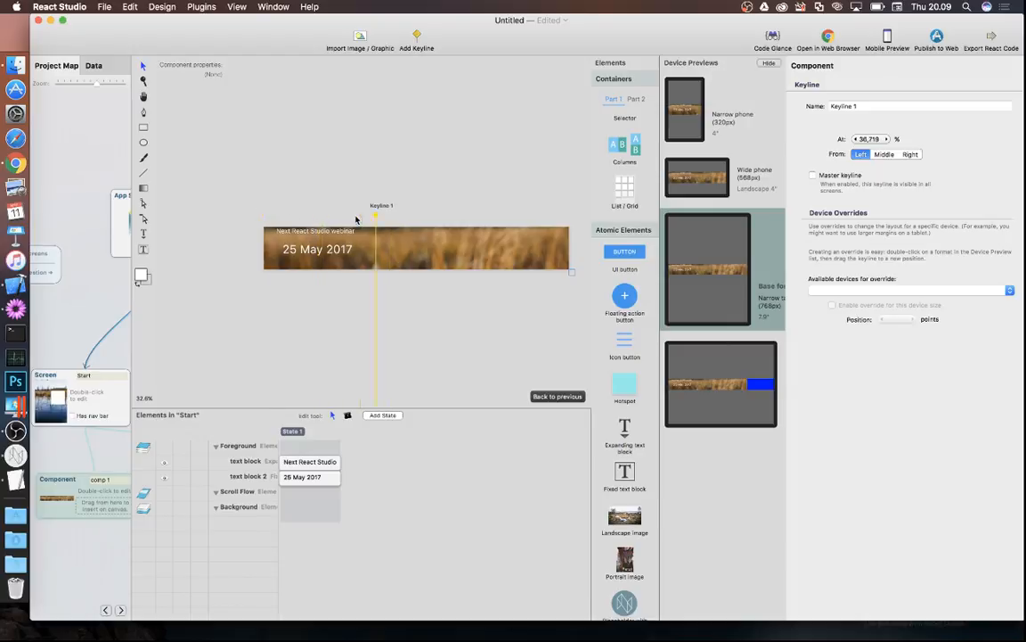
left_click(884, 156)
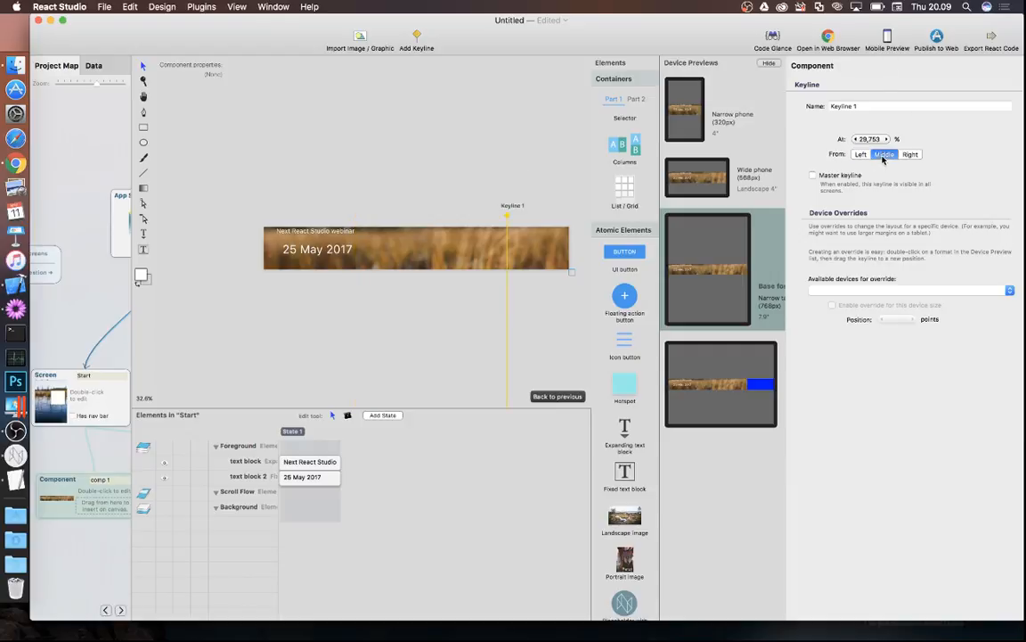
left_click(871, 141)
type("0")
key("Return")
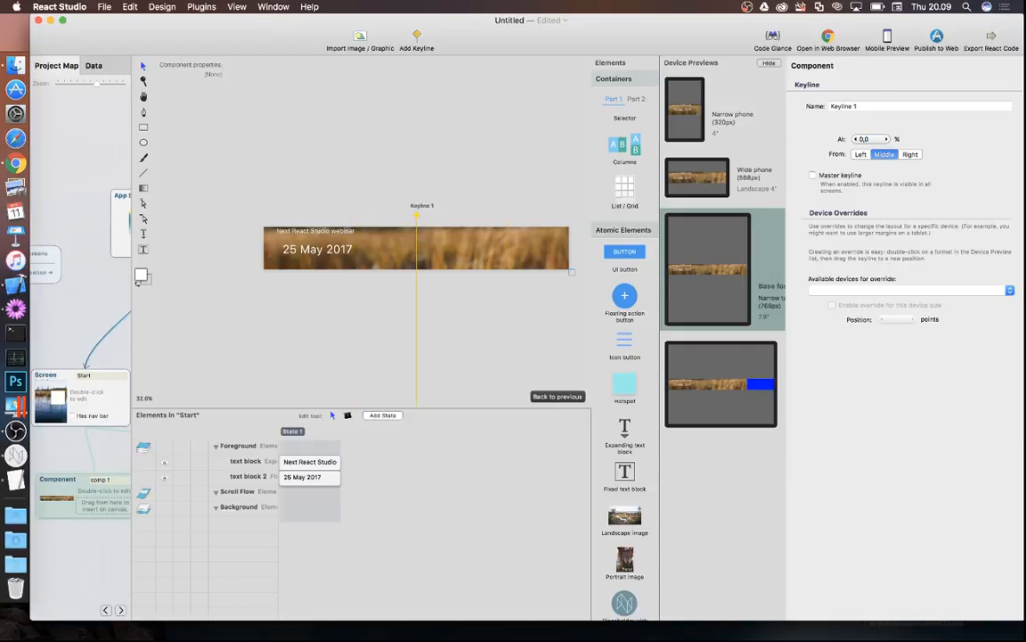
left_click(305, 228)
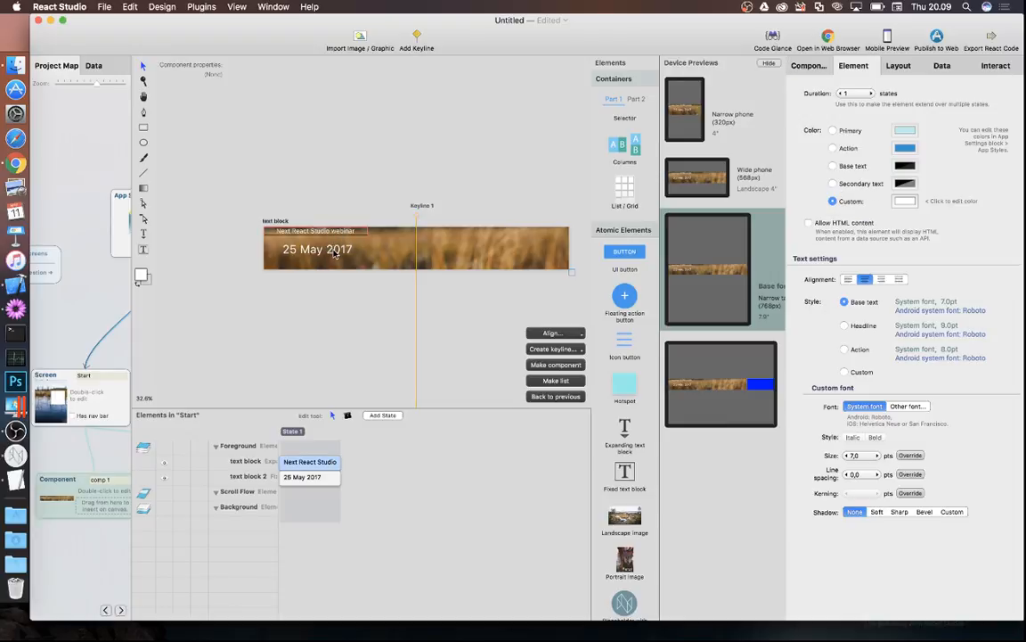
- Centre the title and date on Keyline 1, lower them, heighten the banner, and return to Start
left_click(335, 253)
left_click(564, 332)
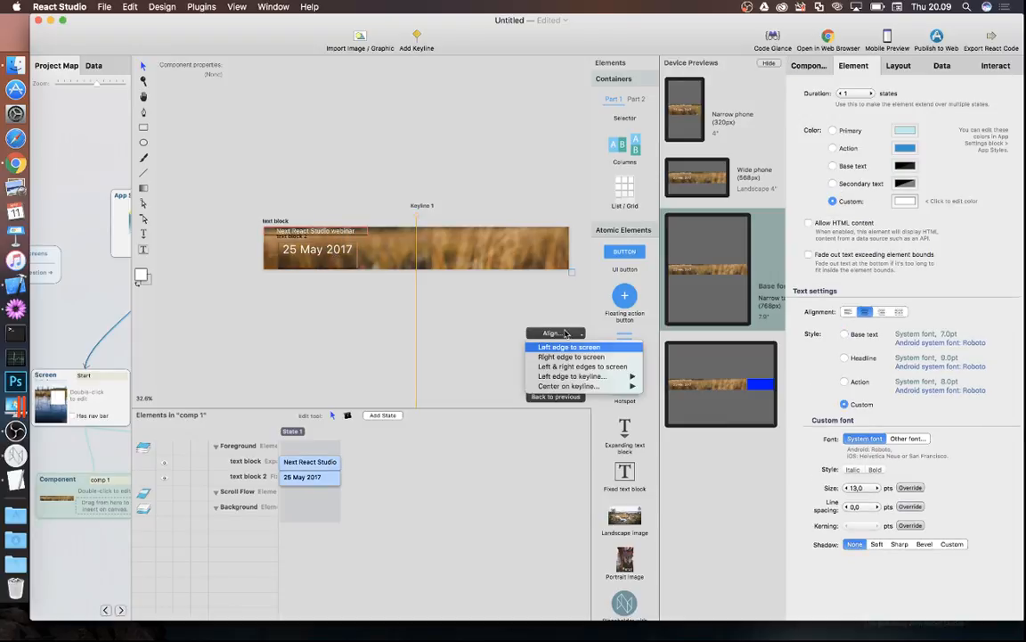
mouse_move(610, 386)
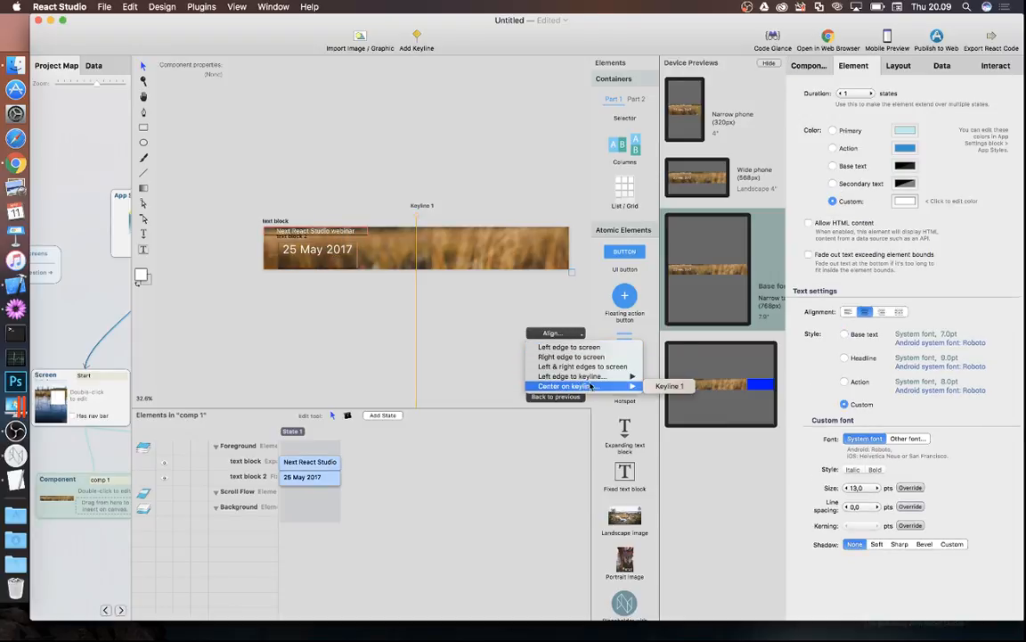
left_click(677, 387)
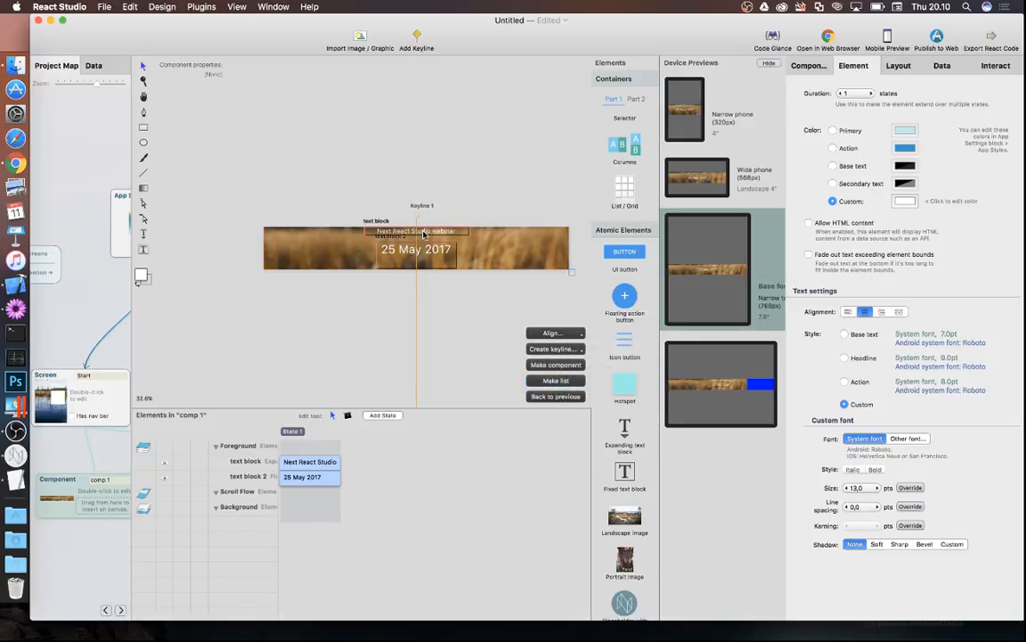
left_click_drag(421, 226, 425, 247)
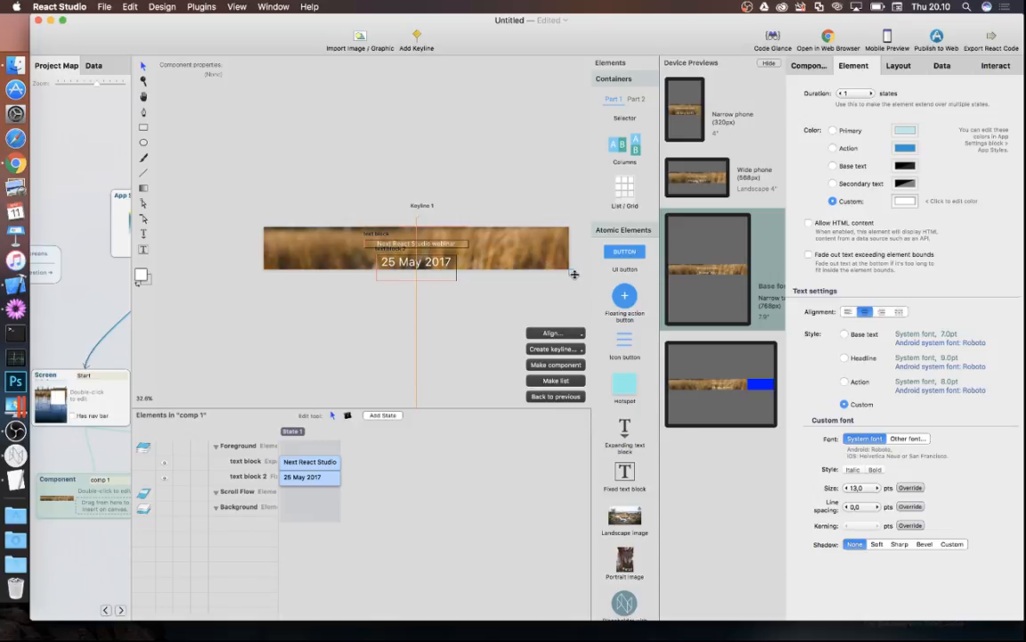
left_click_drag(573, 276, 575, 307)
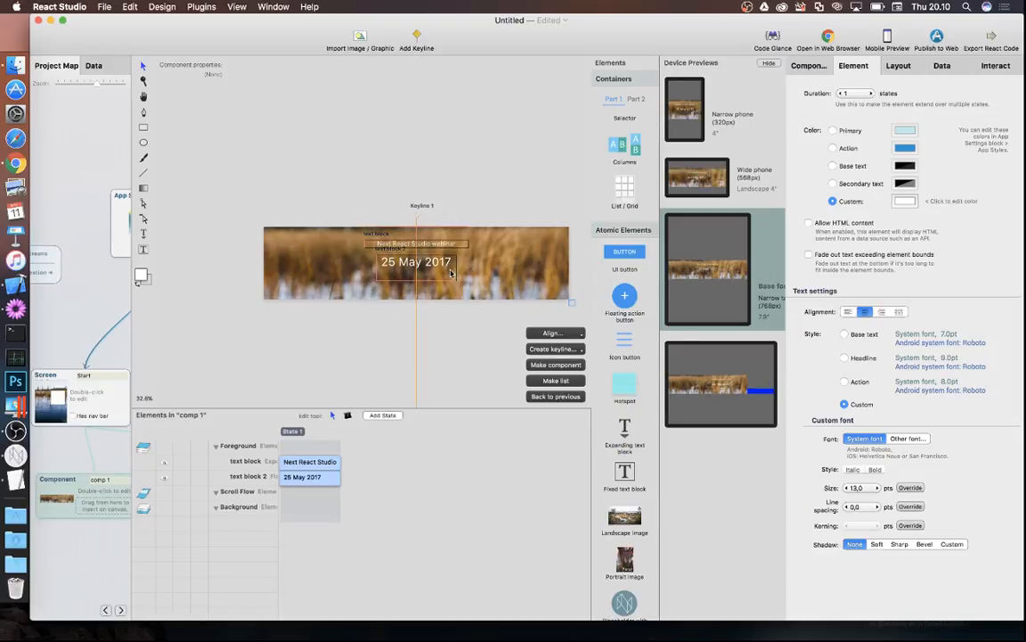
left_click(548, 398)
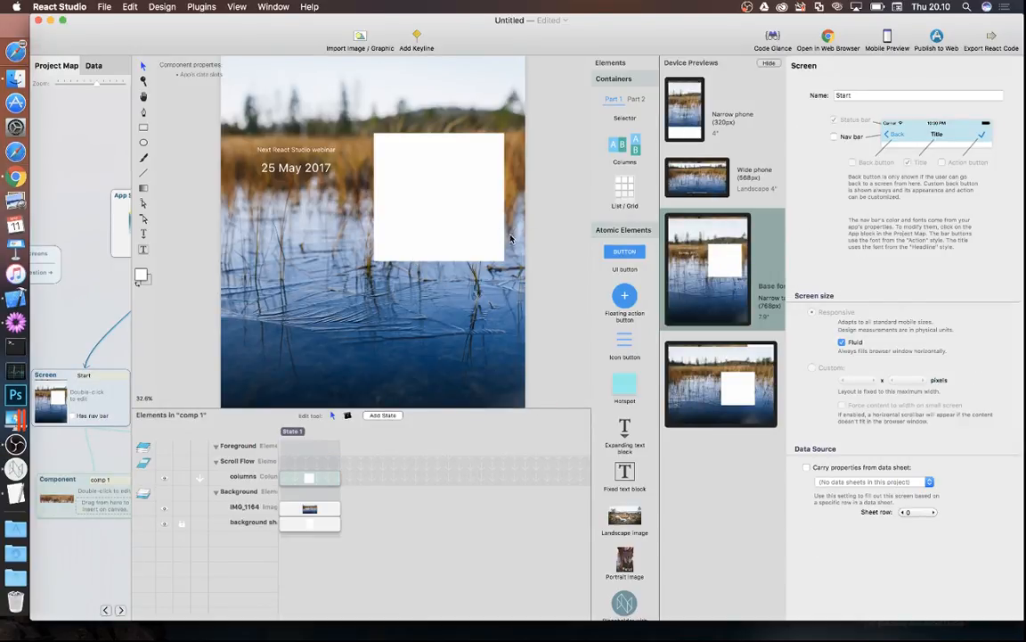
left_click(685, 113)
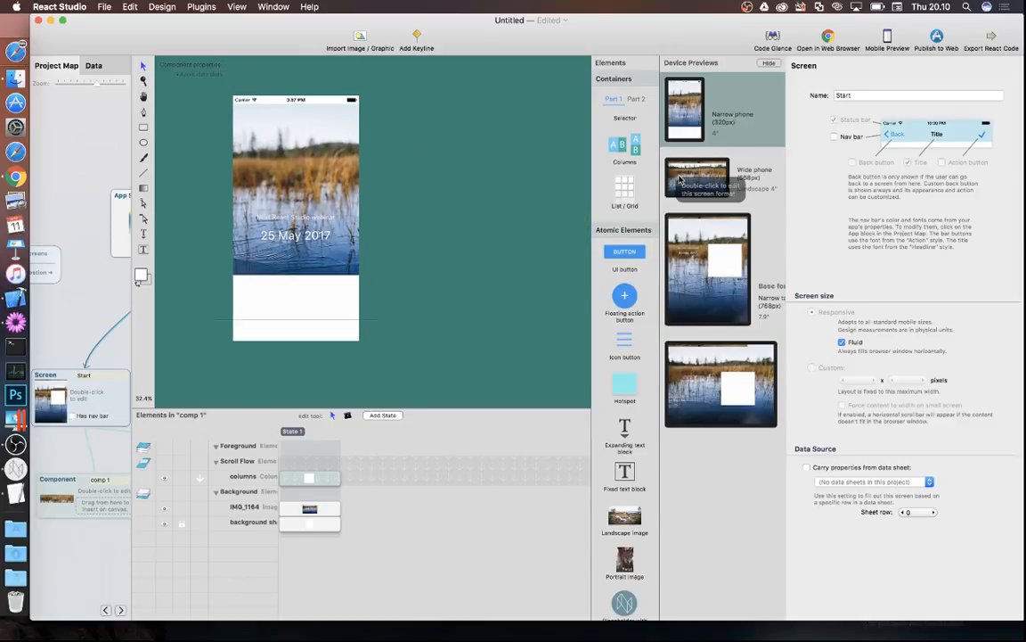
left_click(682, 232)
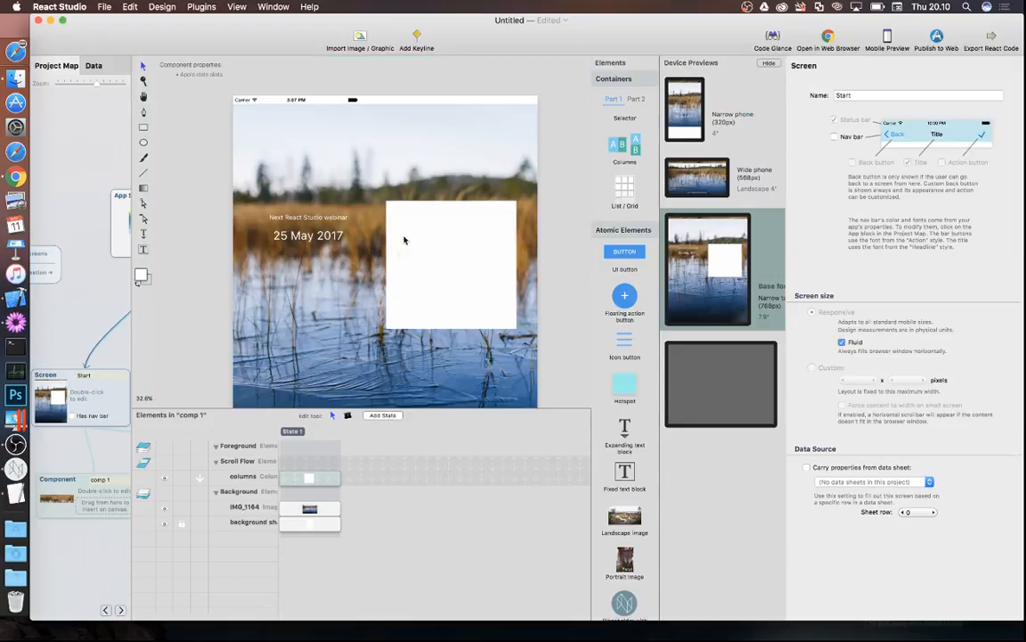
scroll(399, 255, "down", 4)
left_click(298, 204)
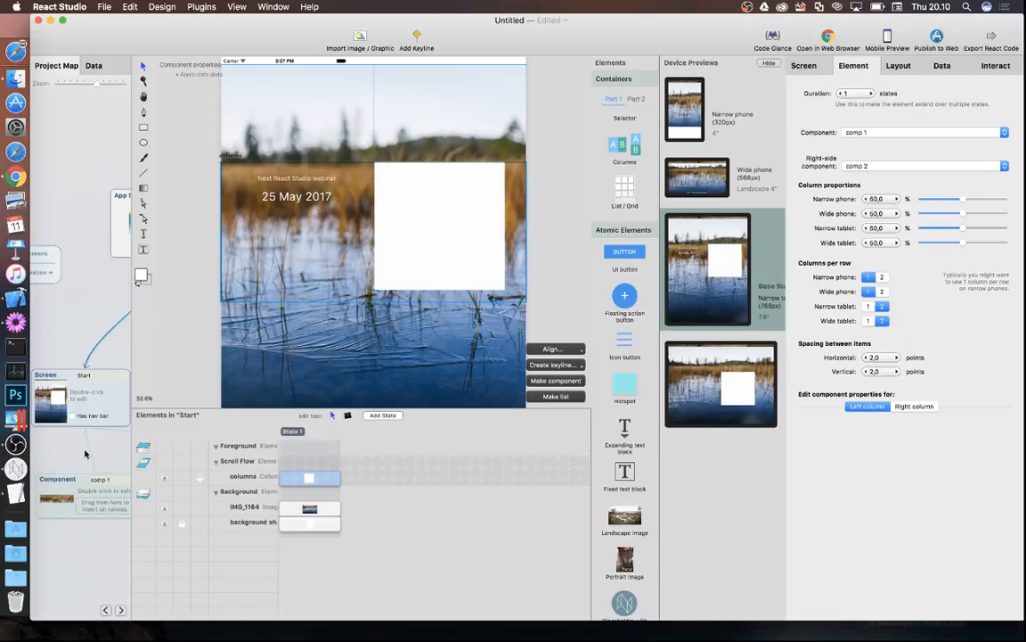
scroll(112, 454, "right", 5)
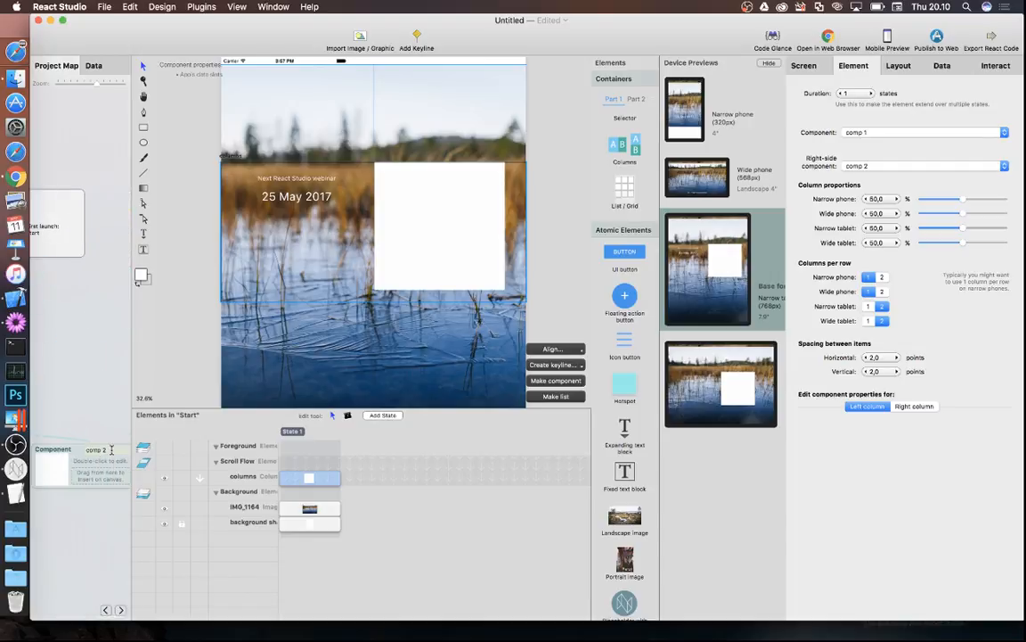
scroll(105, 408, "left", 3)
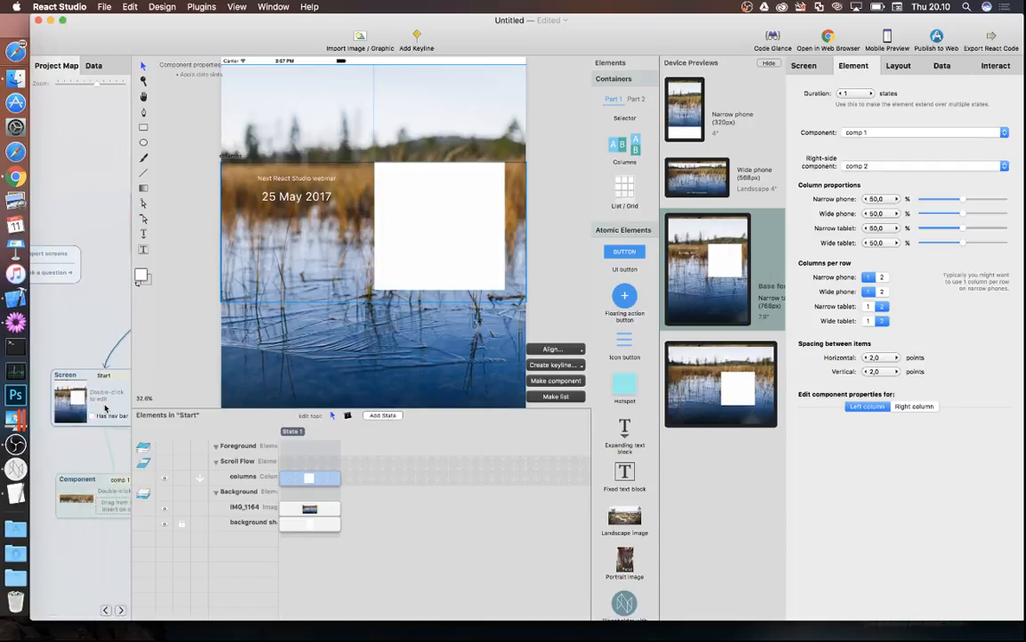
scroll(106, 408, "left", 3)
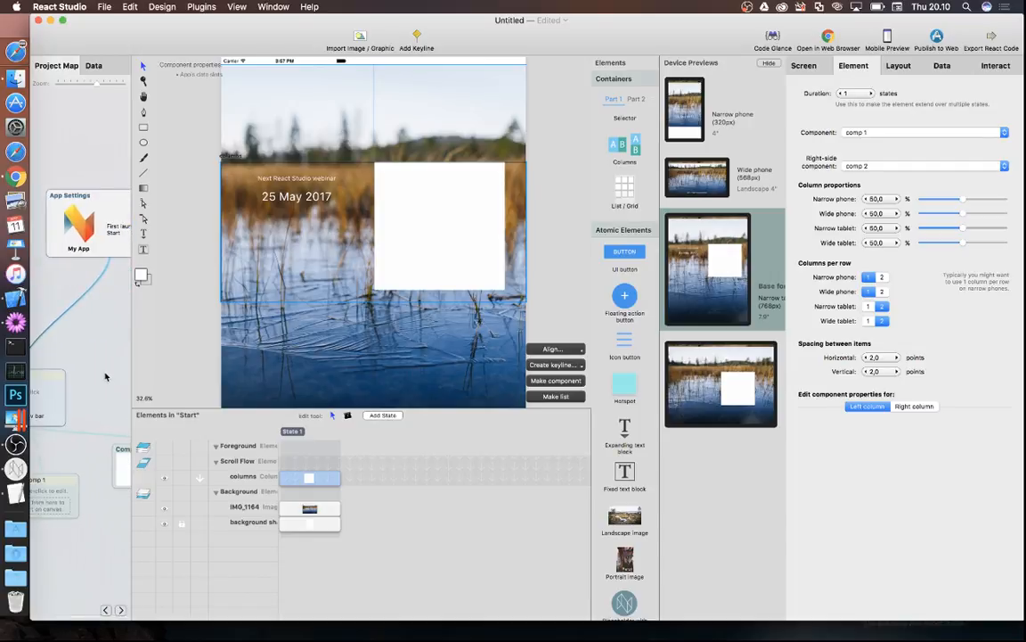
left_click(105, 377)
- Open comp 2 and shrink its white rectangle from both corners
double_click(320, 463)
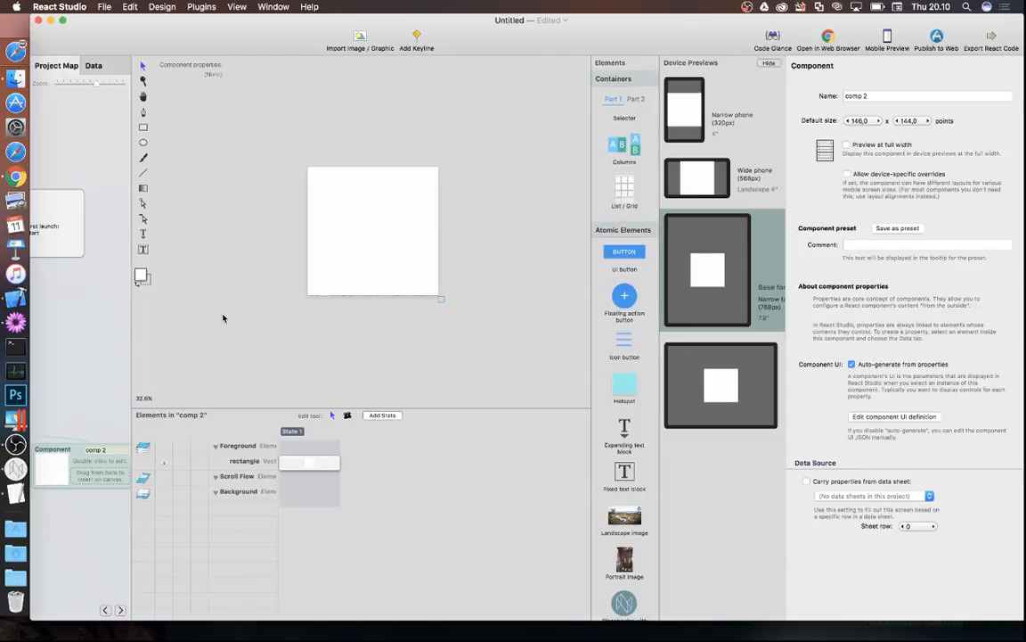
left_click(402, 261)
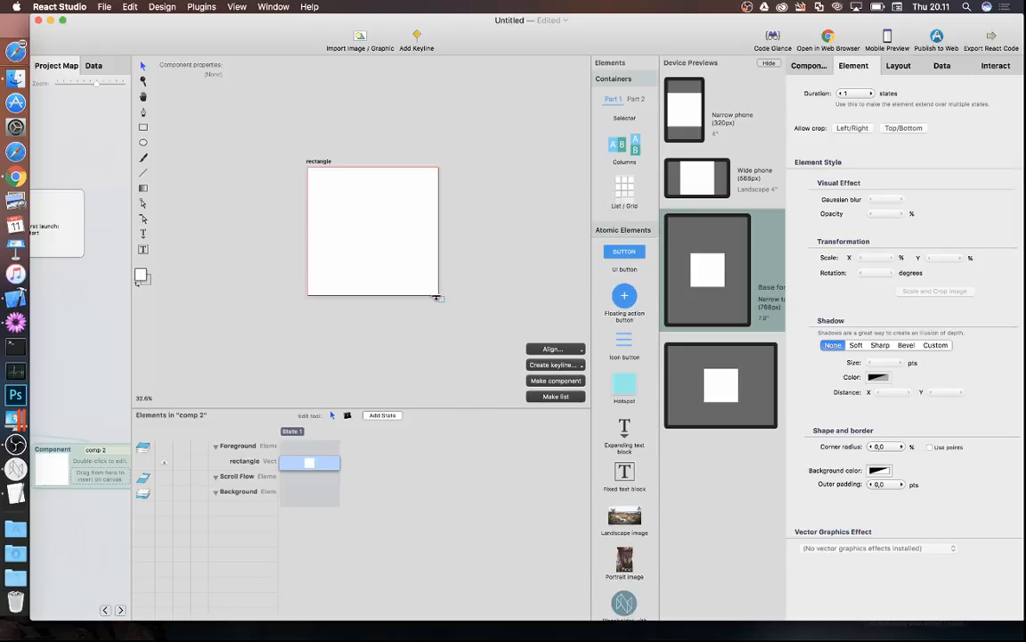
left_click_drag(438, 295, 429, 289)
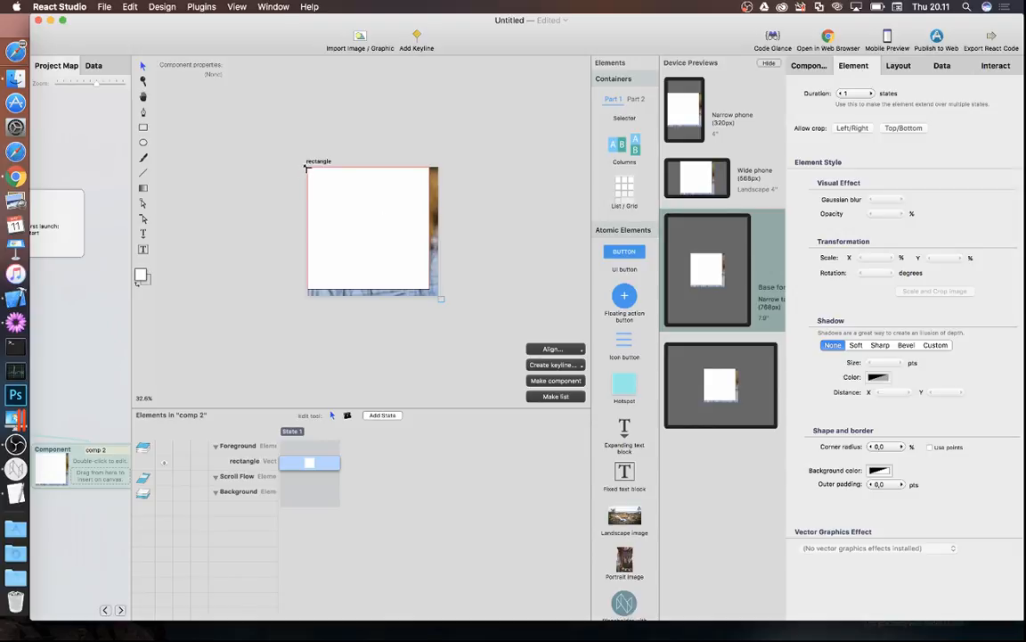
left_click_drag(307, 167, 314, 176)
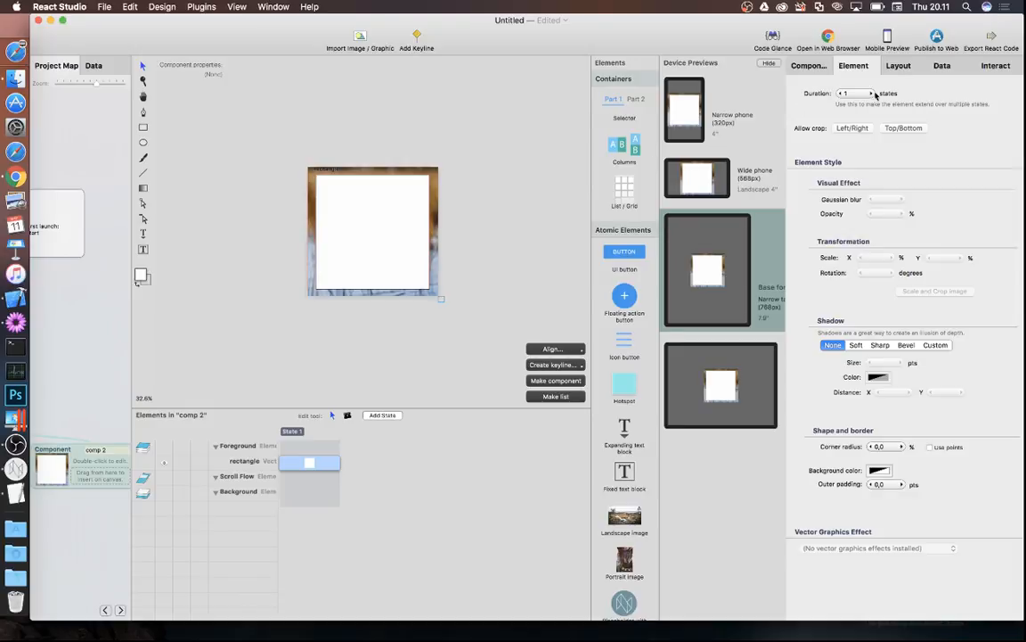
- Pin the rectangle's right edge to the container with a thin border, then reopen Start
left_click(899, 69)
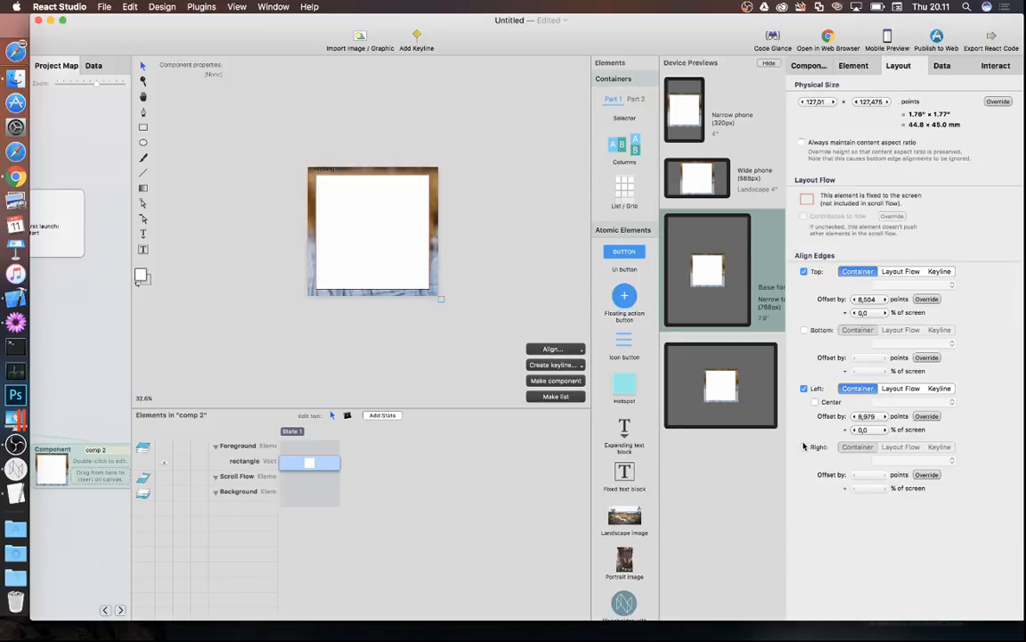
left_click(803, 448)
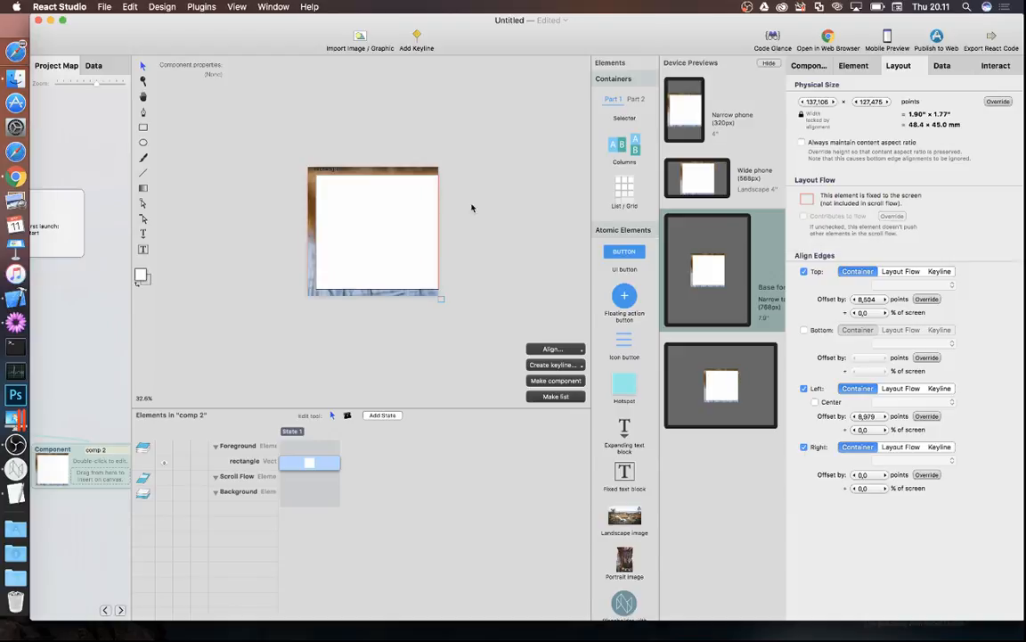
left_click_drag(439, 207, 430, 204)
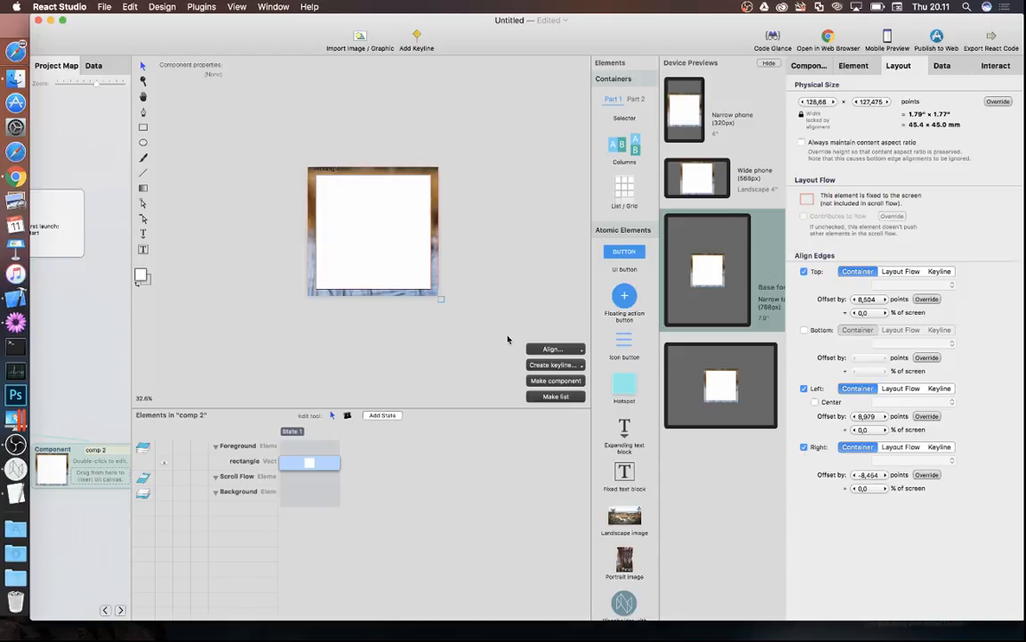
scroll(107, 397, "left", 5)
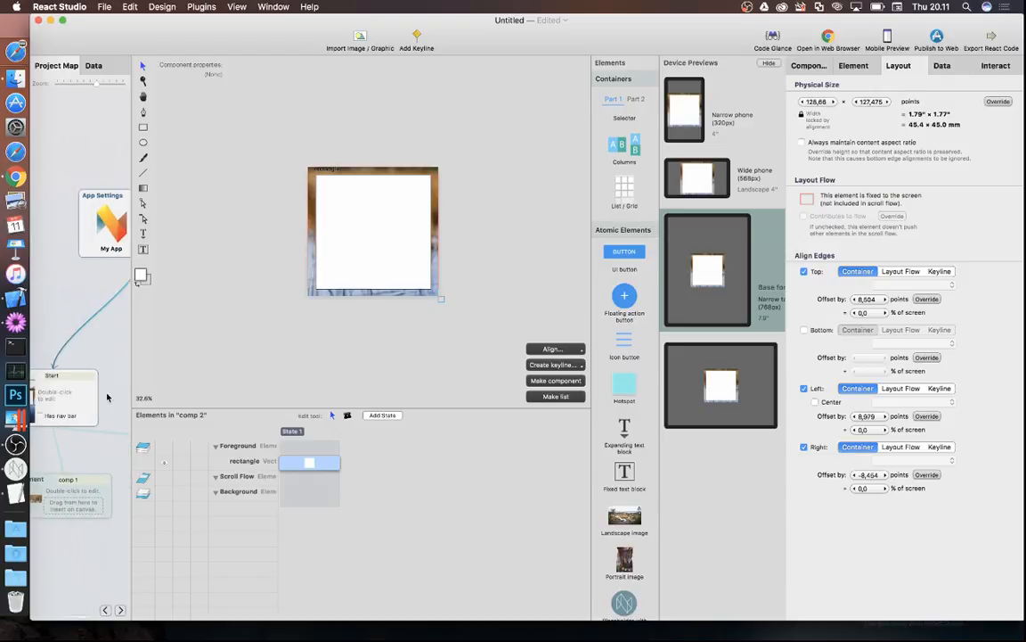
left_click(63, 396)
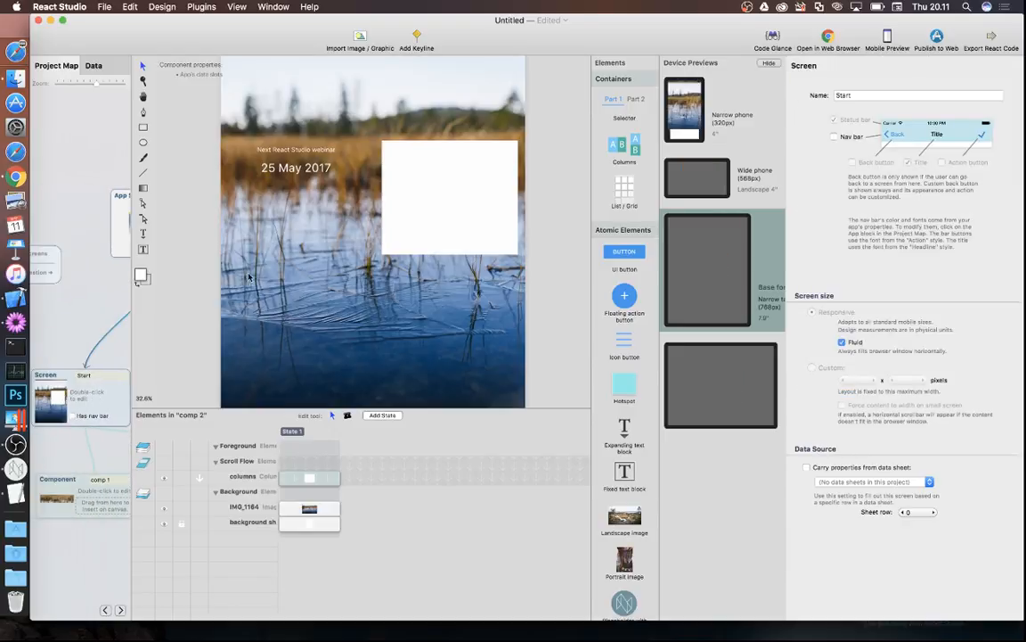
- Inset the columns block about 15.8 pt from the left and -17.9 pt from the right edge
left_click(408, 206)
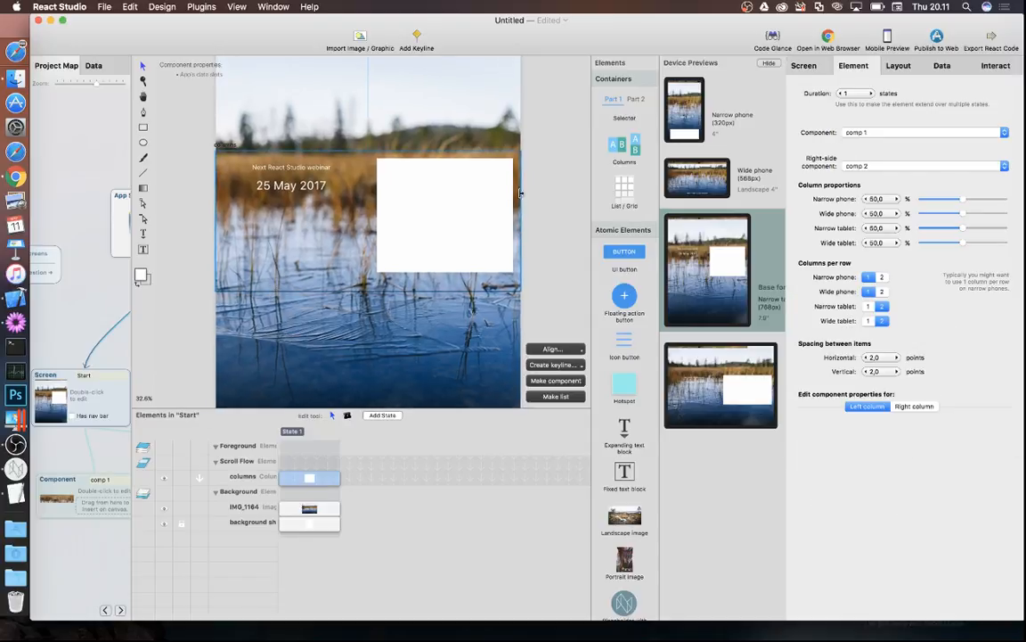
scroll(514, 194, "up", 3)
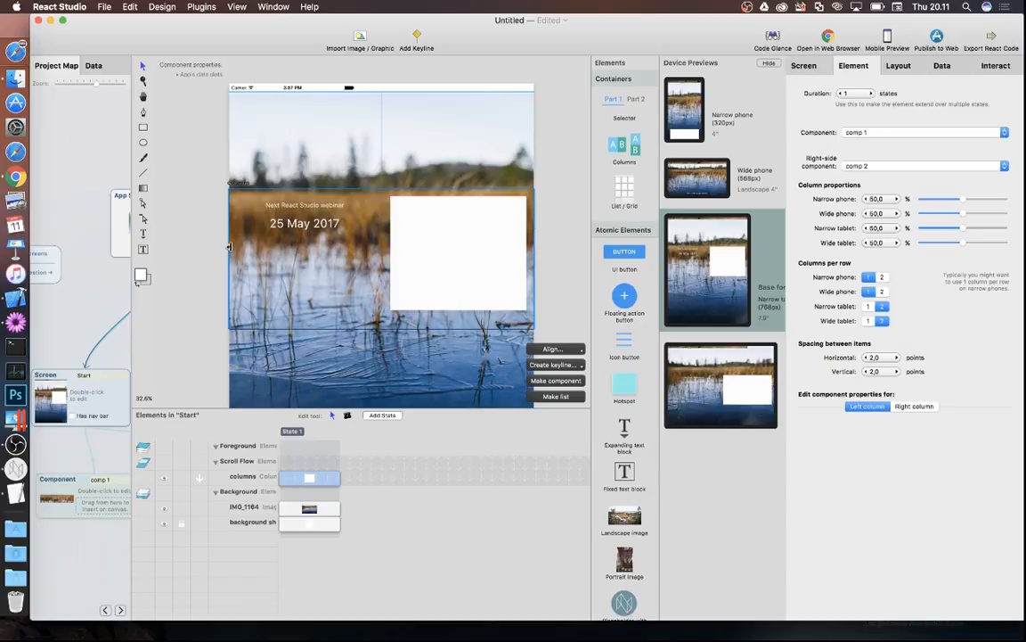
scroll(230, 250, "up", 2)
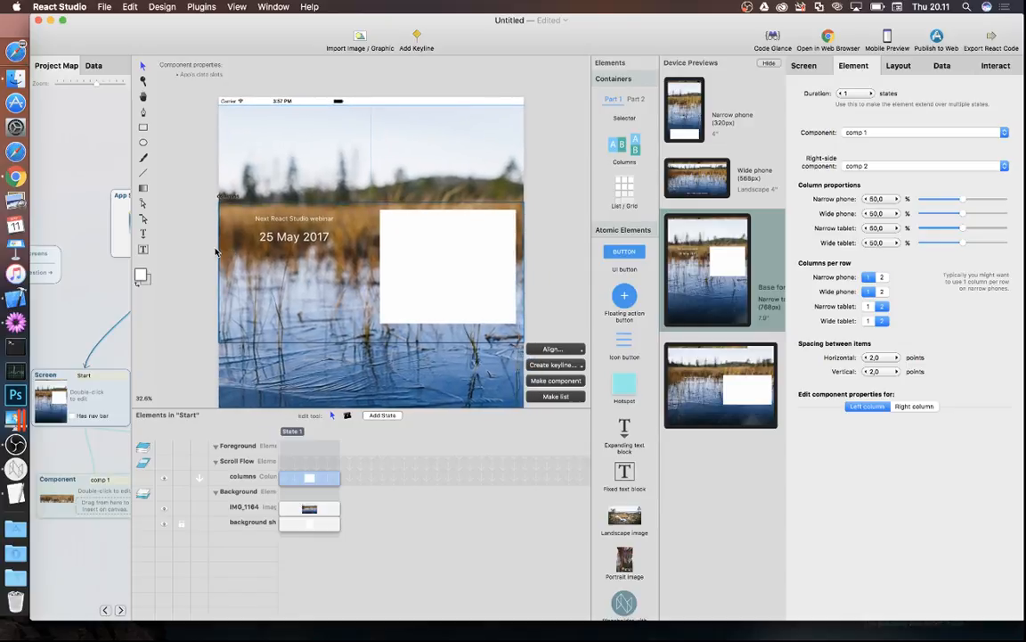
left_click_drag(230, 250, 231, 247)
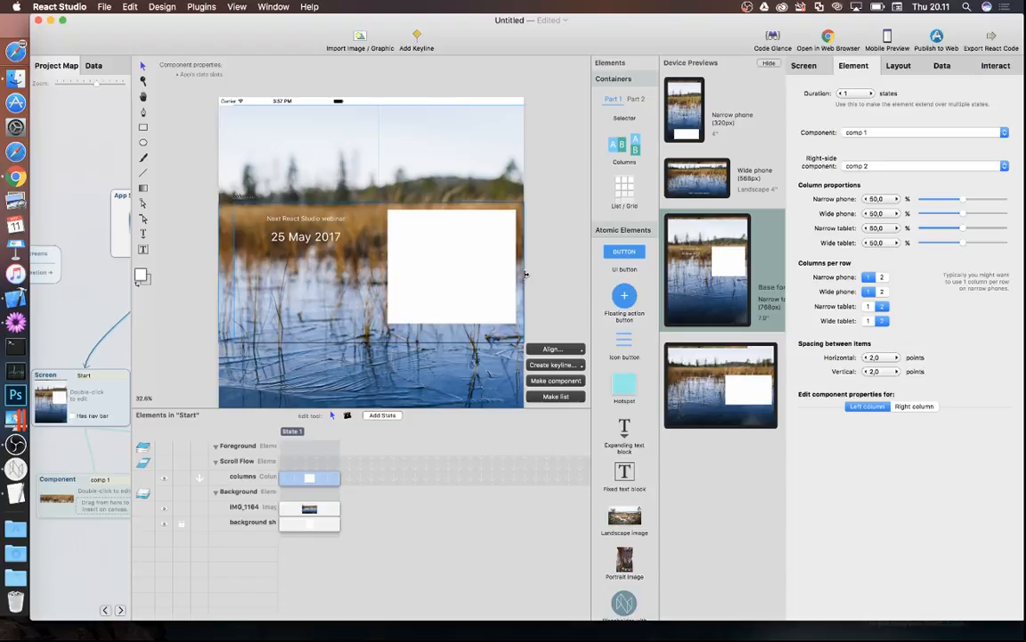
left_click_drag(526, 275, 508, 273)
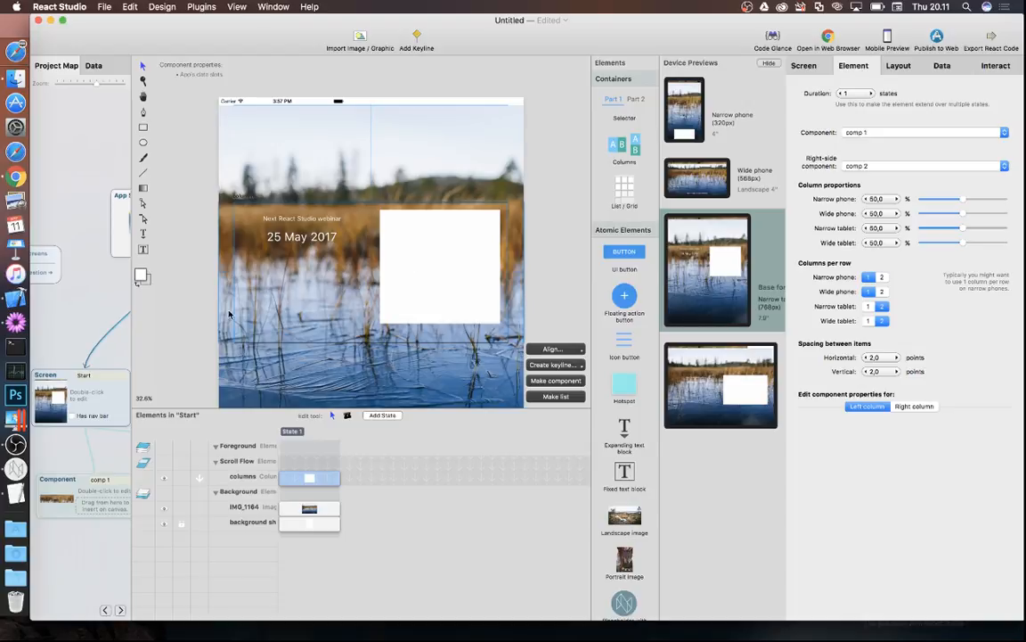
scroll(75, 445, "right", 10)
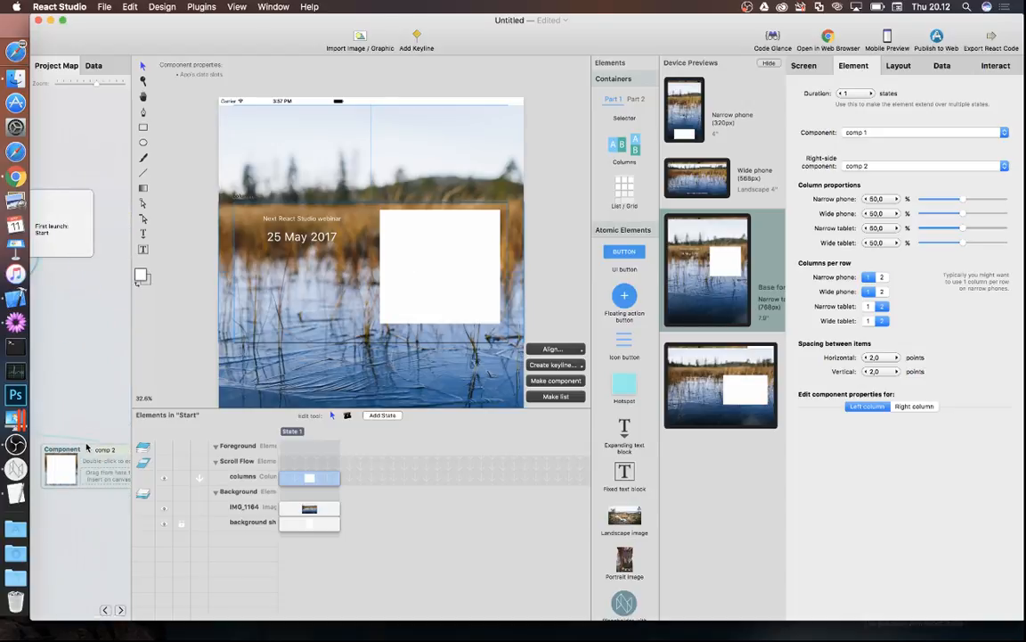
- Open comp 2, add a trial button, then delete it, leaving only the white rectangle
double_click(89, 461)
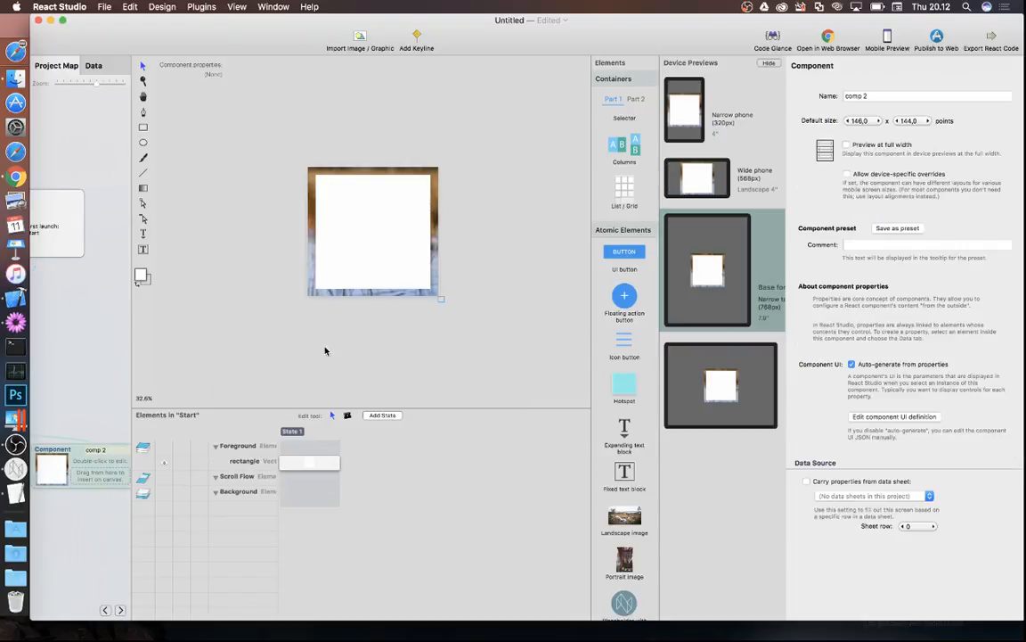
left_click(250, 462)
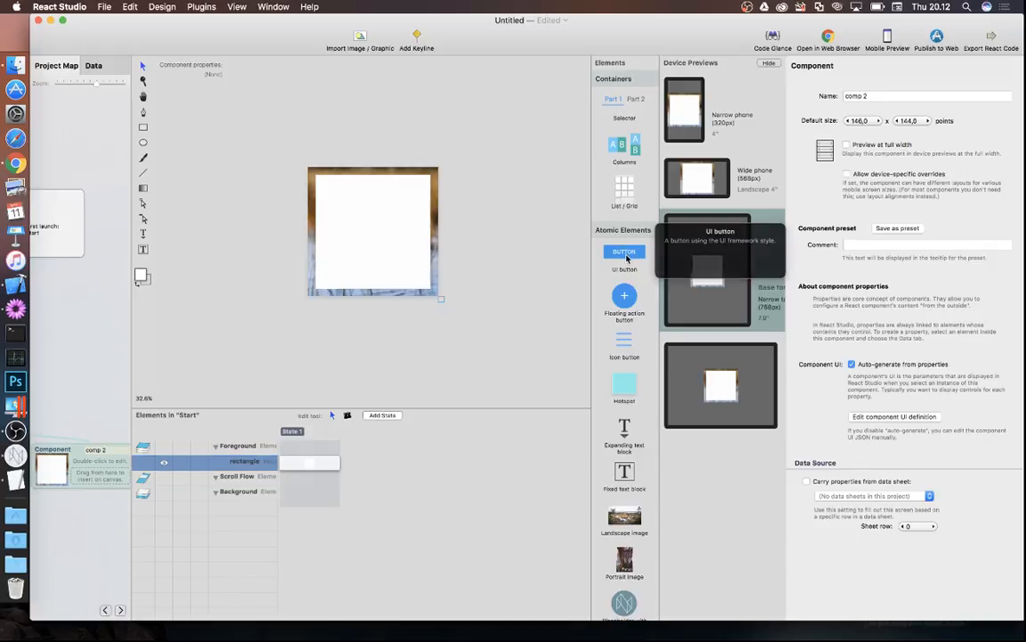
left_click_drag(629, 254, 364, 214)
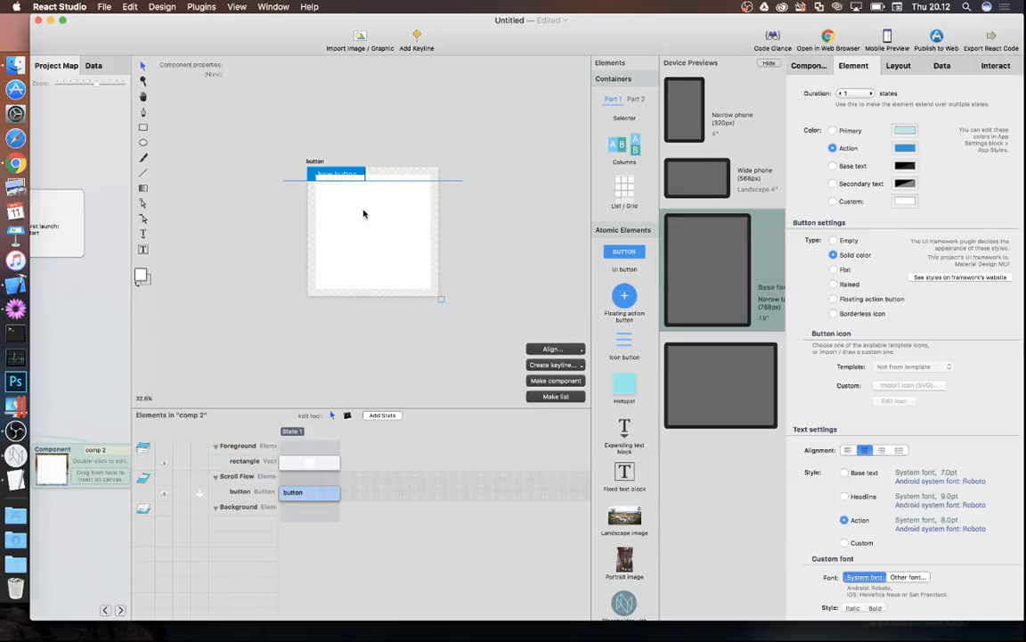
left_click(245, 490)
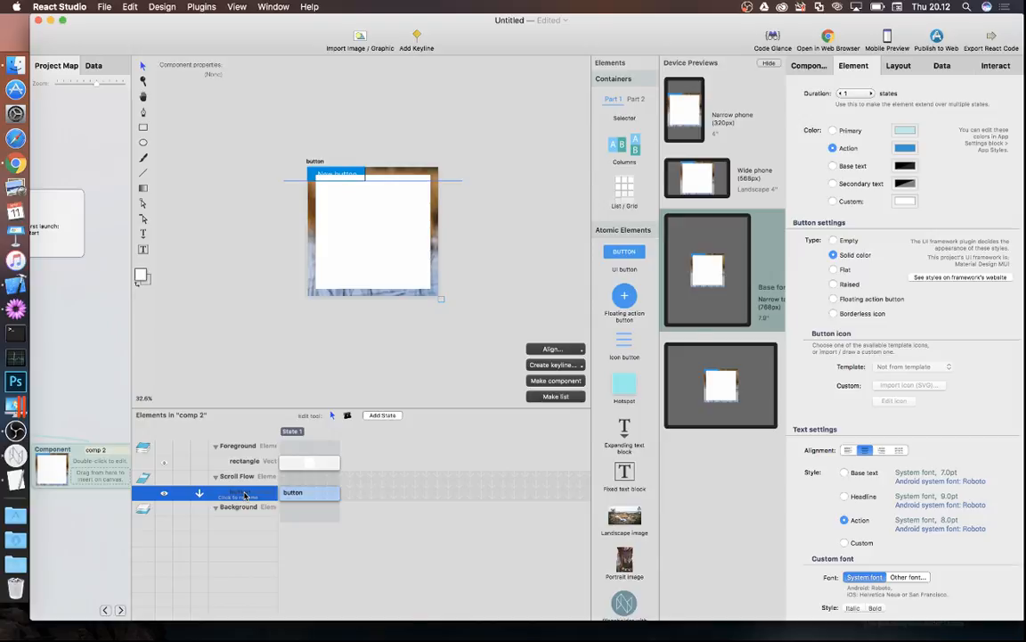
key("BackSpace")
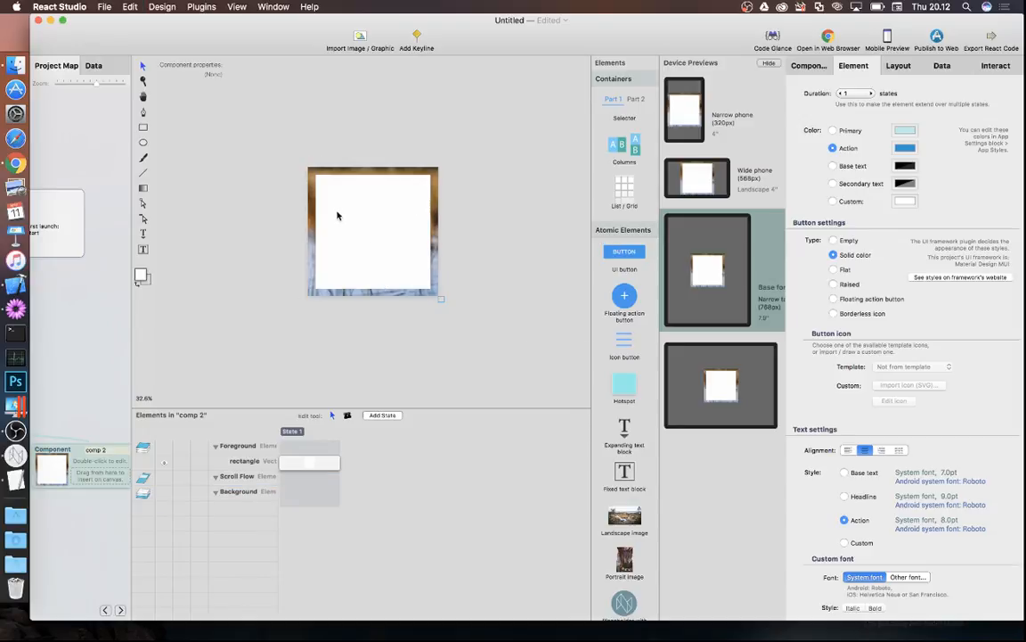
left_click(370, 241)
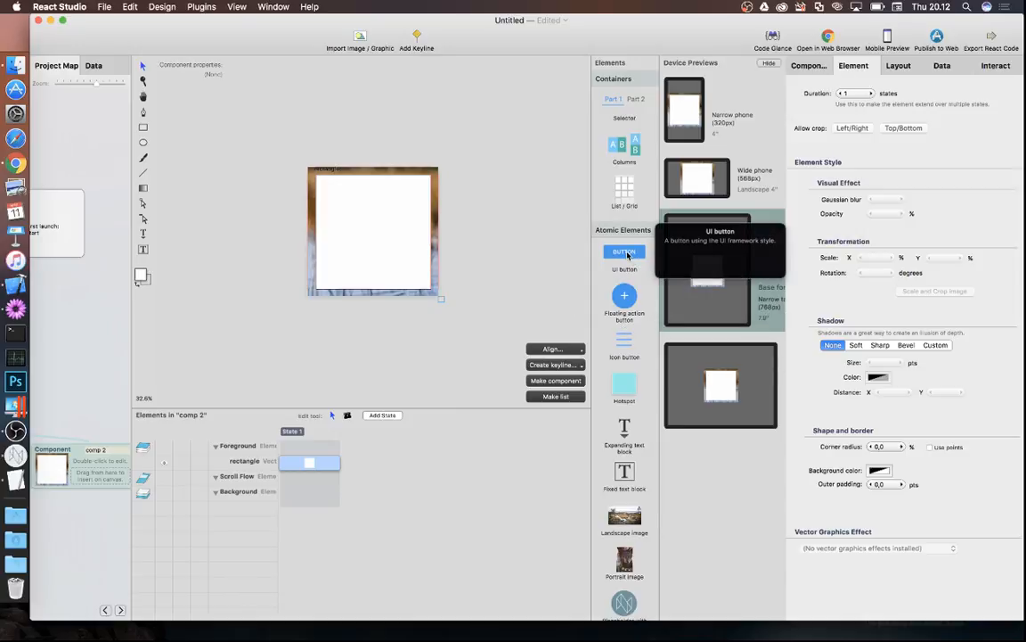
- Add a New button to the comp 2 card and centre Keyline 1 at 0 from Middle
left_click_drag(627, 256, 364, 265)
left_click(409, 42)
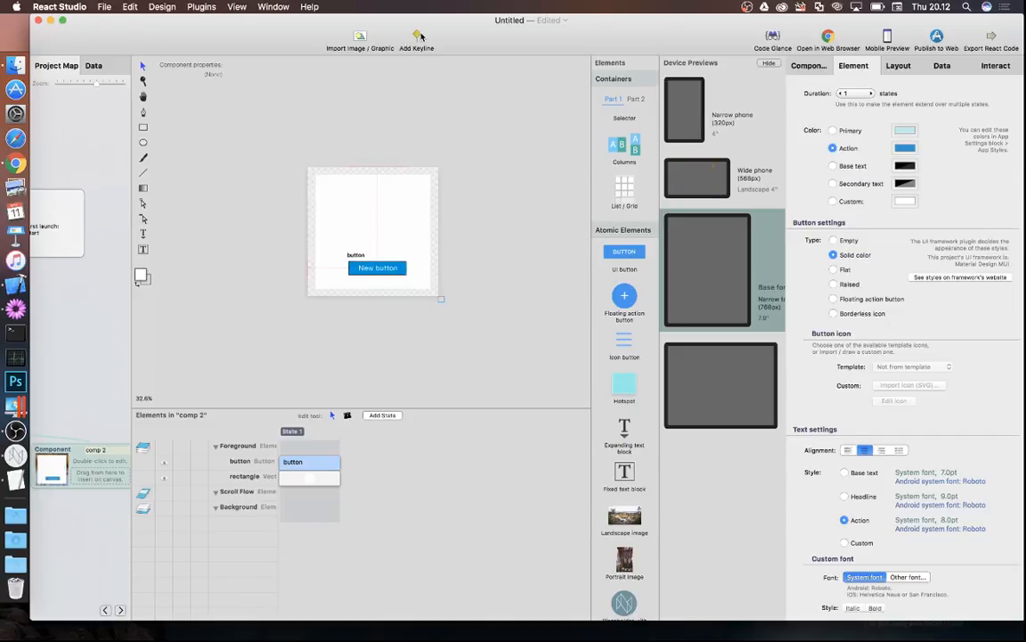
left_click(307, 157)
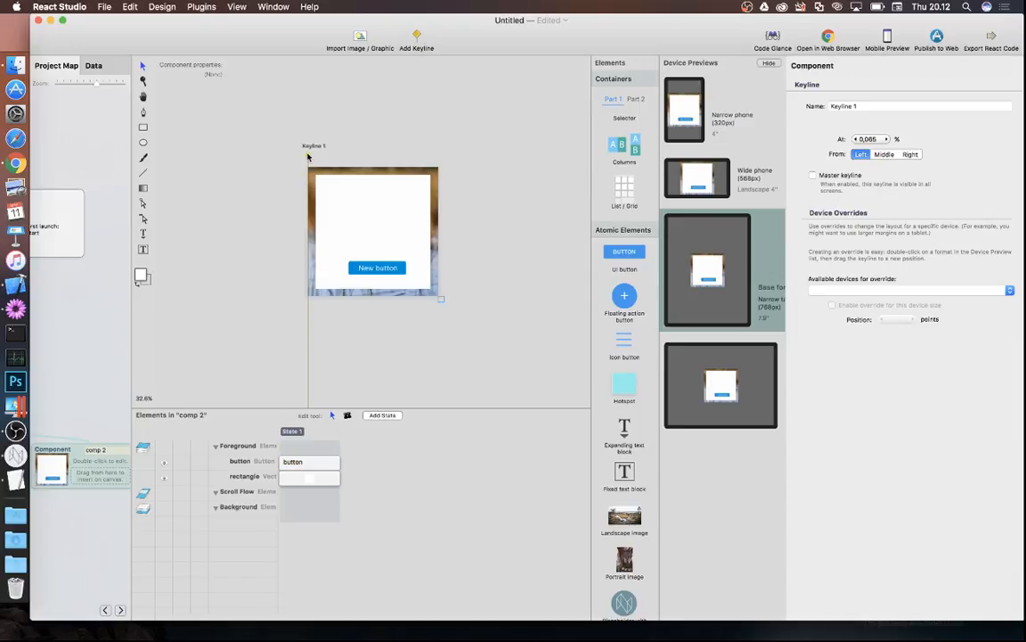
left_click(884, 154)
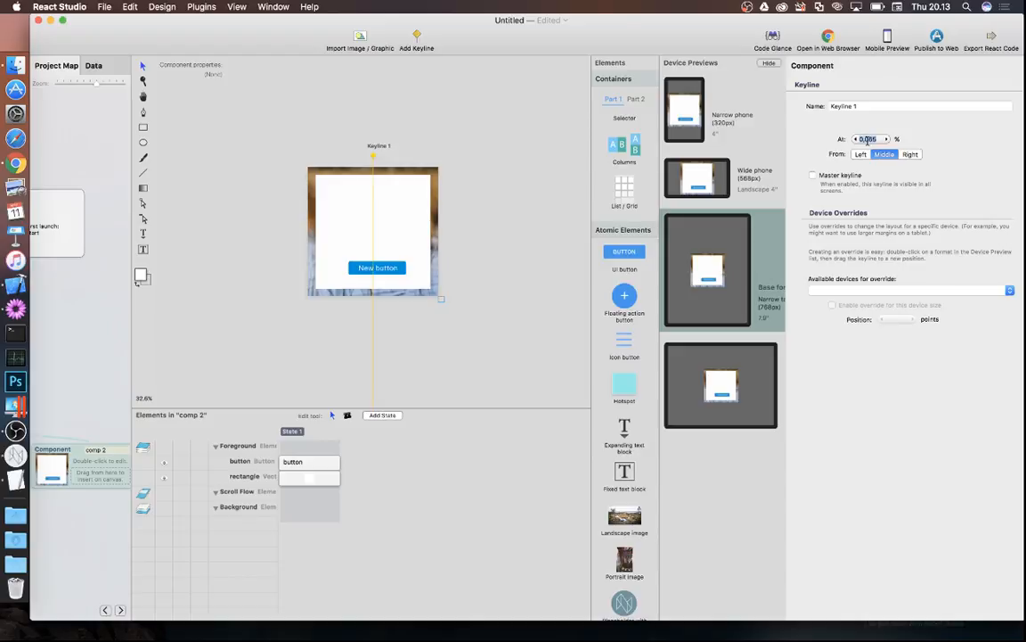
type("0")
key("Return")
scroll(623, 428, "down", 6)
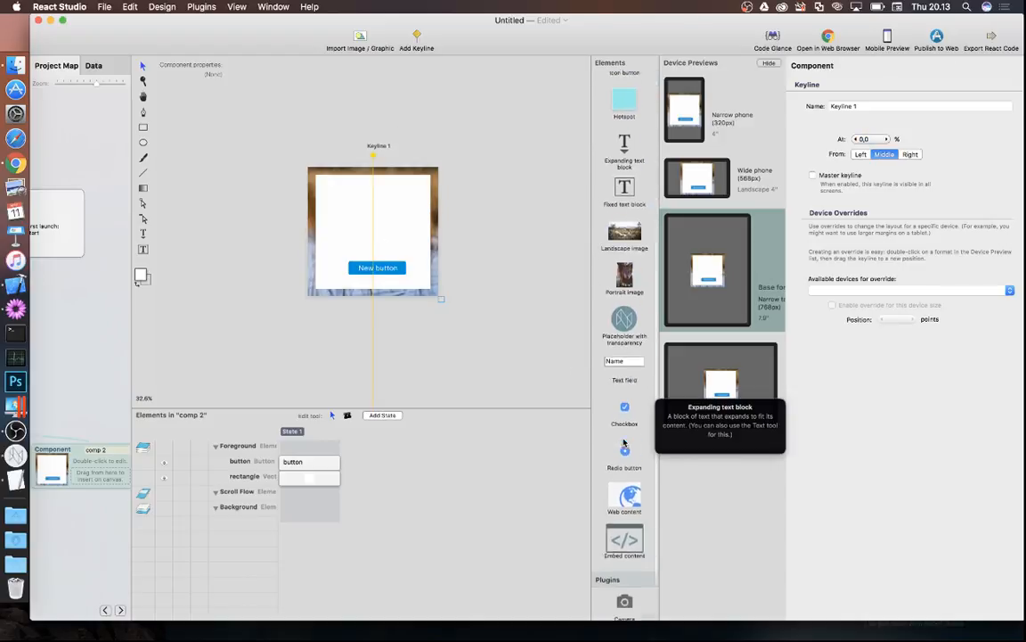
scroll(624, 443, "down", 2)
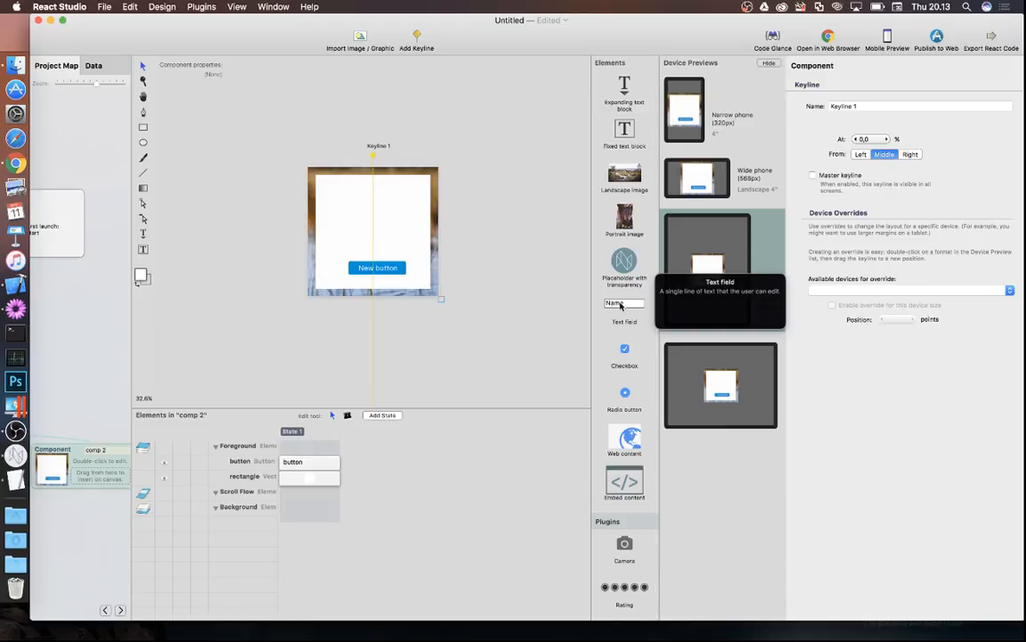
- Add a text field to the card and stack a duplicate copy just below it
left_click_drag(621, 304, 352, 196)
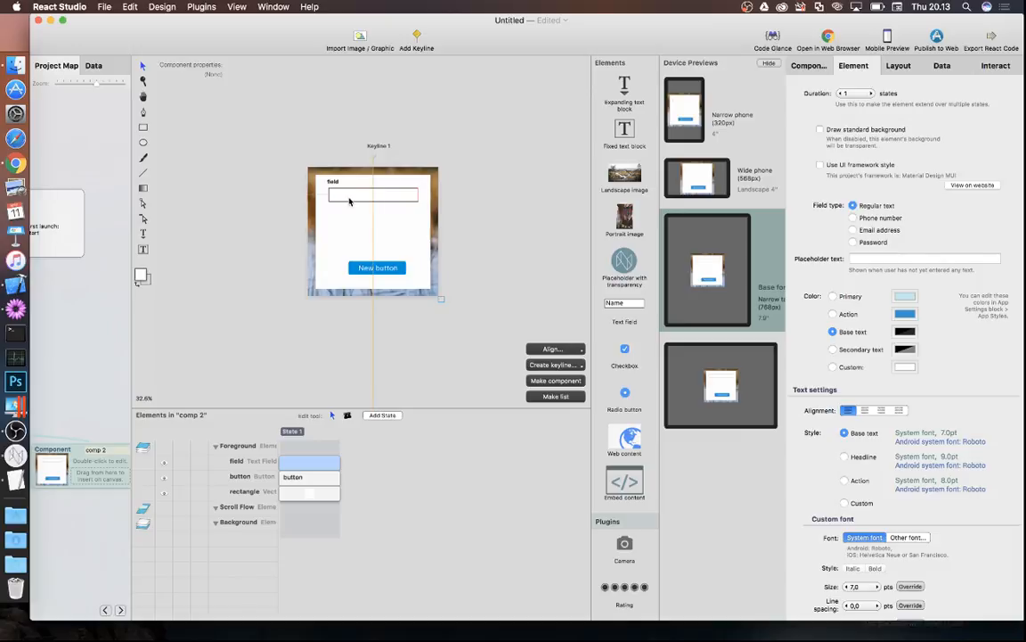
key("super+d")
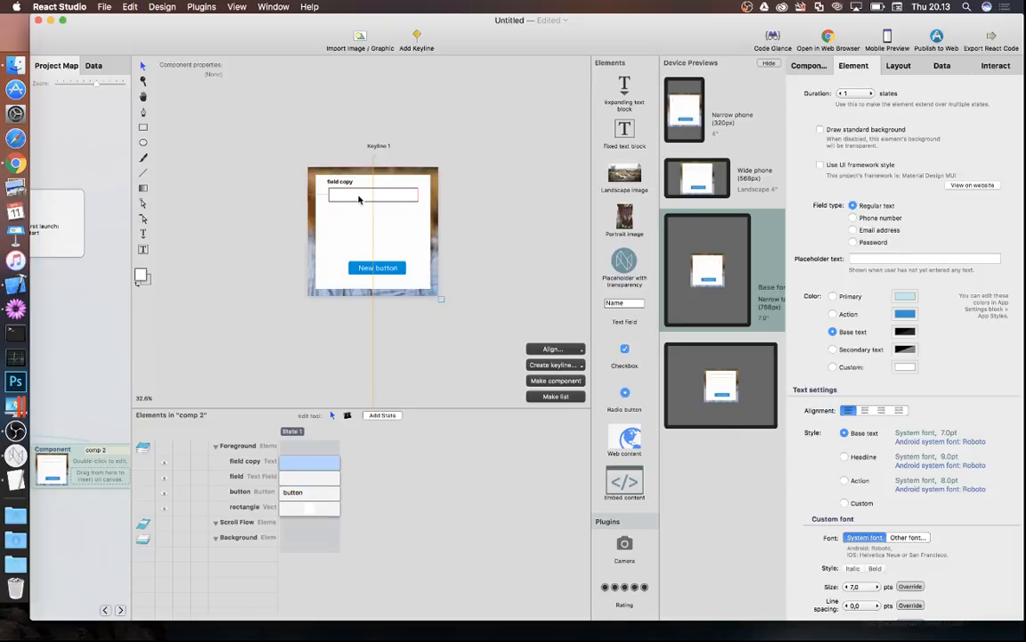
mouse_move(359, 198)
left_mouse_down()
mouse_move(362, 224)
mouse_move(355, 208)
left_mouse_up()
left_click(354, 196)
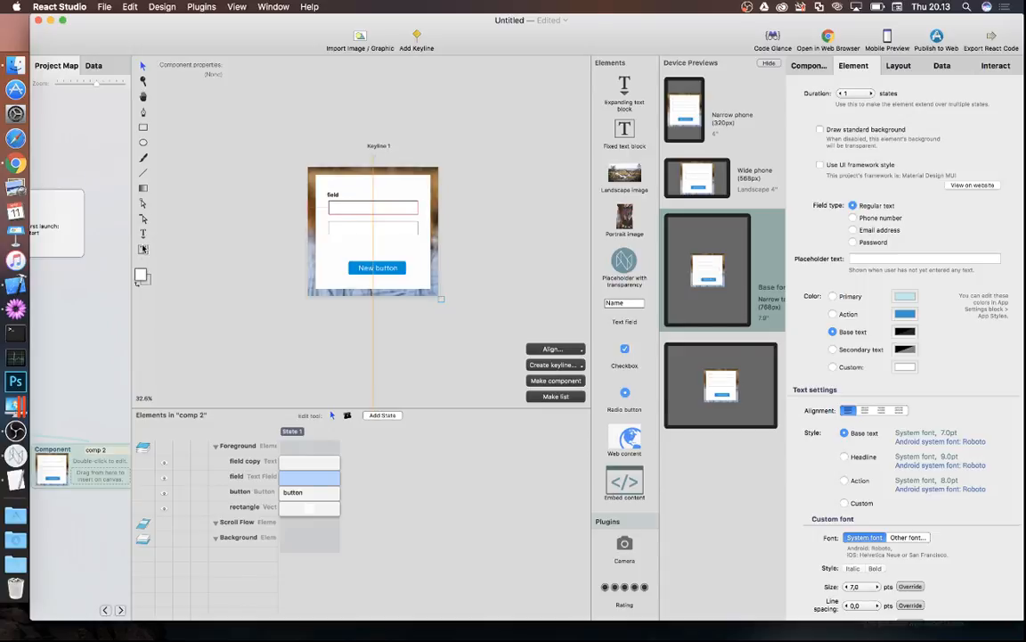
left_click(143, 235)
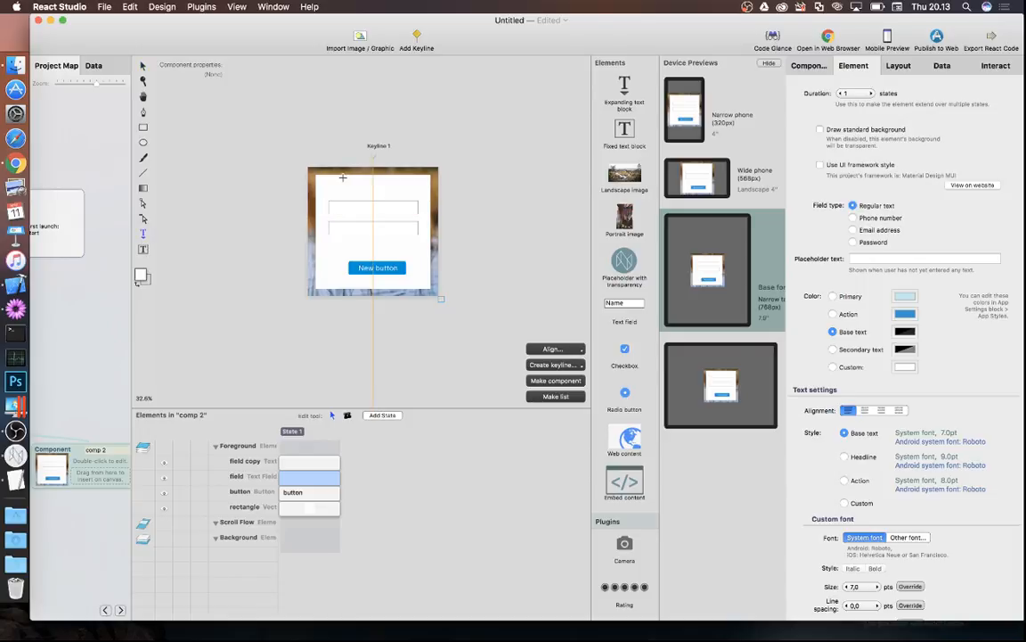
- Add a centre-aligned 'Sign up for this webinar:' heading above the two fields
left_click_drag(330, 181, 418, 195)
type("S")
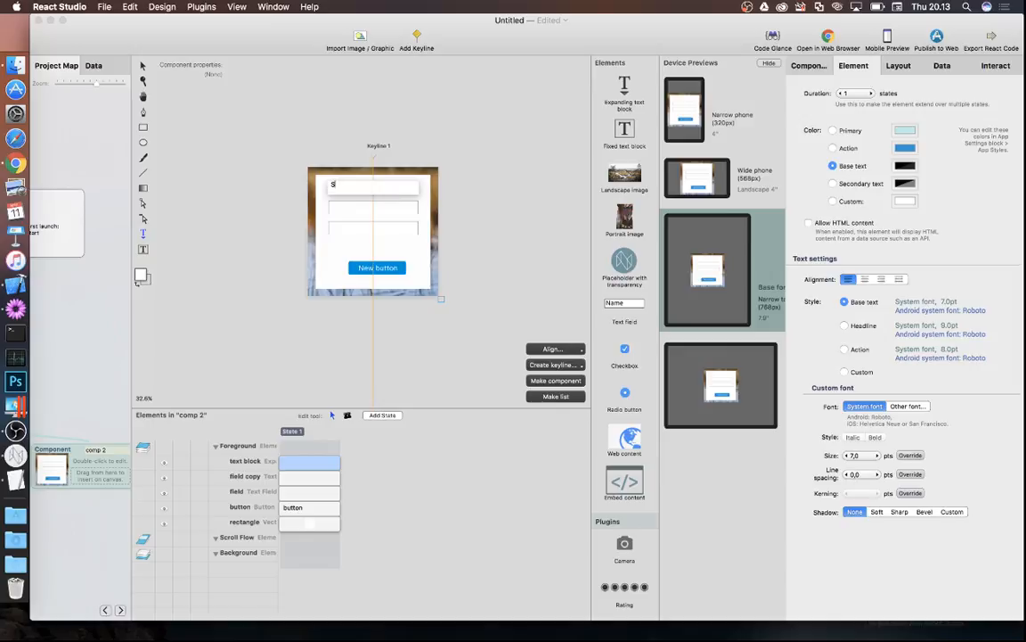
type("ign up for this webinar:")
left_click(141, 67)
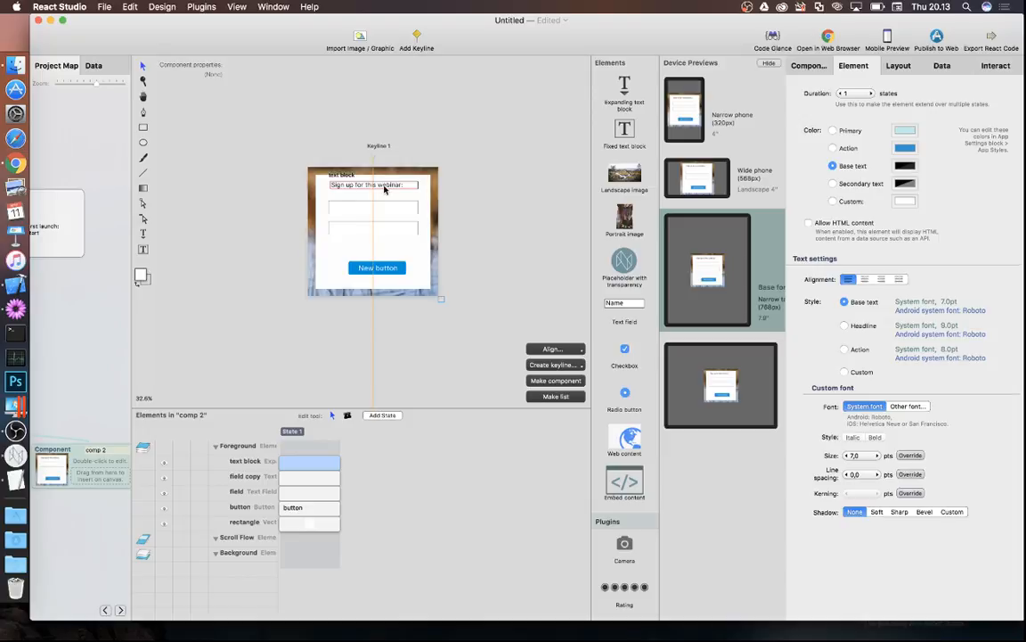
left_click(864, 279)
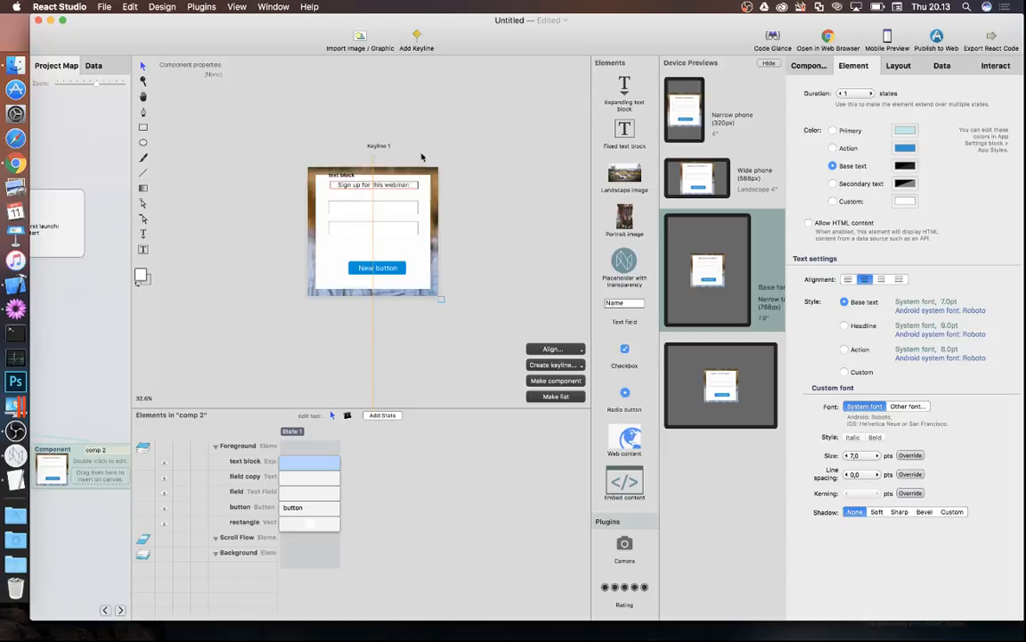
- Centre both text fields and the button on Keyline 1
left_click(327, 208)
left_click(361, 230, "shift")
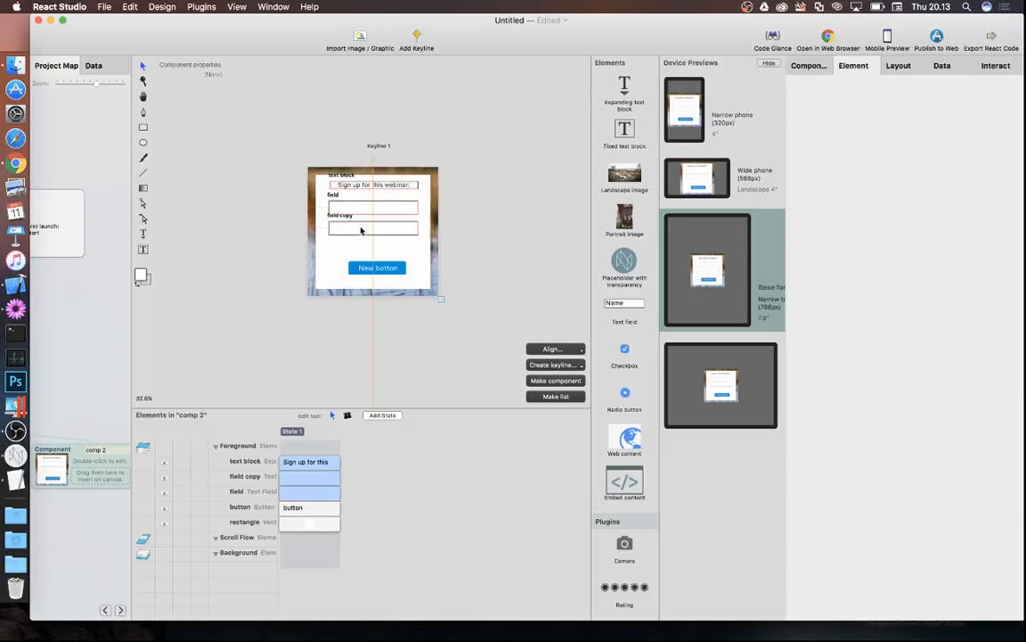
left_click(362, 269, "shift")
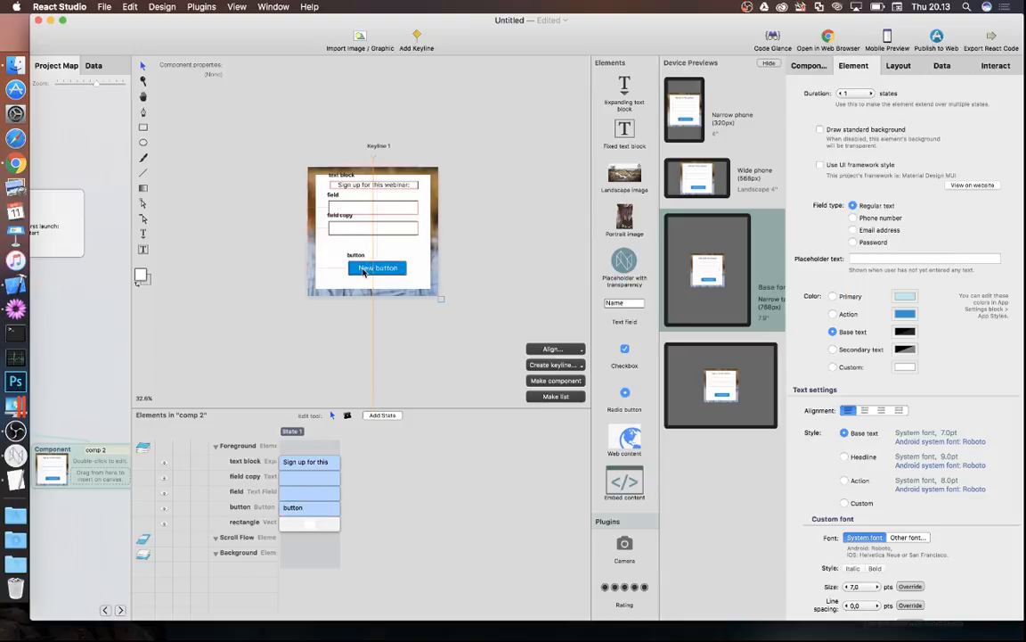
left_click(556, 350)
mouse_move(559, 395)
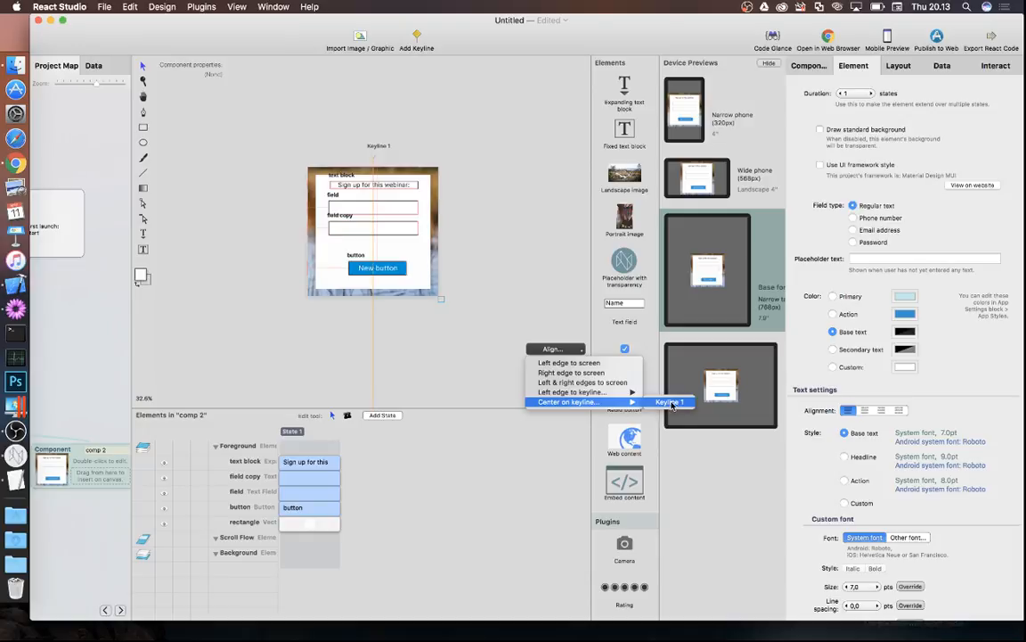
left_click(668, 402)
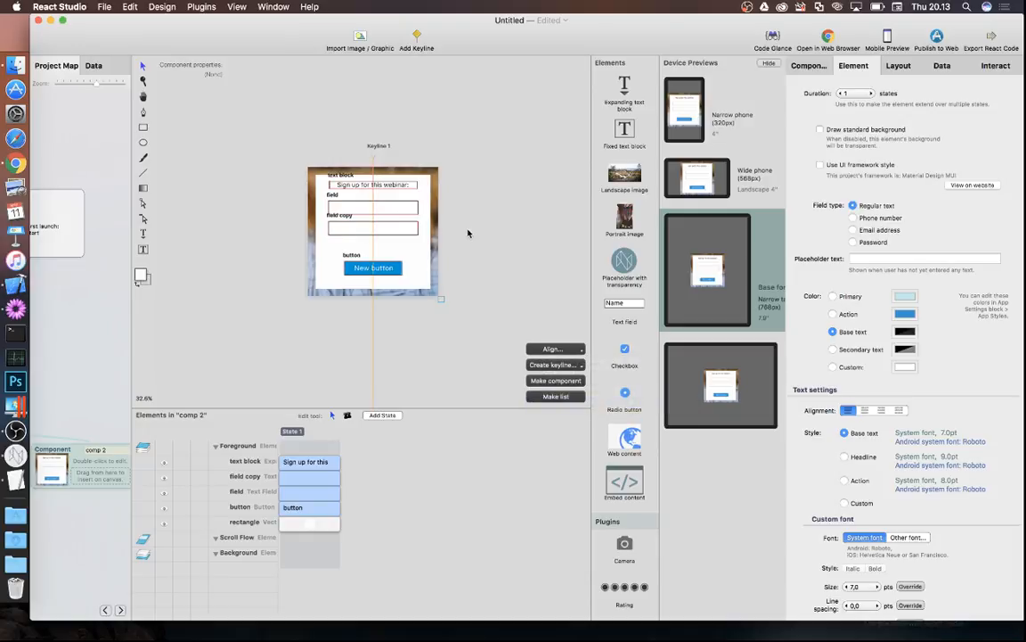
left_click(456, 229)
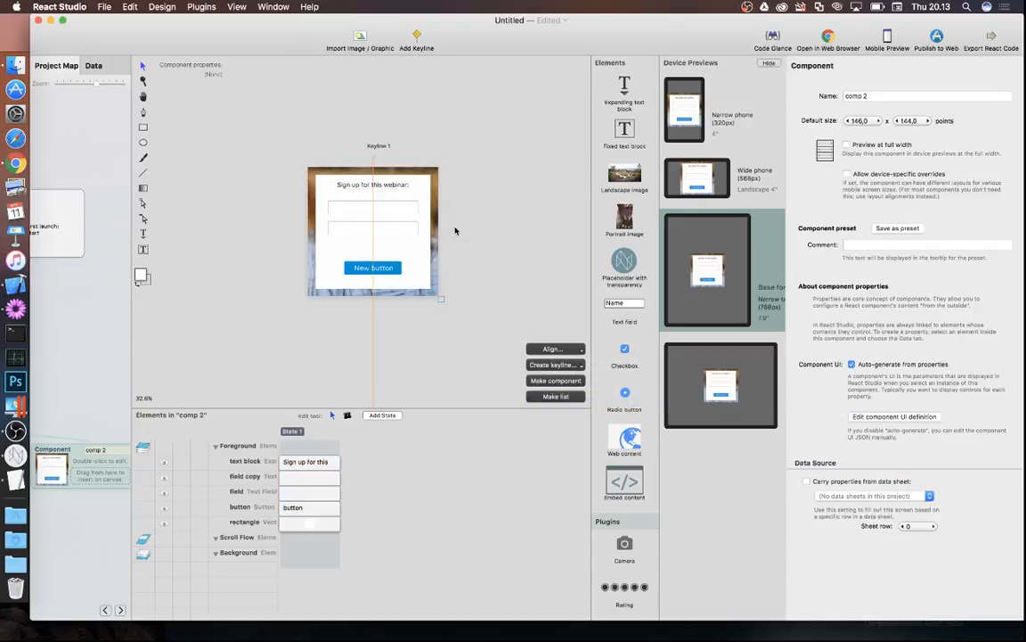
- Turn on 'Use UI framework style' for field and field copy, then bring Chrome forward
scroll(354, 205, "up", 1)
left_click(331, 201)
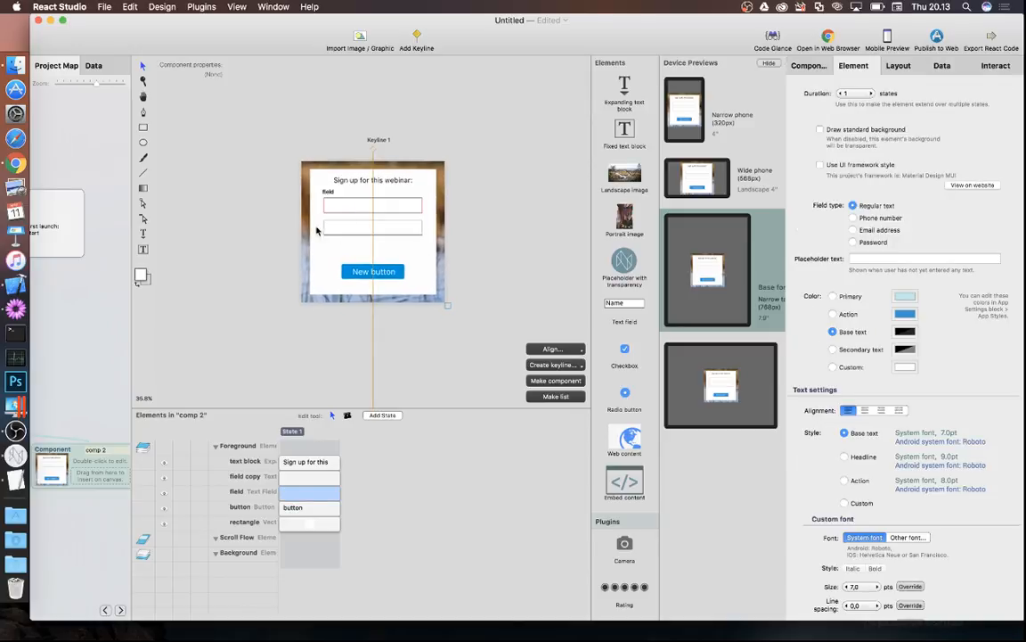
left_click(342, 231)
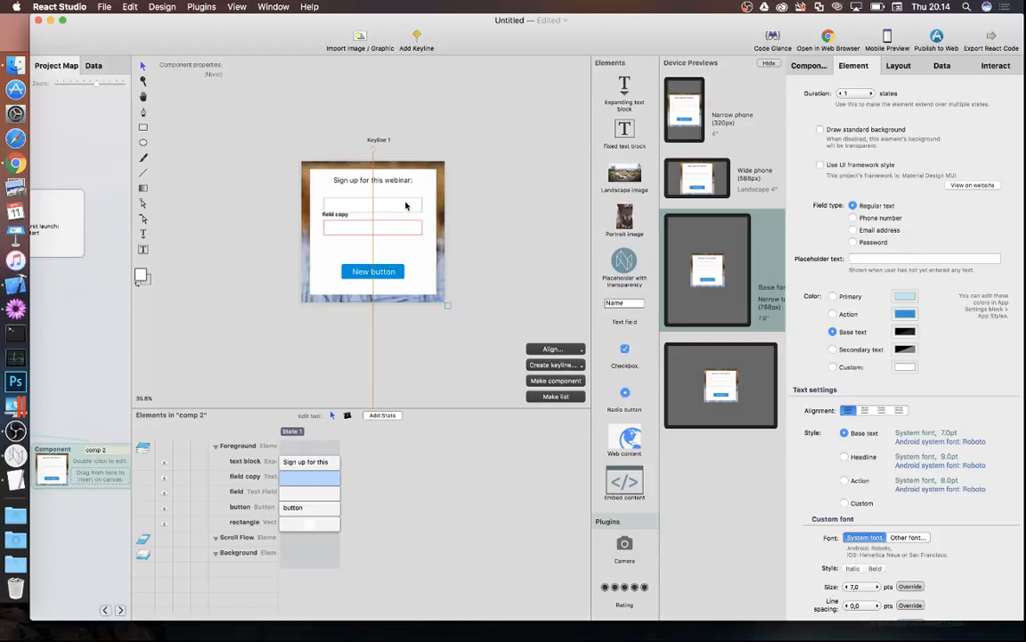
left_click(357, 189)
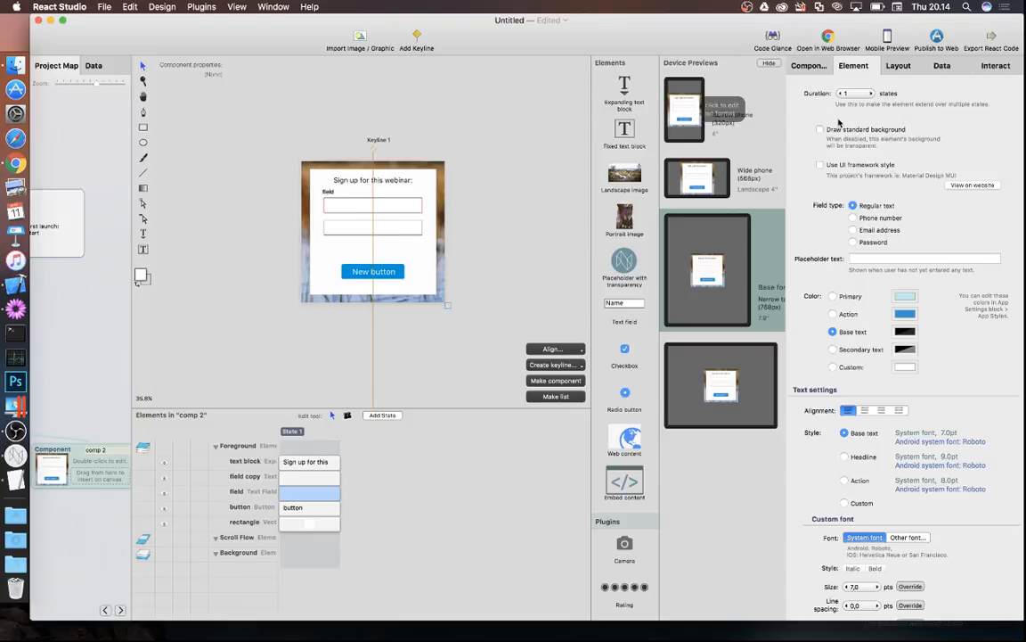
left_click(820, 165)
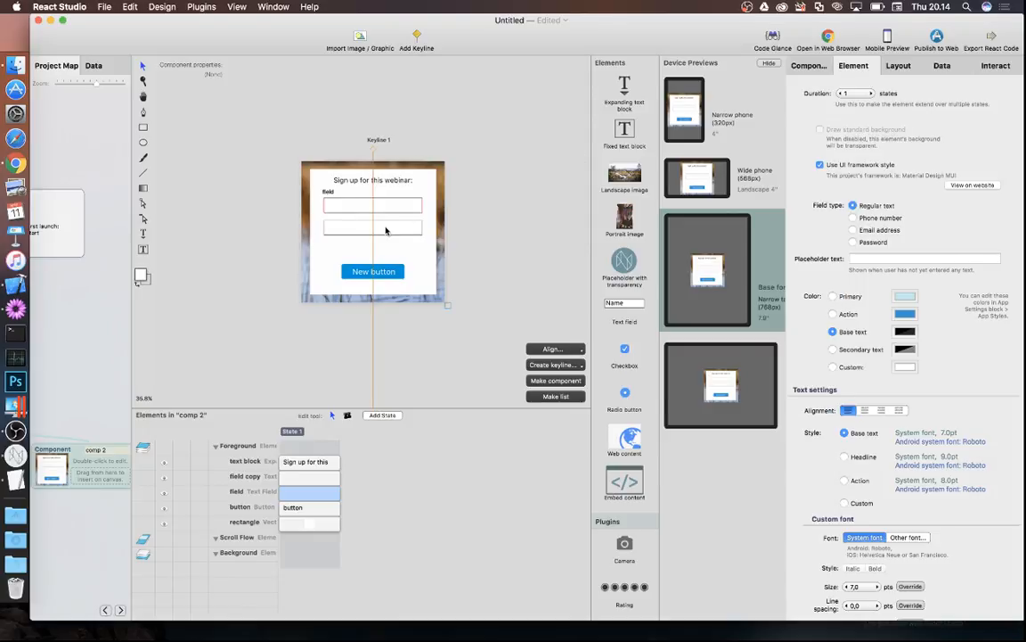
left_click(386, 229)
left_click(821, 166)
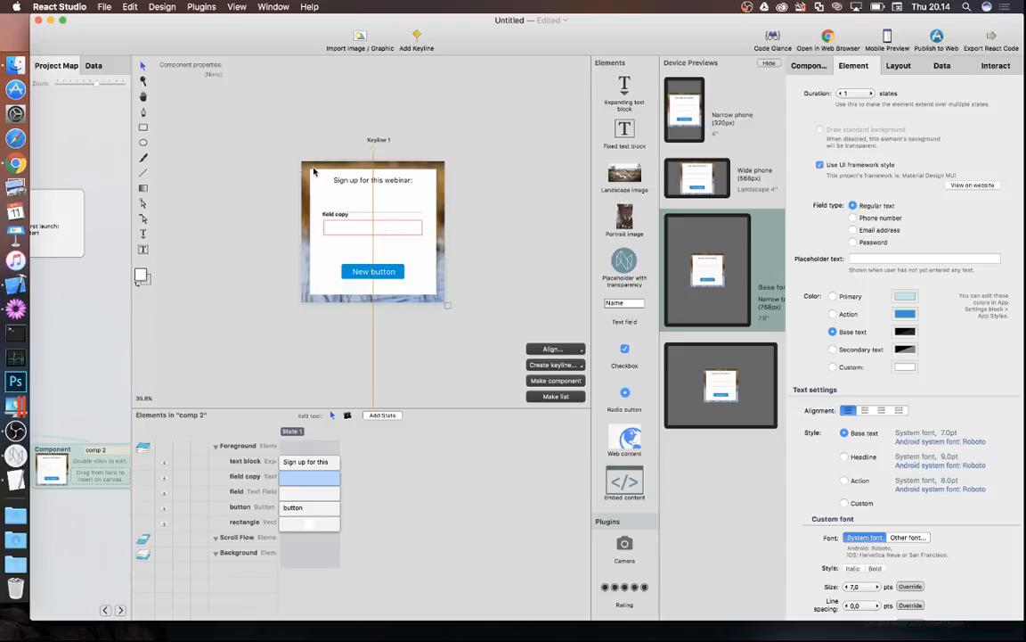
left_click(16, 163)
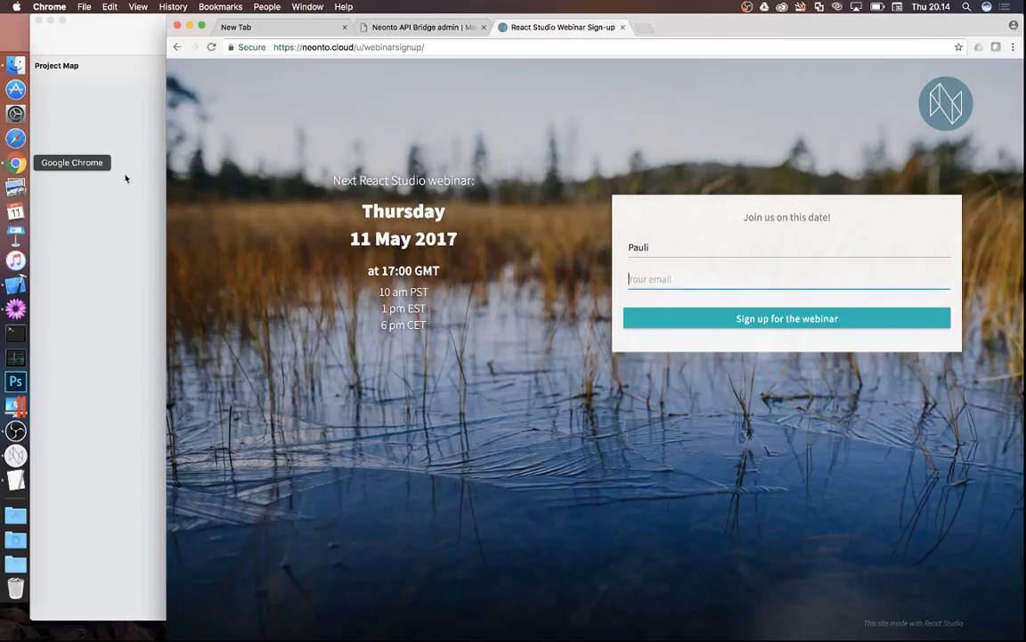
- Try the Name and email fields on the live sign-up form, then return to React Studio
left_click(654, 246)
left_click(661, 278)
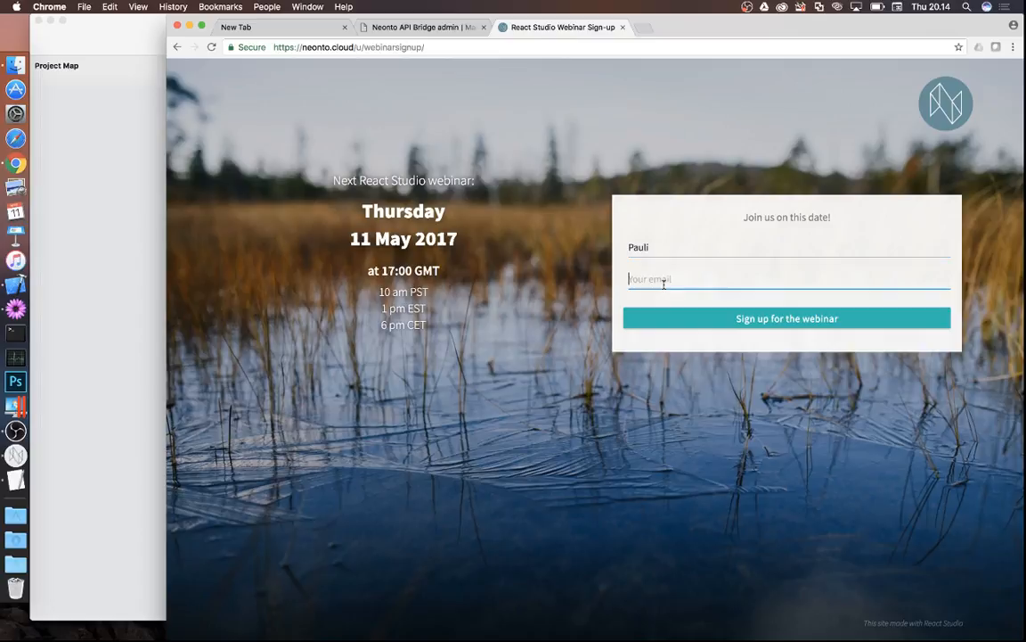
left_click(758, 248)
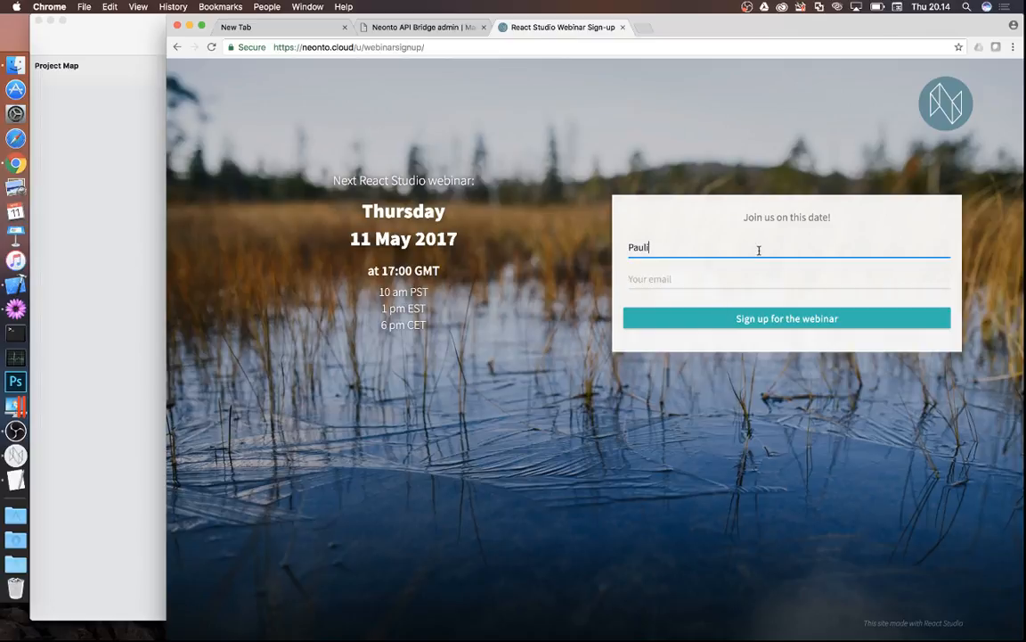
left_click(18, 456)
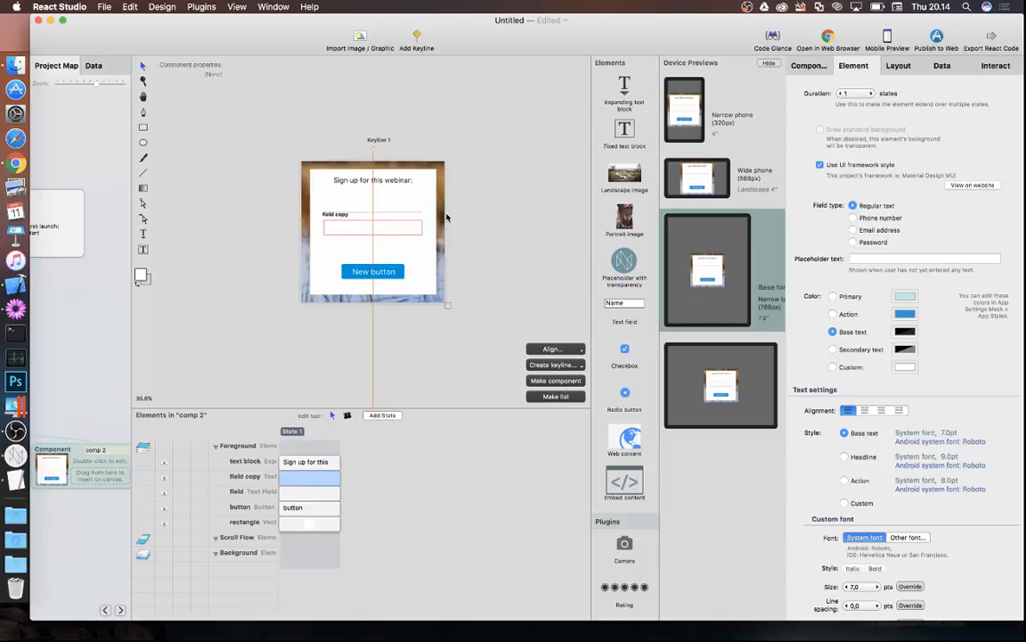
- Relabel the New button 'Sign up'
left_click(362, 277)
double_click(363, 272)
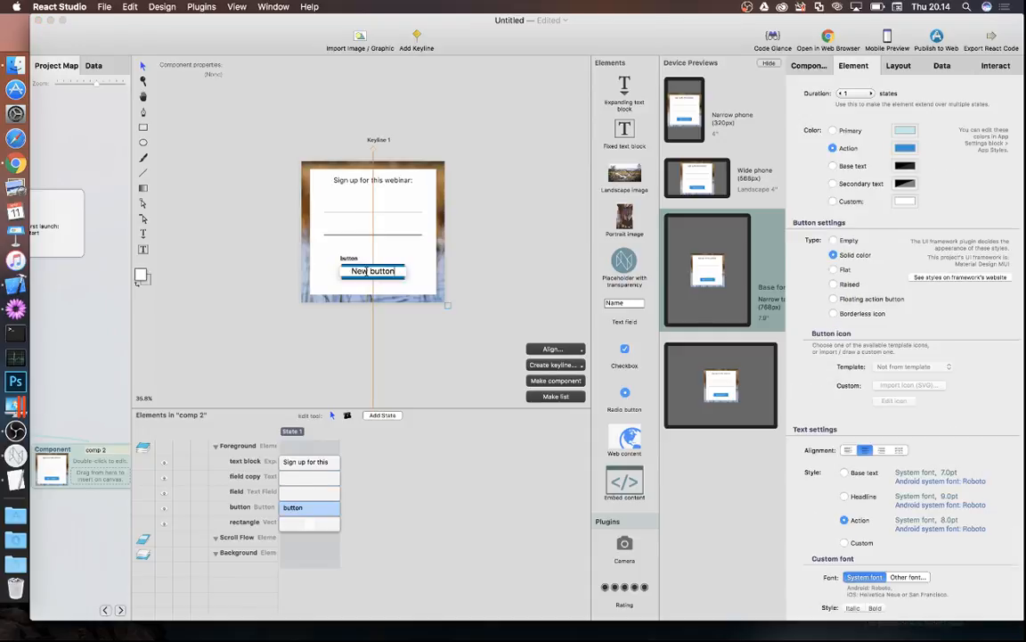
key("super+a")
type("Sign up")
scroll(308, 259, "right", 2)
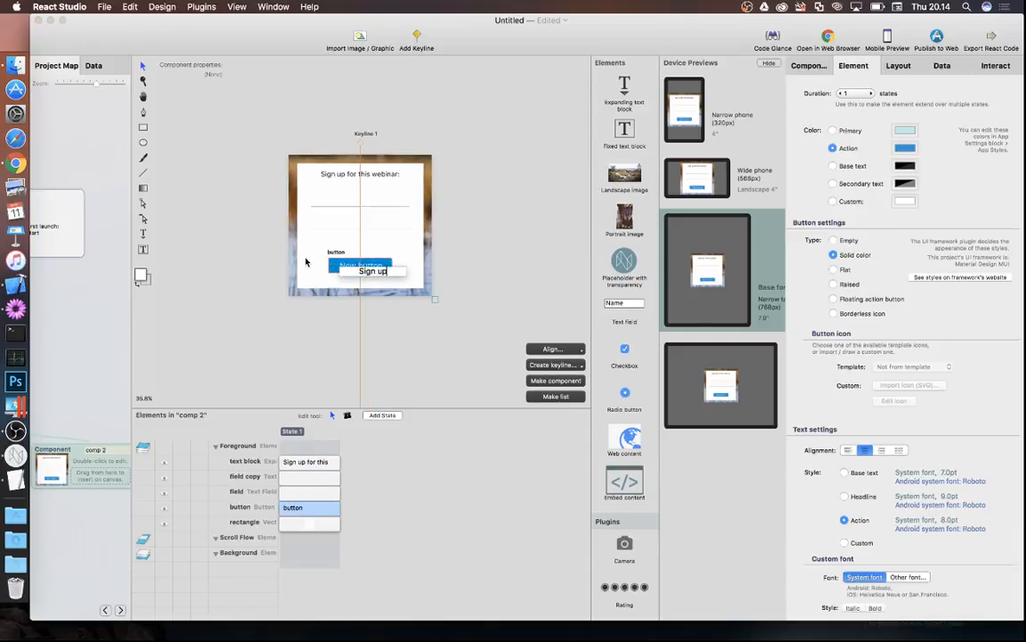
left_click(278, 258)
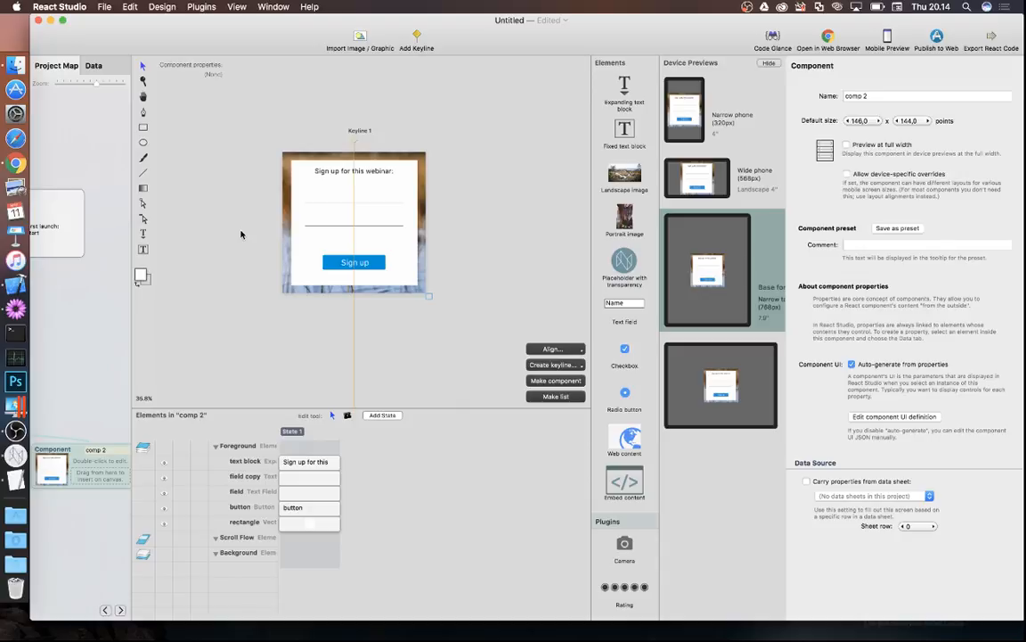
- Give the first text field the placeholder 'Your name'
left_click(322, 197)
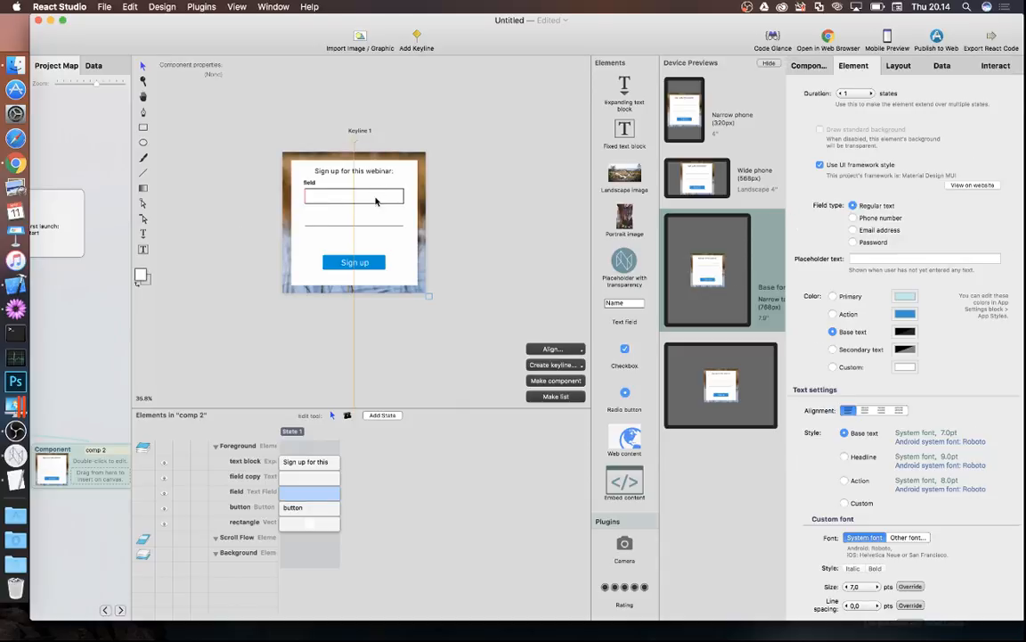
left_click(880, 259)
type("Your name")
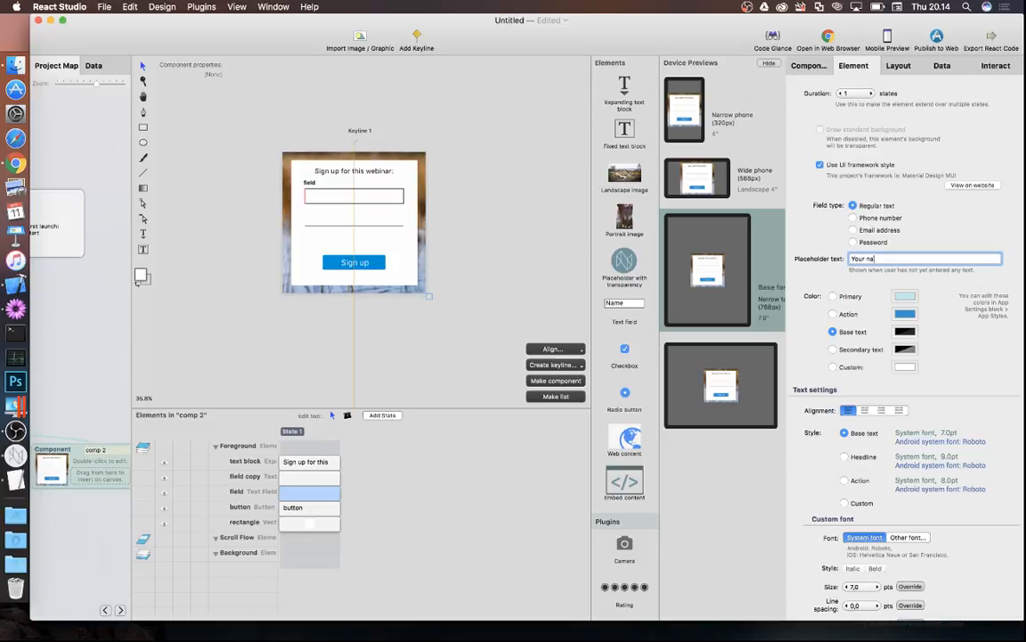
key("Return")
- Give the second field the placeholder 'Email' and make it an email address field
left_click(371, 221)
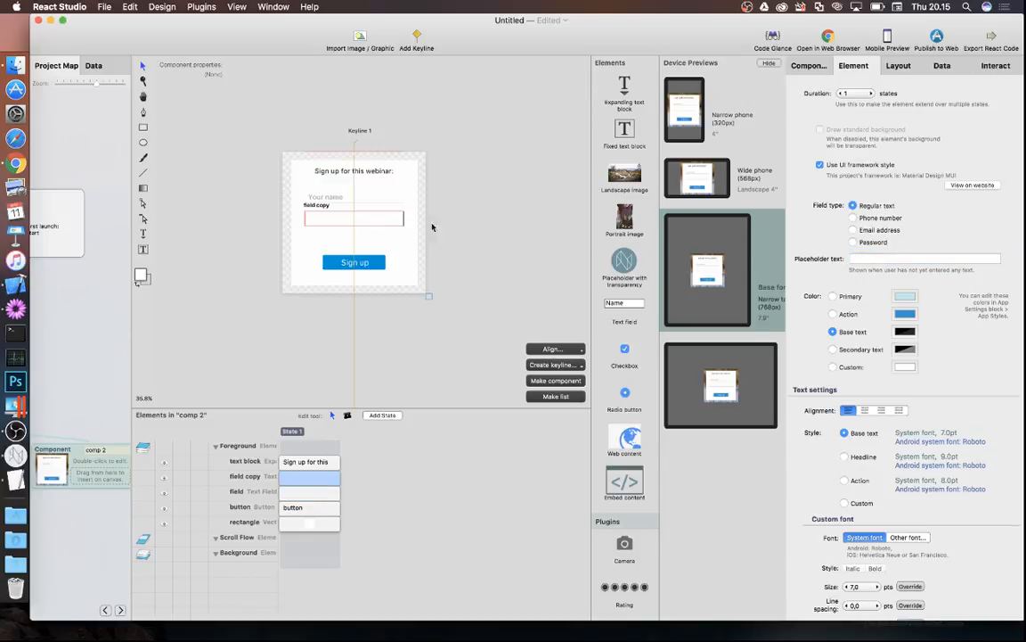
left_click(894, 259)
type("Email")
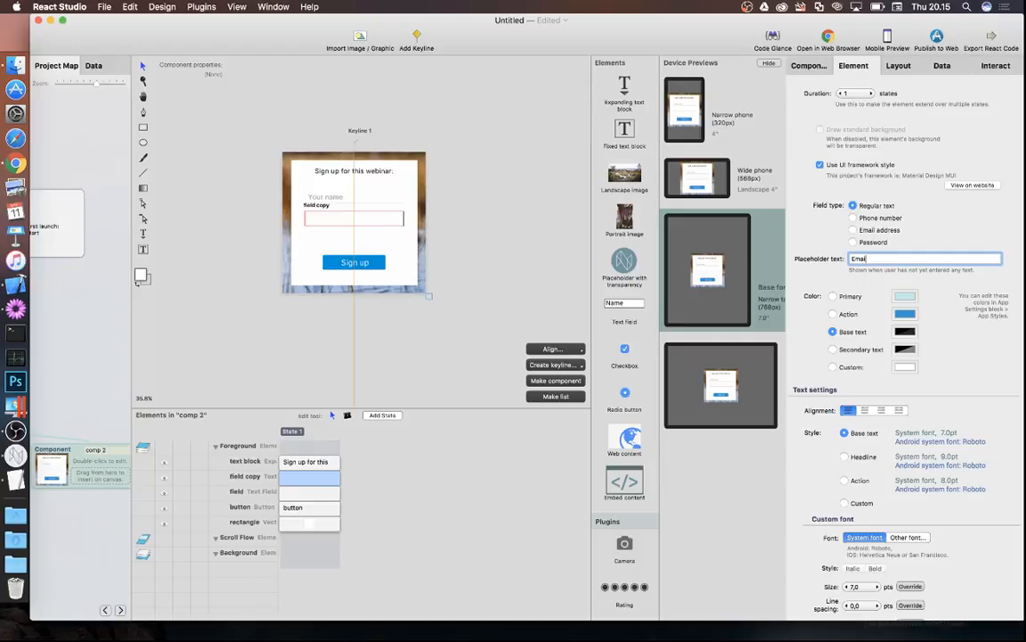
key("Return")
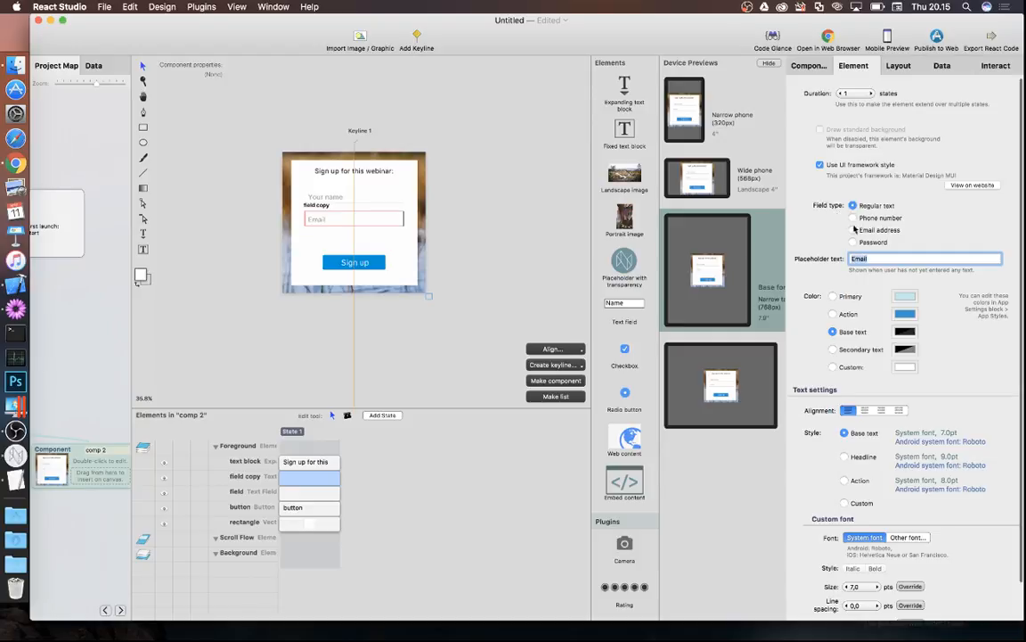
left_click(854, 229)
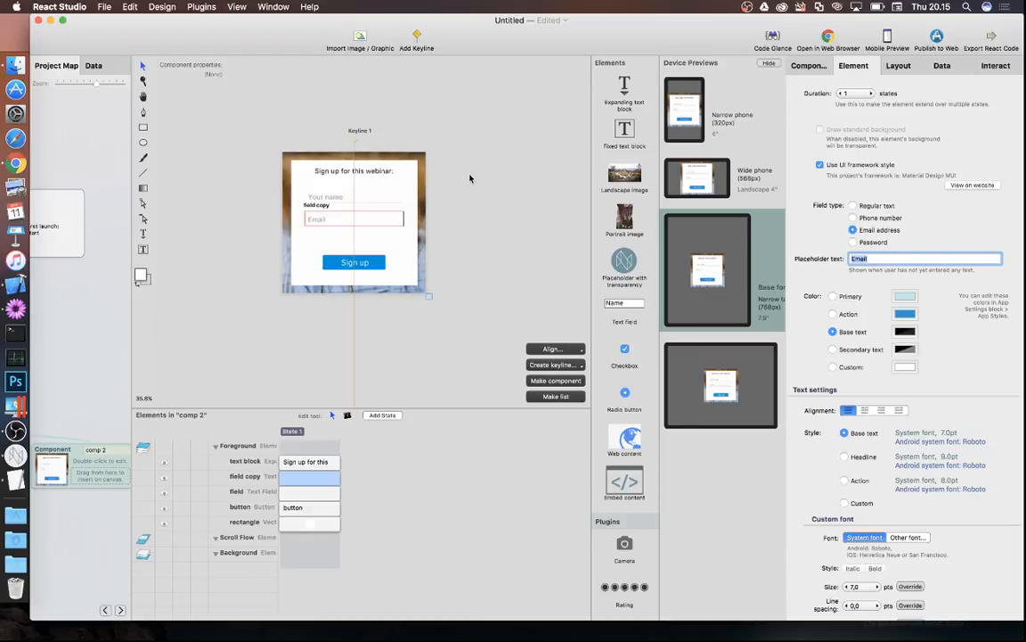
left_click(226, 254)
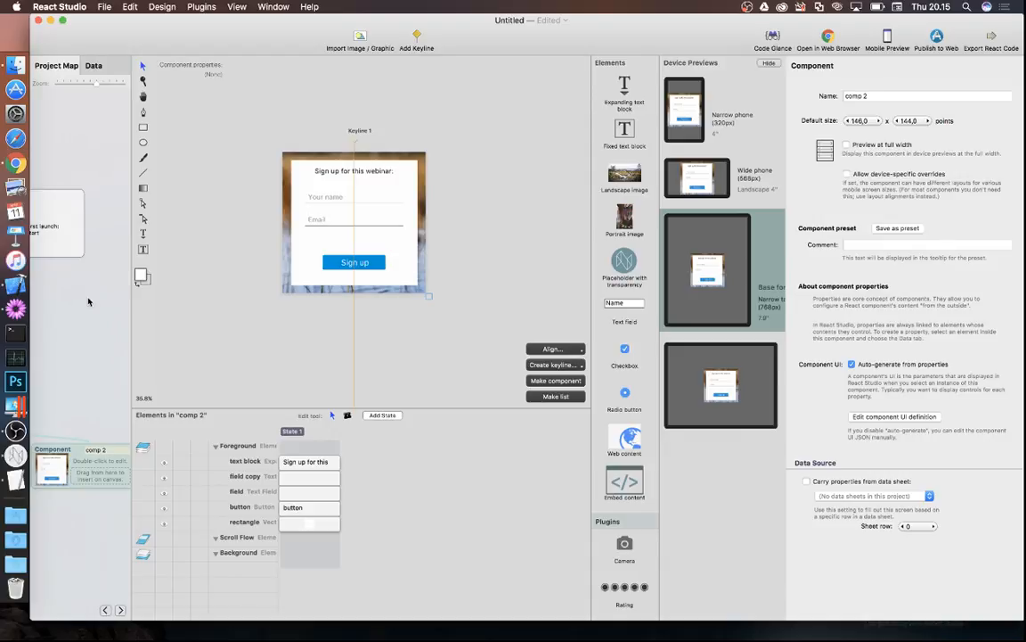
- Rename the app to Webinar 20170511 in App Settings and launch a web browser preview
mouse_move(81, 273)
left_click(166, 351)
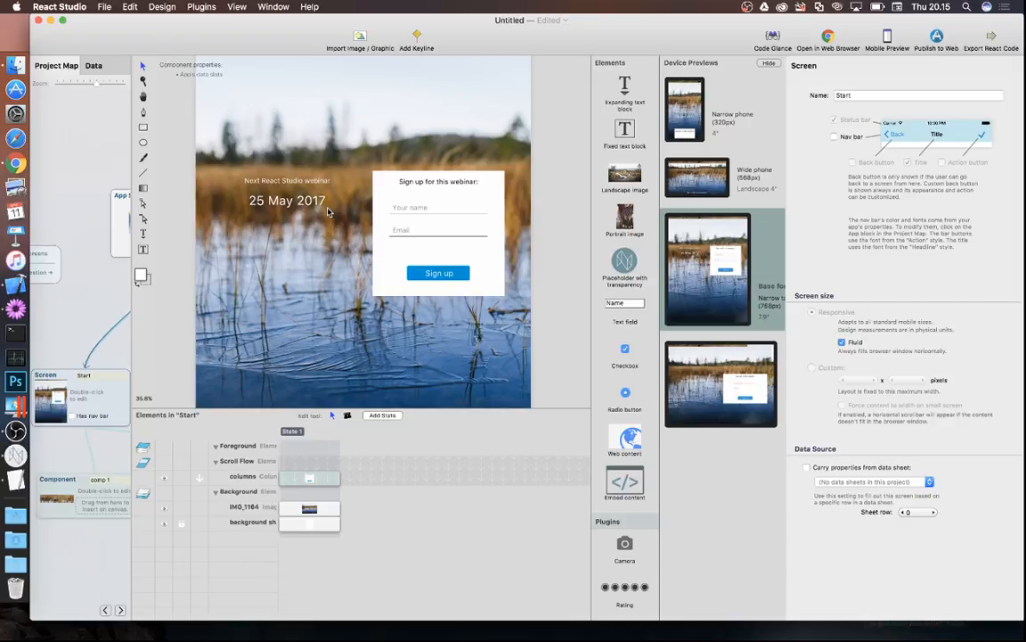
left_click(110, 208)
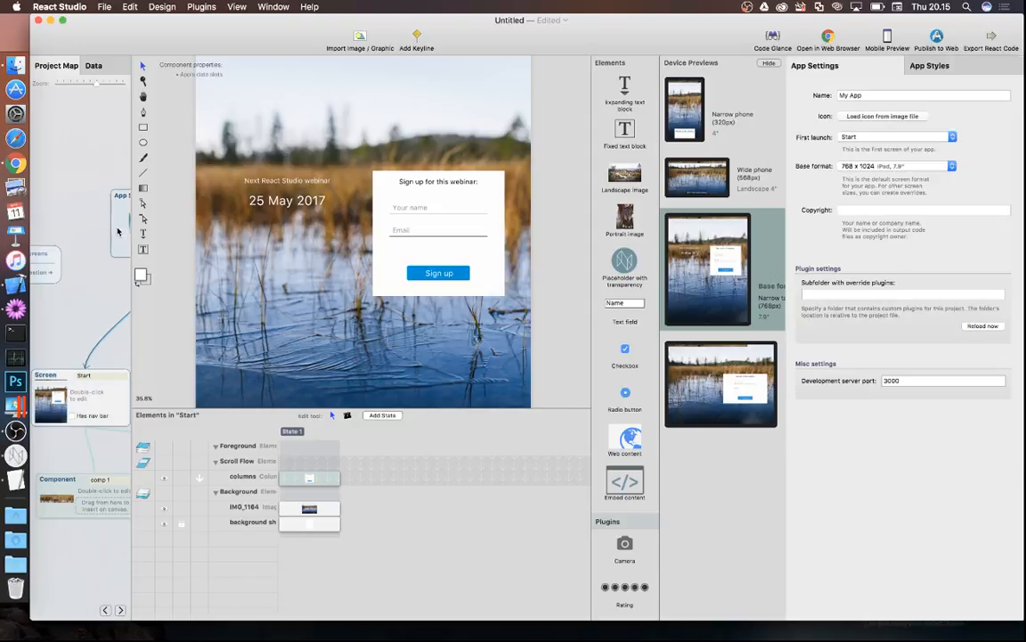
left_click(874, 96)
type("Webinar 2")
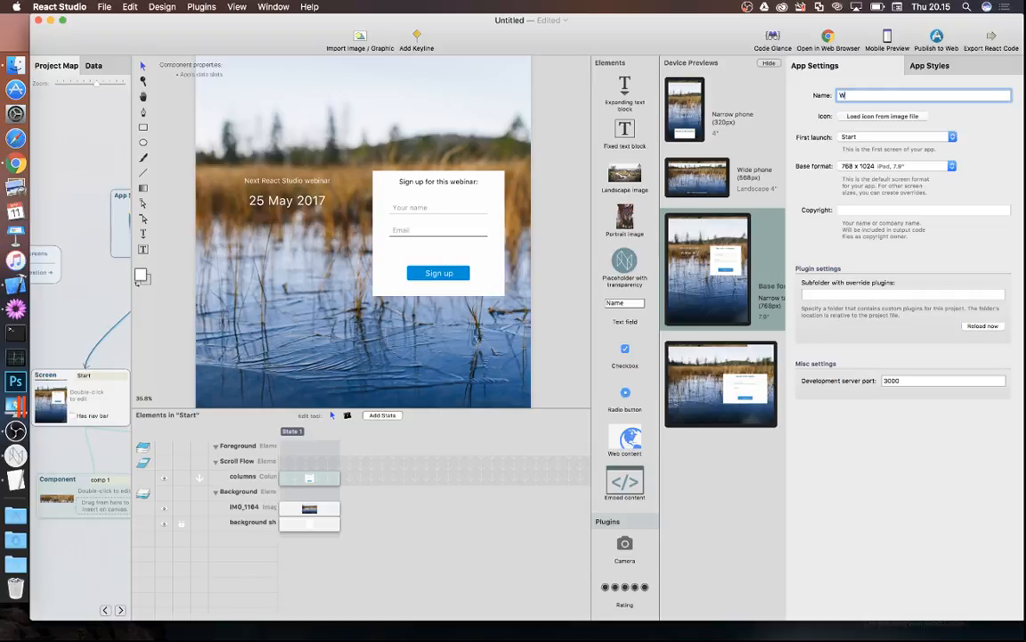
type("0170511")
key("Return")
left_click(827, 36)
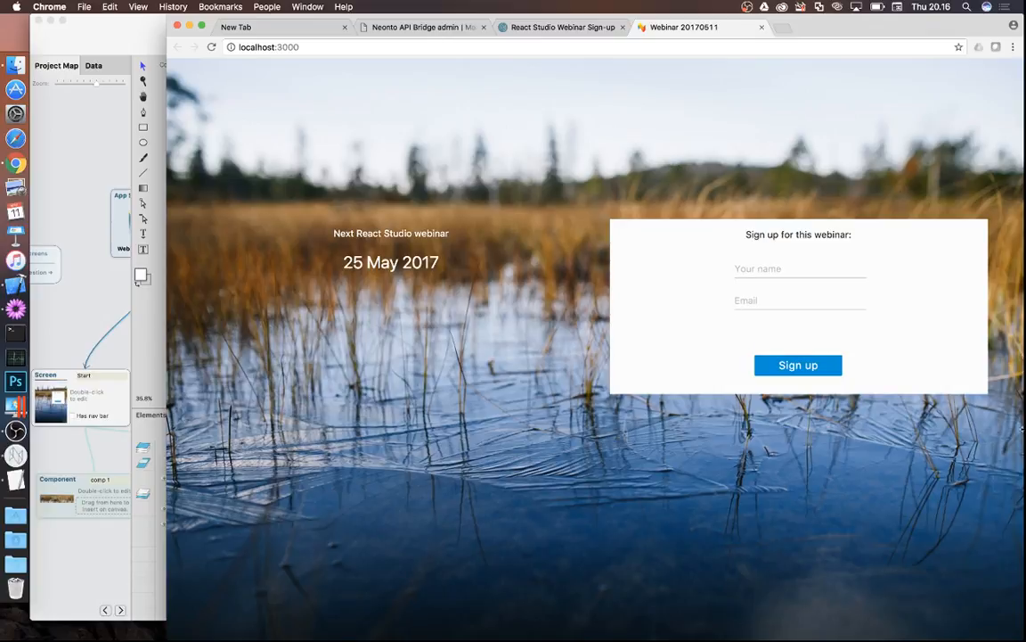
- Resize Chrome and flip between the localhost:3000 preview and the live sign-up tab
left_click_drag(1022, 560, 1023, 638)
left_click(549, 29)
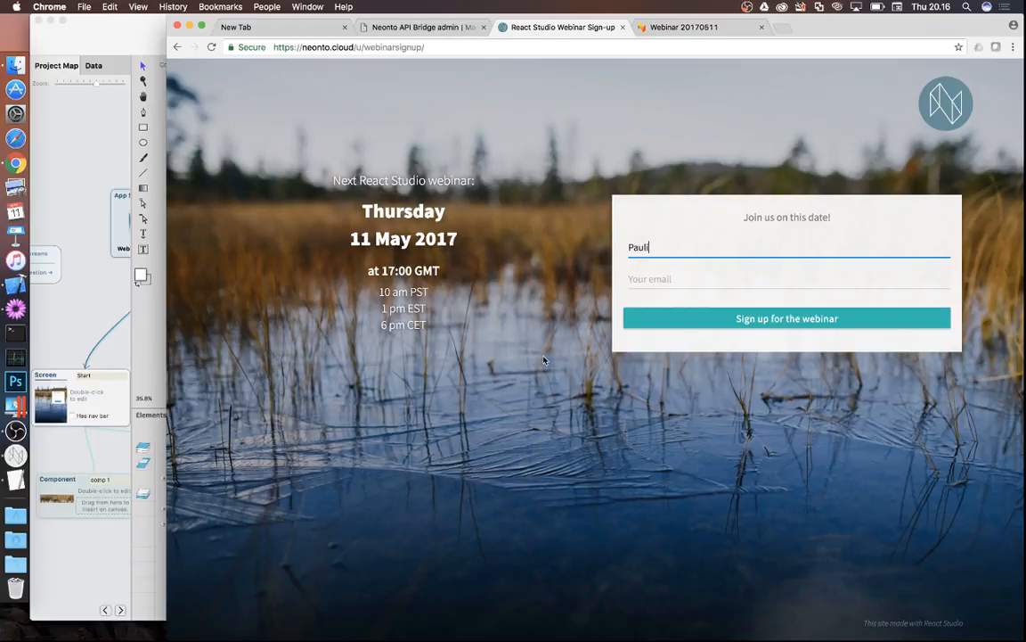
left_click(684, 28)
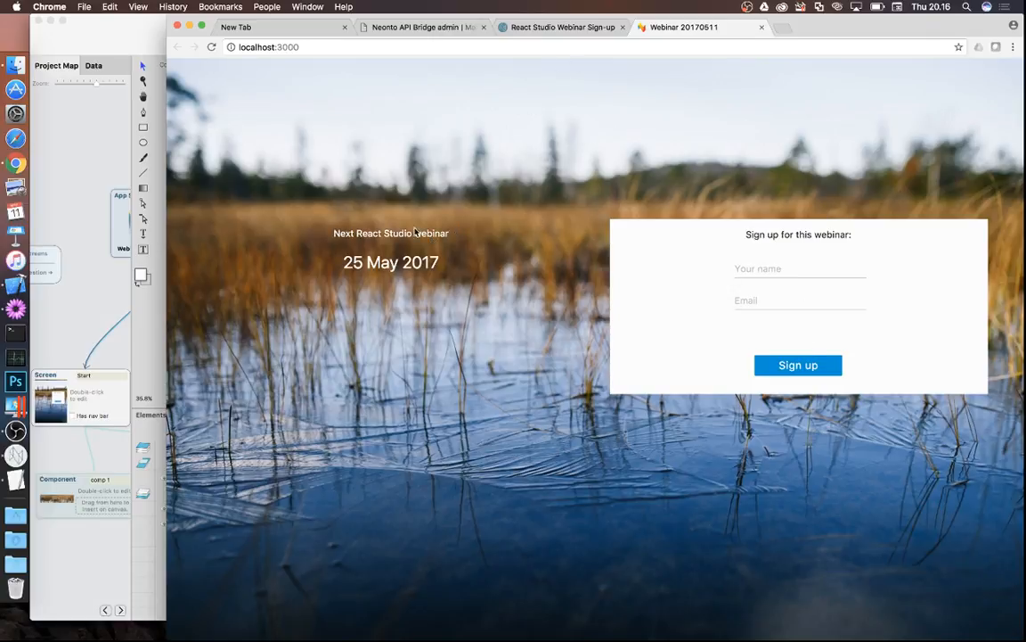
left_click(565, 27)
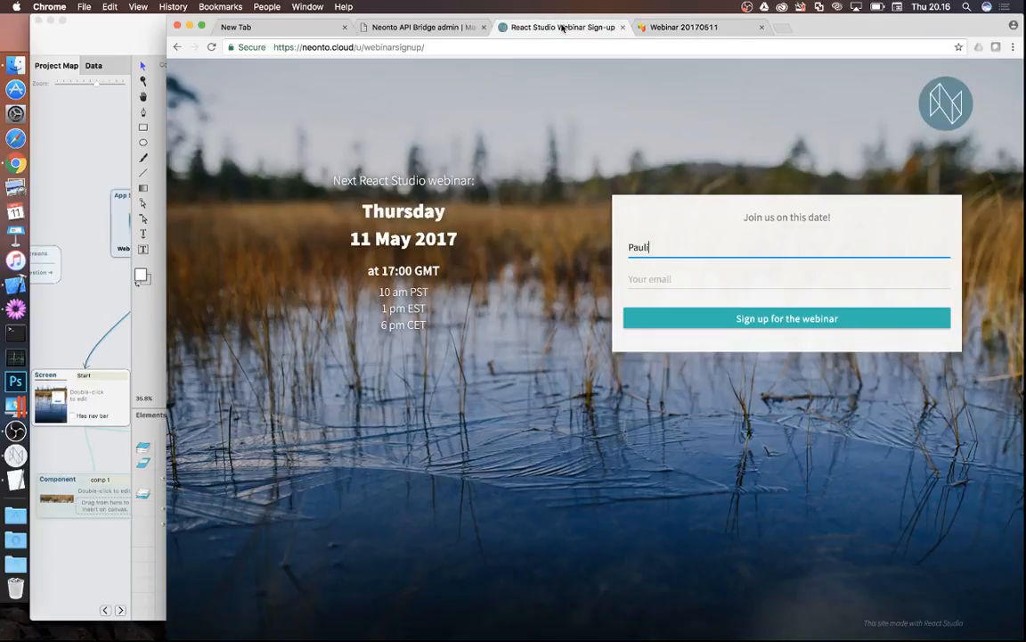
left_click(692, 27)
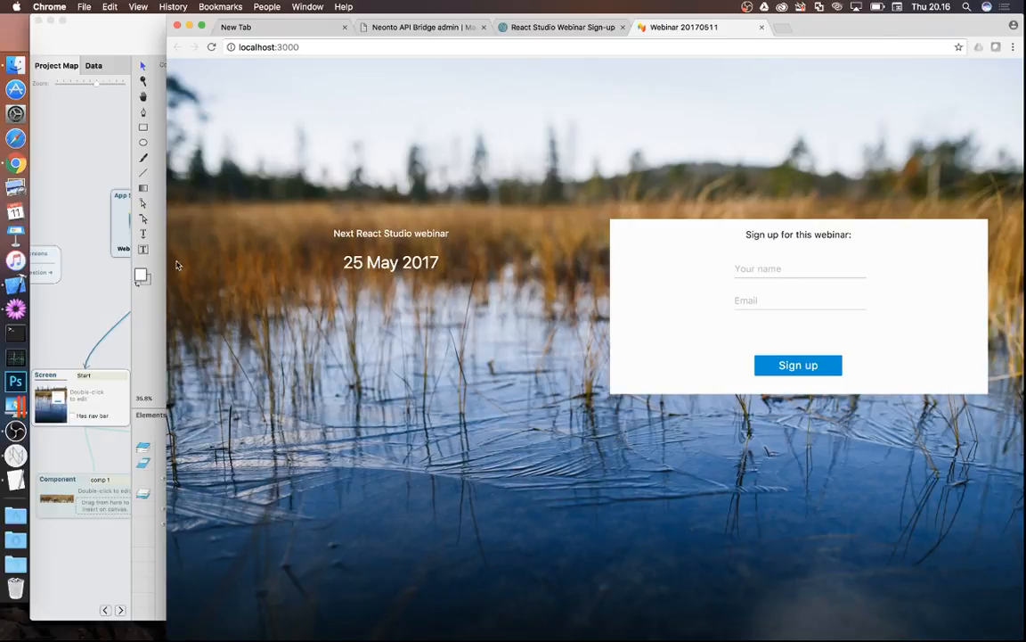
- Bring React Studio forward with the Start screen open and the Webinar 20170511 settings shown
left_click(104, 295)
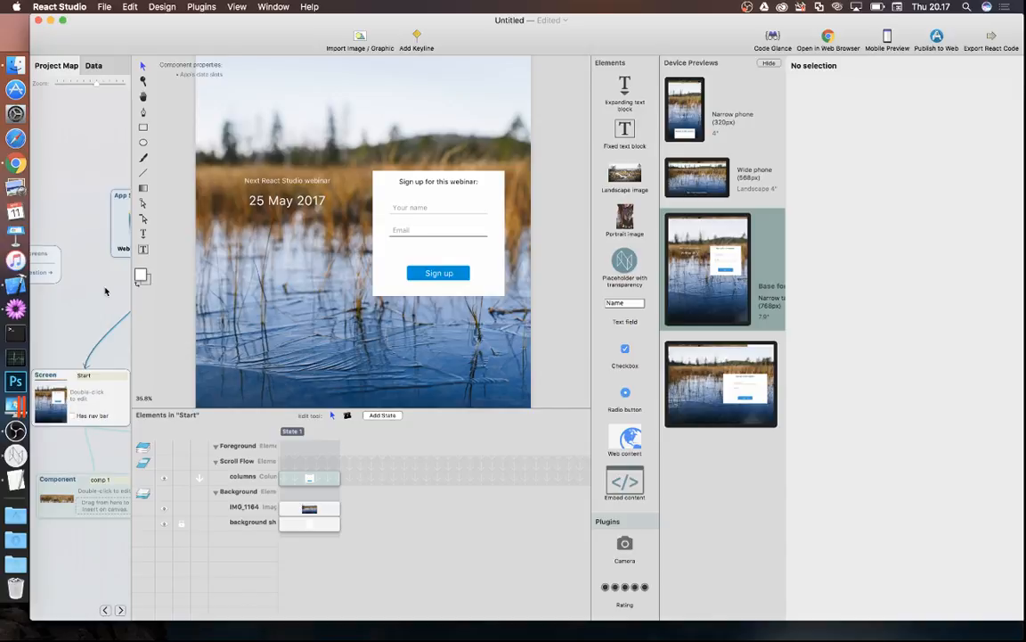
left_click(100, 225)
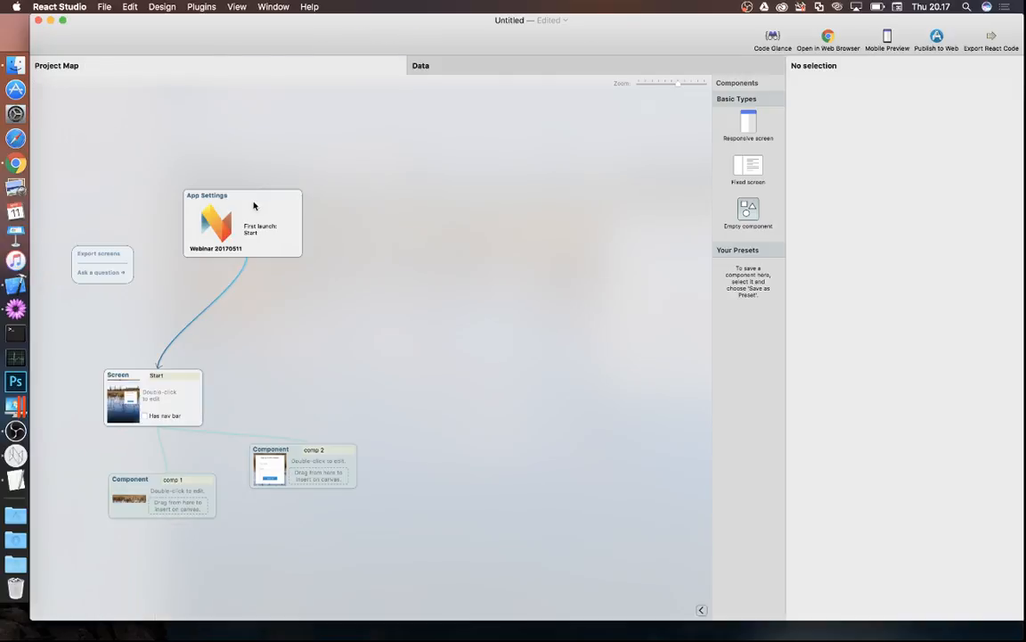
left_click(230, 205)
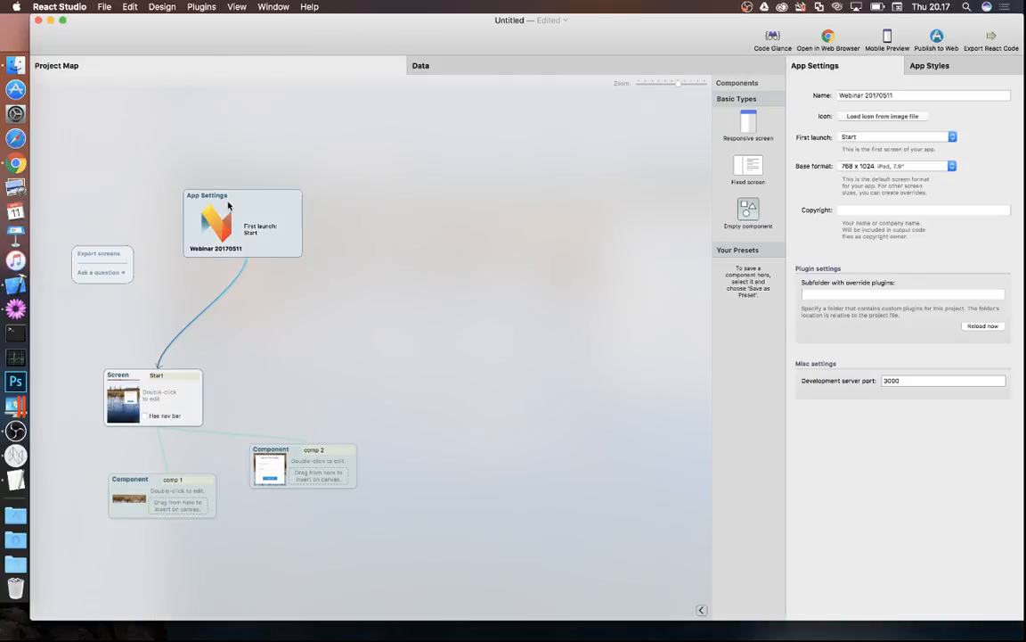
double_click(171, 392)
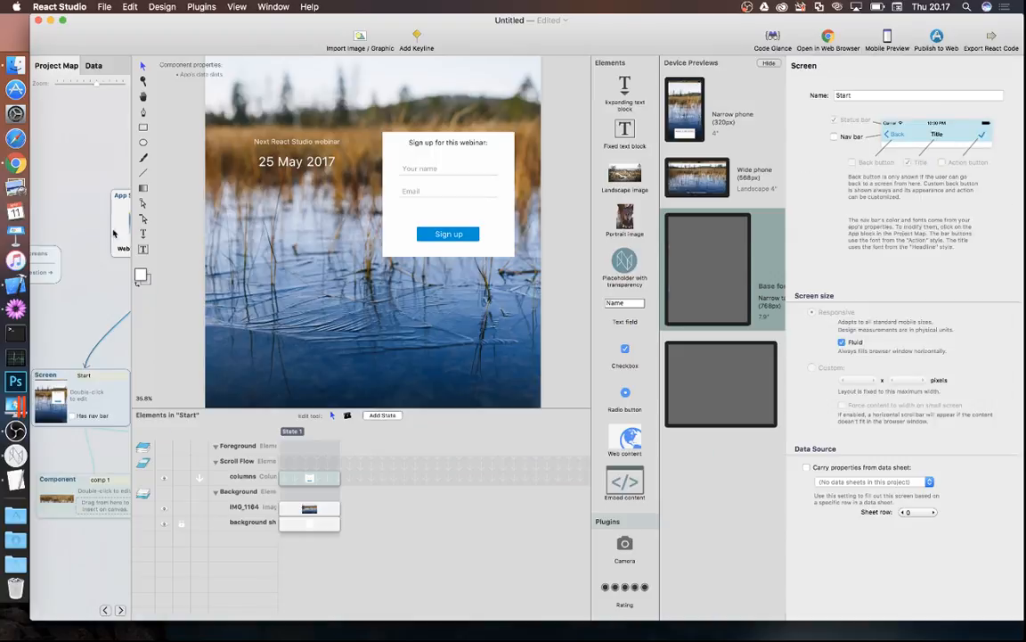
left_click(101, 238)
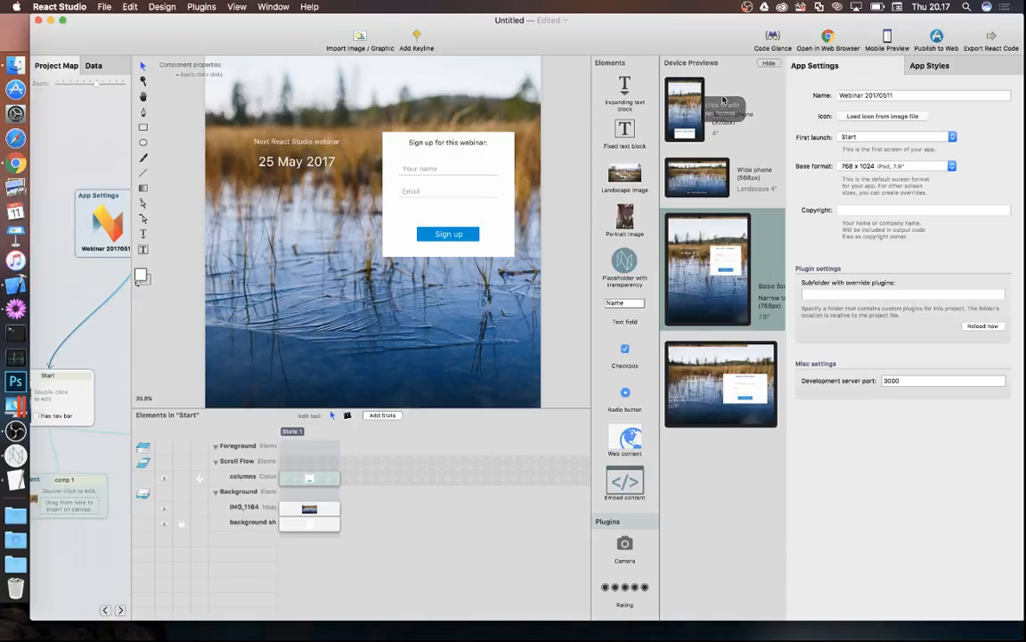
- Set the Base text style to Source Sans Pro at 8 pt
left_click(932, 66)
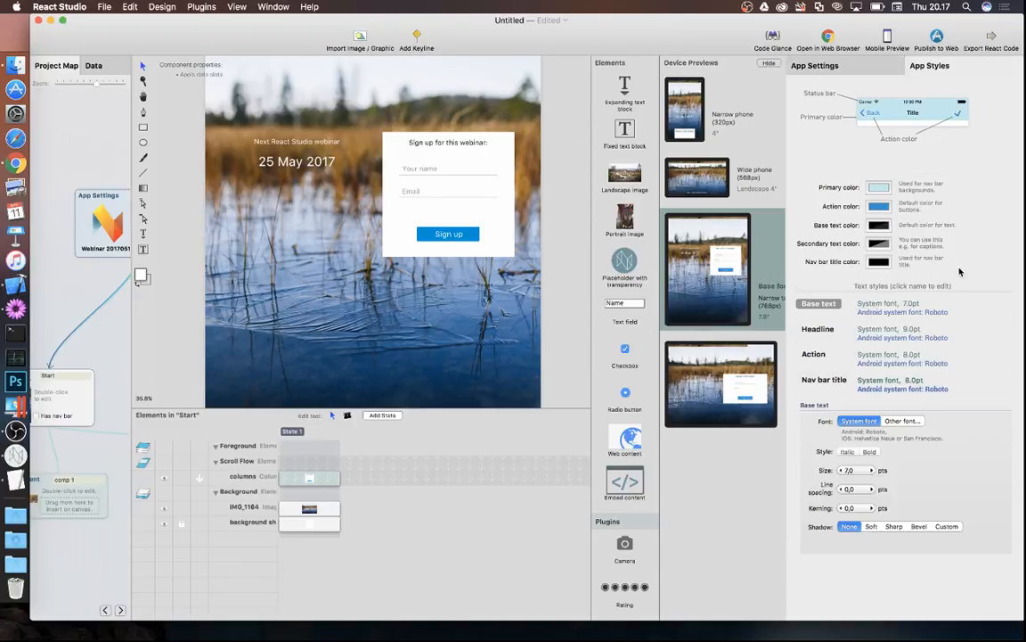
left_click(812, 304)
left_click(907, 425)
left_click(911, 435)
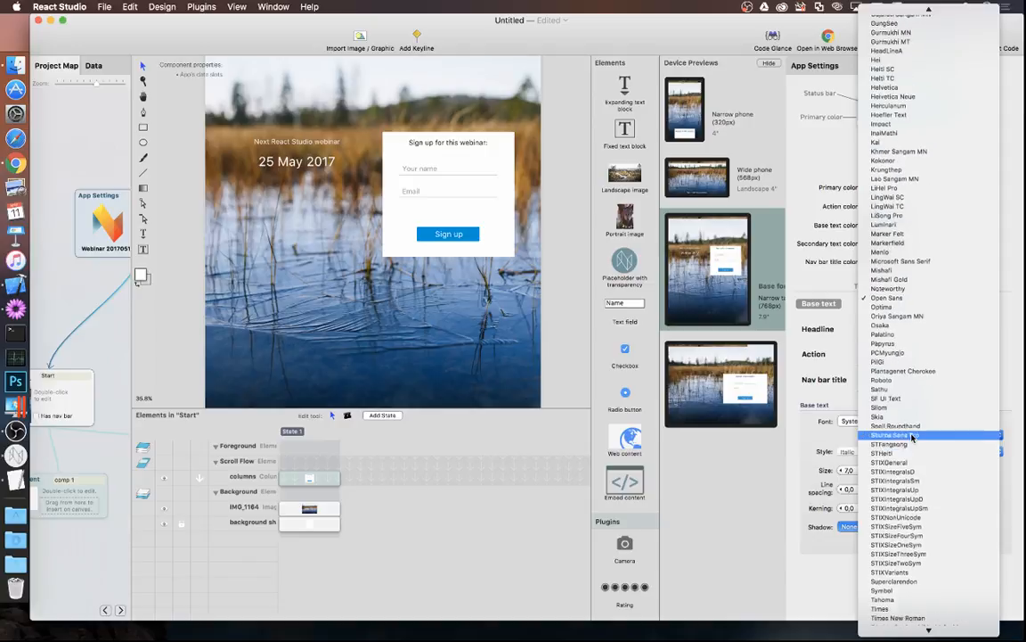
left_click(911, 435)
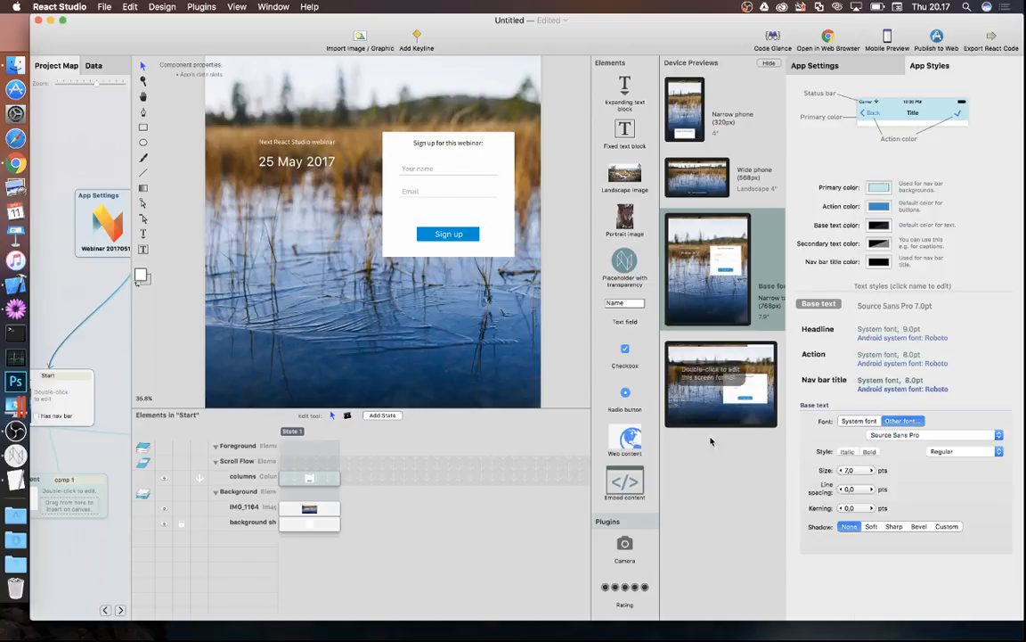
left_click(872, 471)
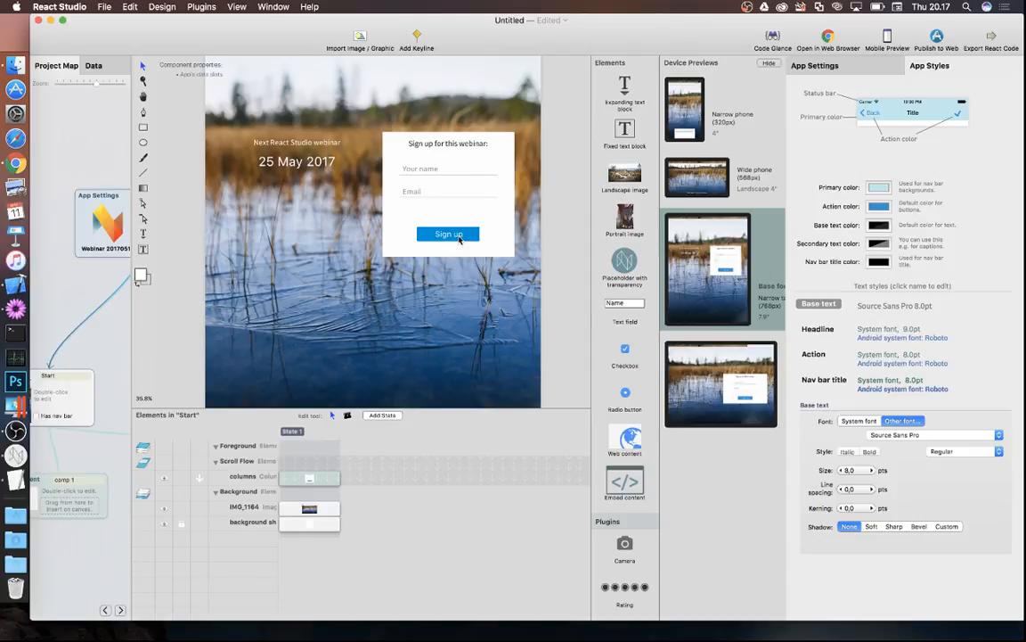
- Set the Action text style's font to Source Sans Pro
left_click(814, 354)
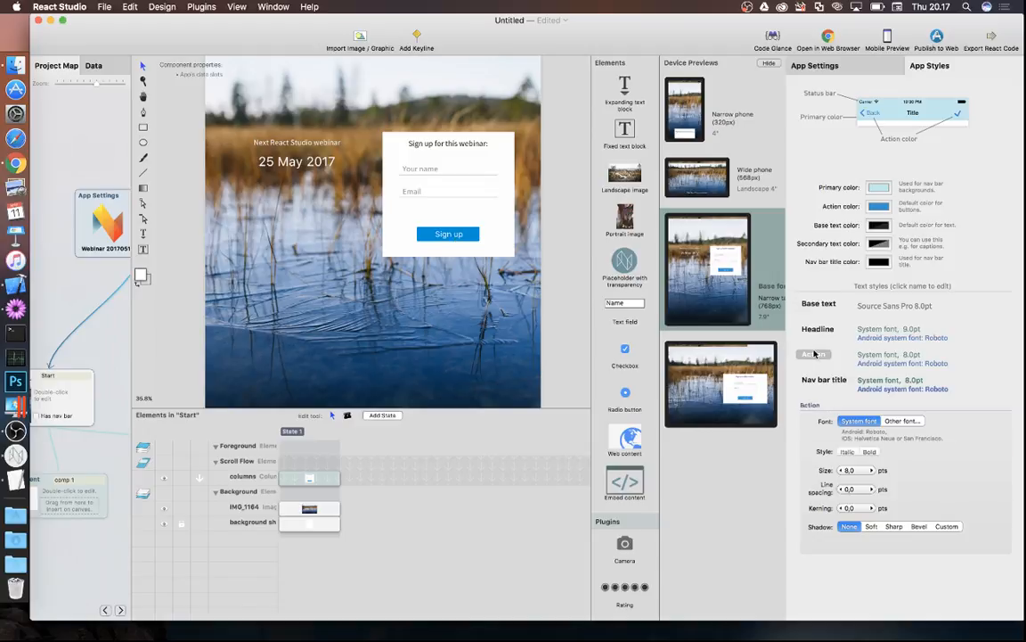
left_click(910, 422)
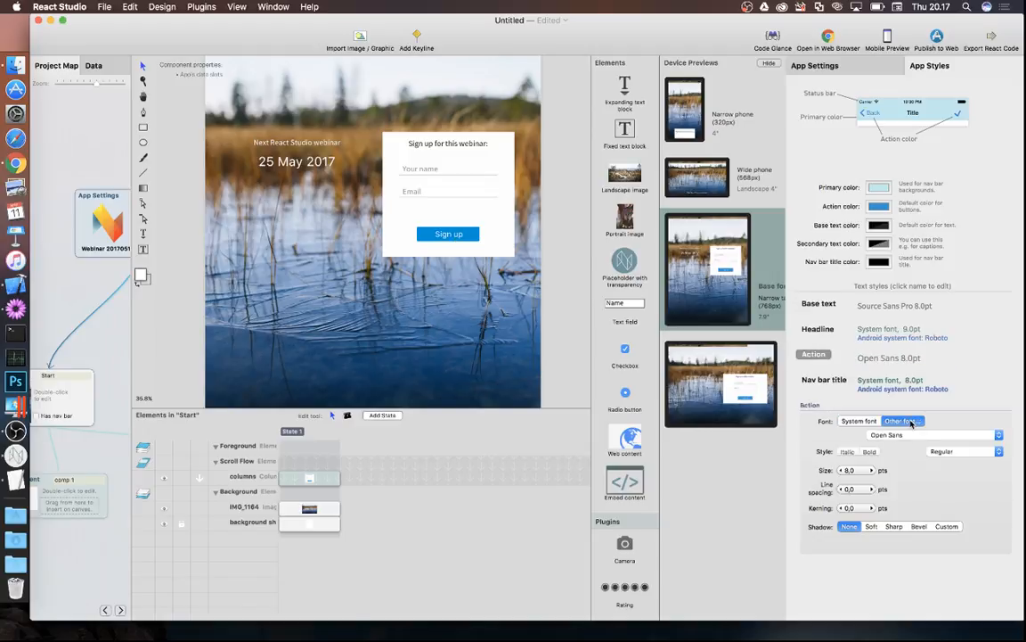
left_click(923, 439)
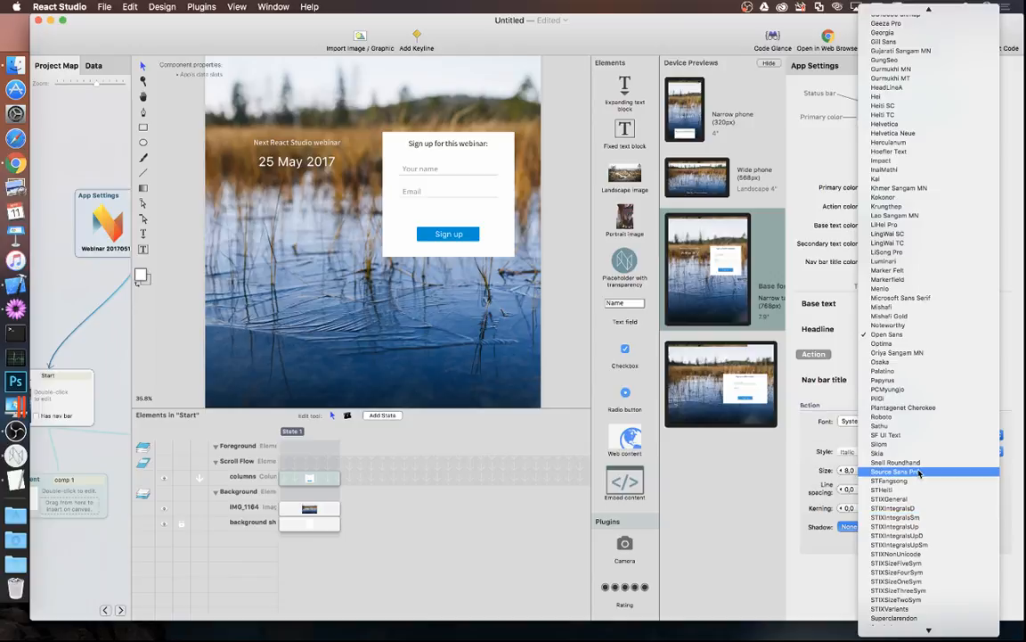
left_click(918, 473)
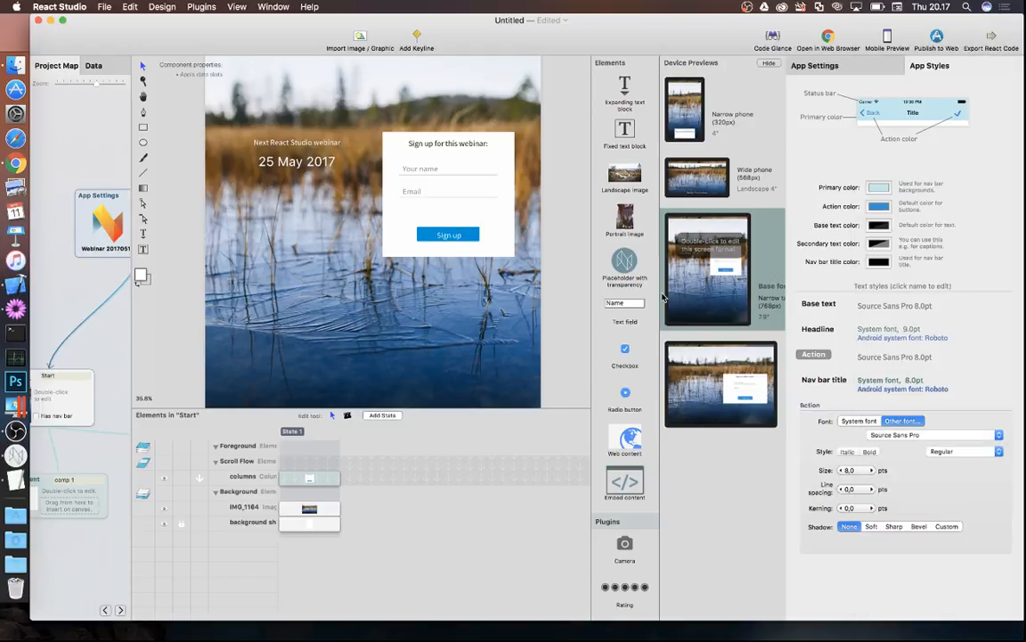
left_click(301, 166)
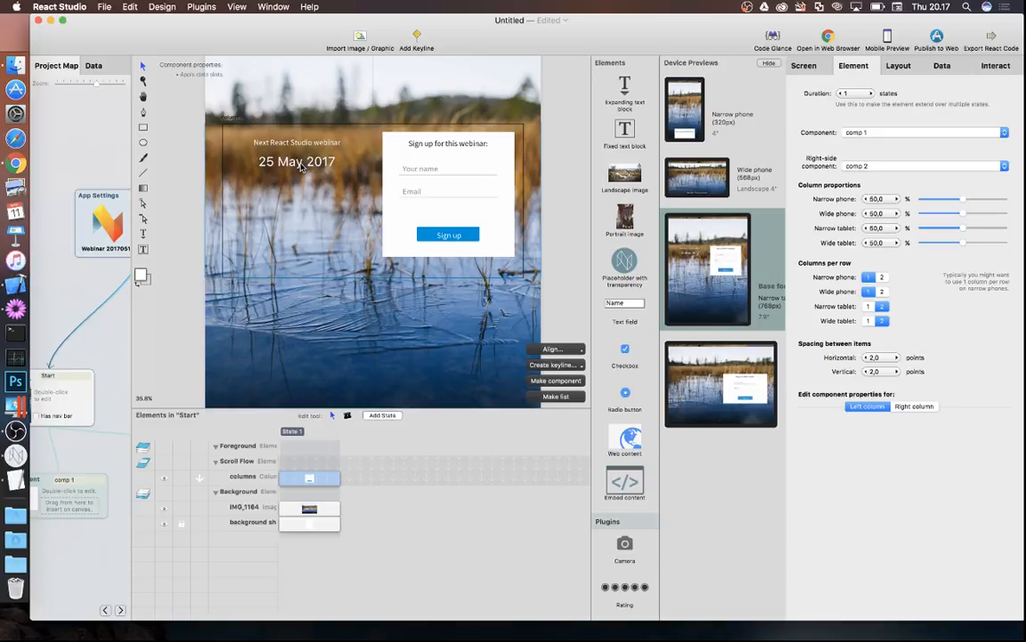
- Set comp 1's '25 May 2017' date to Source Sans Pro Semibold 16 pt, widen its box, and go back
double_click(301, 166)
left_click(426, 230)
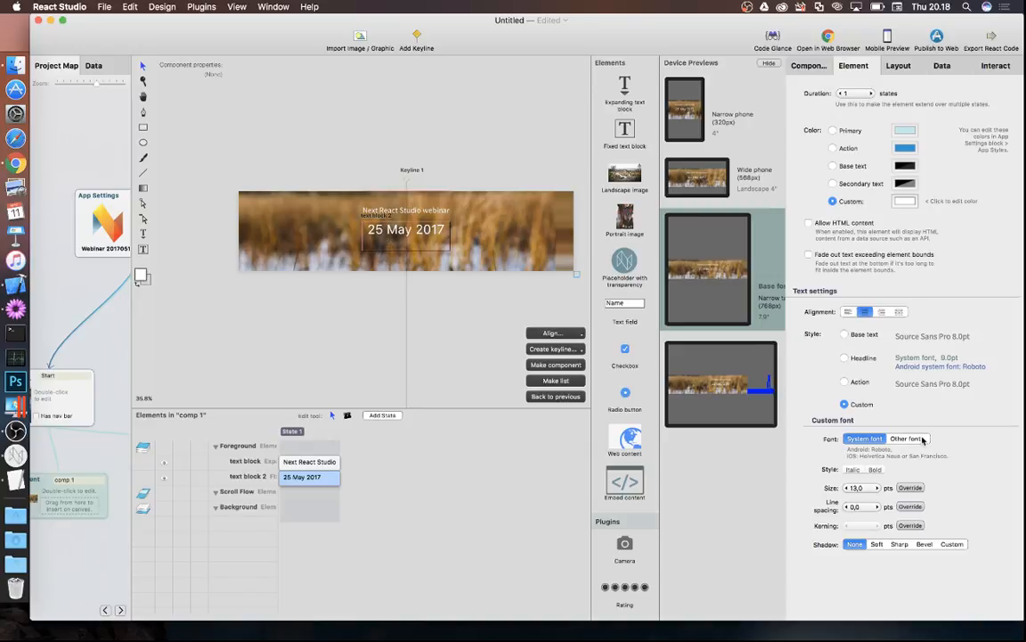
left_click(921, 438)
left_click(918, 454)
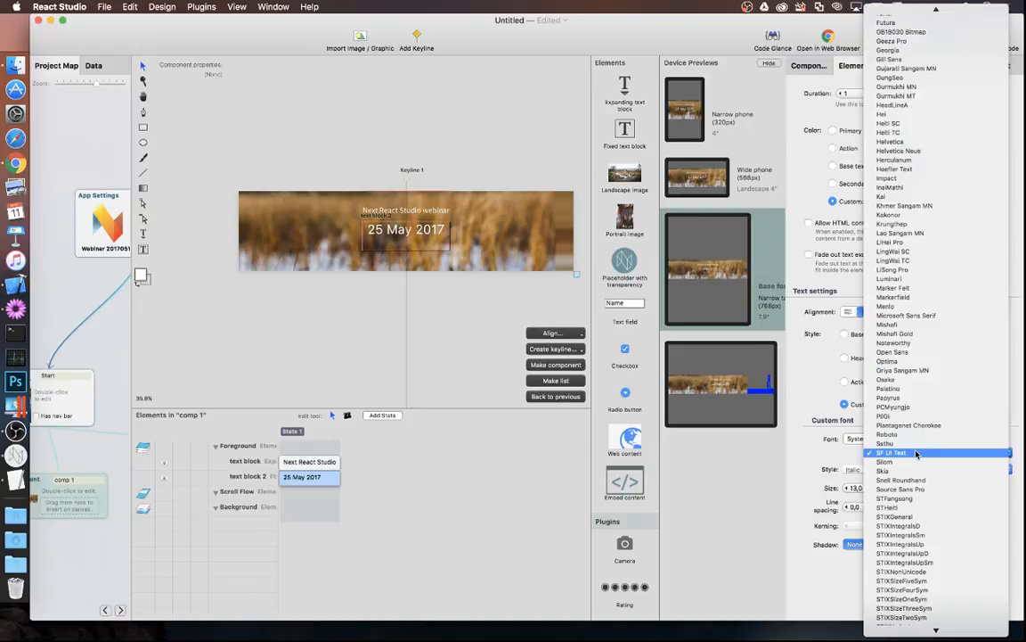
left_click(912, 495)
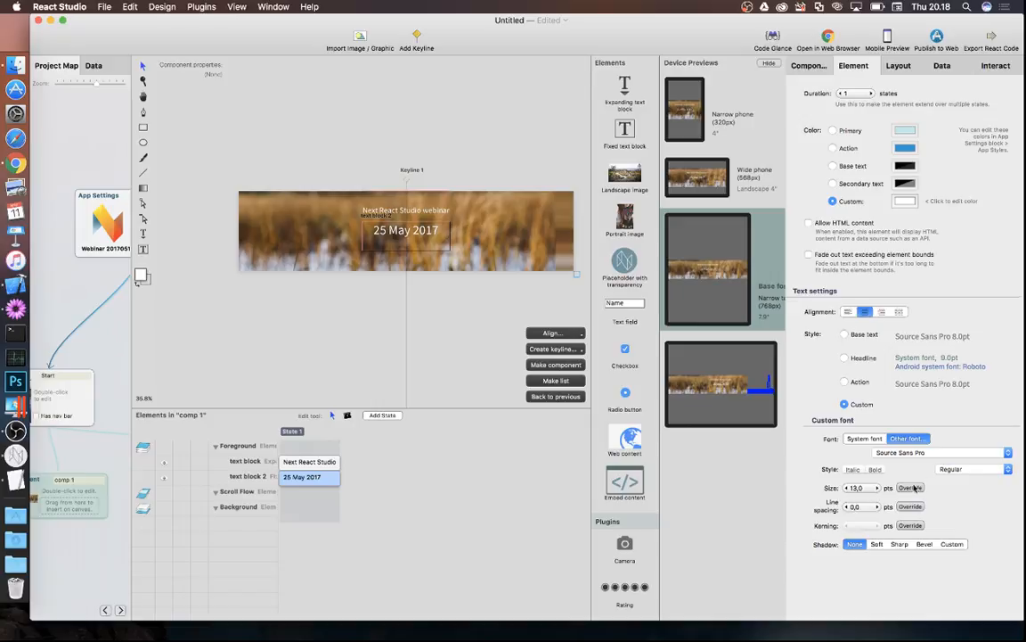
left_click(877, 471)
left_click(877, 485)
left_click(877, 486)
left_click(877, 486)
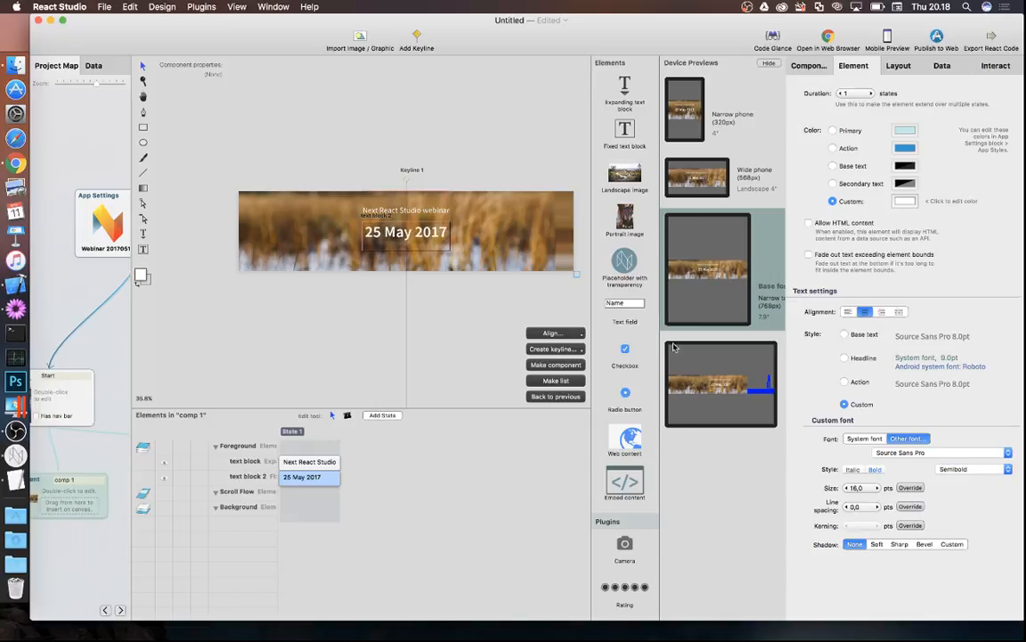
left_click_drag(361, 233, 400, 234)
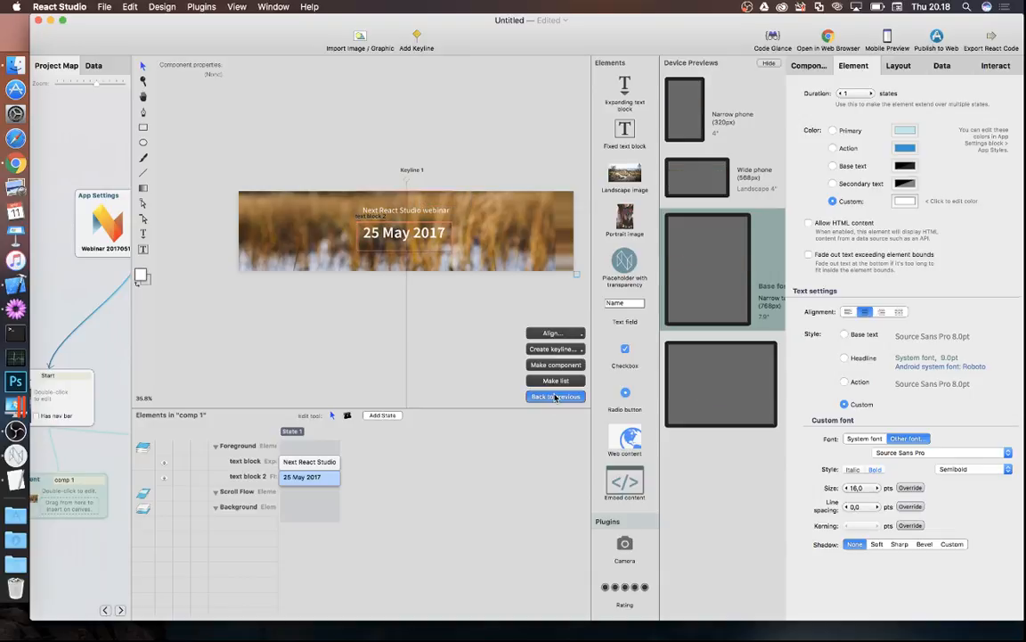
left_click(555, 395)
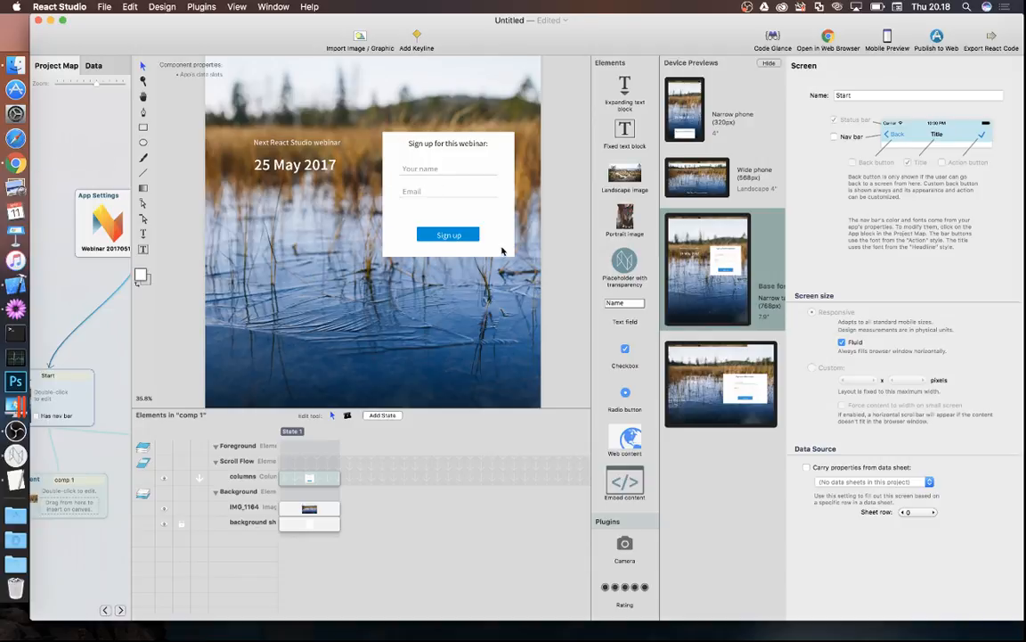
- In comp 2, move the signup heading, Your name and Email fields down slightly
left_click(82, 306)
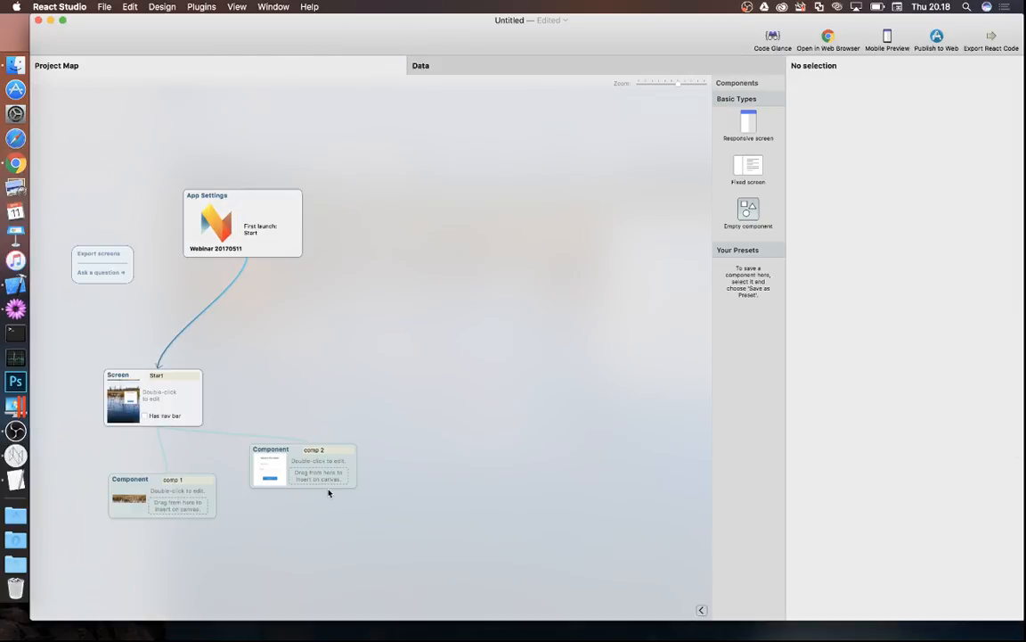
double_click(306, 461)
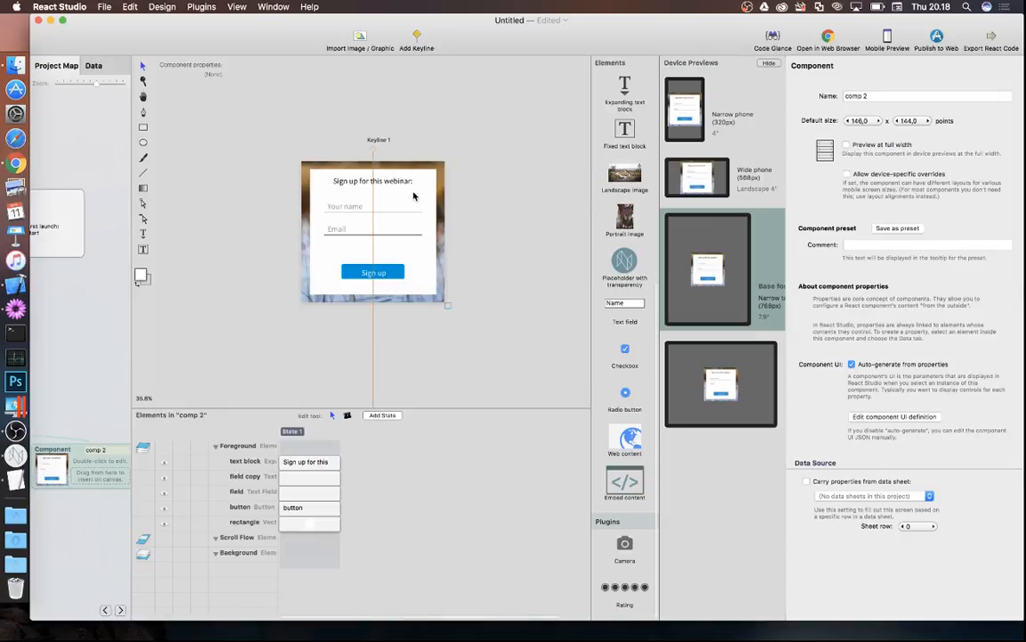
left_click(383, 183)
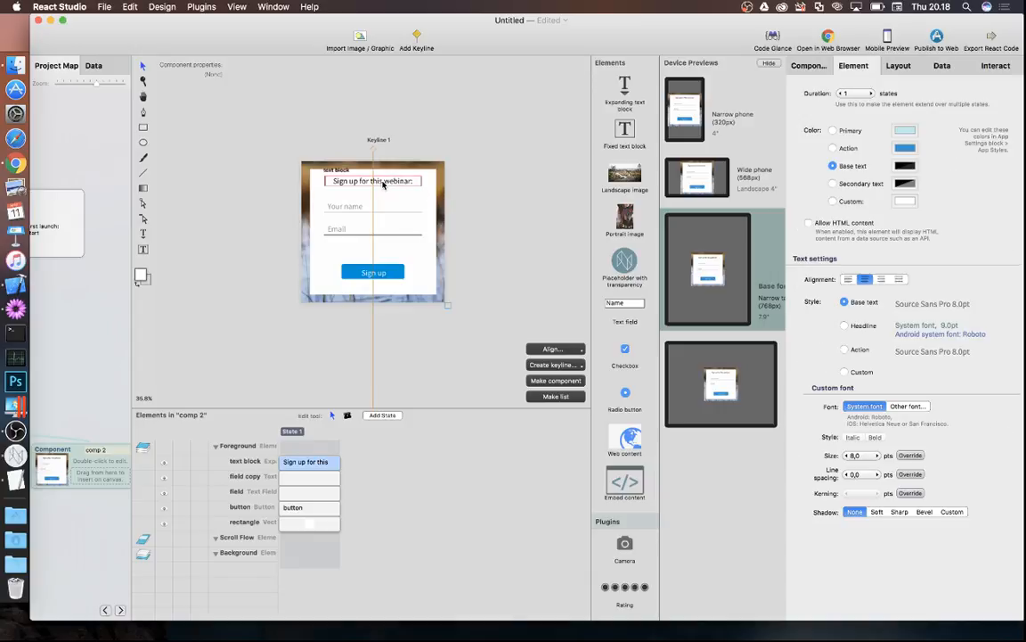
left_click(348, 206, "shift")
left_click(339, 229, "shift")
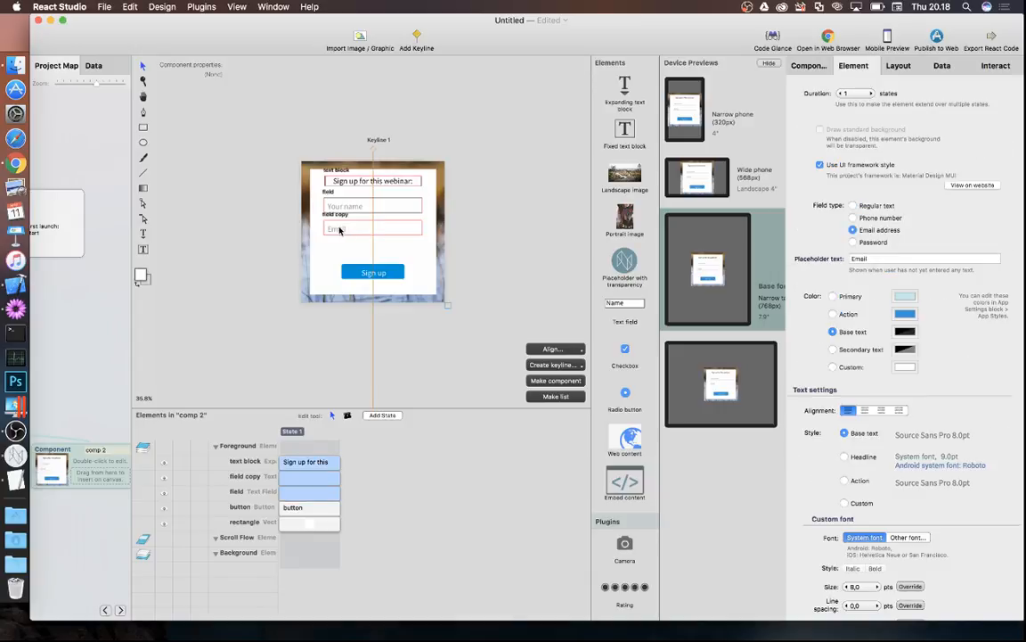
left_click_drag(340, 229, 339, 245)
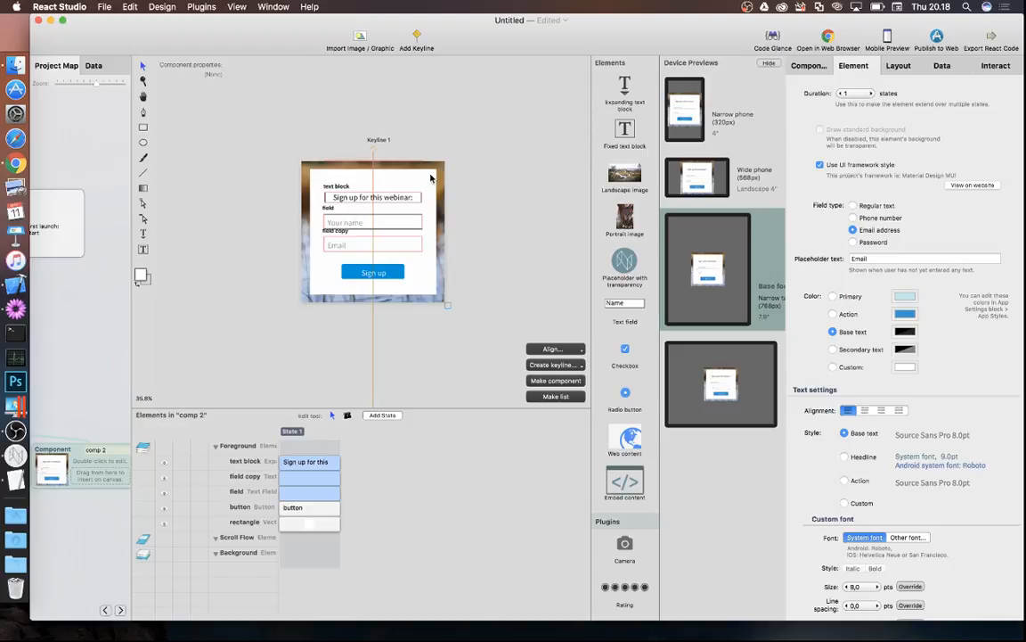
- Give the form's white background rectangle a soft shadow and shrink it from the sides and bottom
left_click(407, 184)
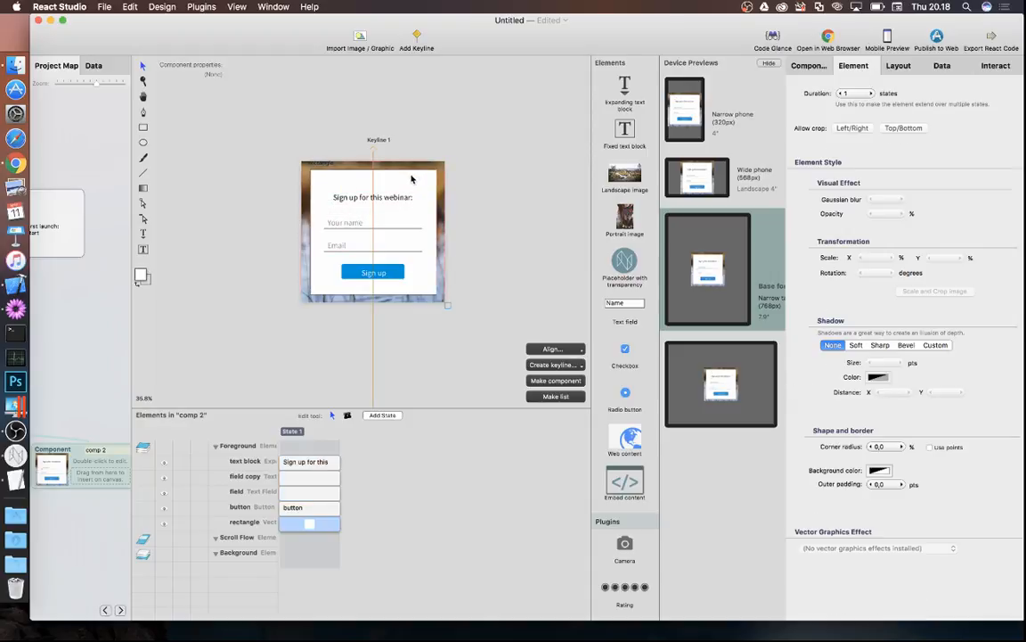
left_click(478, 163)
left_click(424, 173)
left_click(856, 345)
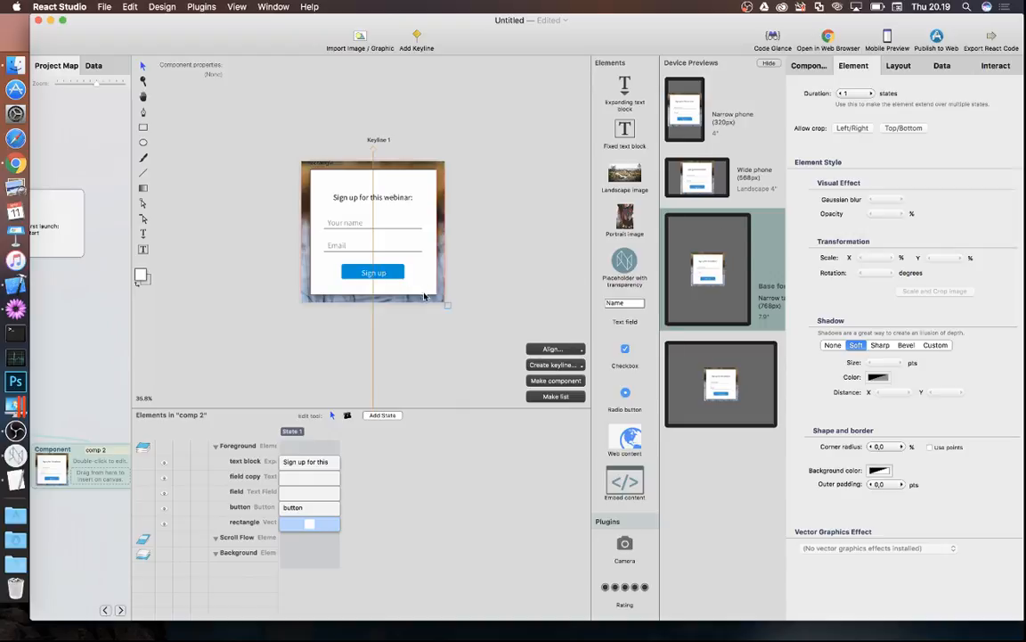
left_click_drag(440, 277, 433, 261)
left_click_drag(309, 232, 311, 232)
left_click_drag(342, 296, 342, 291)
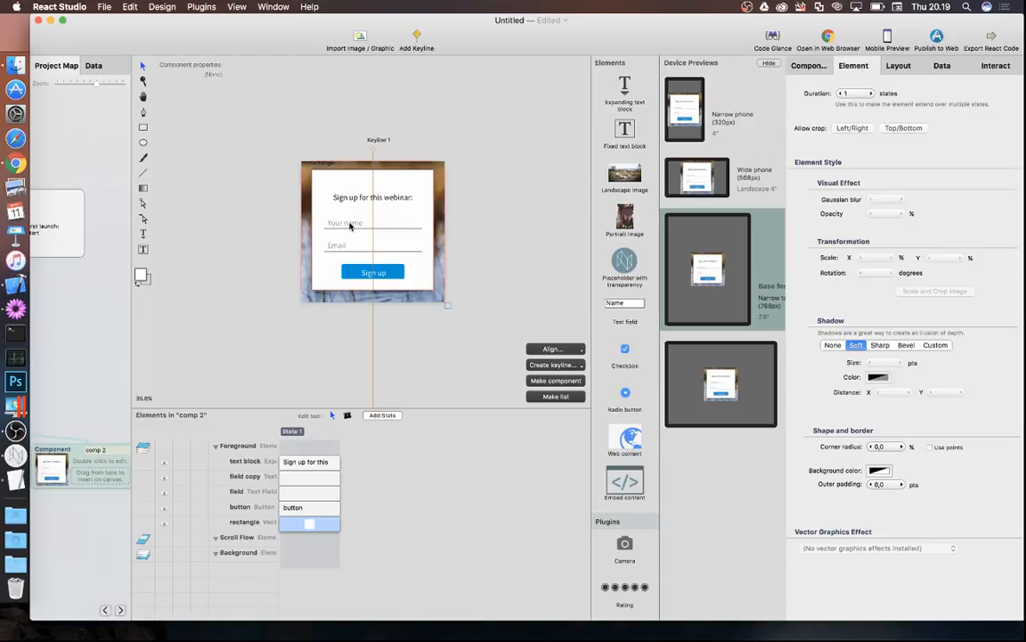
- Select the name, email and Sign up elements, then reopen the Start screen from the project map
left_click(348, 222)
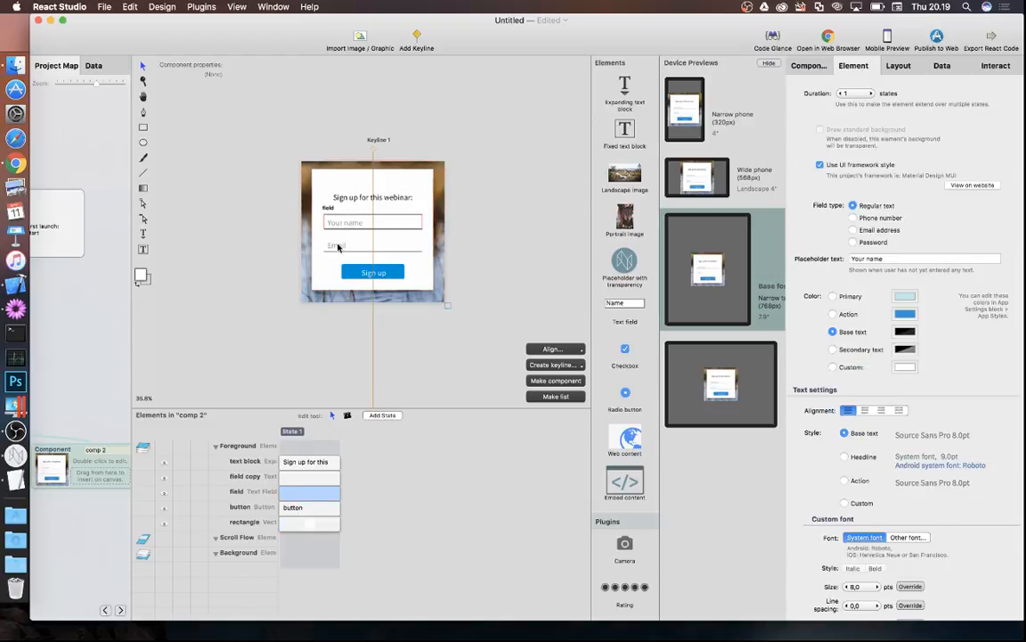
left_click(340, 245, "shift")
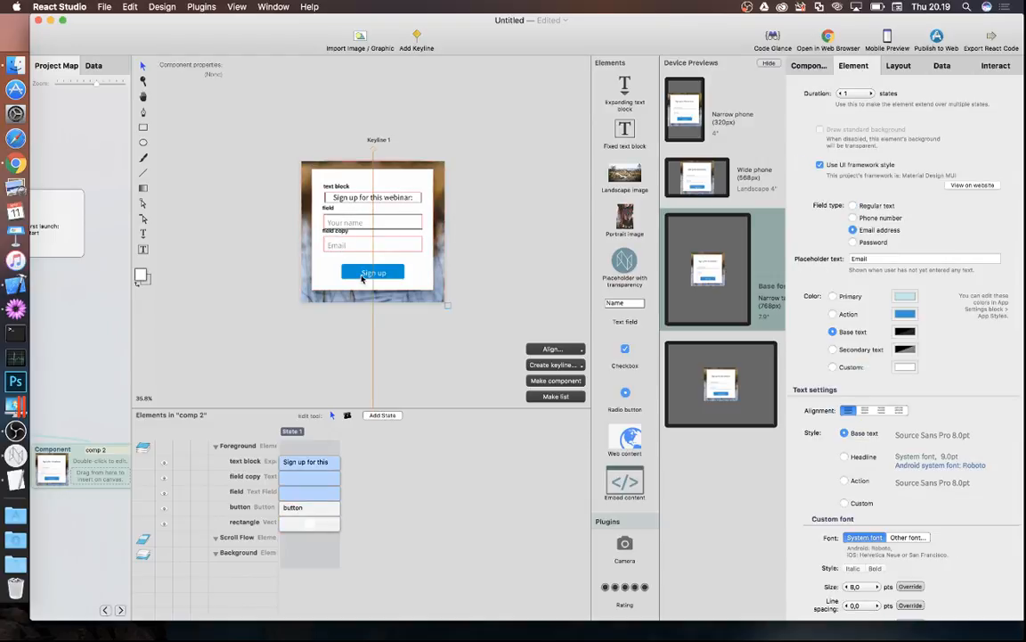
left_click(362, 275, "shift")
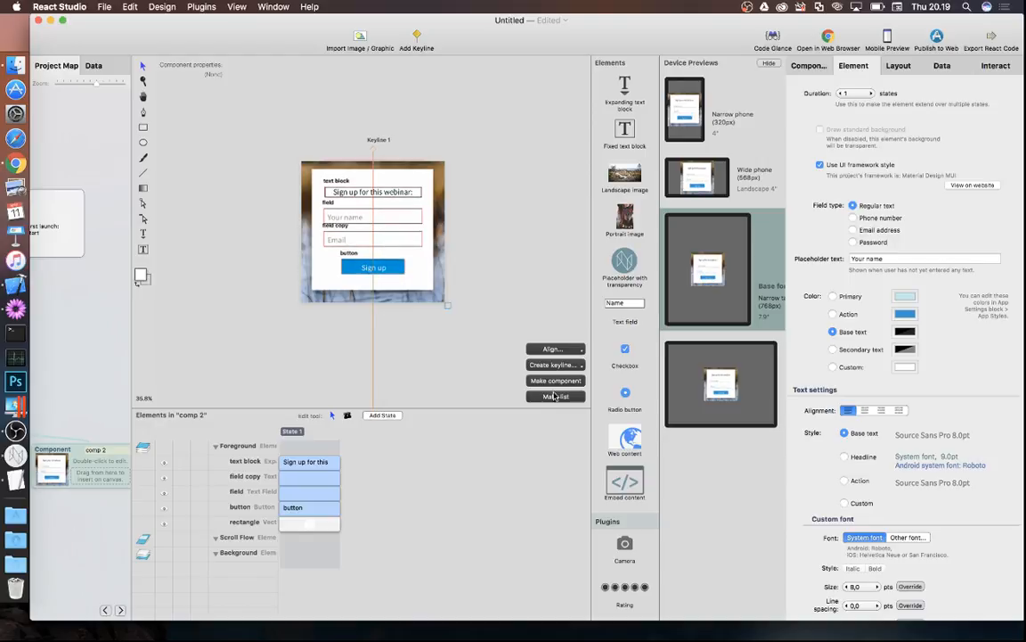
left_click(172, 325)
left_click(90, 344)
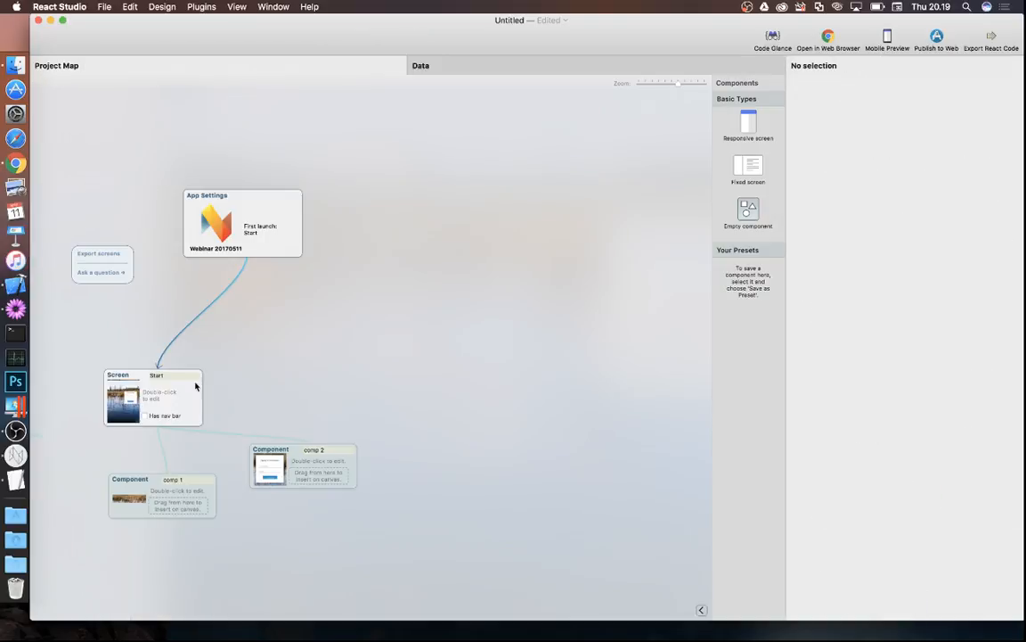
double_click(160, 358)
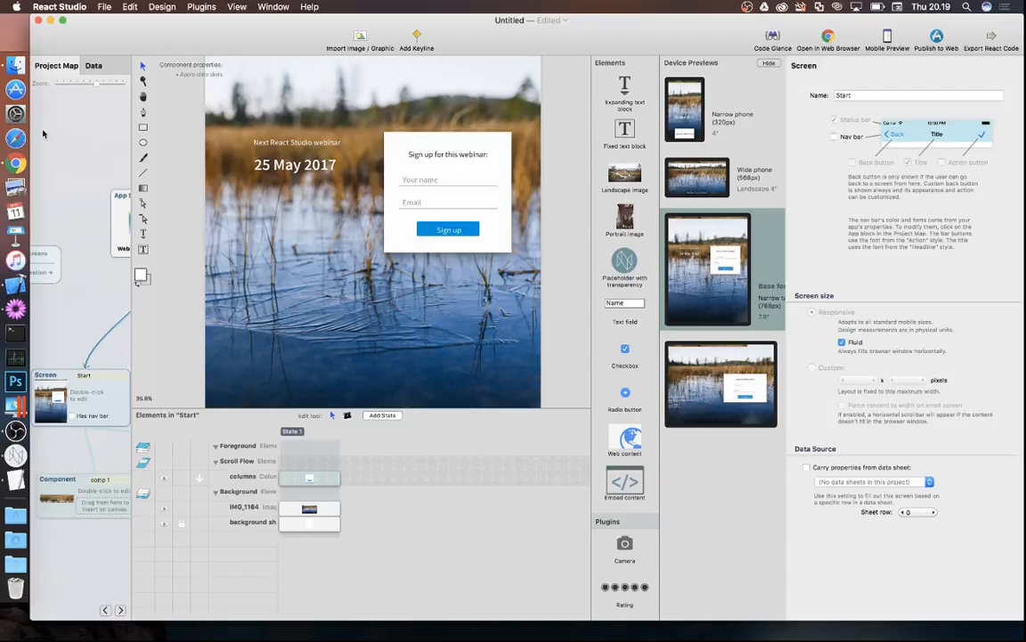
- Check the live React Studio Webinar Sign-up page in Chrome, then open the date heading component
left_click(16, 163)
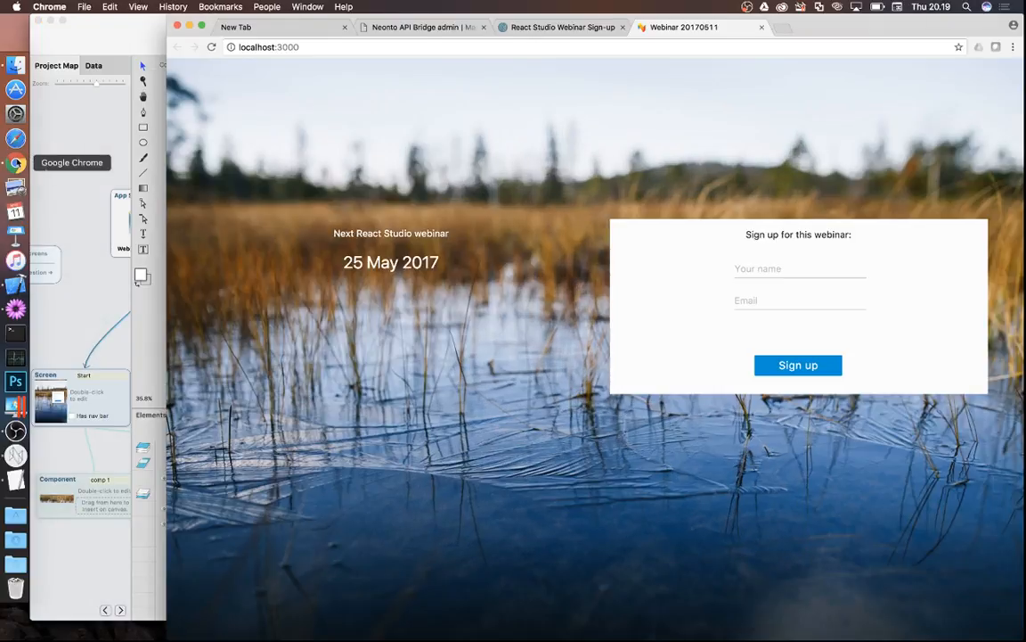
left_click(541, 28)
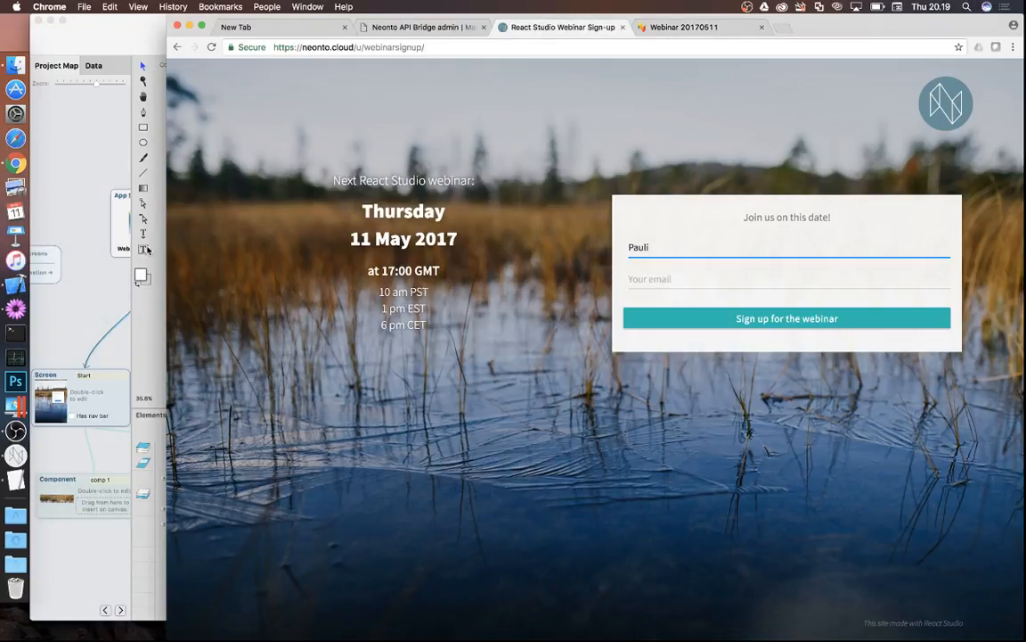
left_click(151, 304)
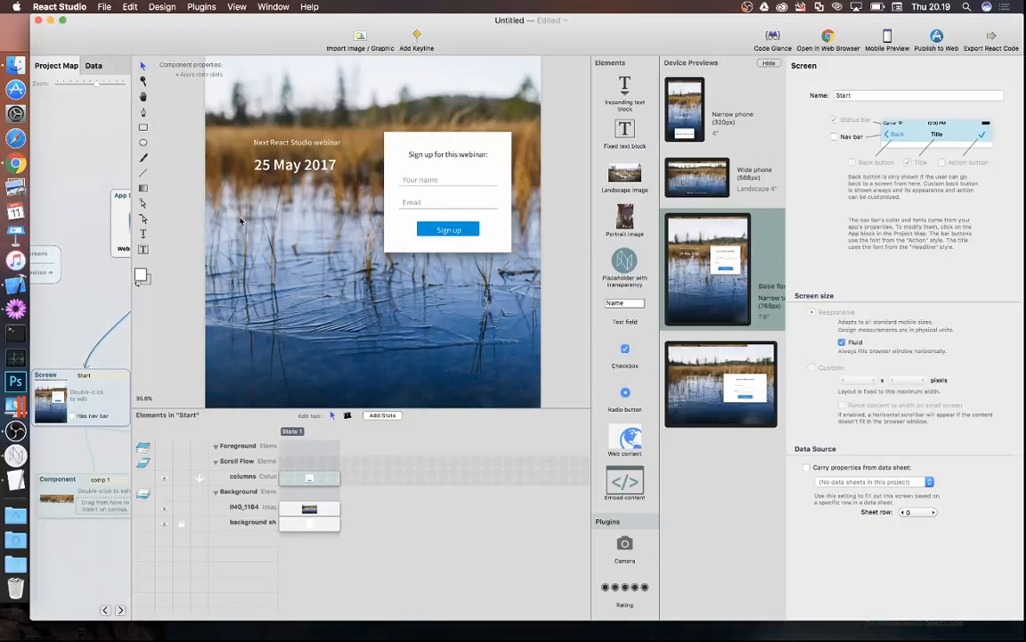
double_click(308, 172)
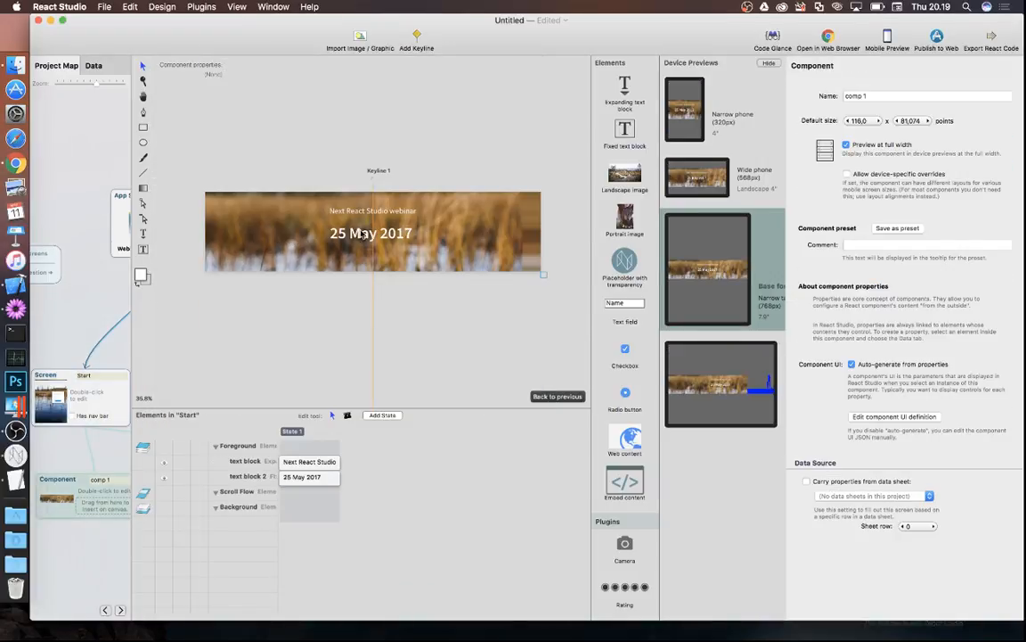
- Give the 25 May 2017 date and the custom-styled Next React Studio webinar title a soft shadow
left_click(360, 236)
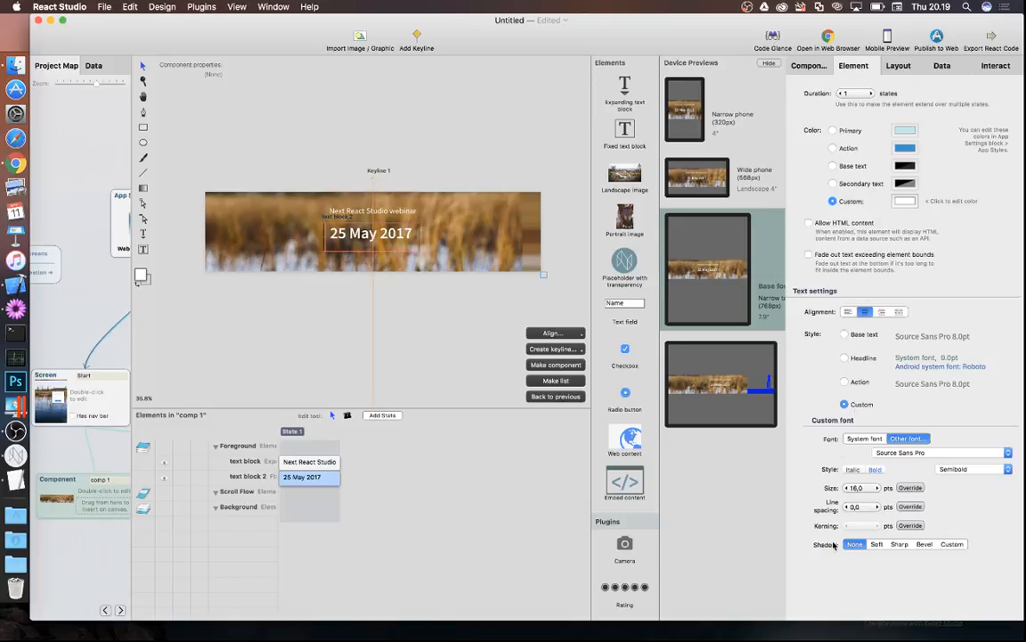
left_click(876, 544)
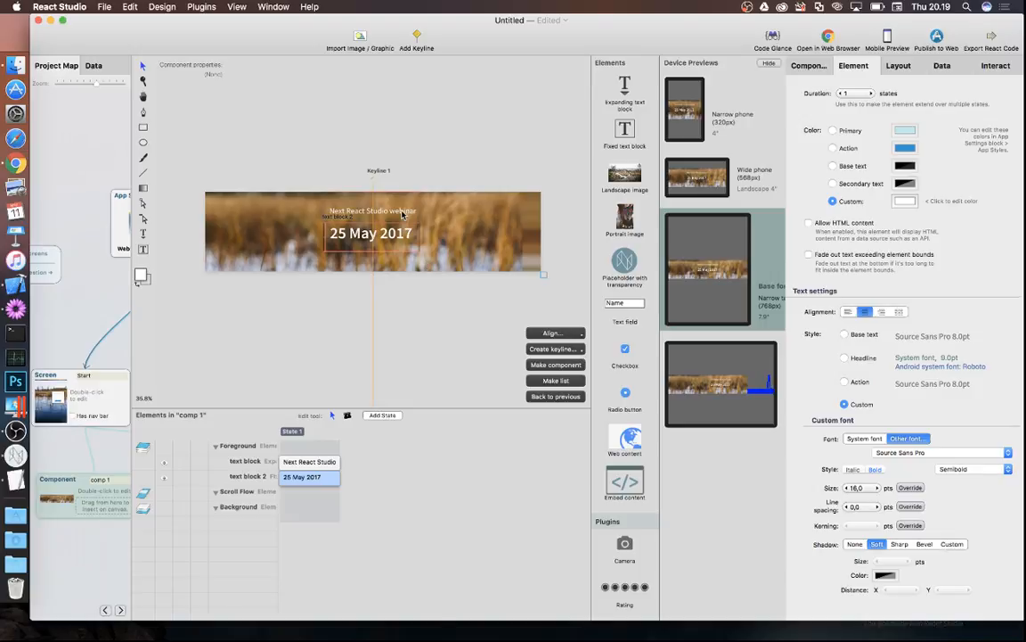
left_click(361, 193)
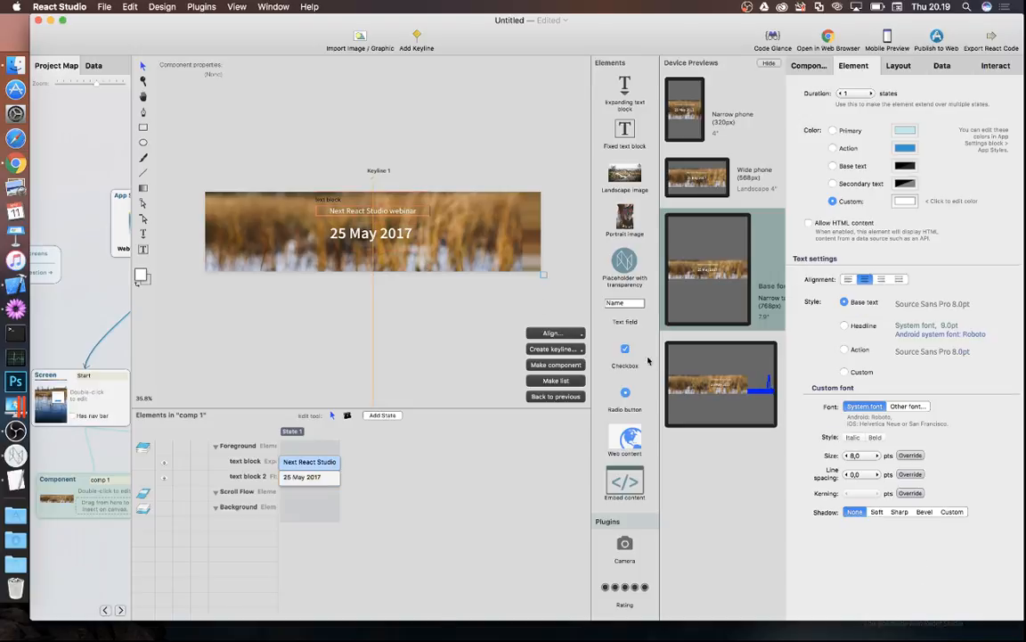
left_click(877, 513)
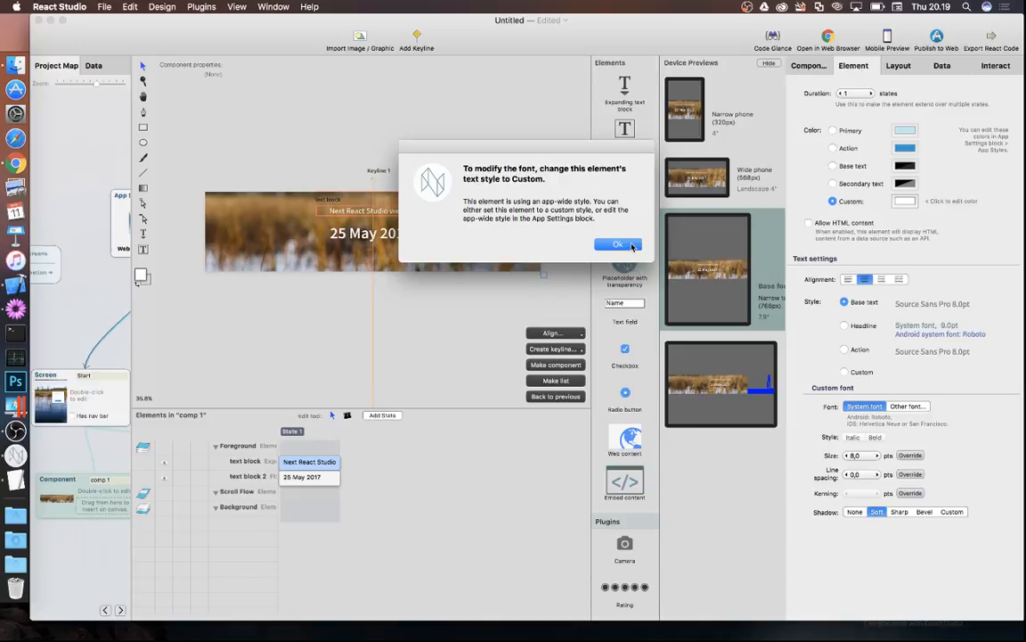
key("Return")
left_click(845, 372)
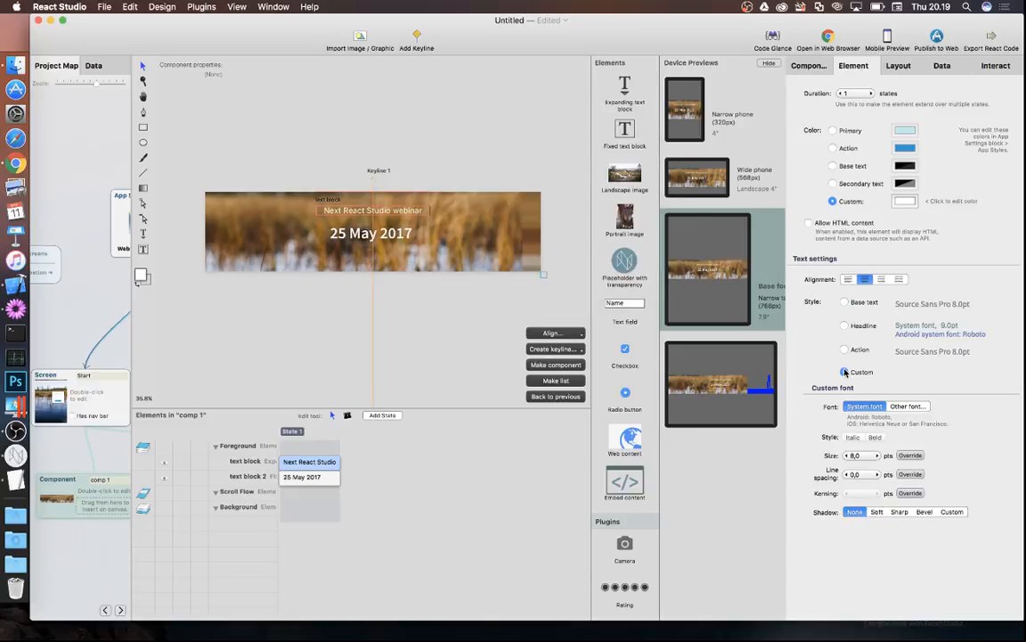
left_click(877, 513)
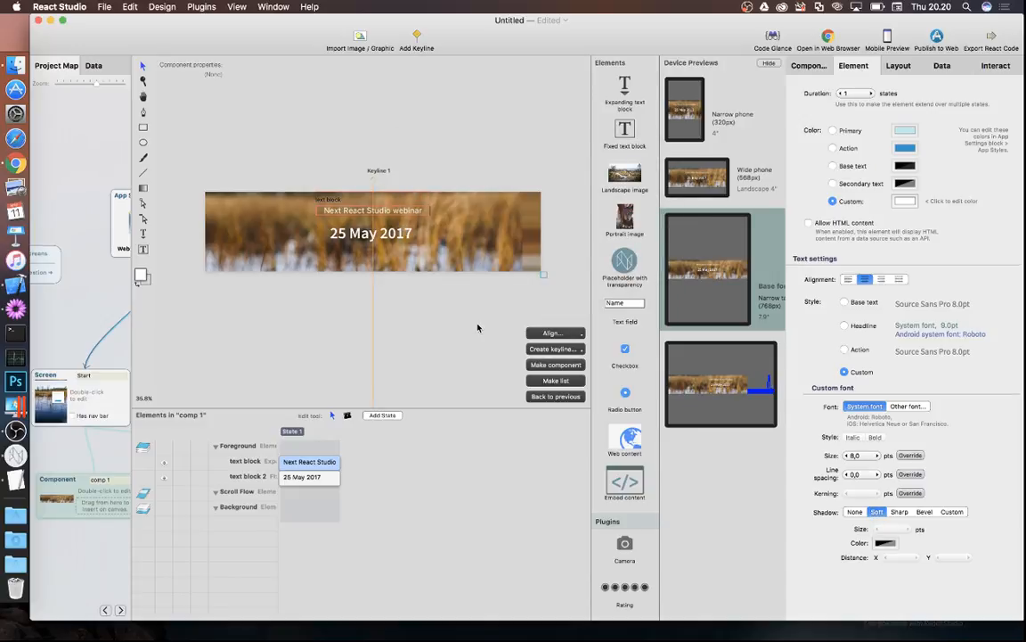
left_click(570, 396)
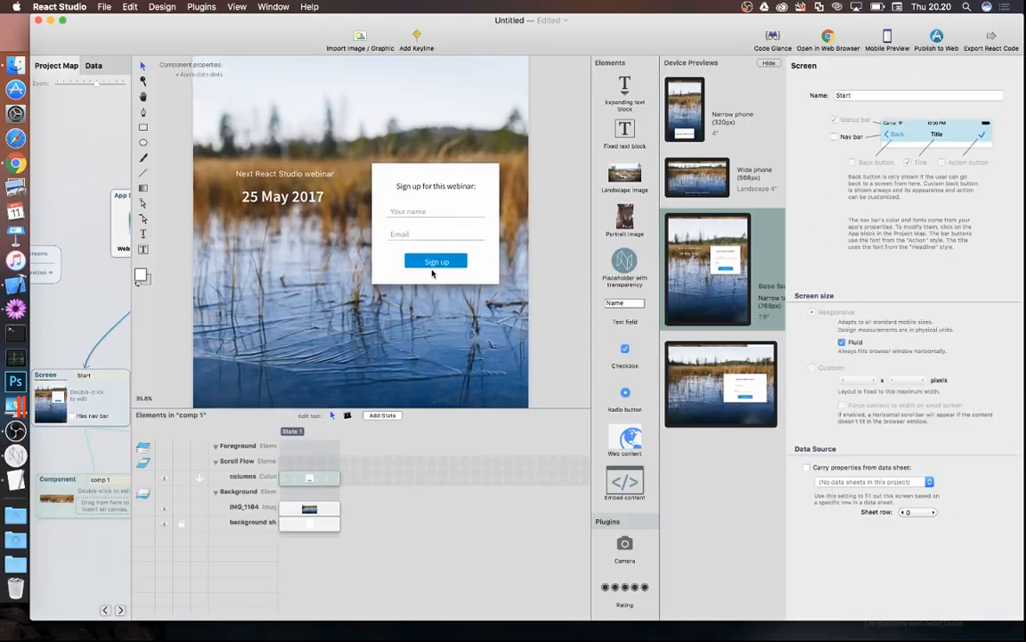
scroll(433, 273, "down", 2)
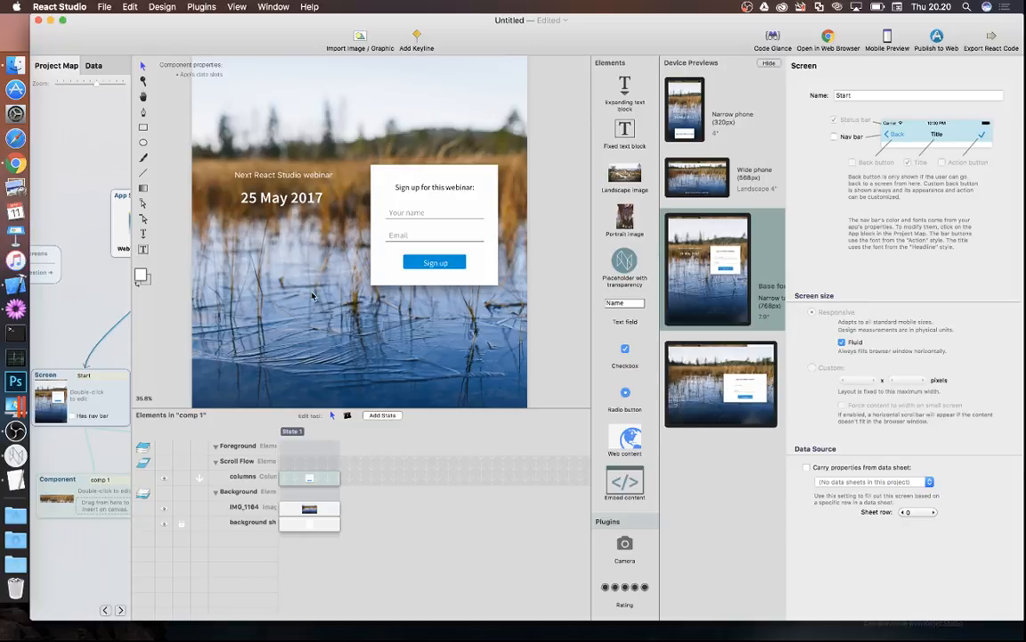
left_click(353, 130)
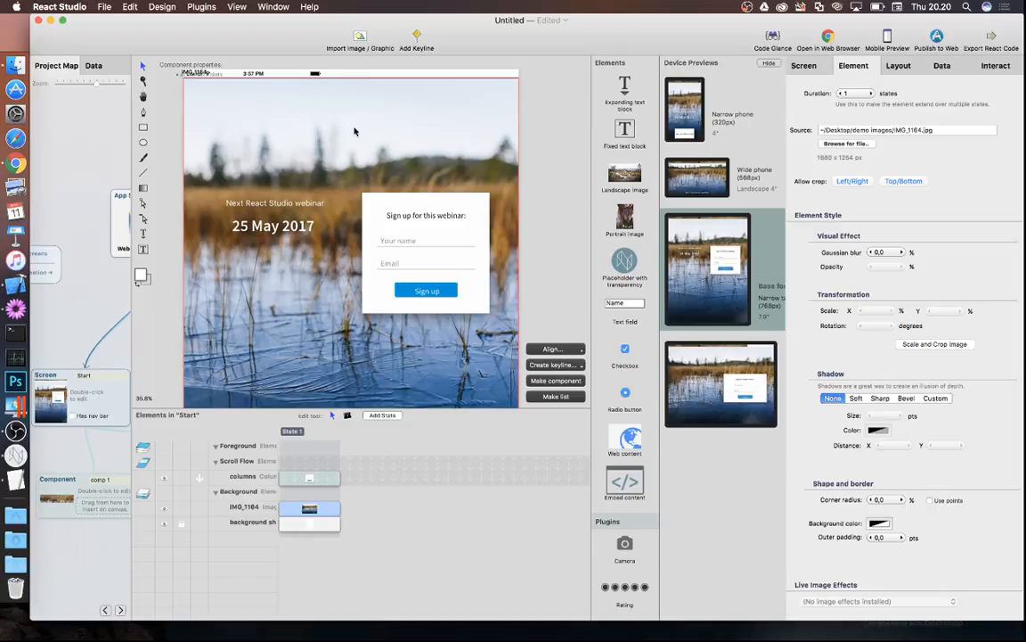
left_click(17, 164)
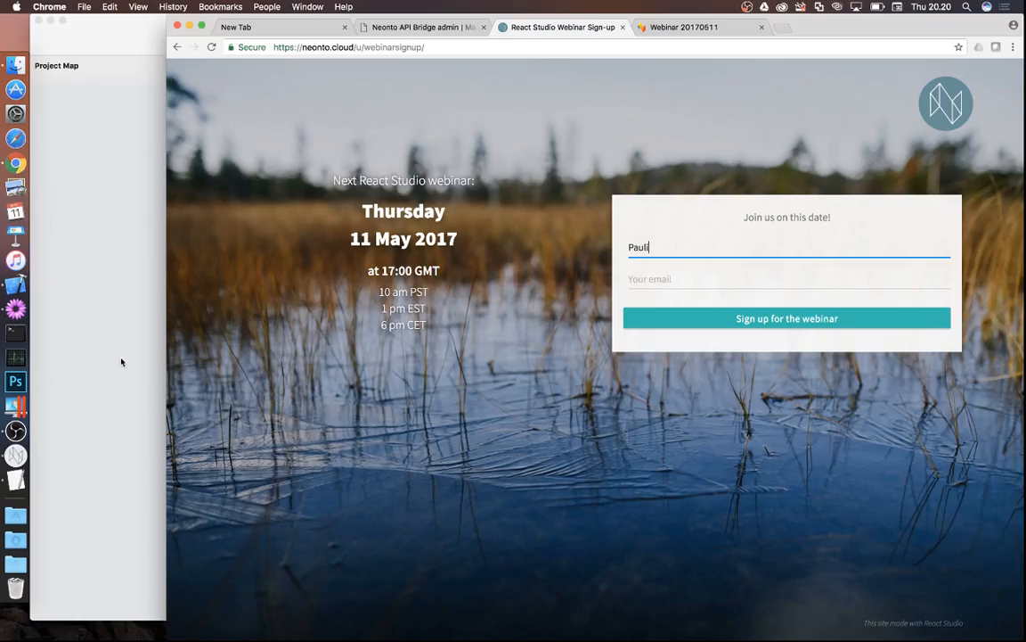
left_click(17, 455)
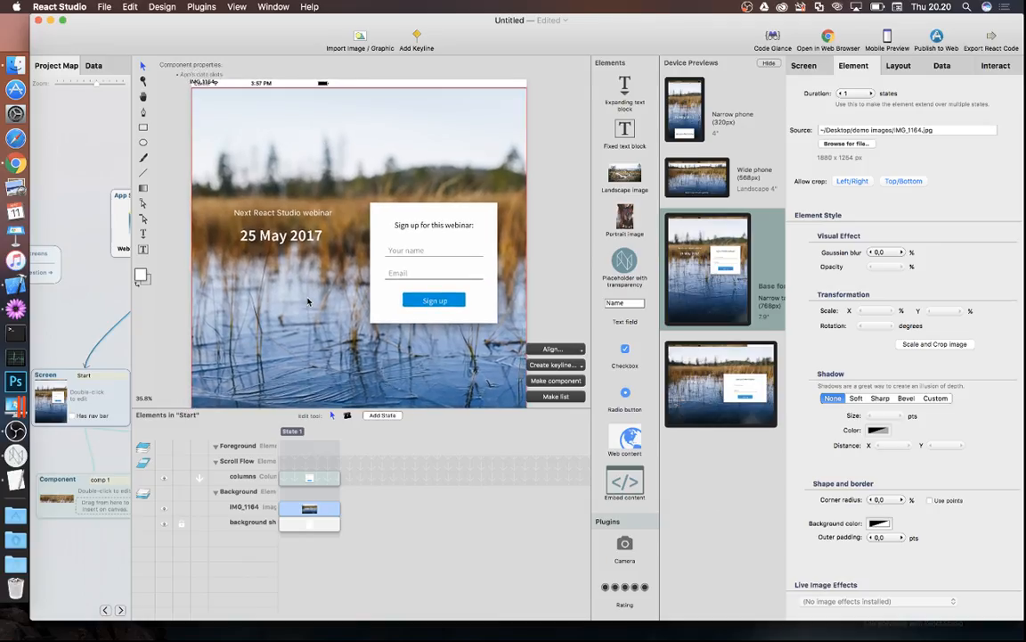
- Inside IMG_1164, draw a black rectangle at 18% opacity over the whole photo, then go back
double_click(376, 148)
scroll(344, 233, "down", 5)
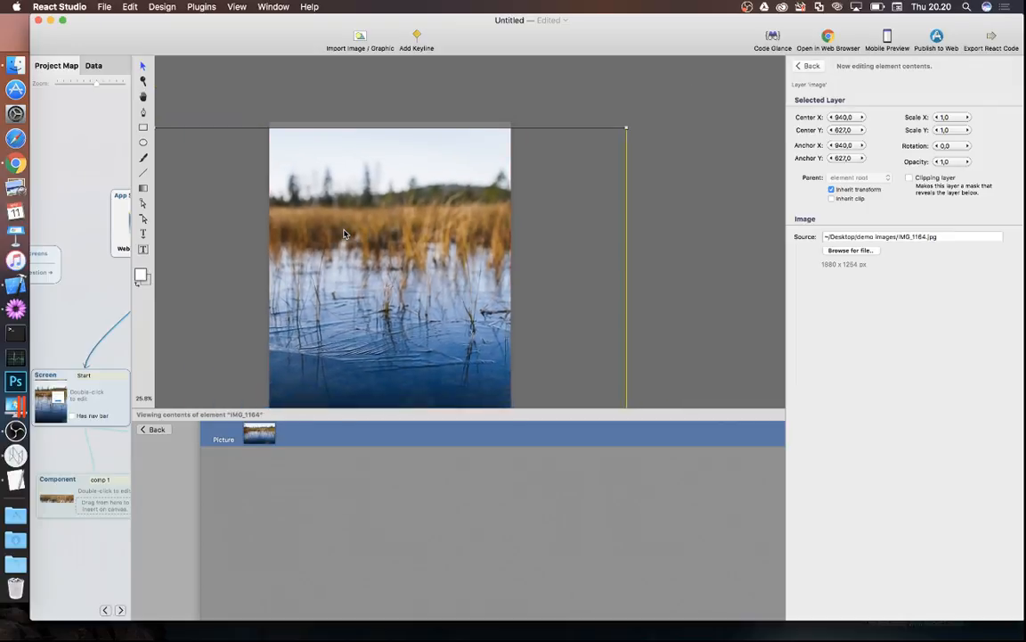
scroll(344, 233, "down", 2)
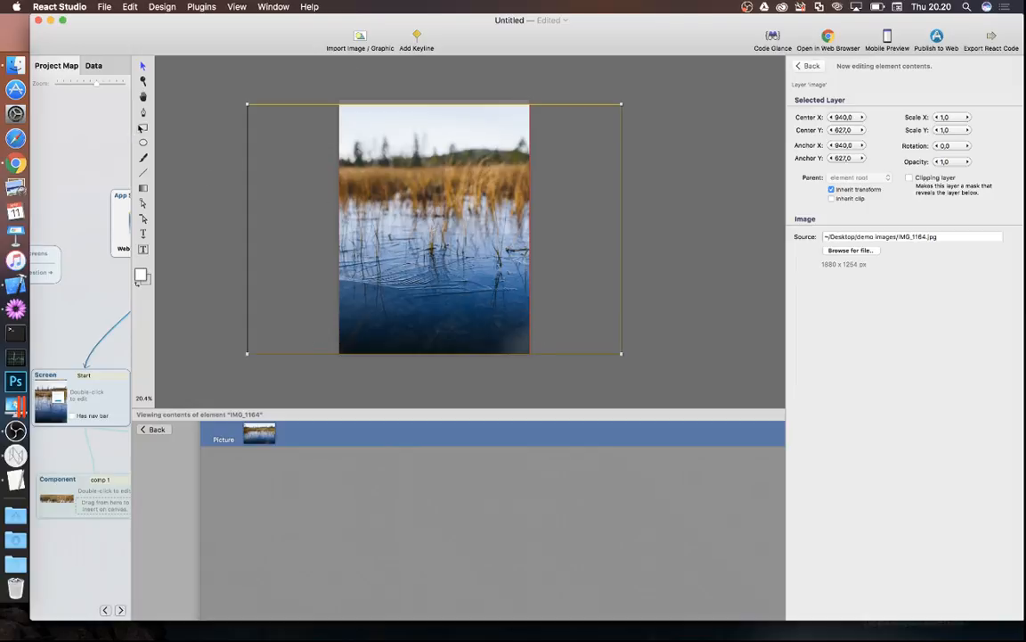
left_click(142, 128)
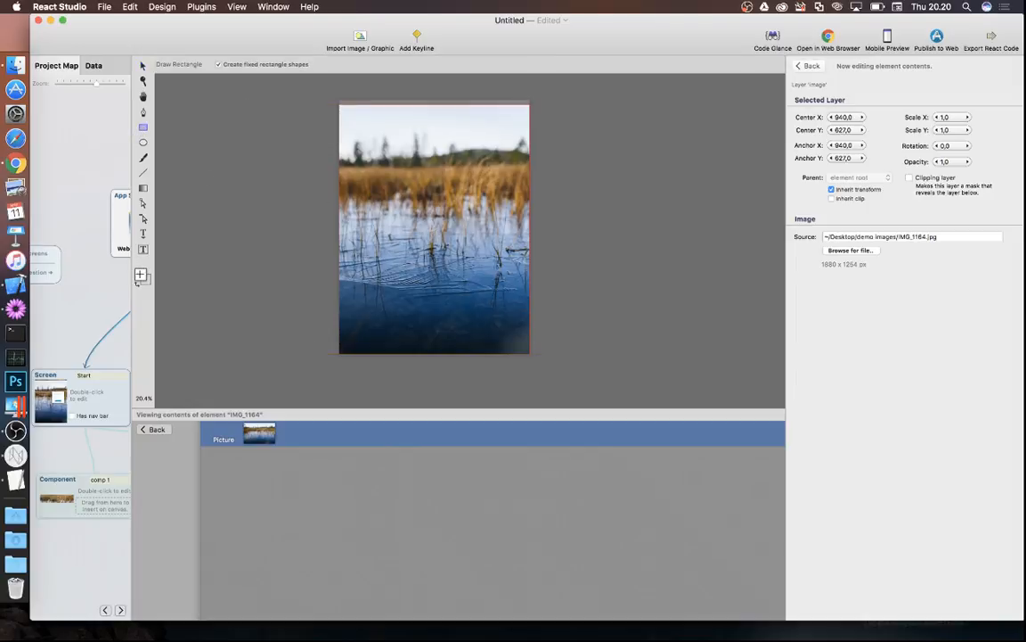
left_click(140, 276)
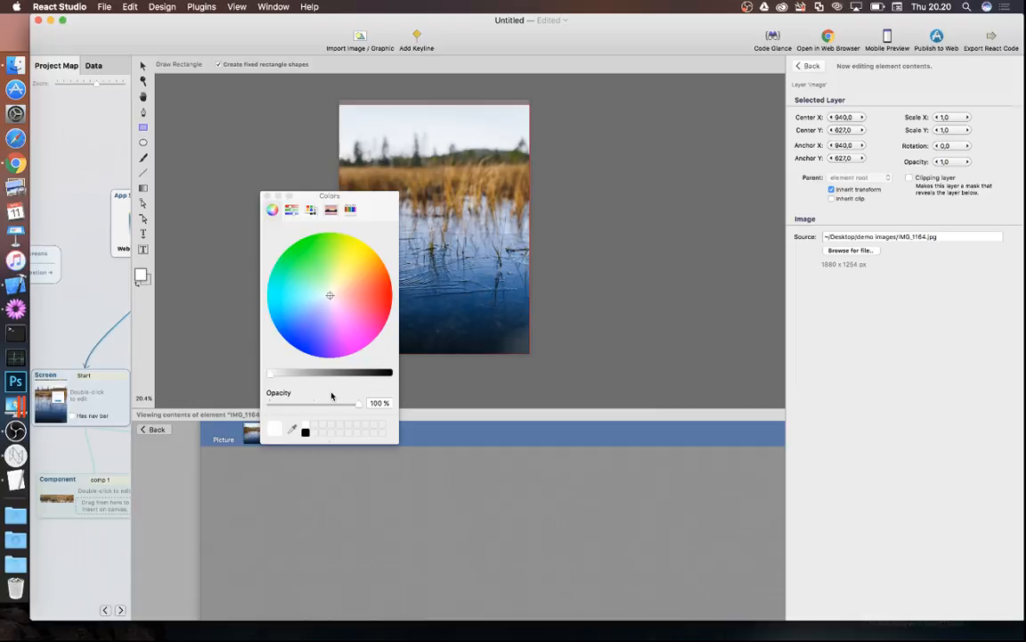
left_click(306, 431)
left_click(290, 406)
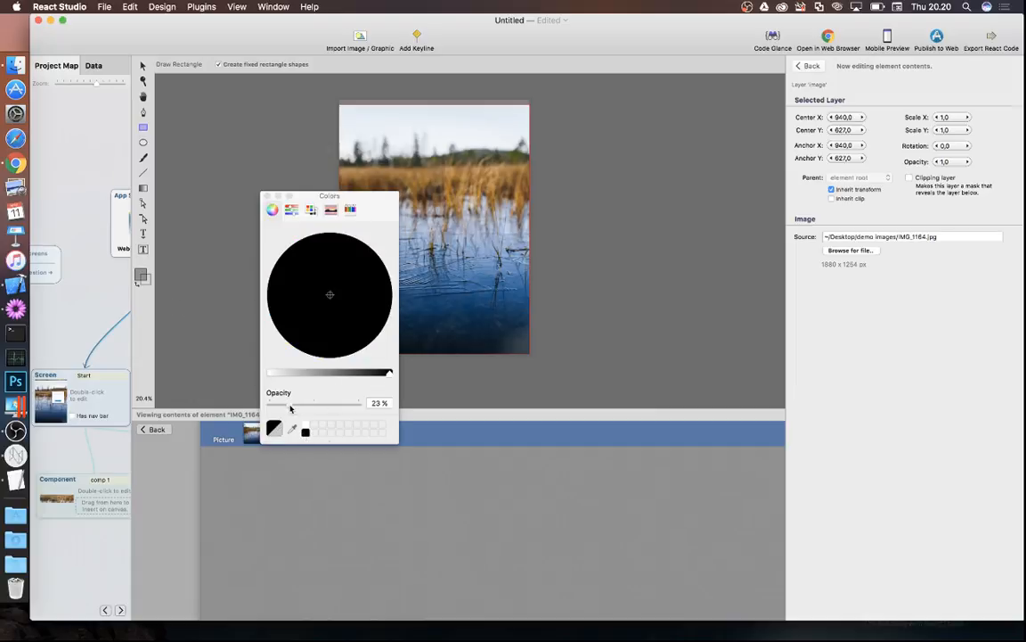
left_click_drag(290, 407, 286, 407)
left_click(265, 196)
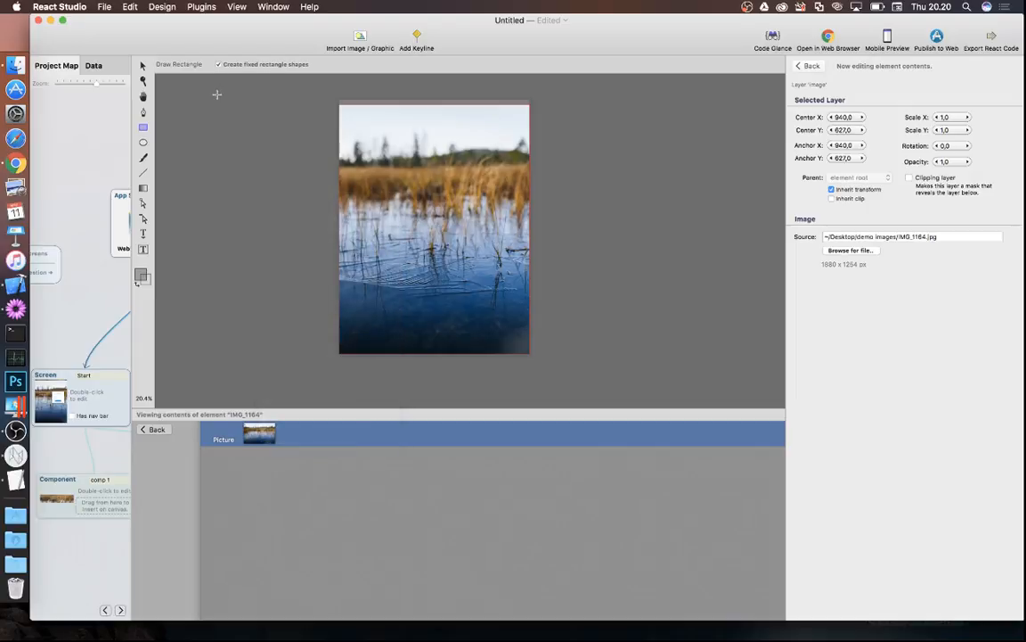
mouse_move(216, 92)
left_mouse_down()
mouse_move(512, 267)
mouse_move(634, 379)
mouse_move(658, 361)
left_mouse_up()
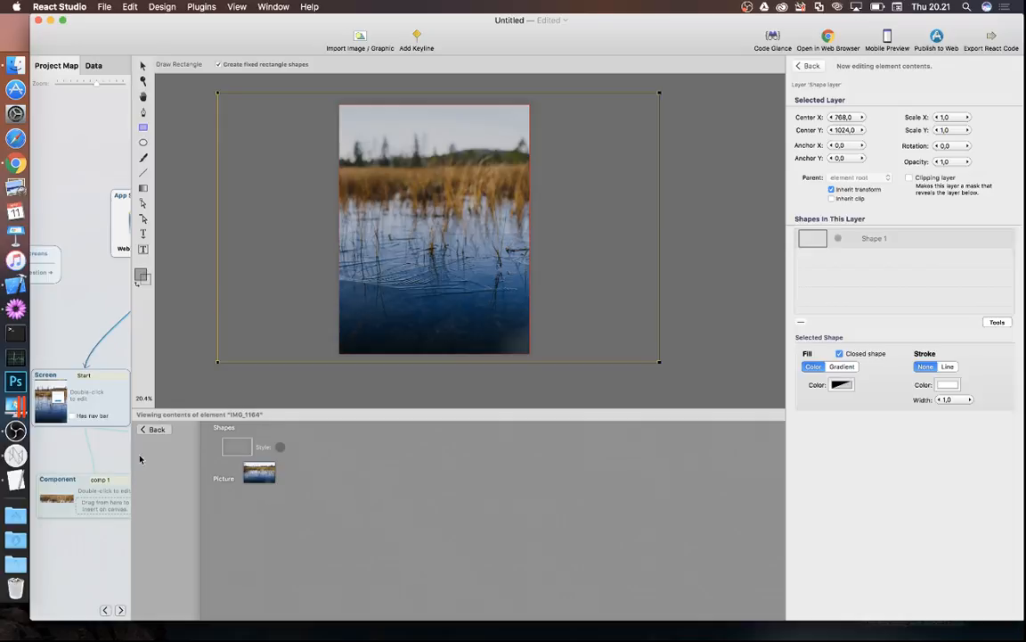
left_click(153, 429)
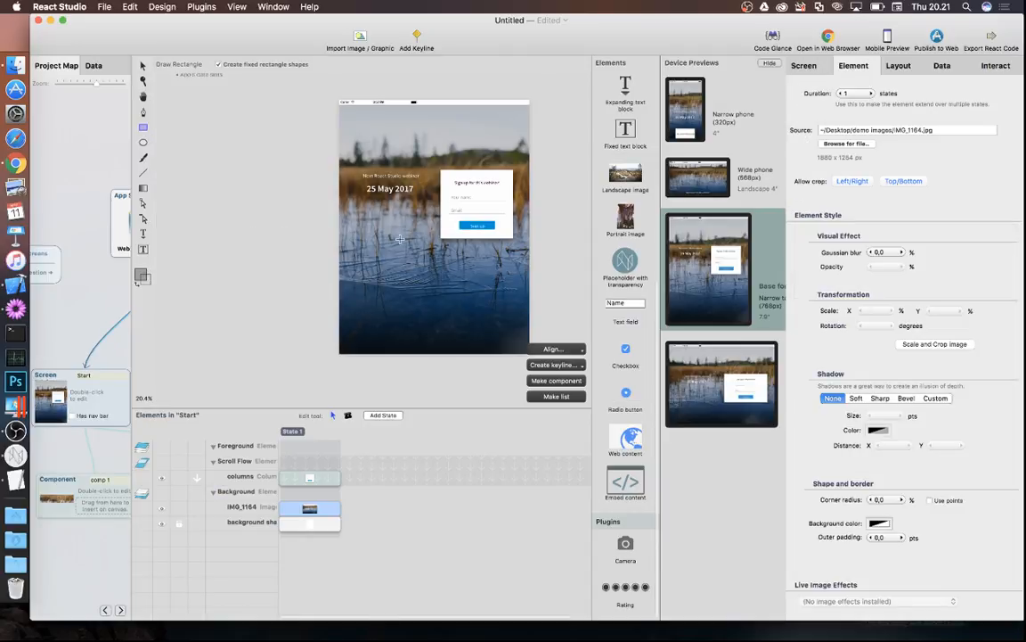
- Compile the app with Open in Web Browser, launching the Dev Server at localhost:3000
left_click(143, 68)
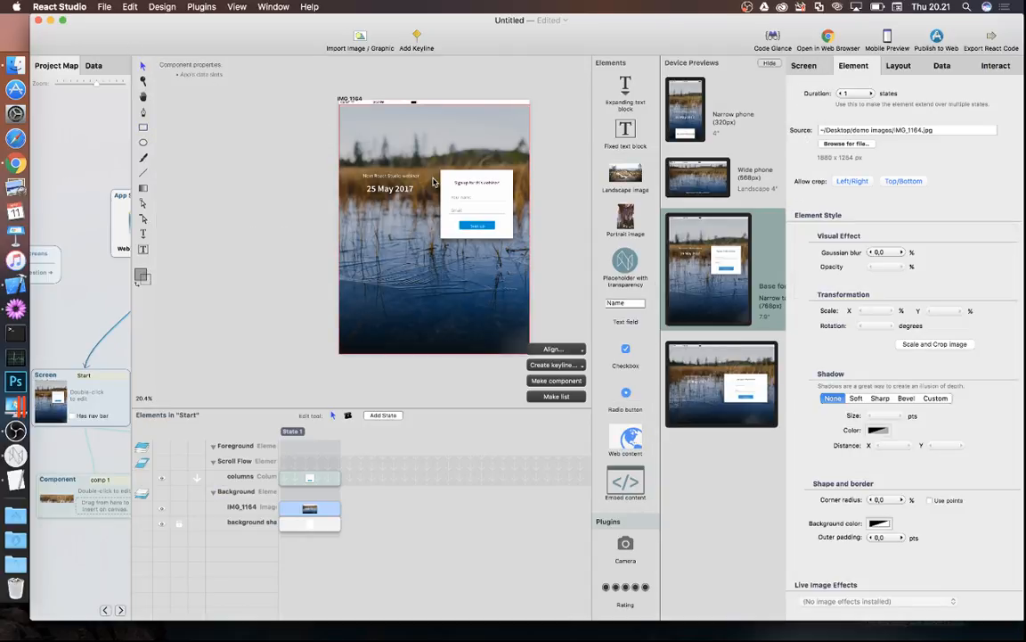
scroll(434, 182, "up", 5)
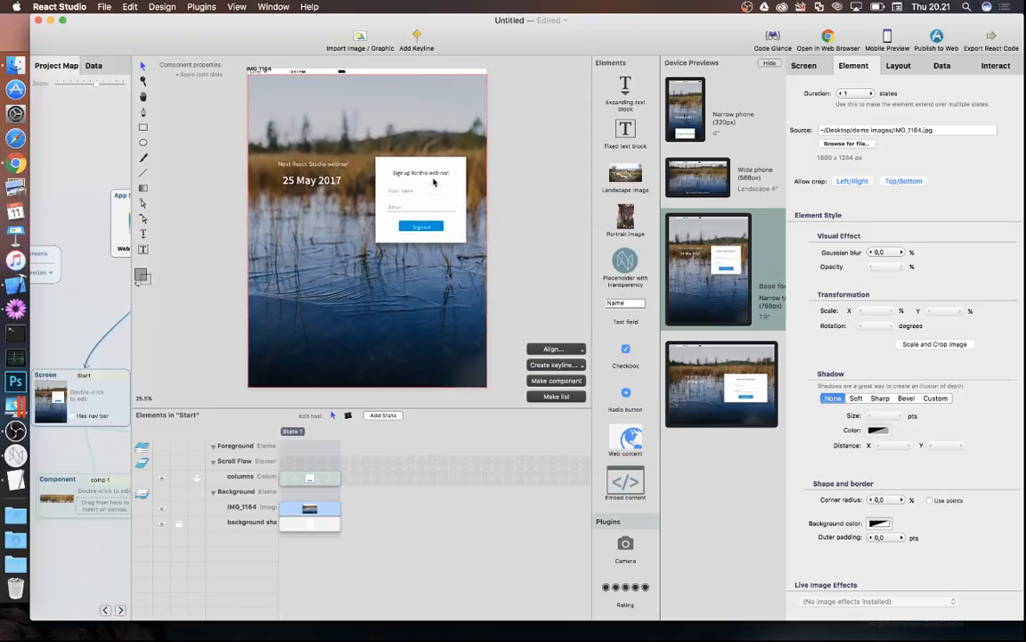
scroll(434, 181, "up", 4)
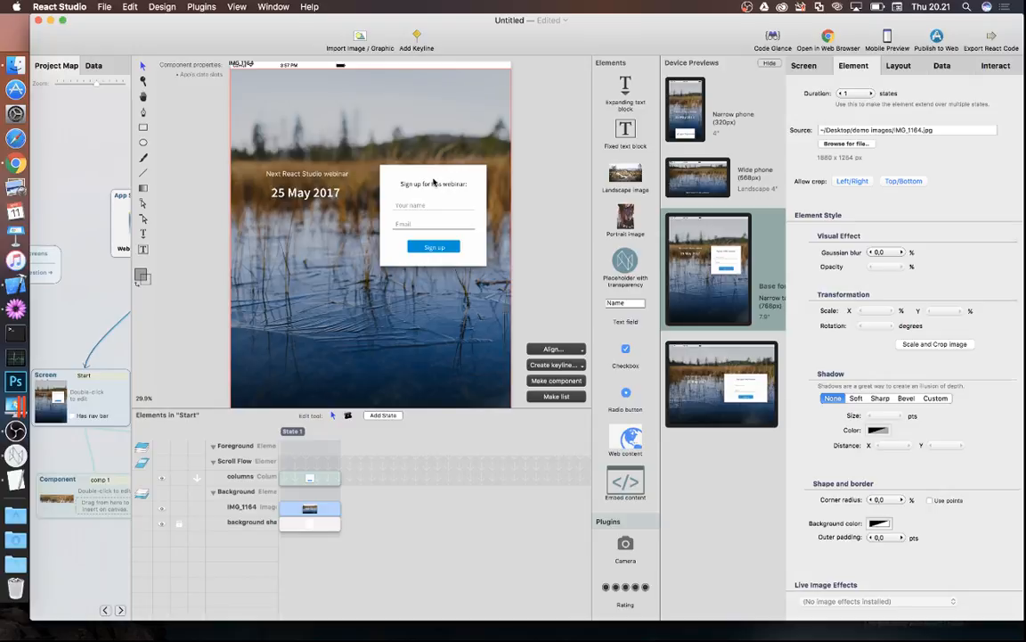
scroll(434, 182, "up", 1)
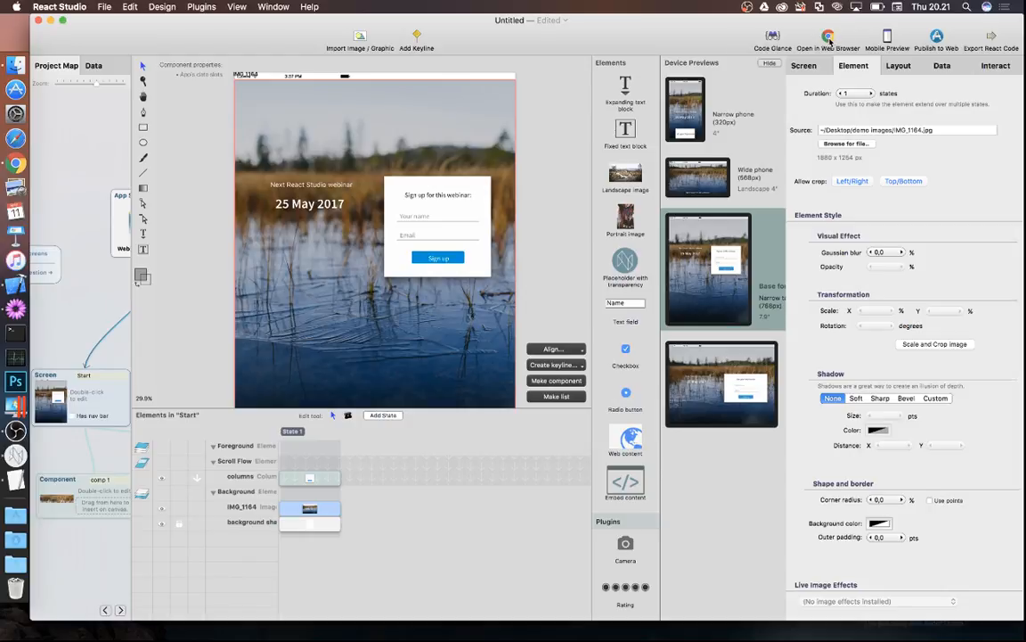
left_click(828, 39)
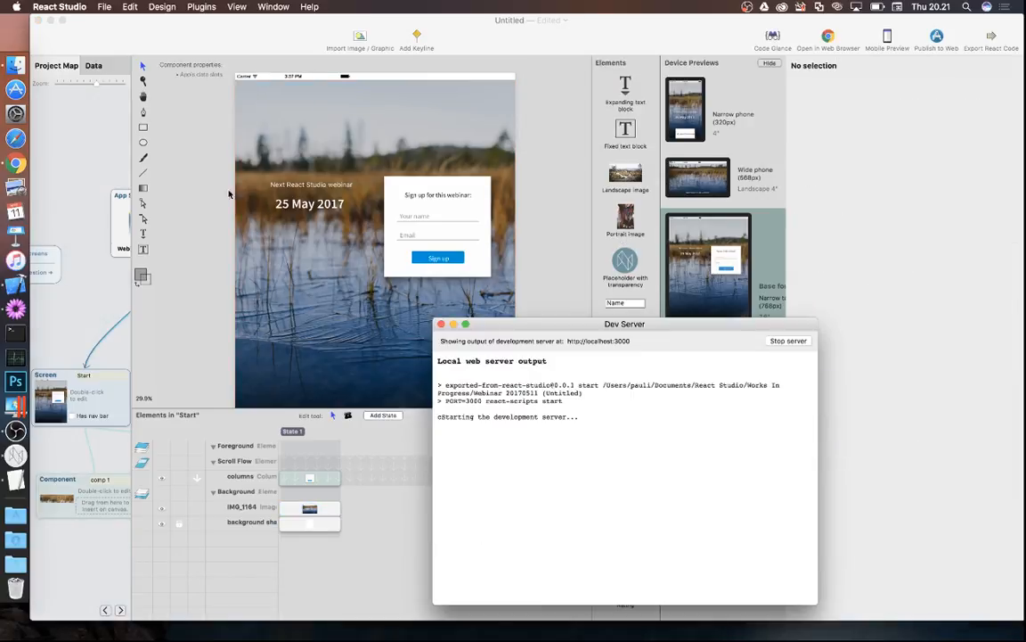
- Test the localhost:3000 preview's reflow in Chrome against the live page, then return to React Studio
left_click(17, 168)
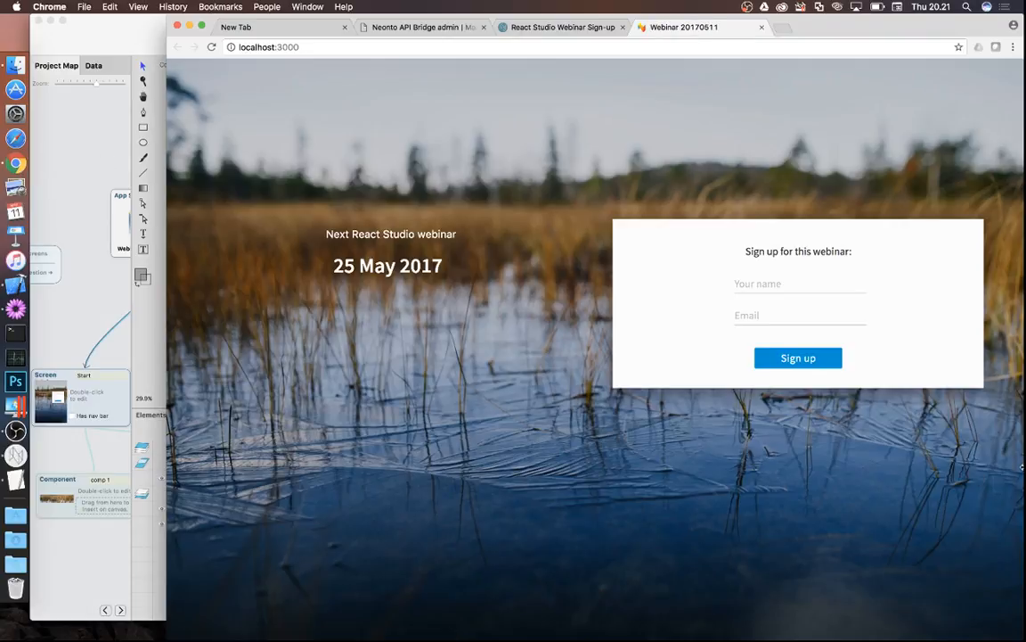
left_click_drag(1023, 466, 836, 486)
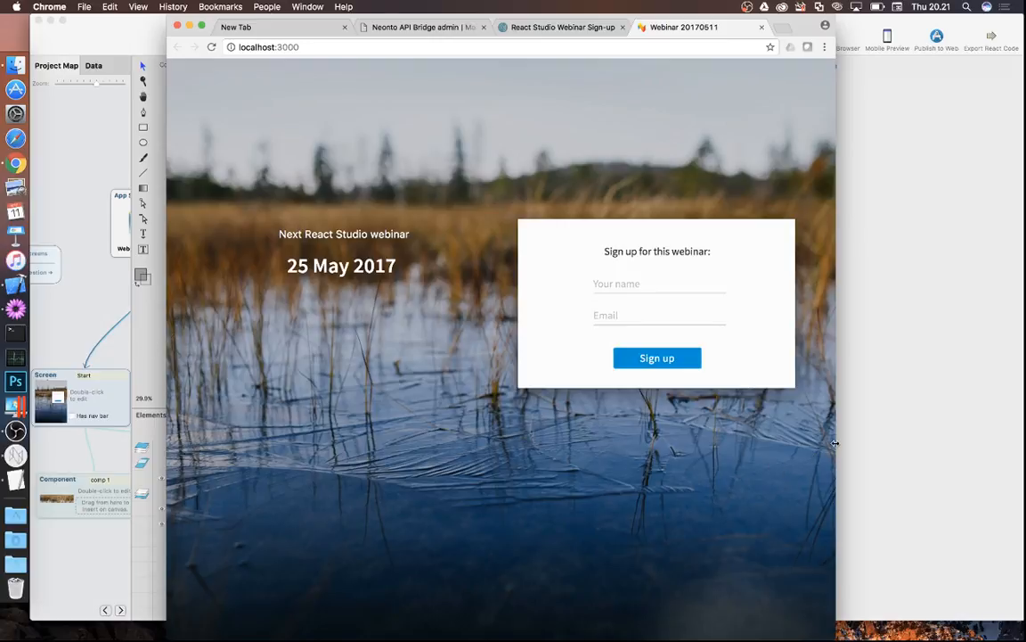
left_click_drag(836, 459, 861, 460)
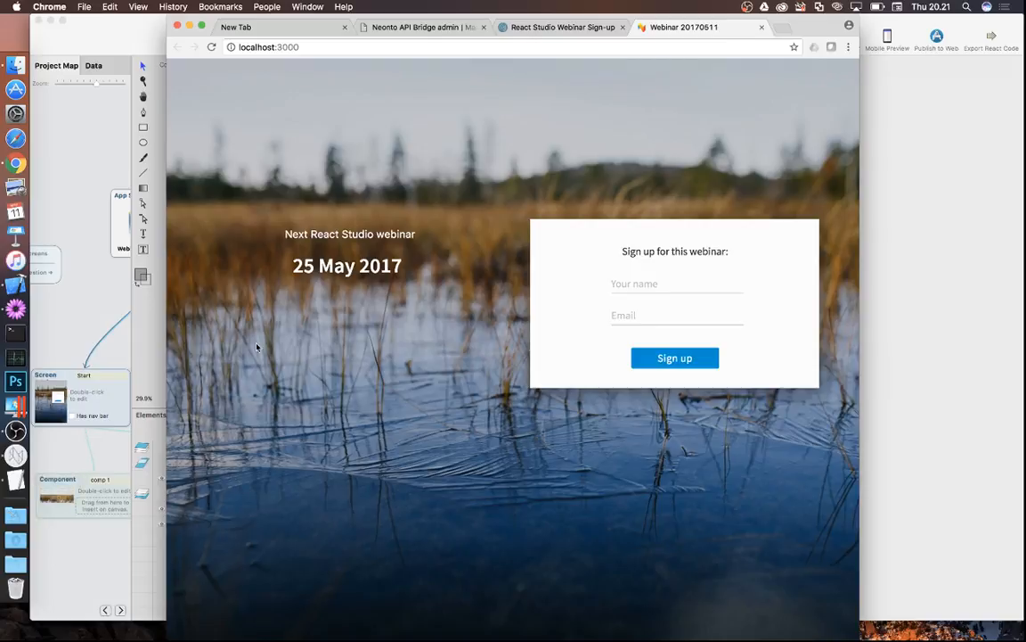
left_click(547, 29)
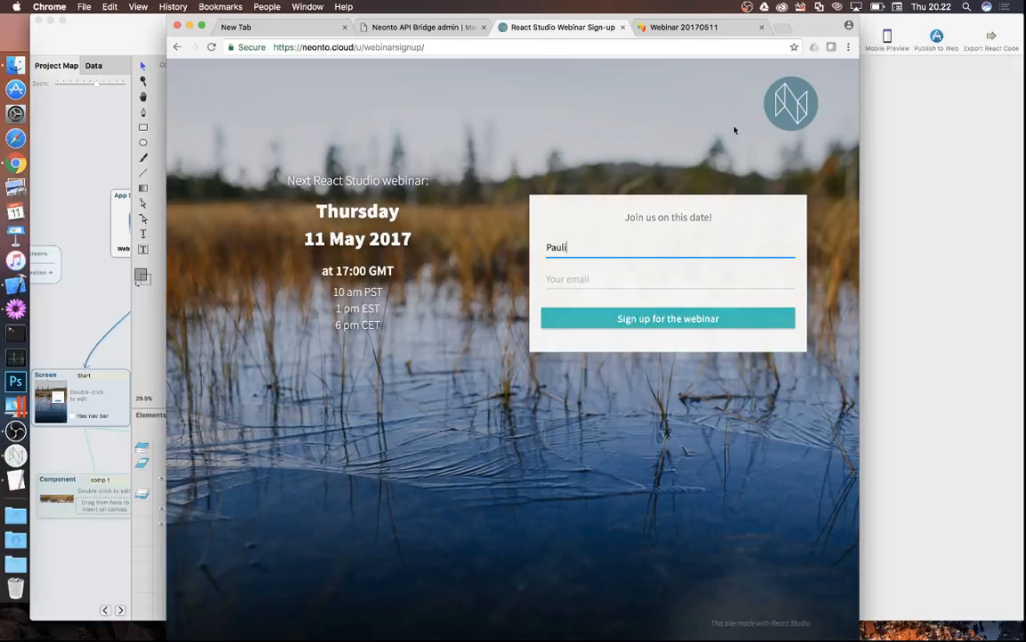
left_click(687, 29)
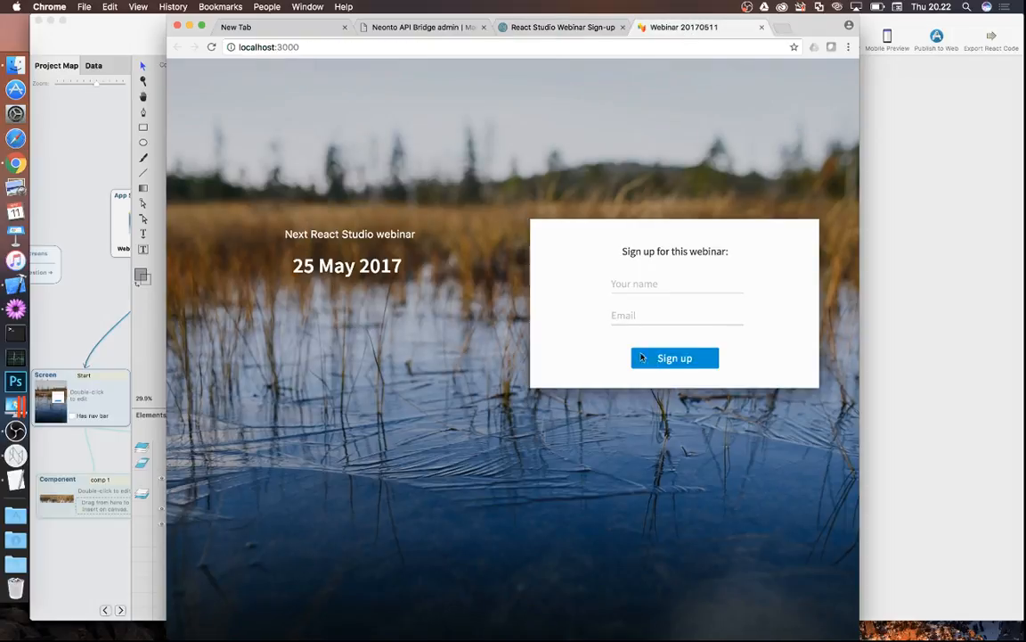
left_click(100, 290)
left_click(99, 269)
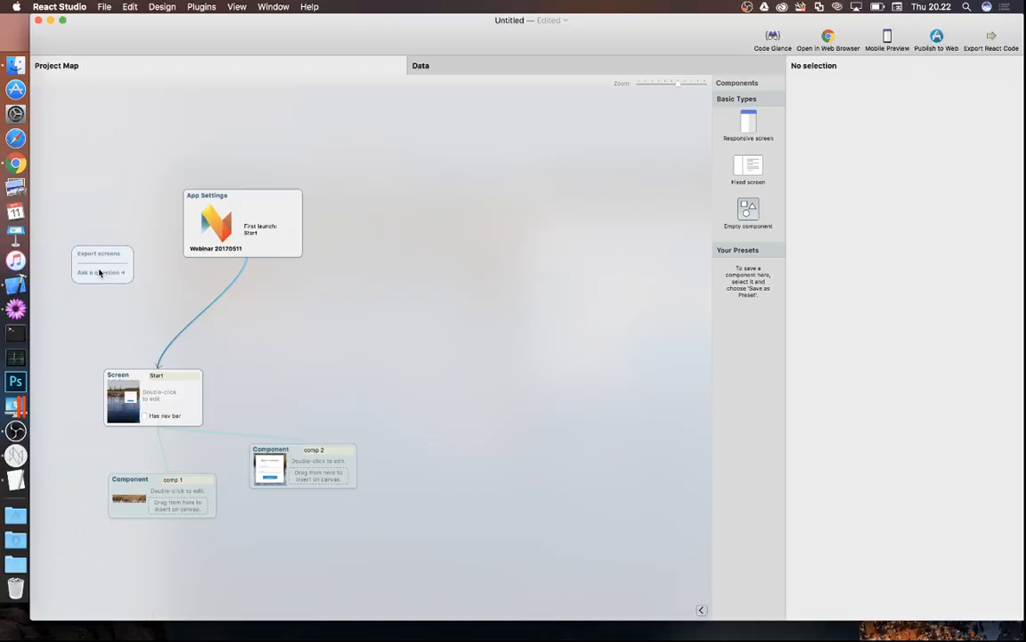
- Change the Action color in App Styles from blue to a light, bright teal, then open the Start screen
left_click(217, 211)
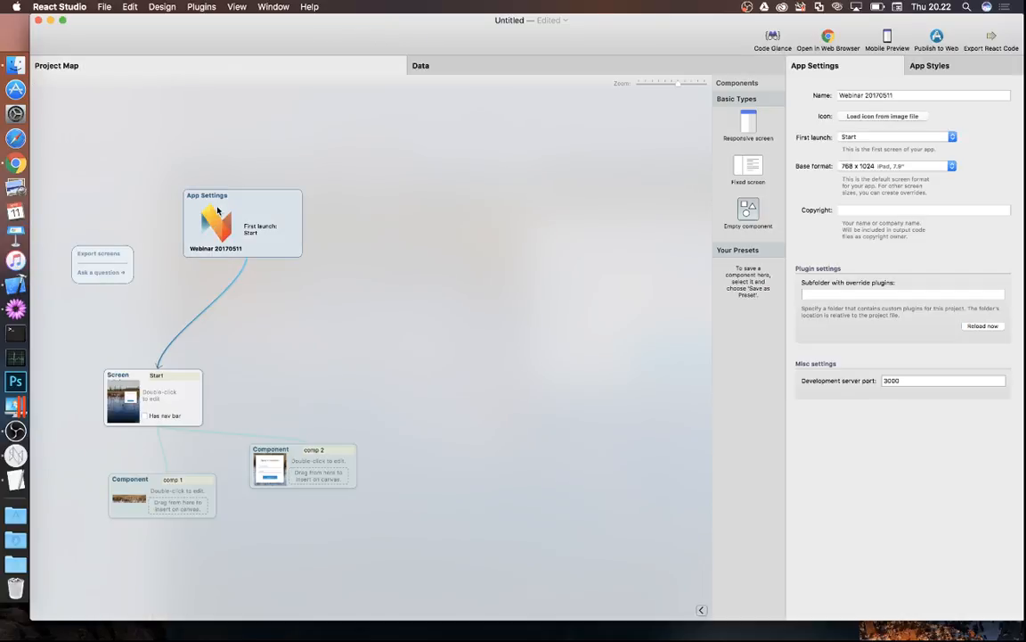
left_click(929, 67)
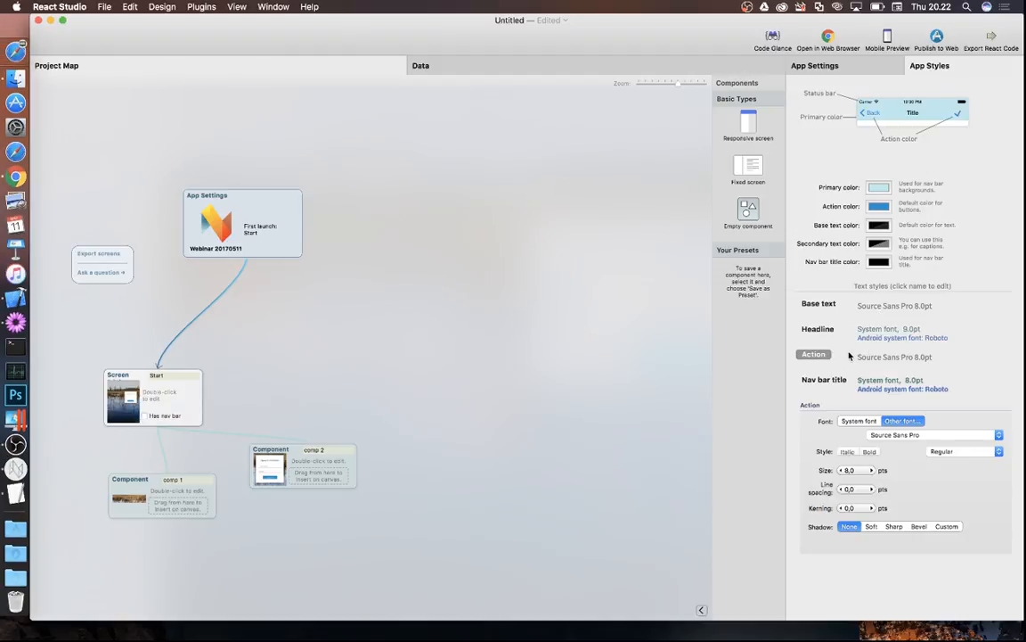
left_click(818, 356)
left_click(887, 207)
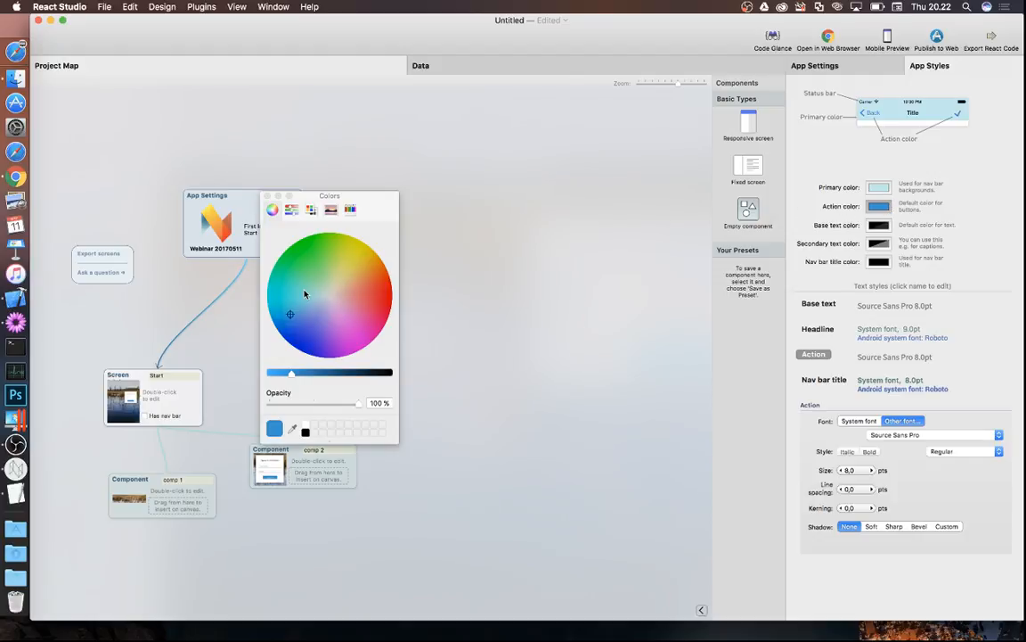
left_click(276, 277)
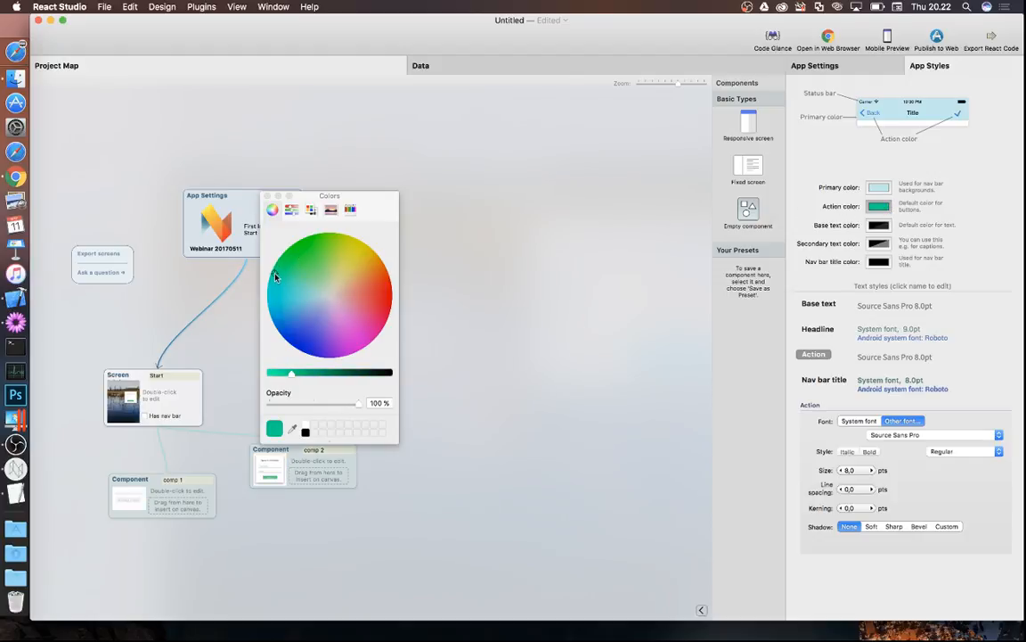
left_click(294, 285)
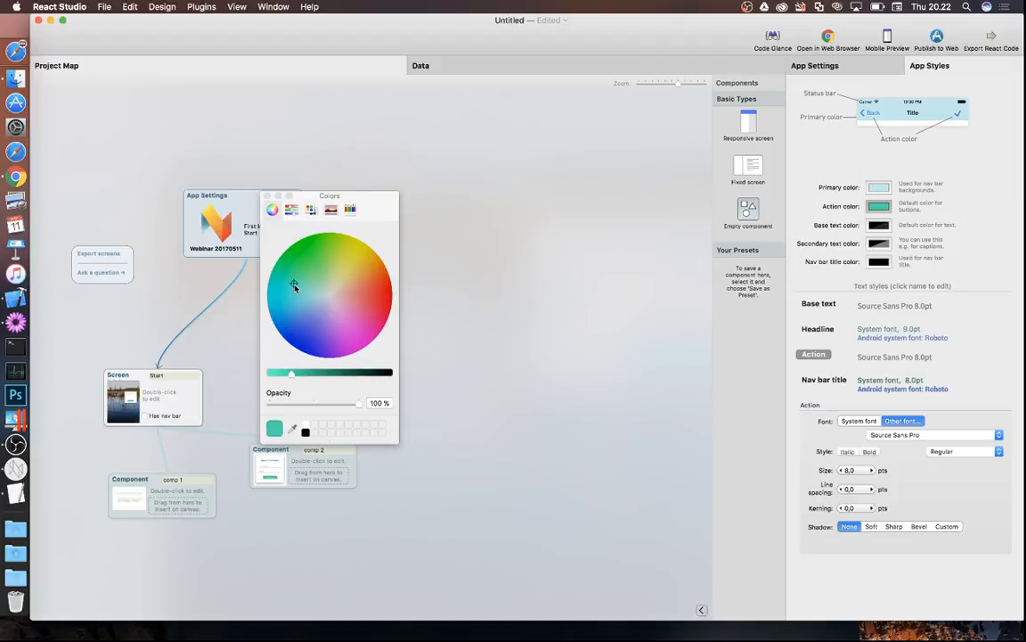
left_click(280, 375)
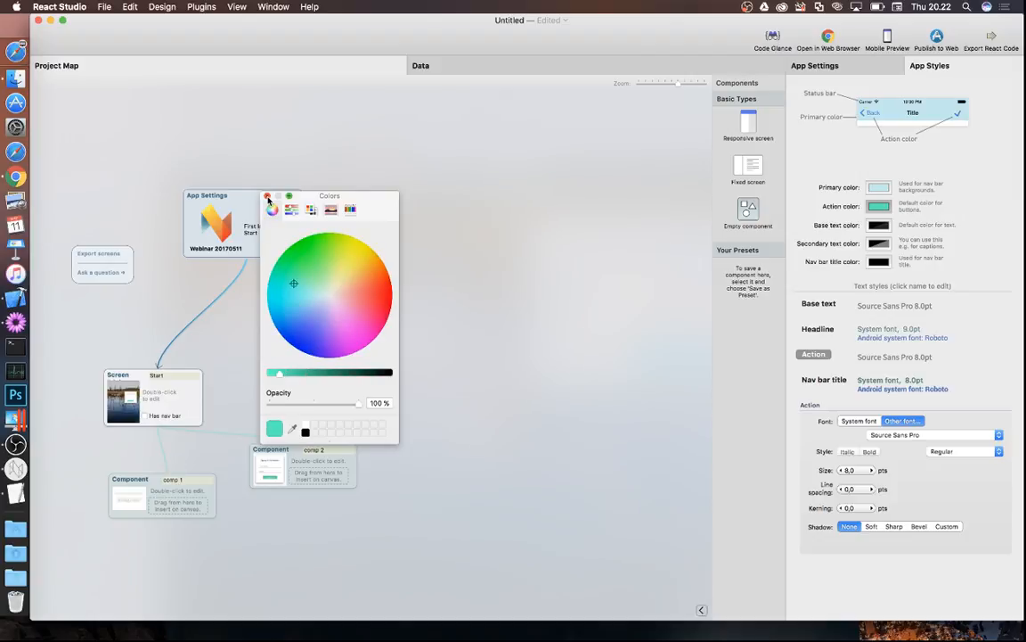
left_click(267, 195)
double_click(167, 399)
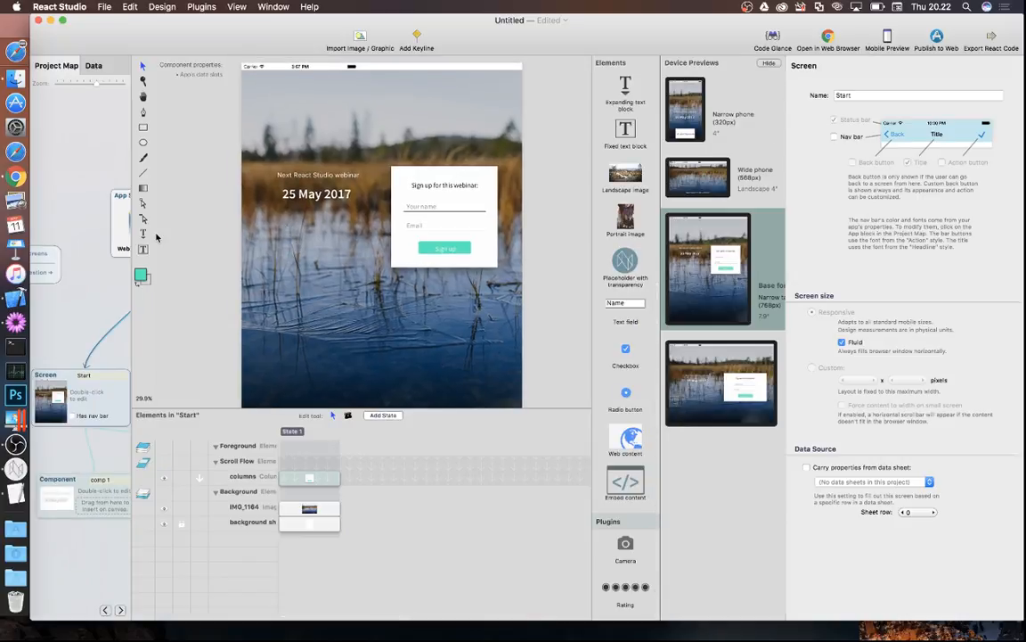
- Darken the Action color in App Styles and shift it slightly toward blue, then return to the project map
left_click(108, 201)
left_click(929, 65)
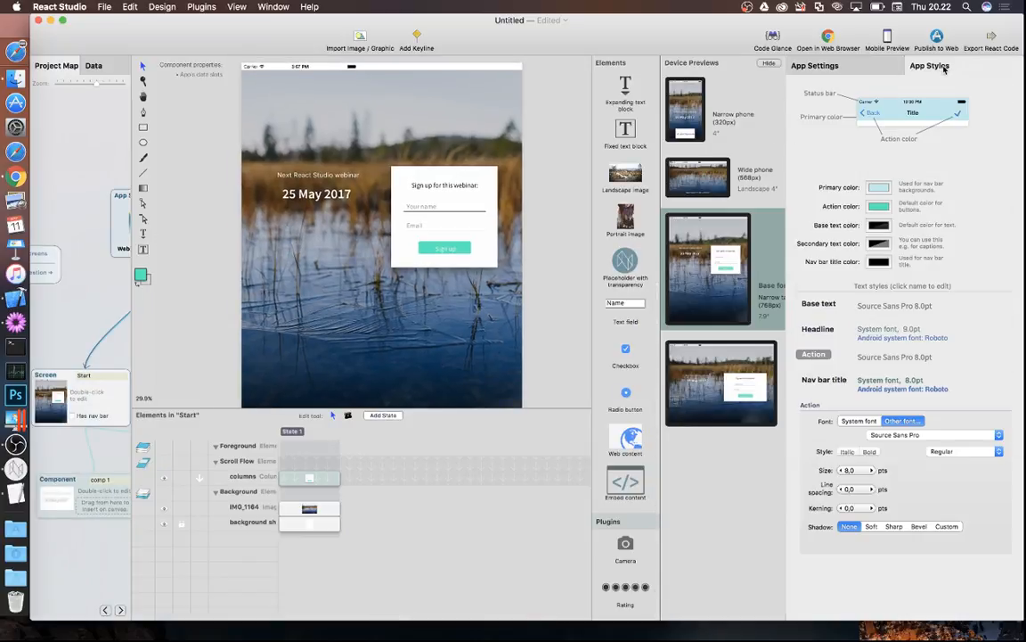
left_click(878, 206)
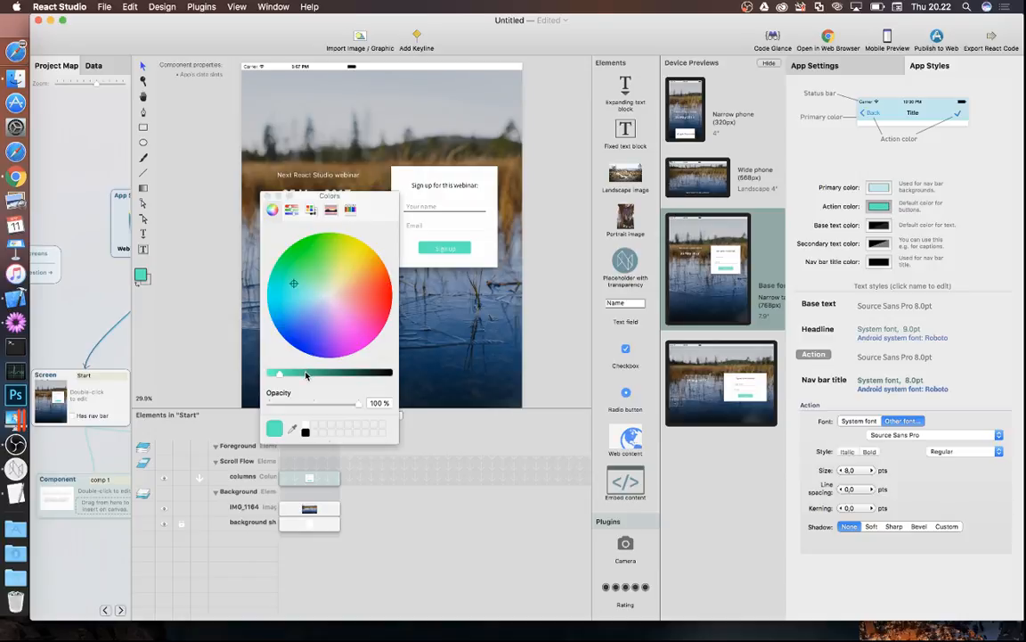
left_click_drag(306, 375, 296, 374)
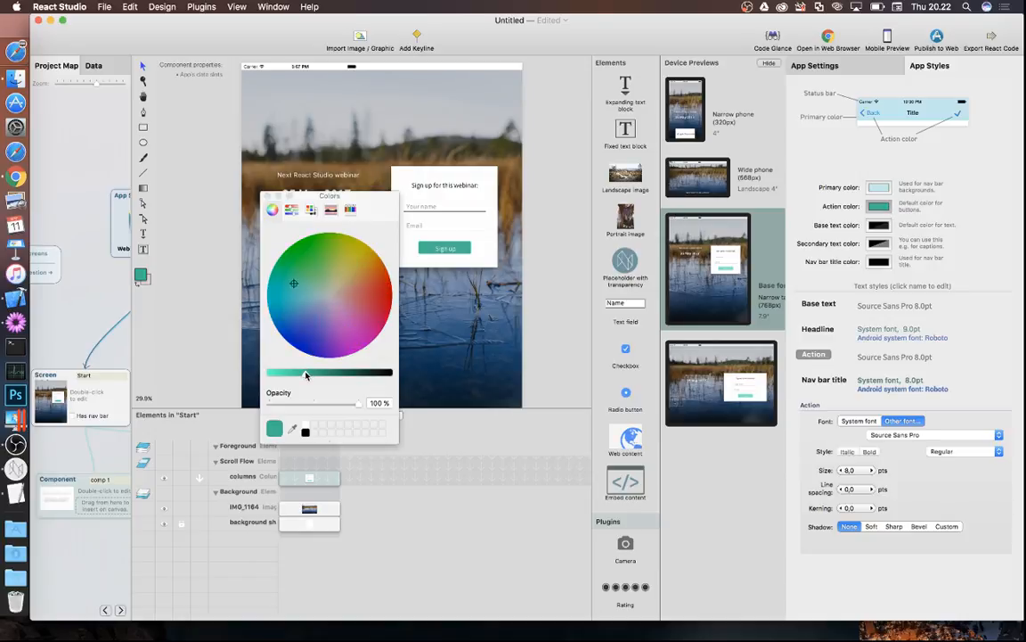
left_click(291, 290)
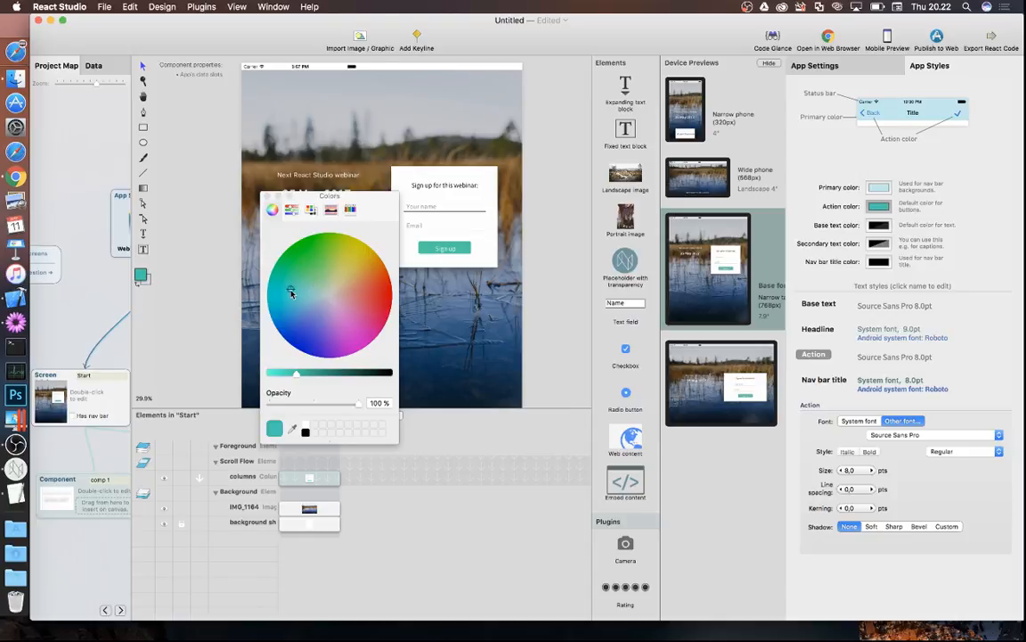
left_click(268, 196)
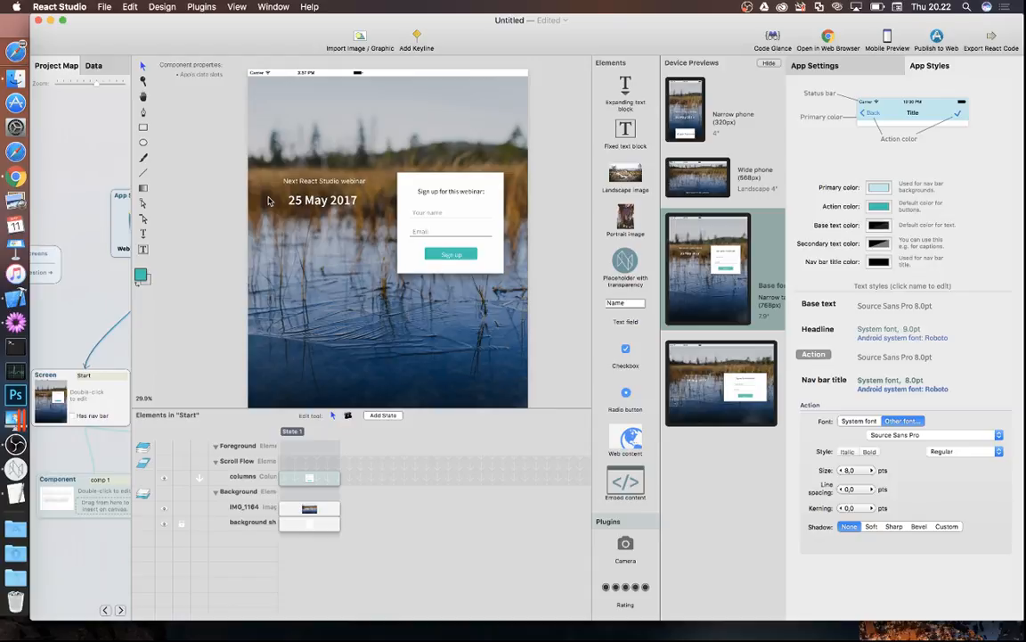
left_click(111, 351)
- Open comp 2 from the Project Map and select its Sign up button
double_click(313, 464)
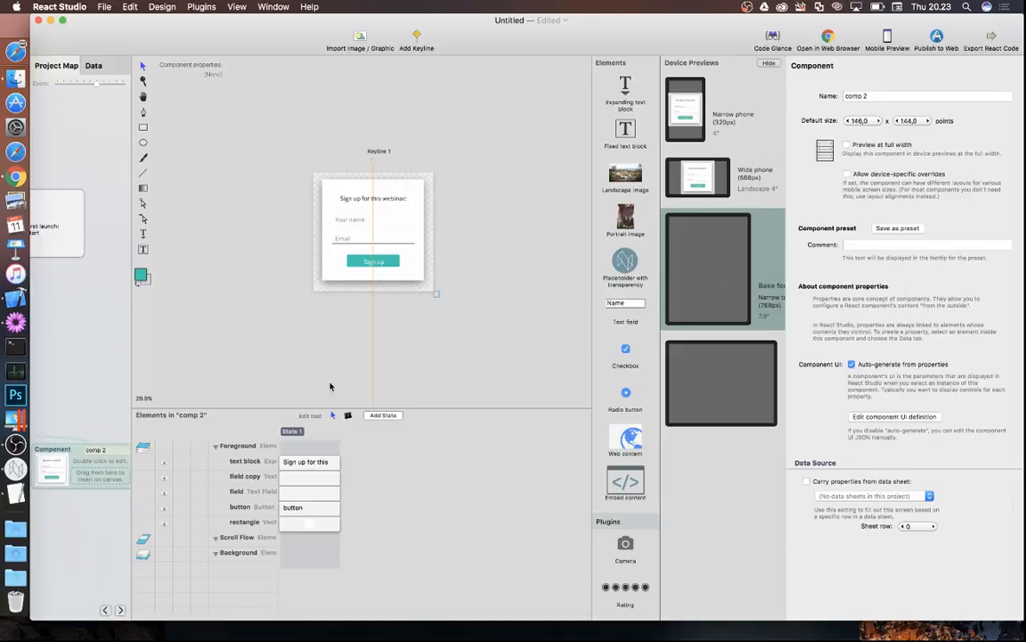
scroll(391, 198, "up", 4)
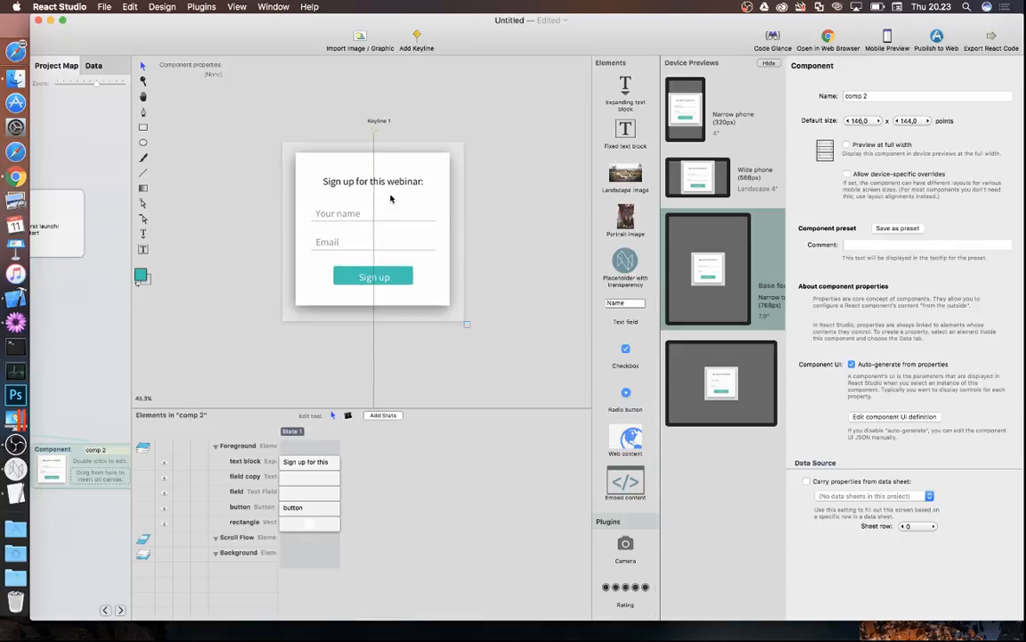
scroll(392, 198, "down", 2)
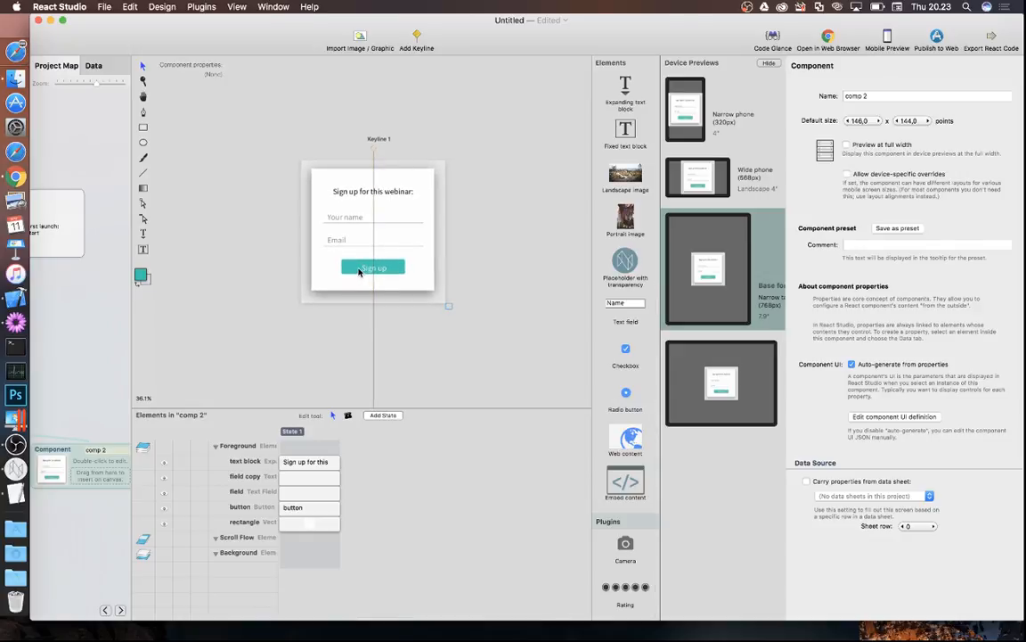
left_click(359, 270)
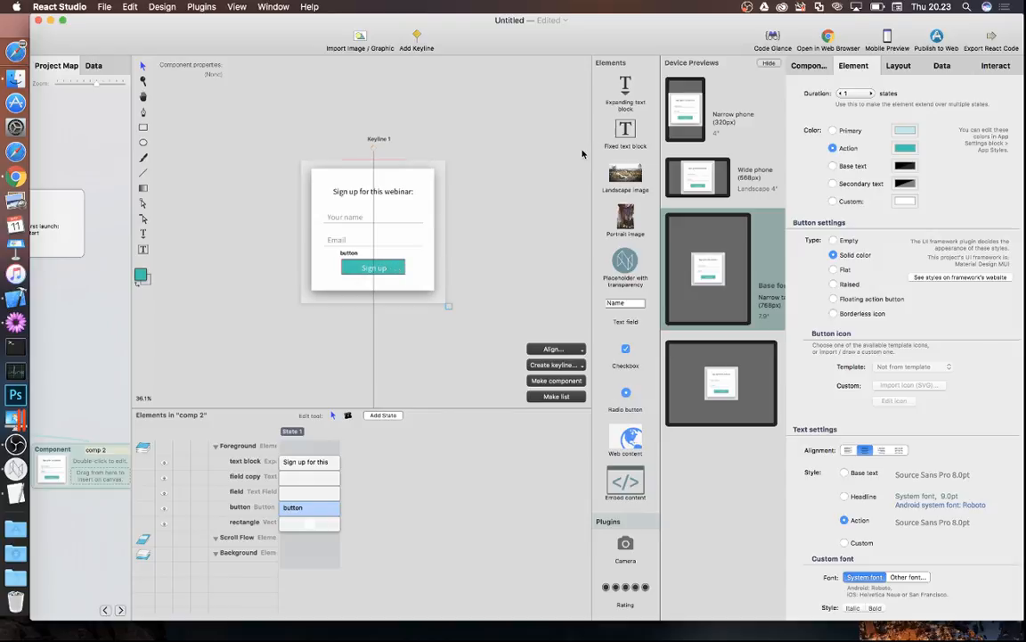
- Give the Sign up button a When user taps interaction that runs Update data with a Plugin target
left_click(1000, 69)
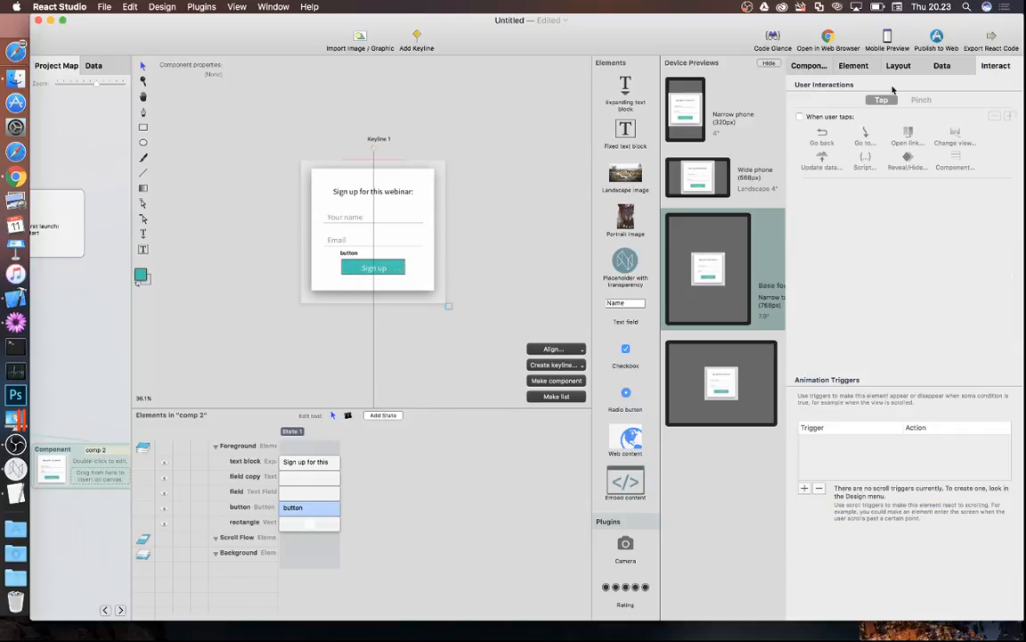
left_click(801, 116)
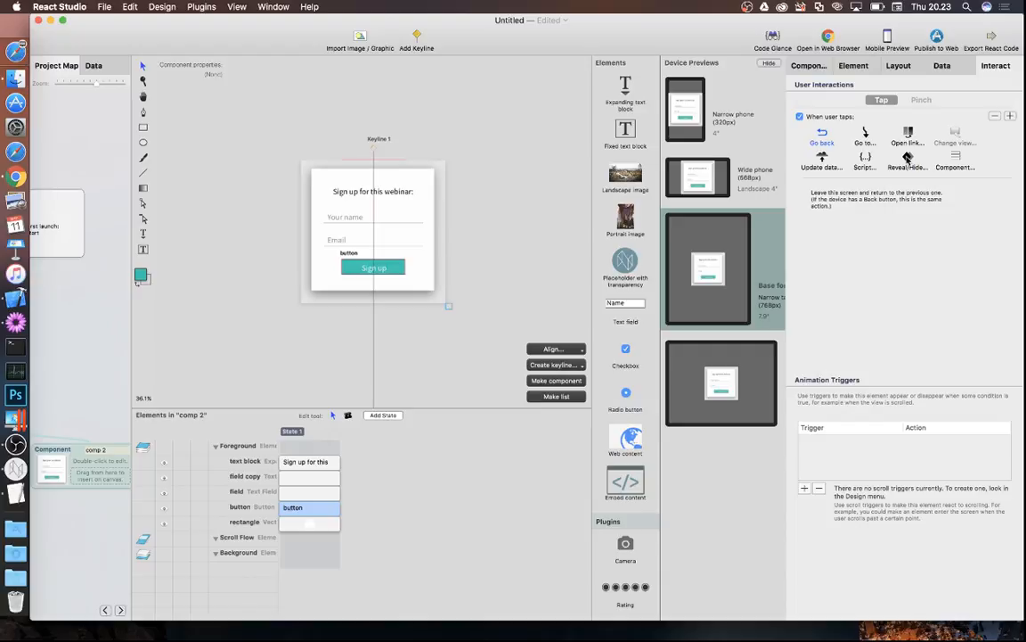
left_click(821, 158)
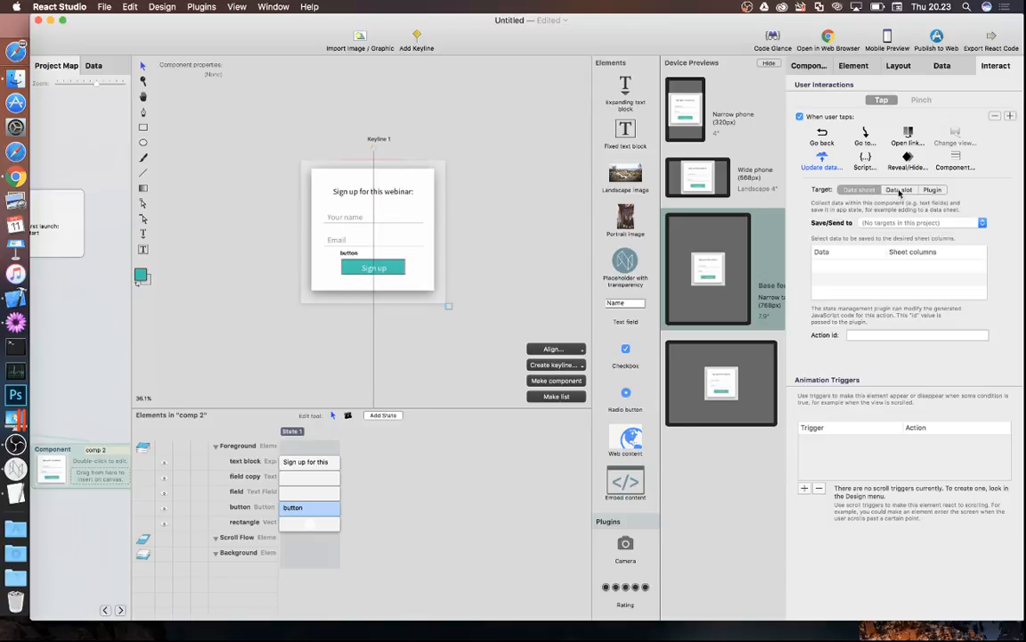
left_click(934, 189)
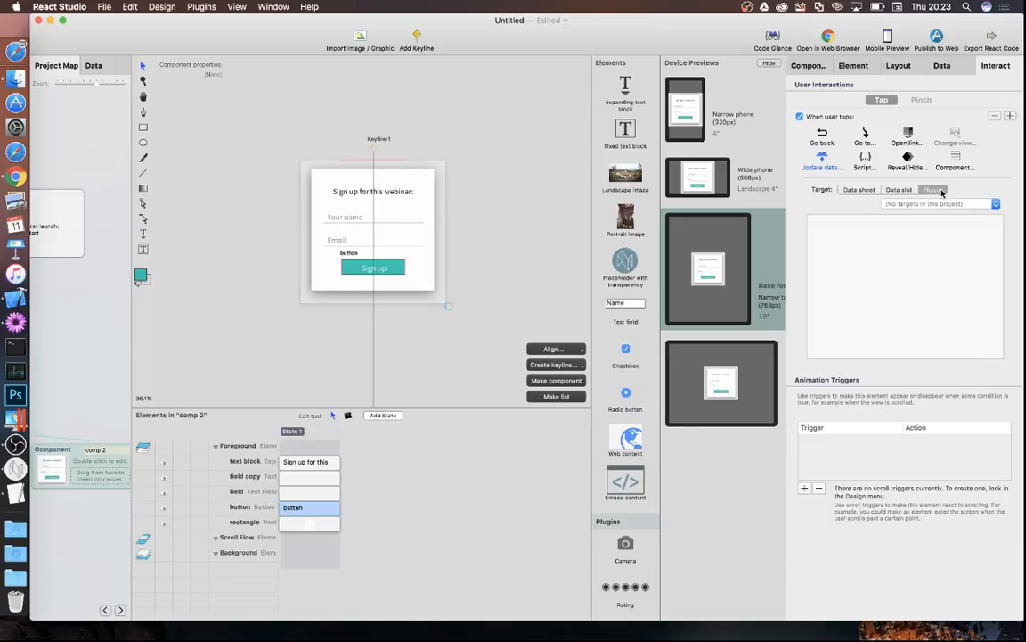
left_click(996, 204)
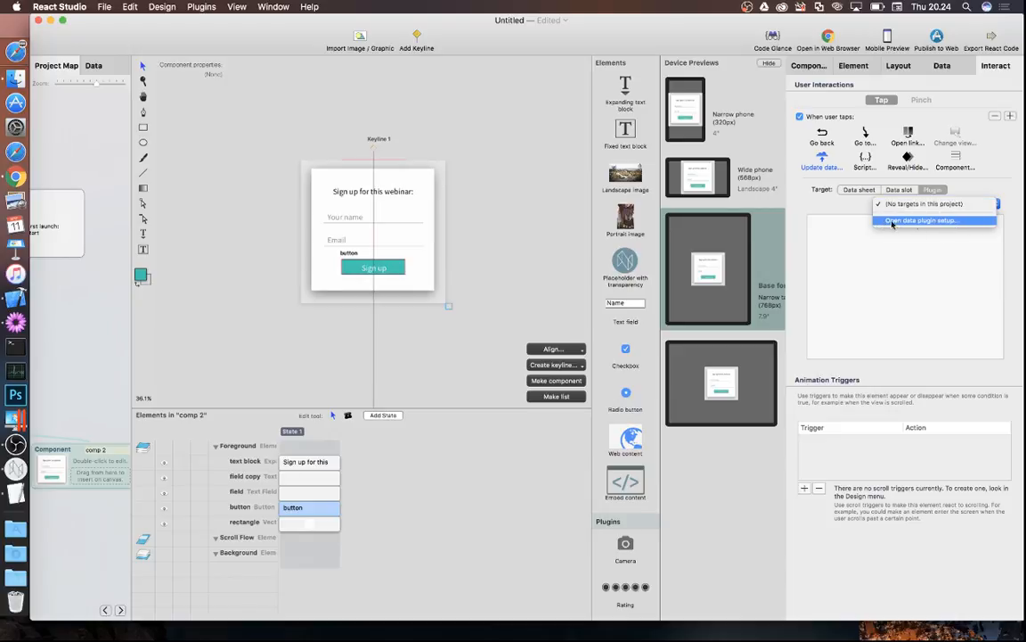
- Open Data Plugin Setup and list the available plugin types via Add...
left_click(968, 225)
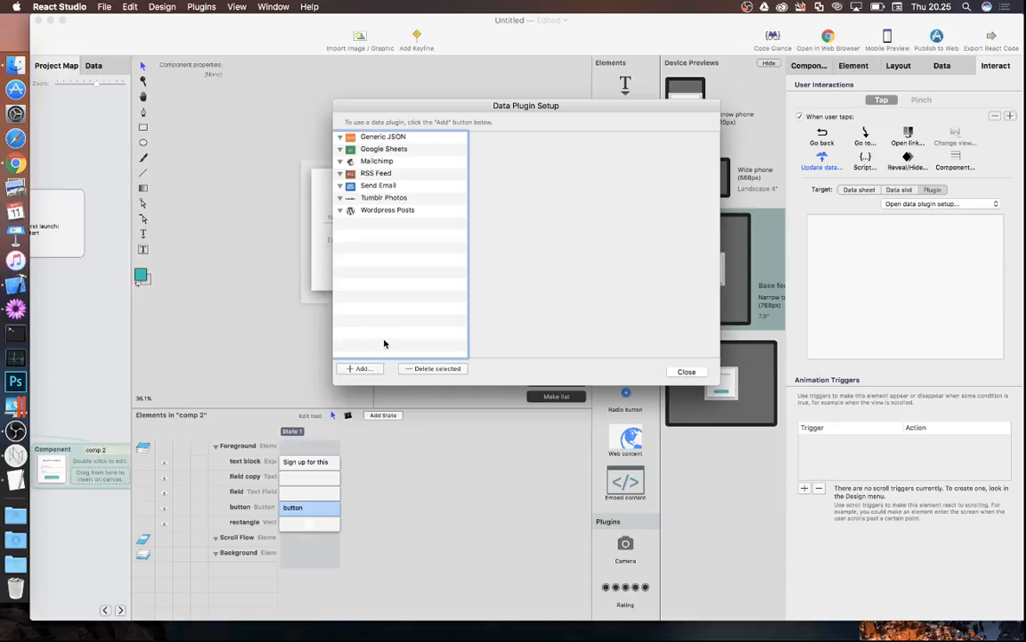
left_click(356, 368)
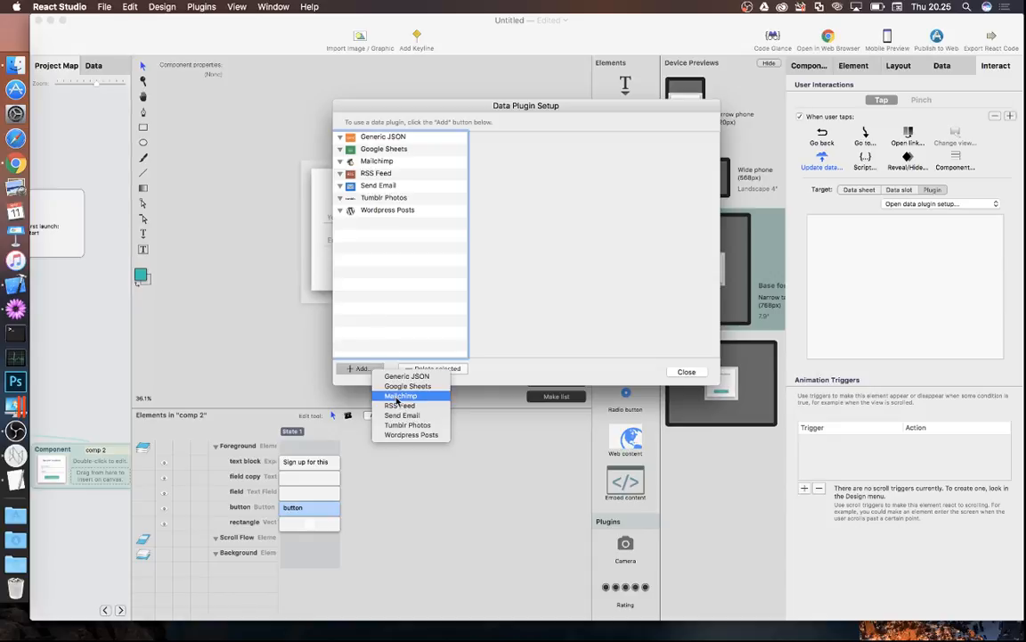
- Add a Mailchimp data plugin and rename it 'Send to list X'
left_click(399, 396)
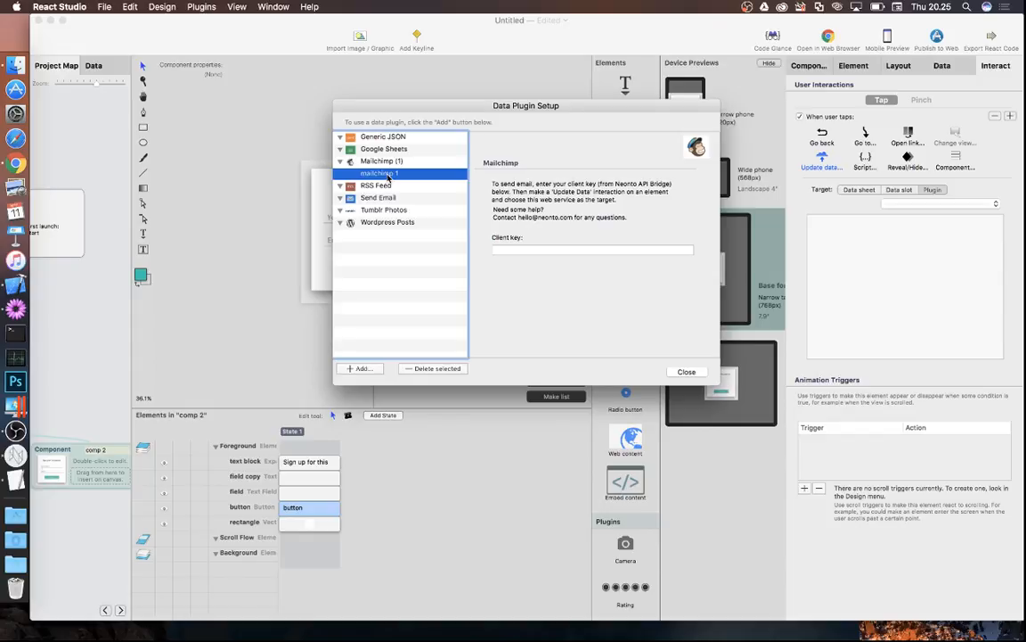
left_click(388, 177)
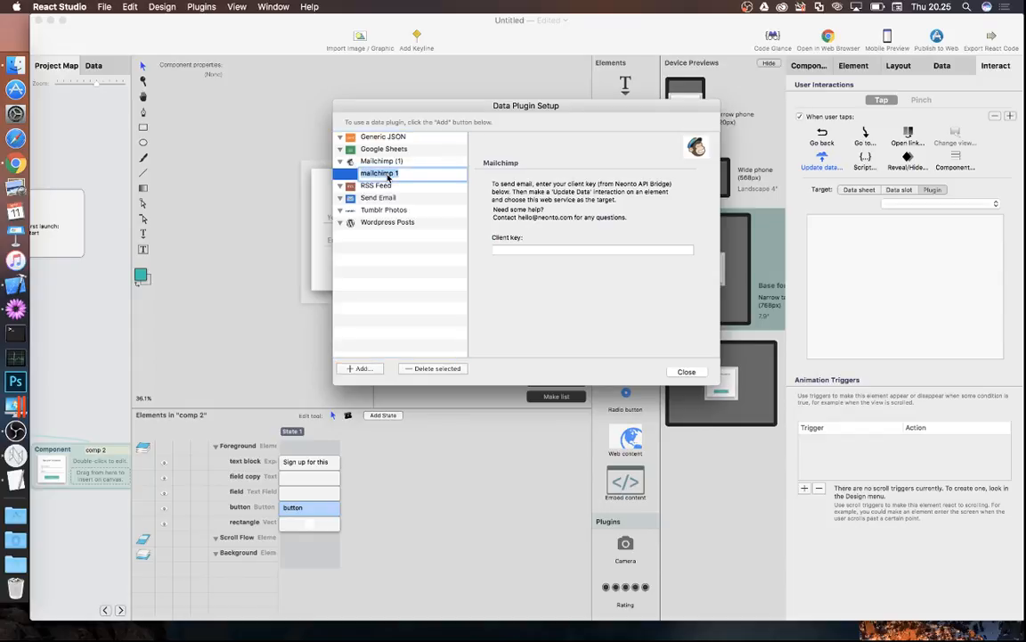
type("Send to list X")
key("Return")
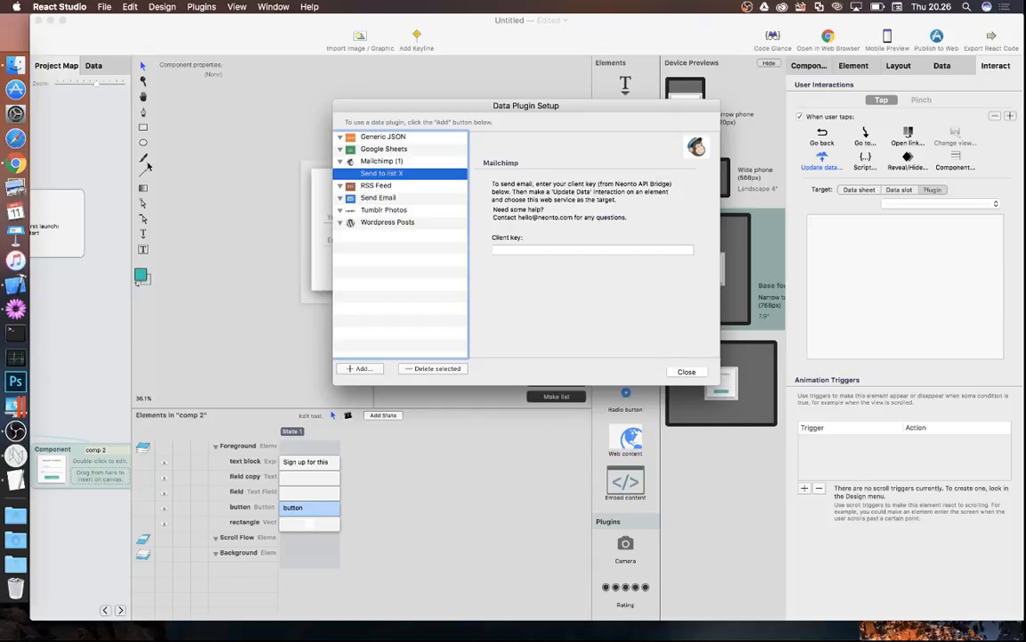
- Switch to Chrome and show the Neonto API Bridge admin tab
left_click(16, 165)
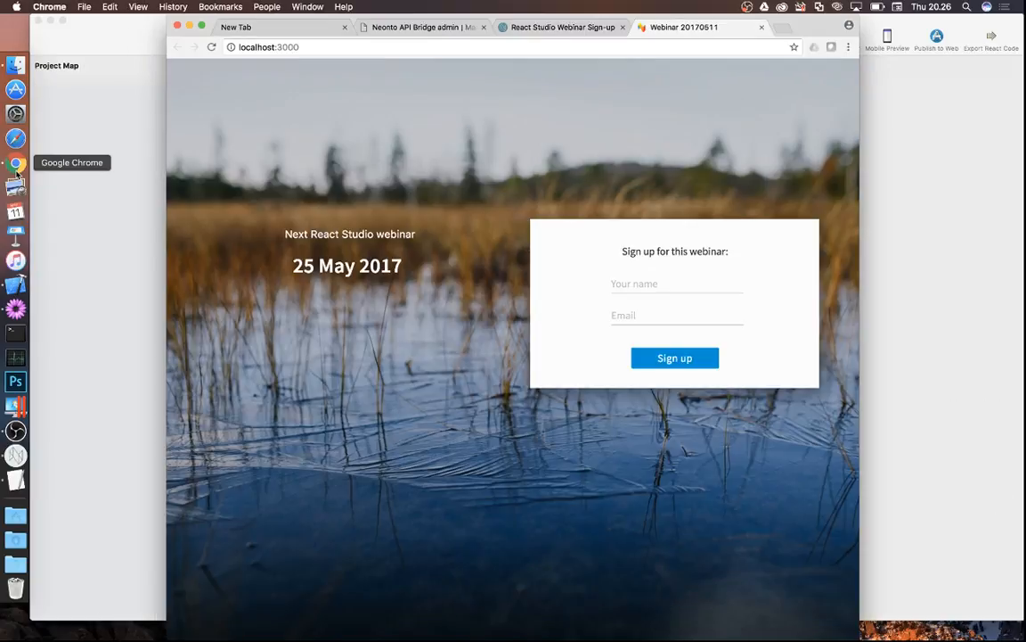
left_click(449, 30)
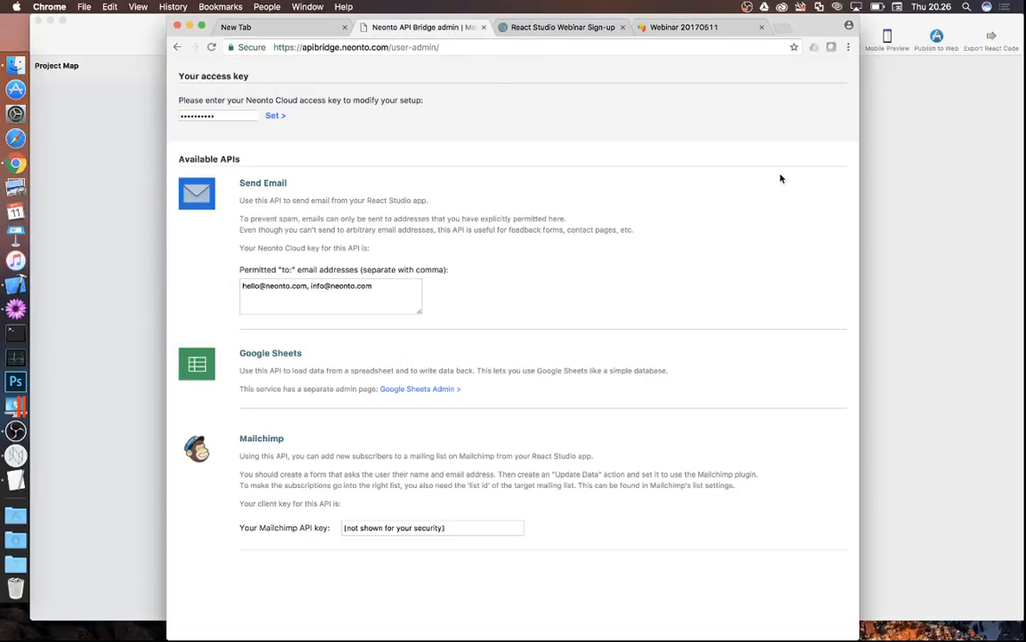
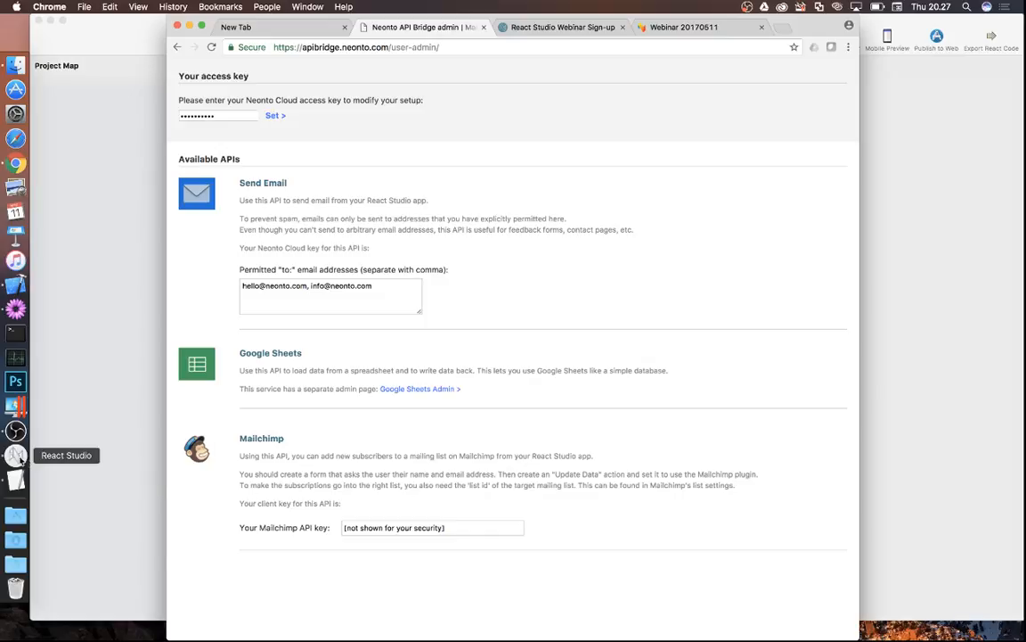
- Return to React Studio's Mailchimp 'Send to list X' plugin setup
left_click(17, 456)
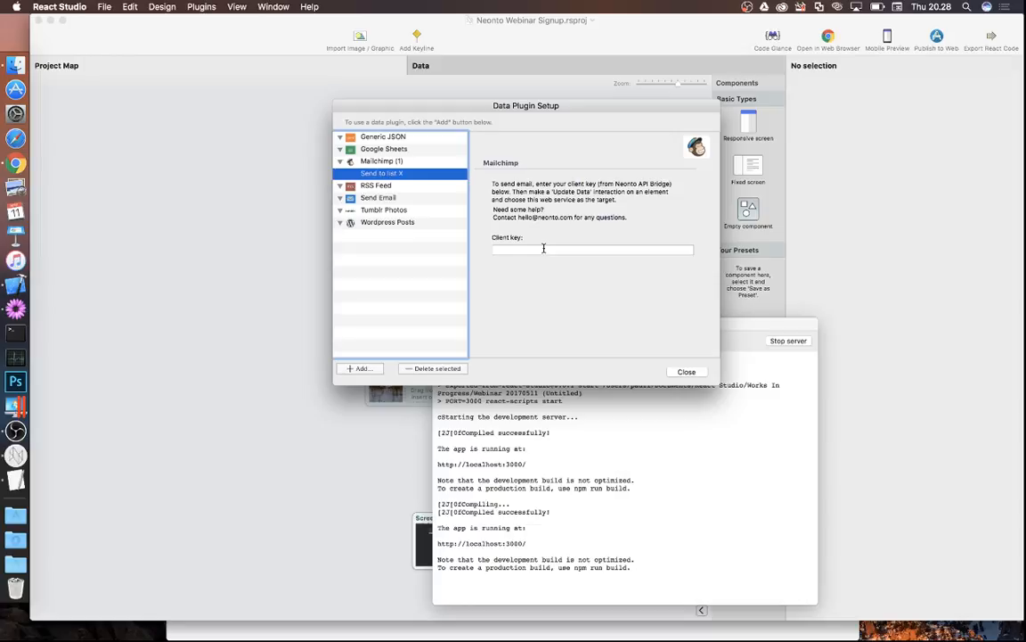
- Enter the Mailchimp client key from Neonto API Bridge and close Data Plugin Setup
left_click(544, 249)
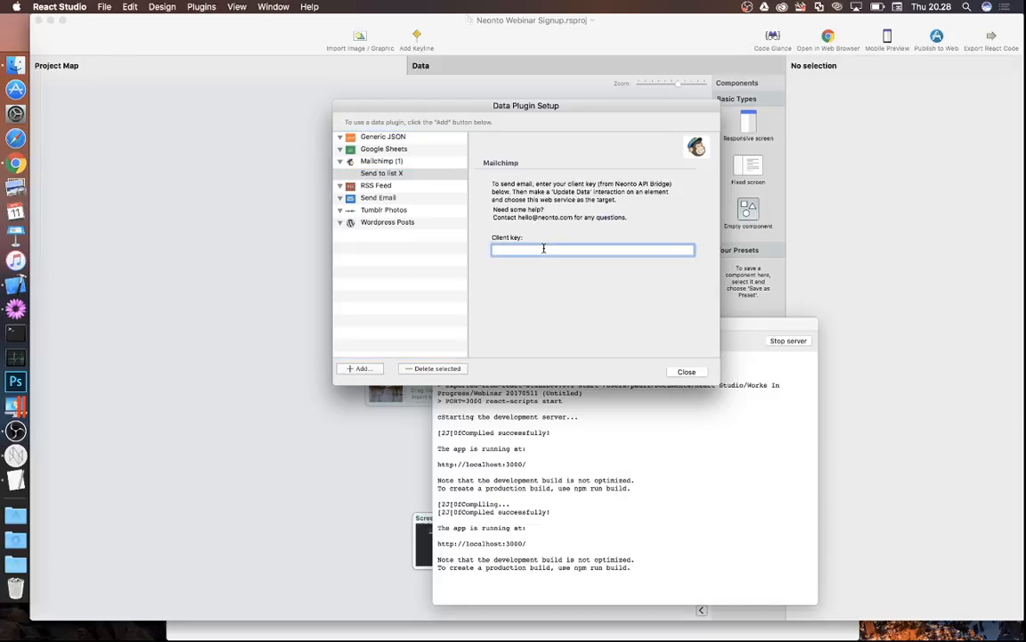
key("super+a")
left_click(686, 371)
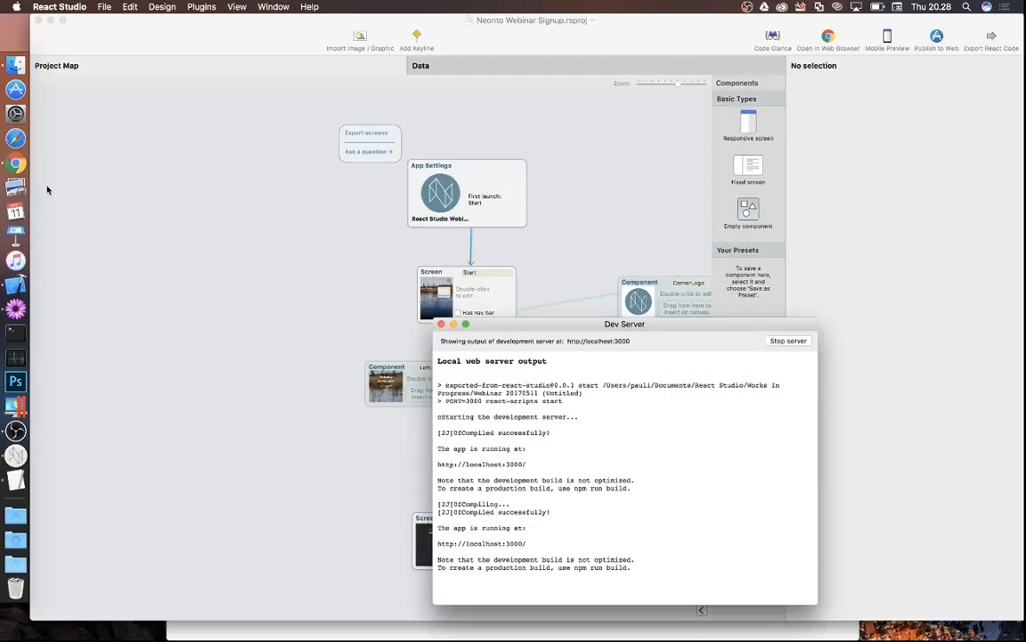
- Bring Chrome's Neonto API Bridge admin page back to the front
left_click(16, 163)
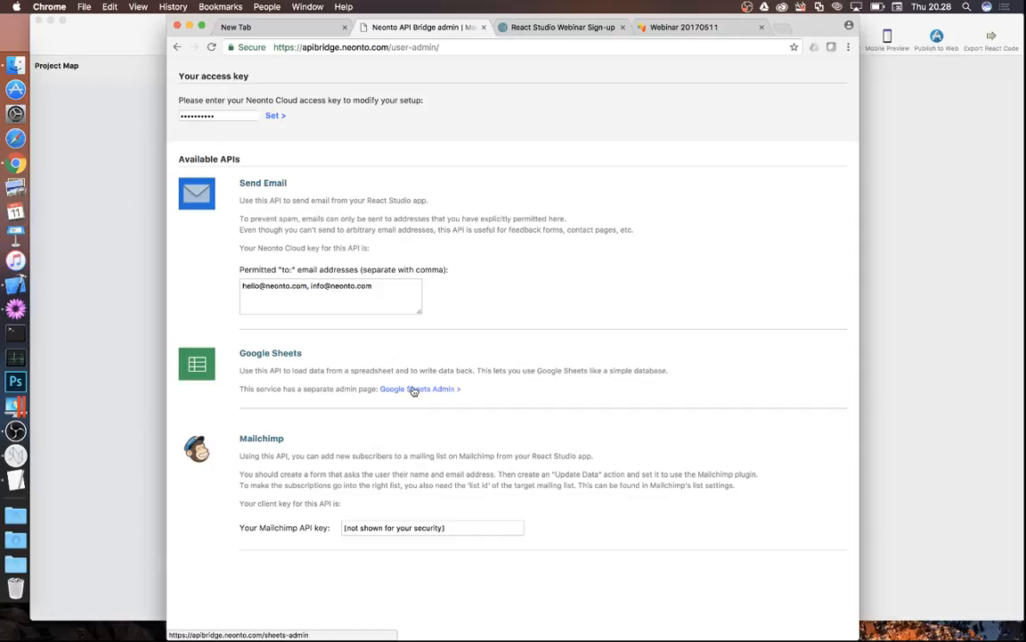
- Switch back to React Studio's Untitled sign-up project window
left_click(15, 458)
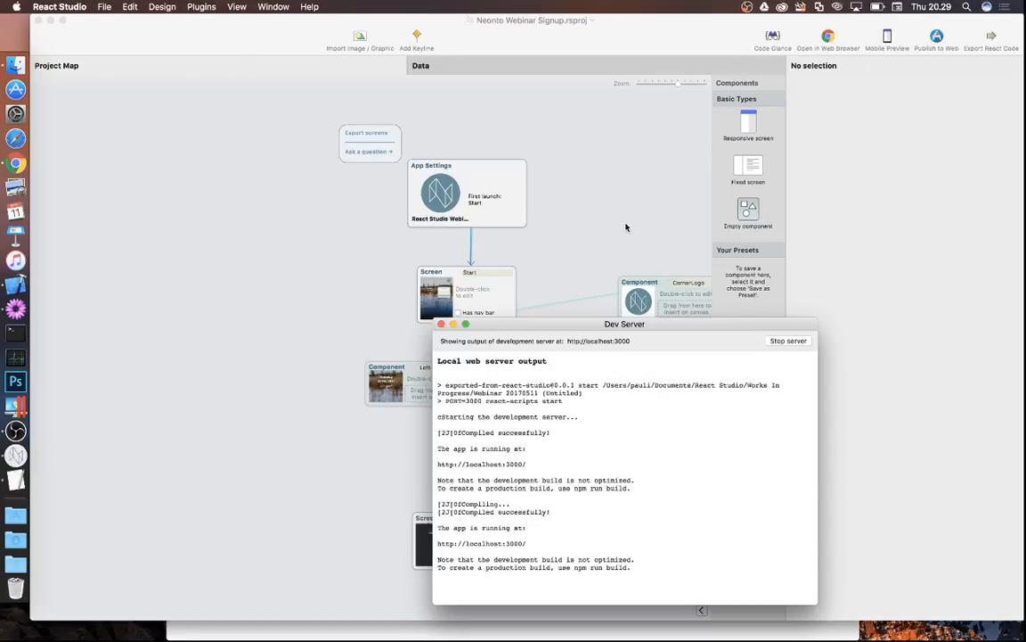
left_click(274, 6)
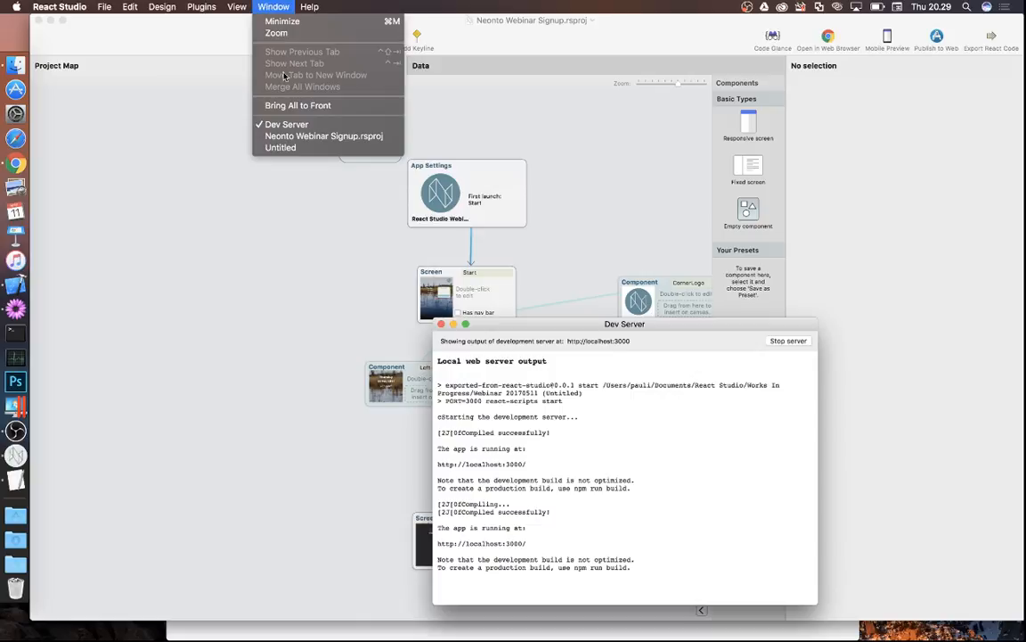
left_click(293, 146)
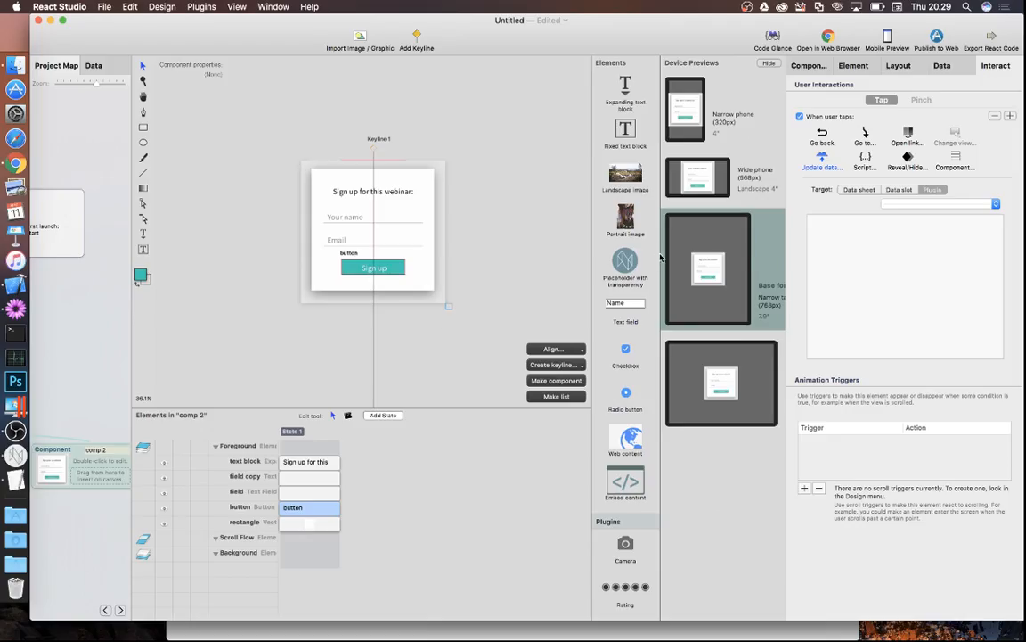
- Make the Sign up button's tap target the mailchimp plugin's Send to list X action
left_click(913, 204)
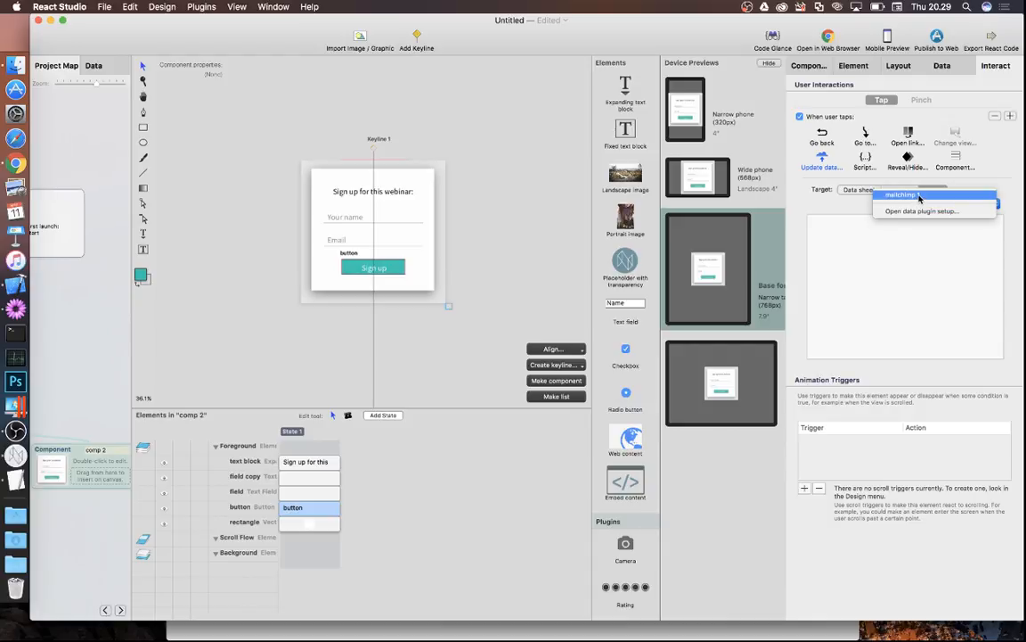
left_click(919, 196)
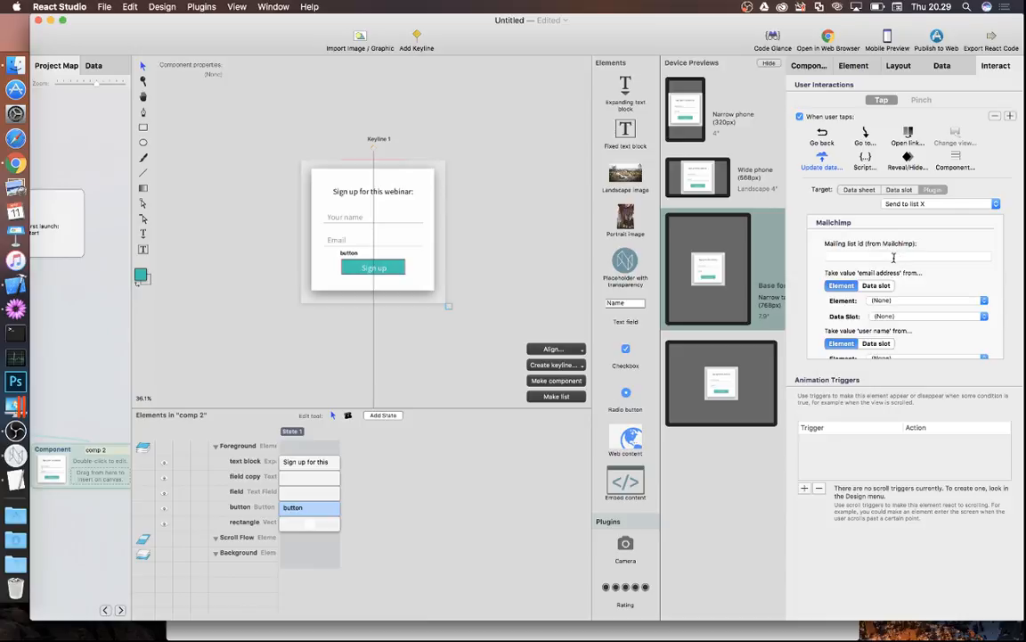
scroll(926, 299, "down", 5)
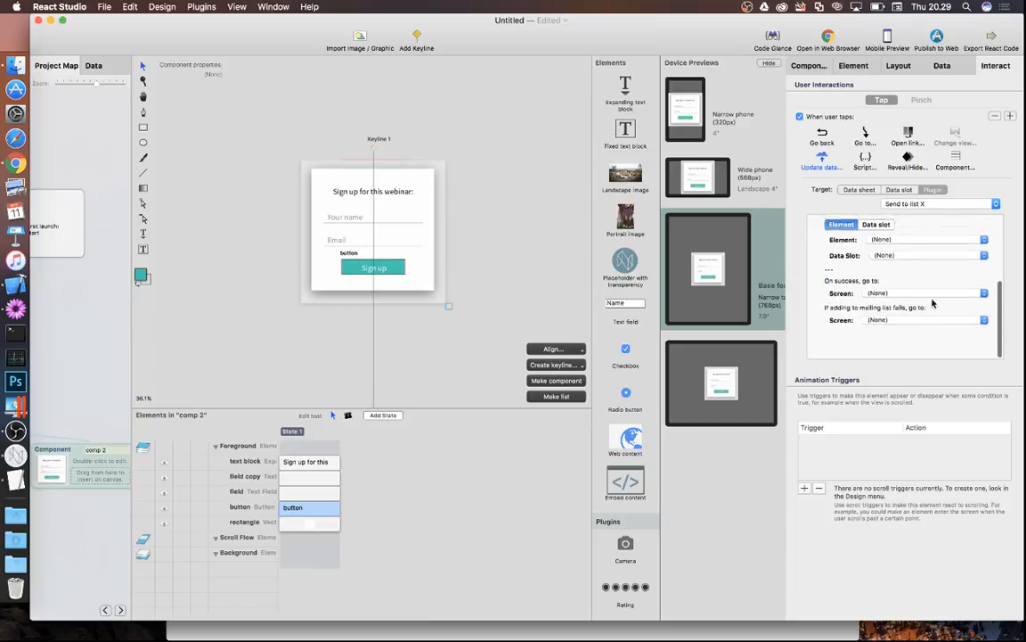
scroll(932, 304, "up", 5)
scroll(933, 303, "up", 2)
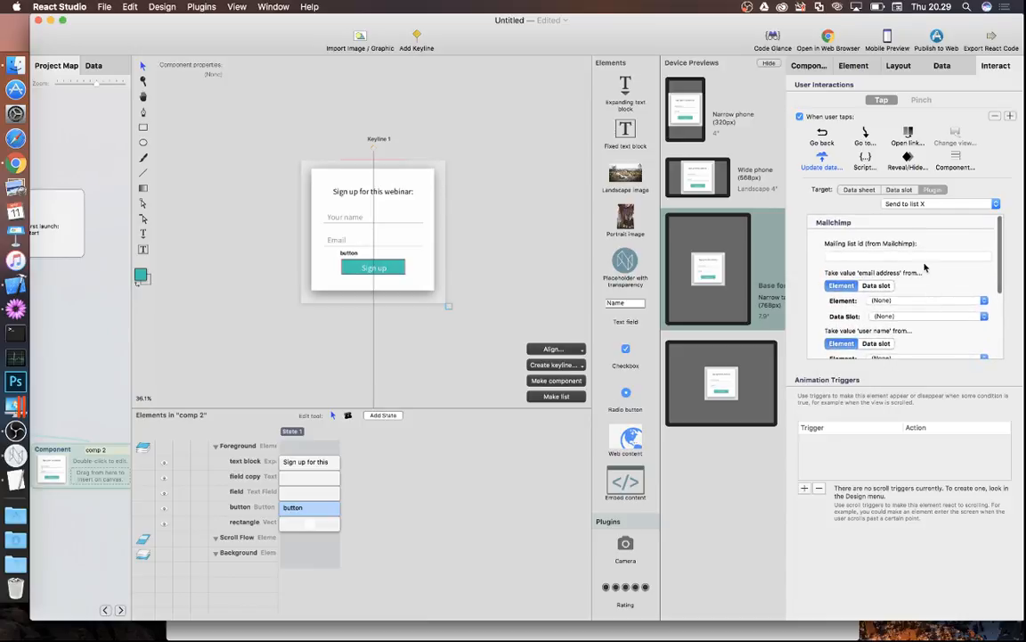
- Fill in the Mailchimp mailing list ID for the Sign up tap action
left_click(852, 255)
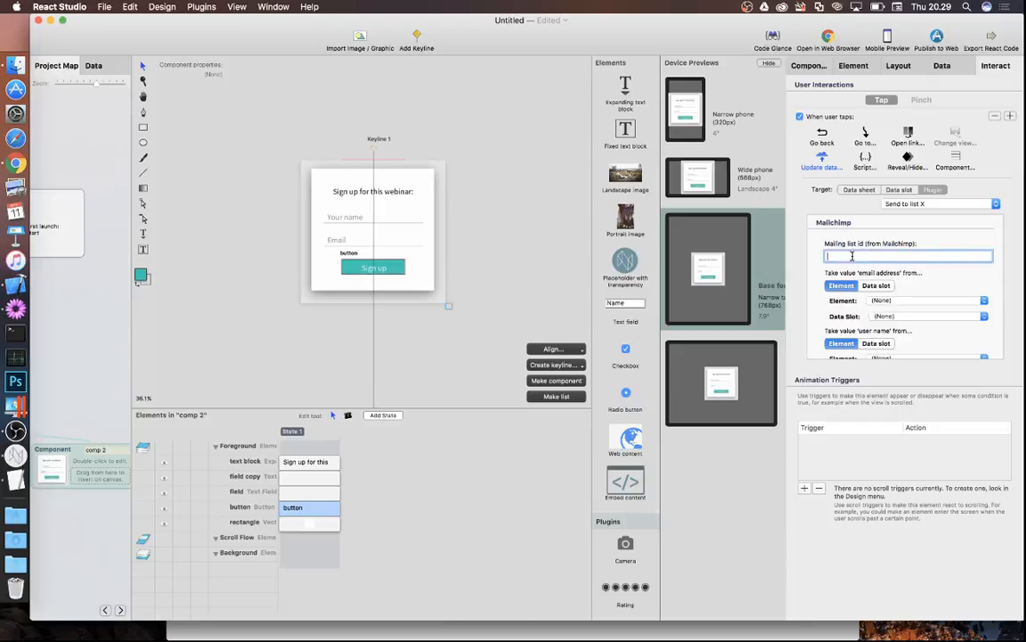
type("13424657")
left_click(889, 301)
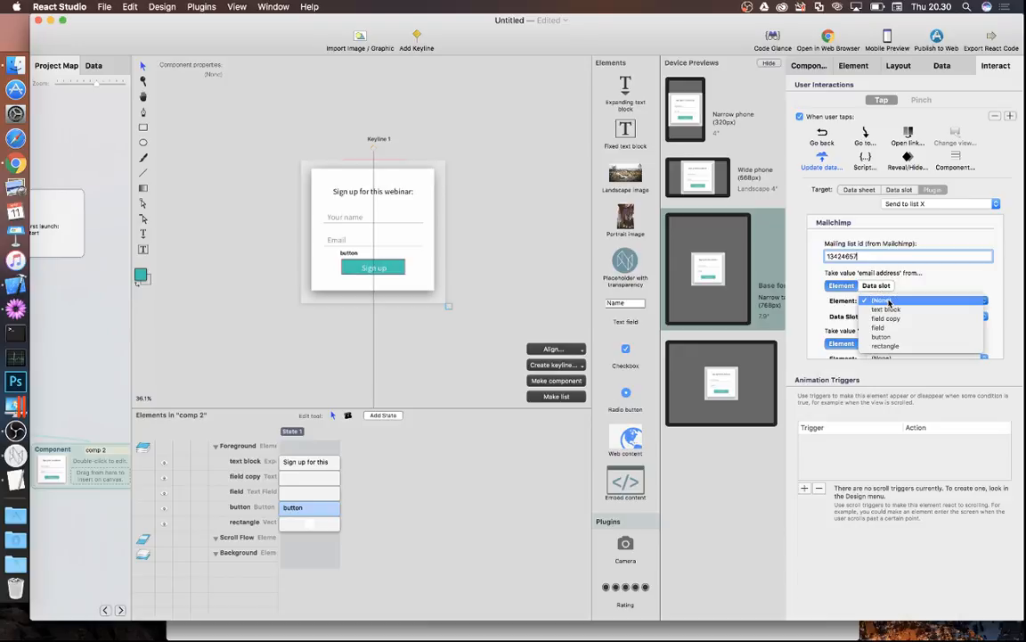
left_click(922, 288)
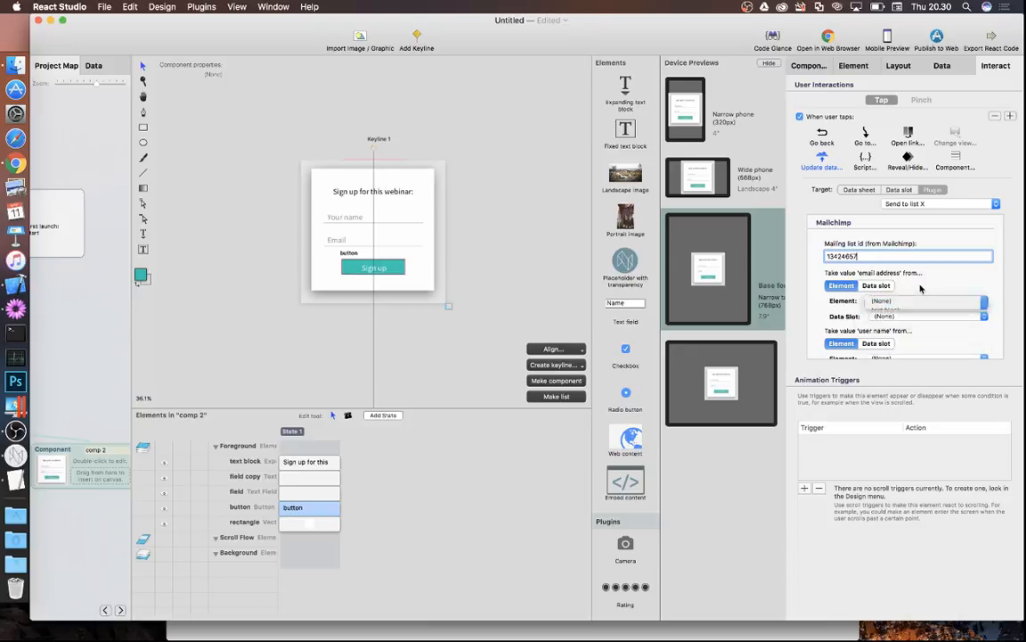
left_click(257, 493)
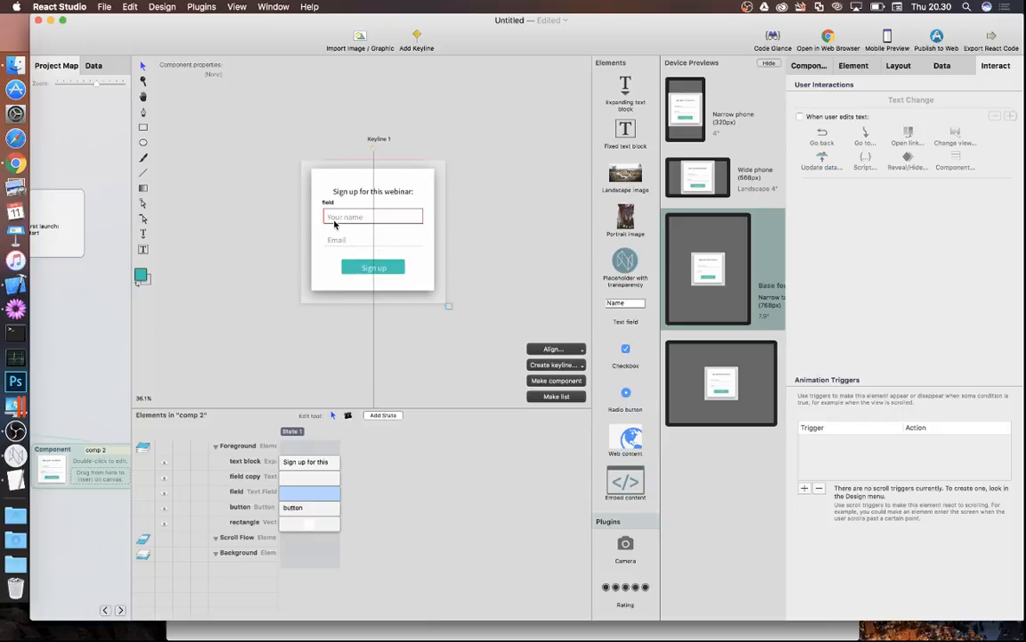
- Rename the Your name field layer to 'name' and the field copy layer to 'email'
double_click(237, 495)
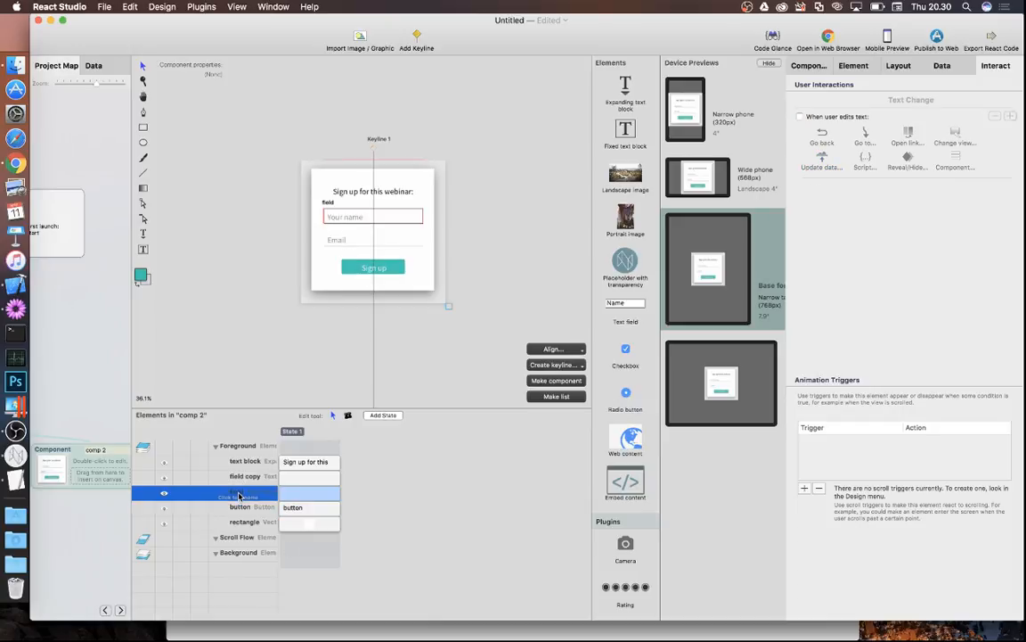
left_click(238, 495)
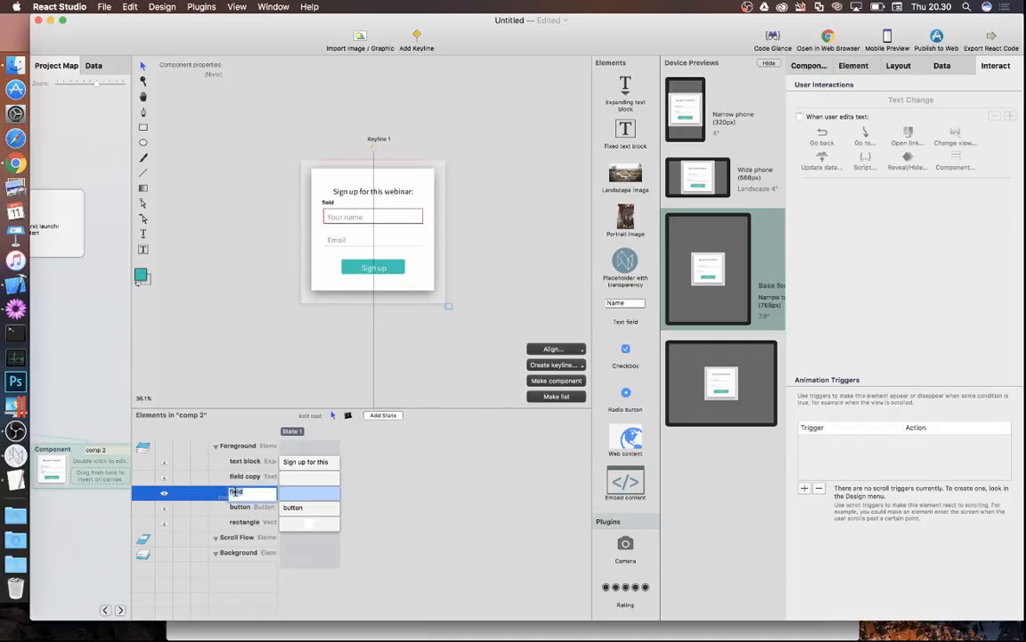
type("name")
key("Return")
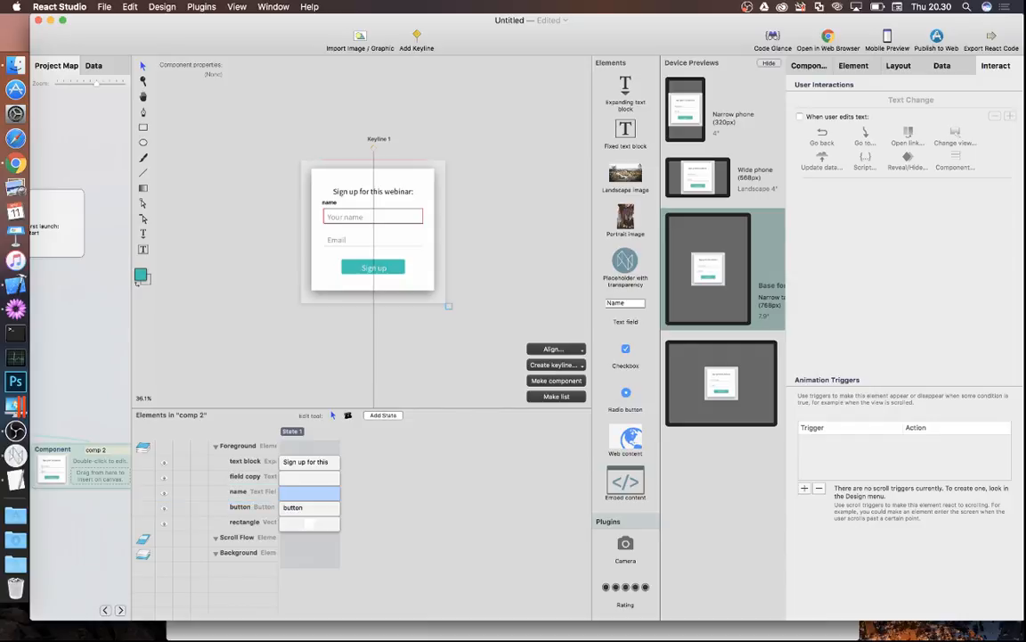
left_click(241, 480)
left_click(245, 479)
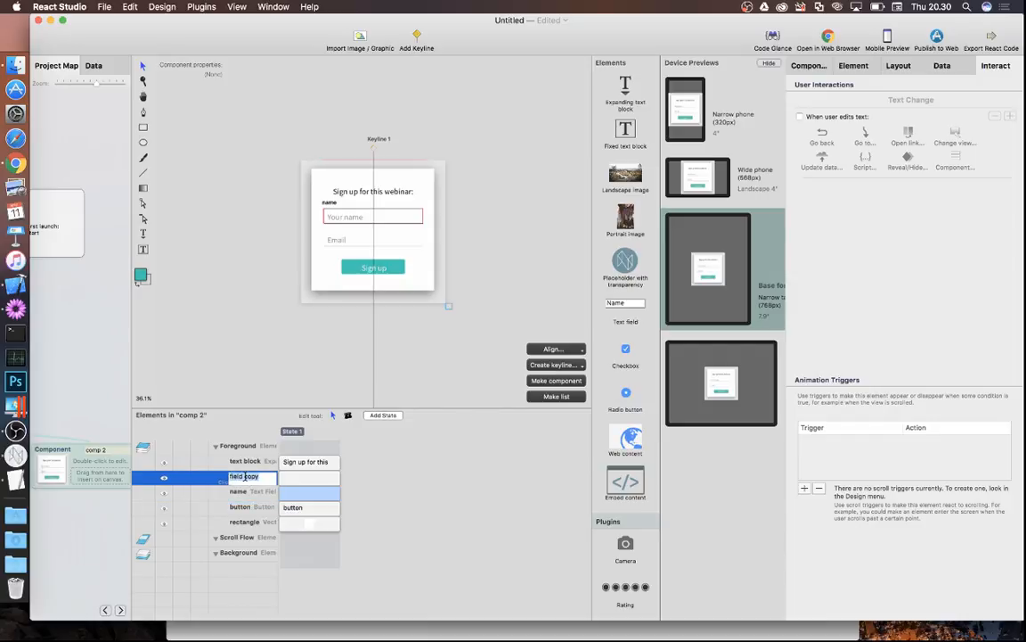
type("email")
key("Return")
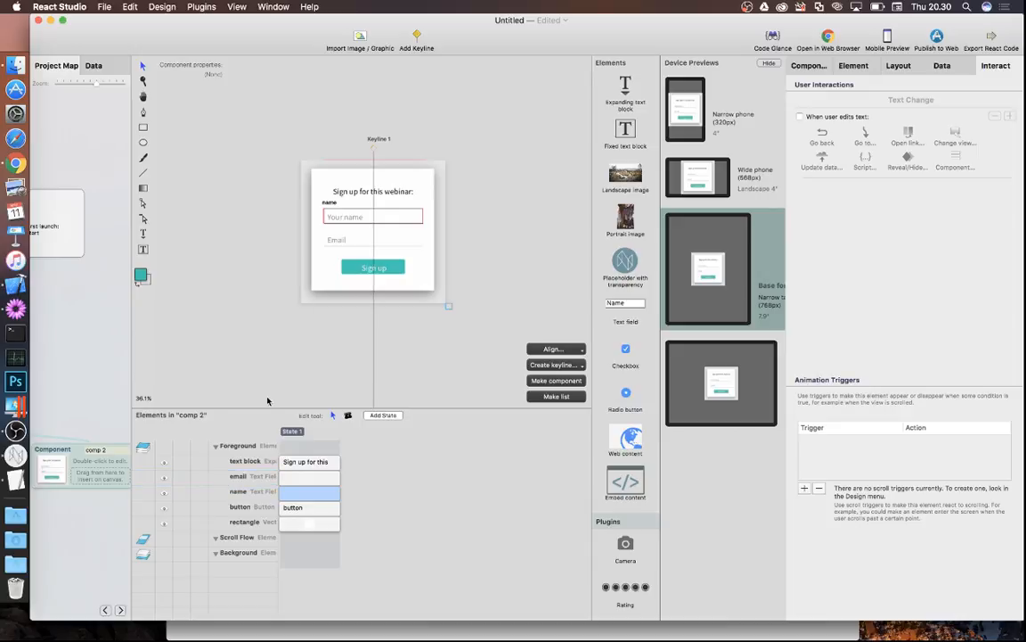
left_click(363, 267)
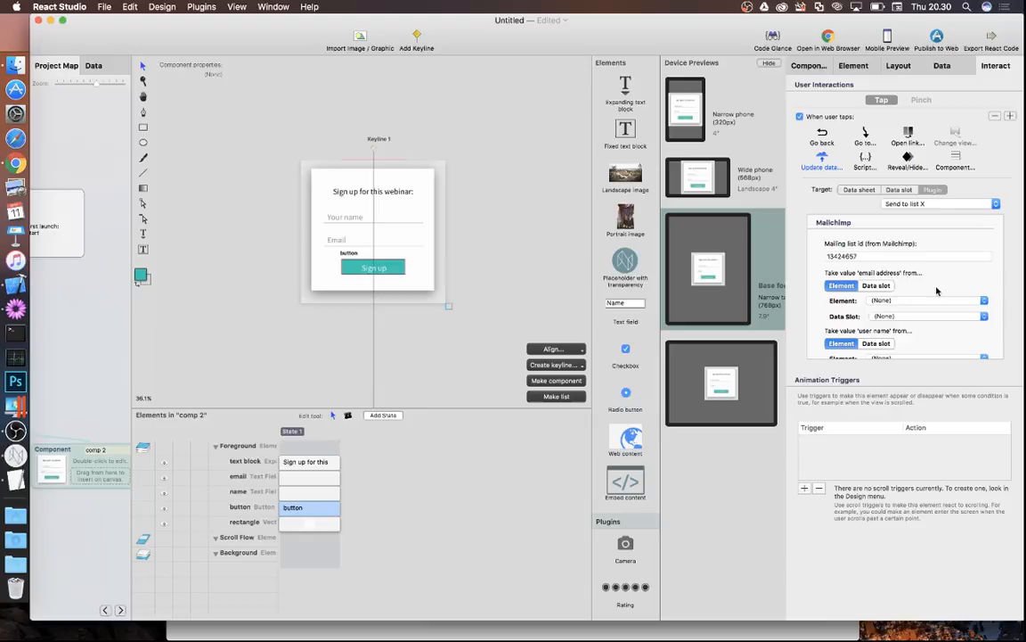
left_click(909, 300)
left_click(894, 319)
scroll(853, 304, "down", 2)
scroll(852, 304, "down", 3)
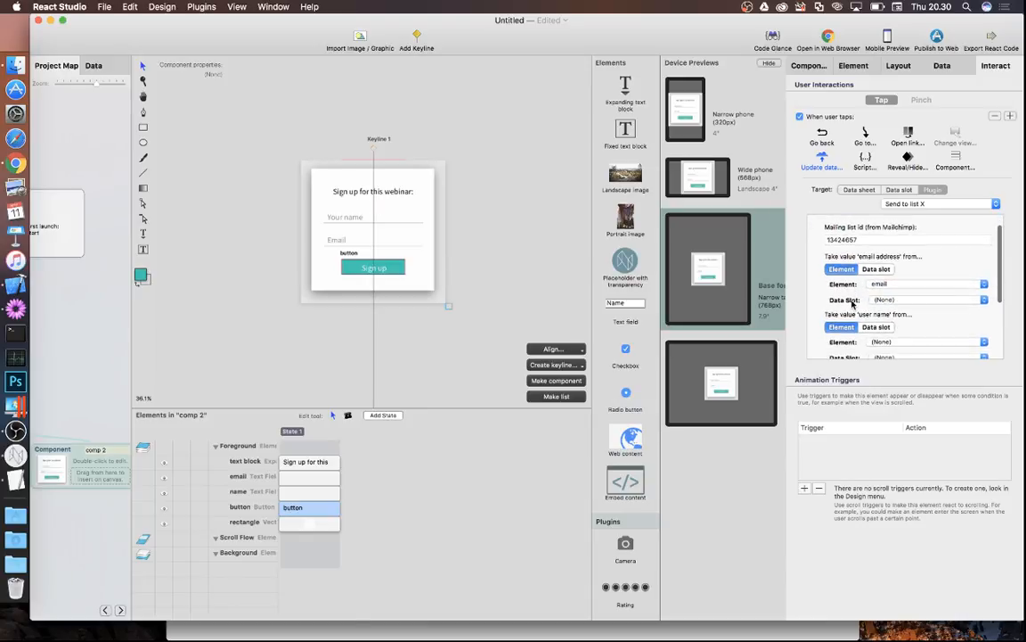
scroll(867, 281, "down", 3)
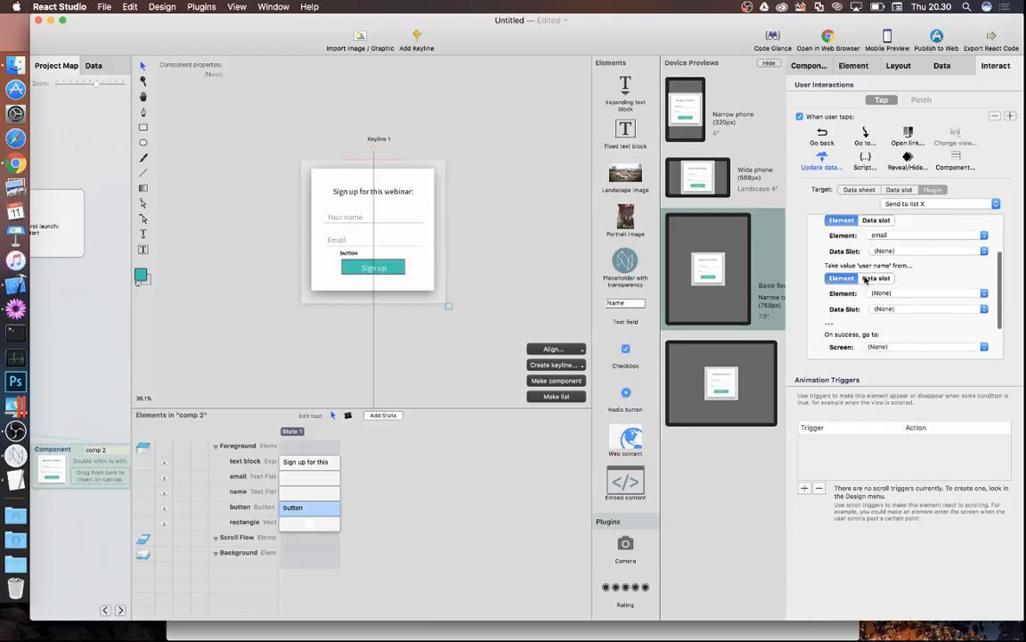
left_click(885, 293)
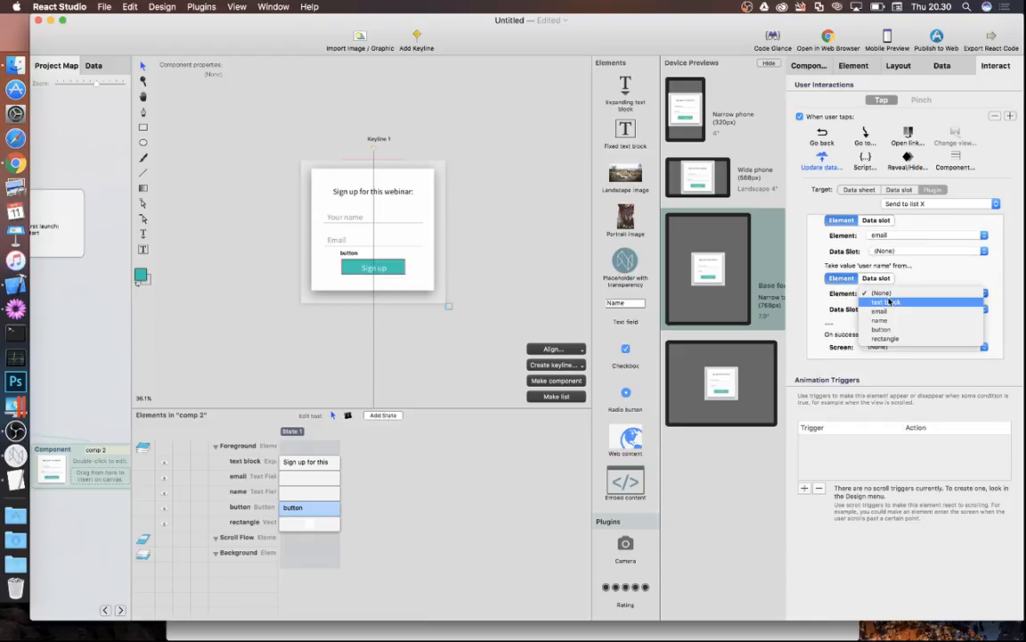
left_click(887, 320)
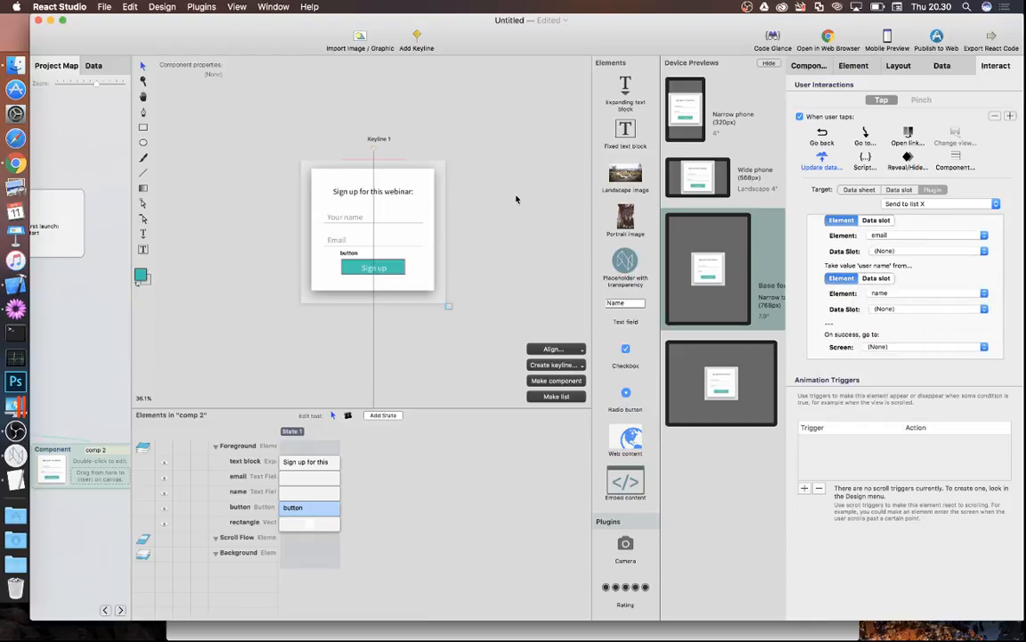
scroll(878, 292, "down", 3)
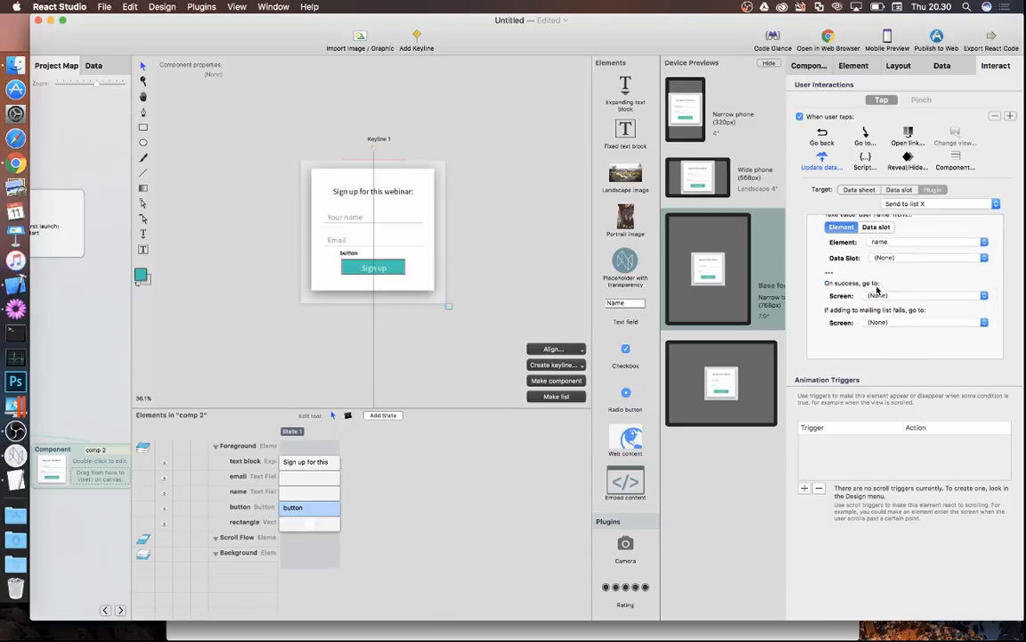
scroll(875, 288, "up", 1)
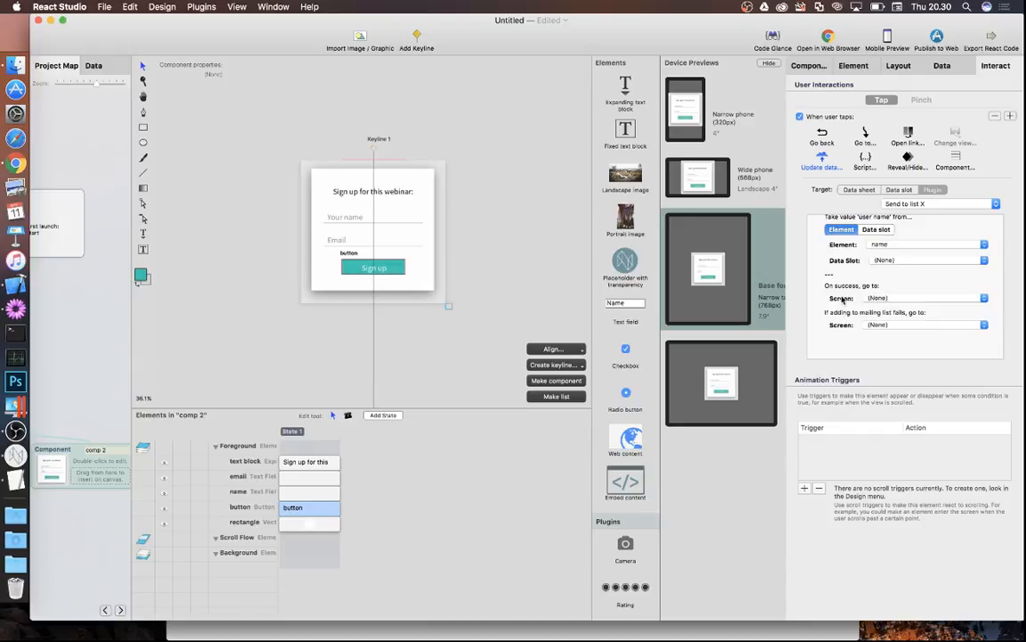
left_click(873, 297)
left_click(866, 295)
- Add a responsive screen named 'error' and open it with a default background
left_click(75, 355)
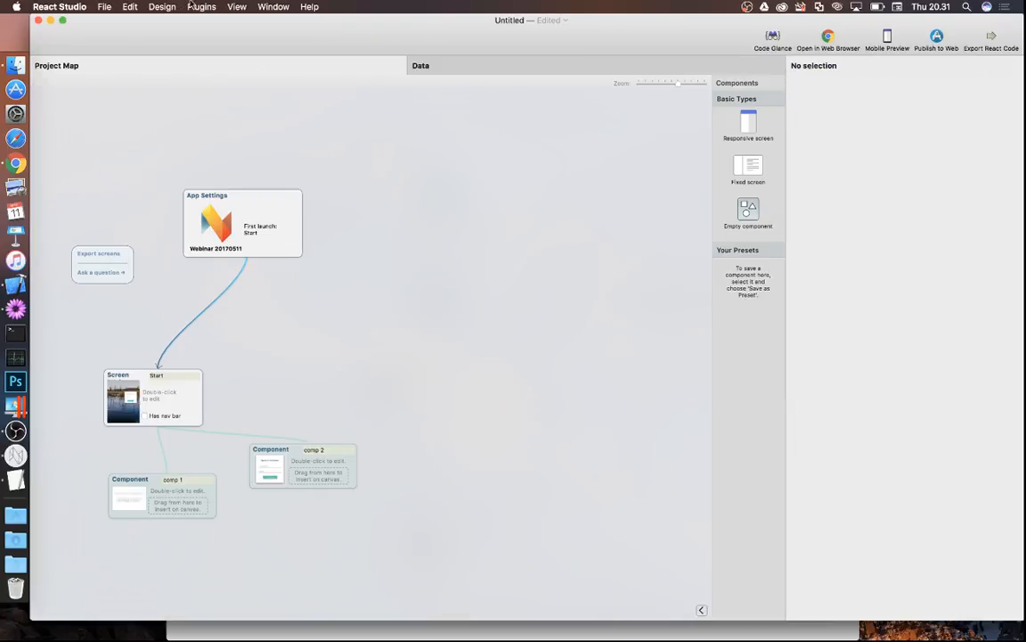
left_click(110, 6)
left_click(110, 6)
left_click_drag(749, 123, 276, 553)
left_click(280, 541)
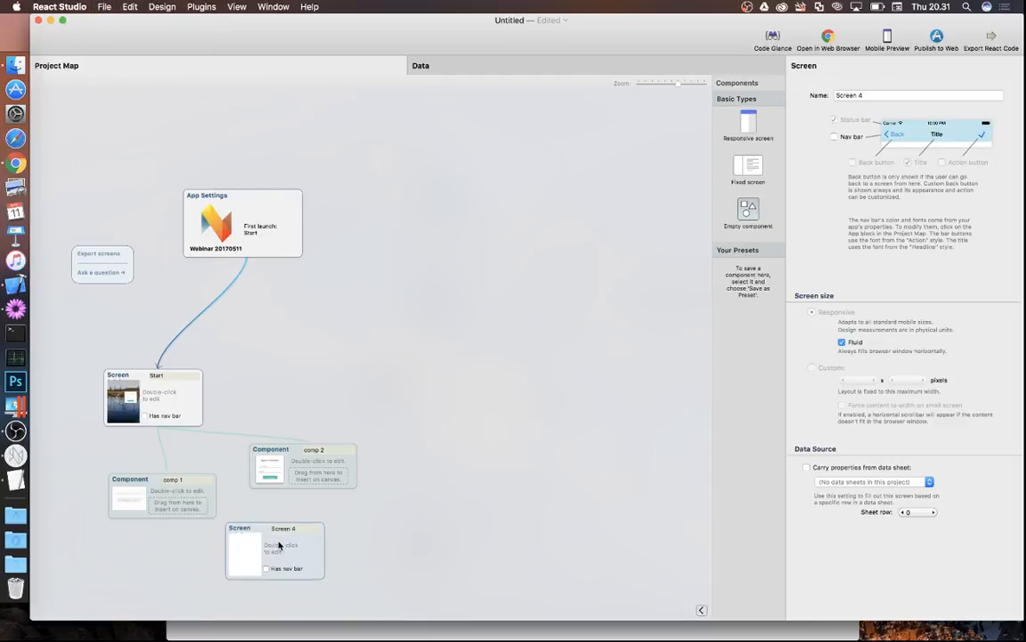
left_click(291, 529)
type("error")
key("Return")
double_click(282, 553)
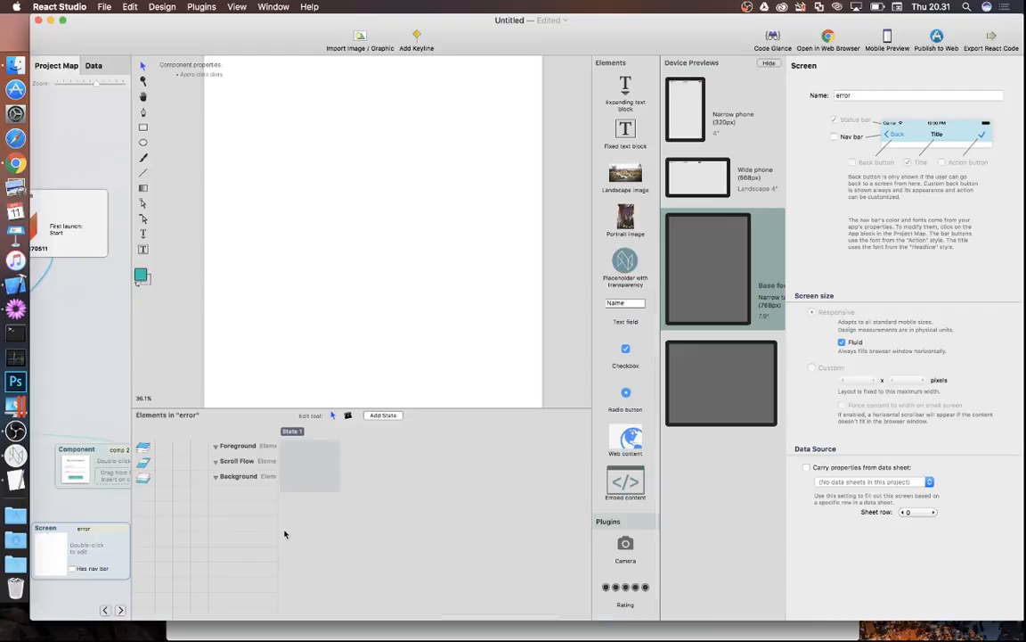
left_click(562, 268)
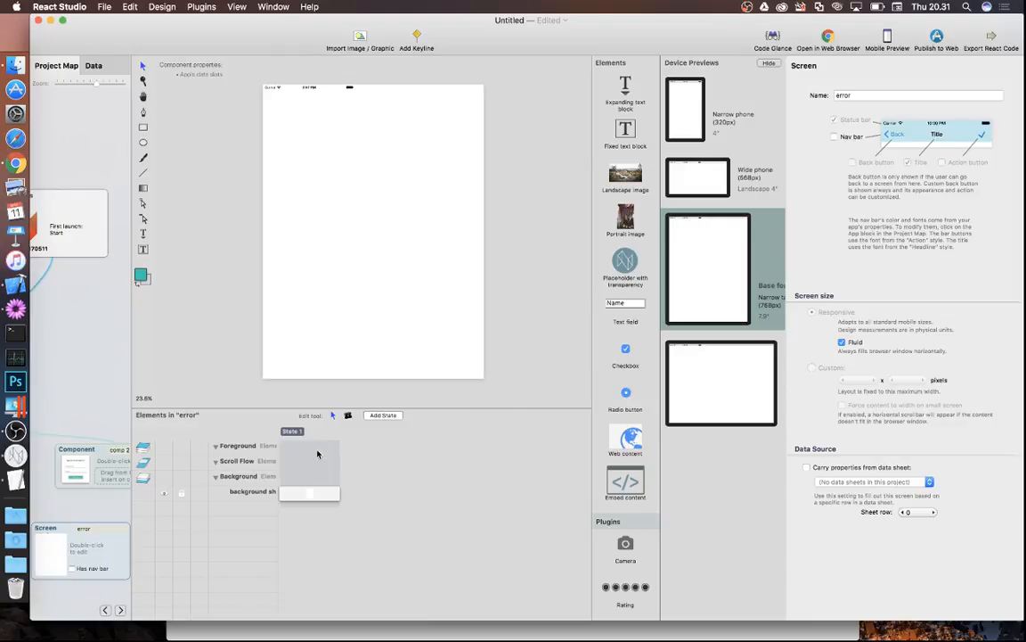
- Set the error screen's background shape fill to near-black
double_click(309, 492)
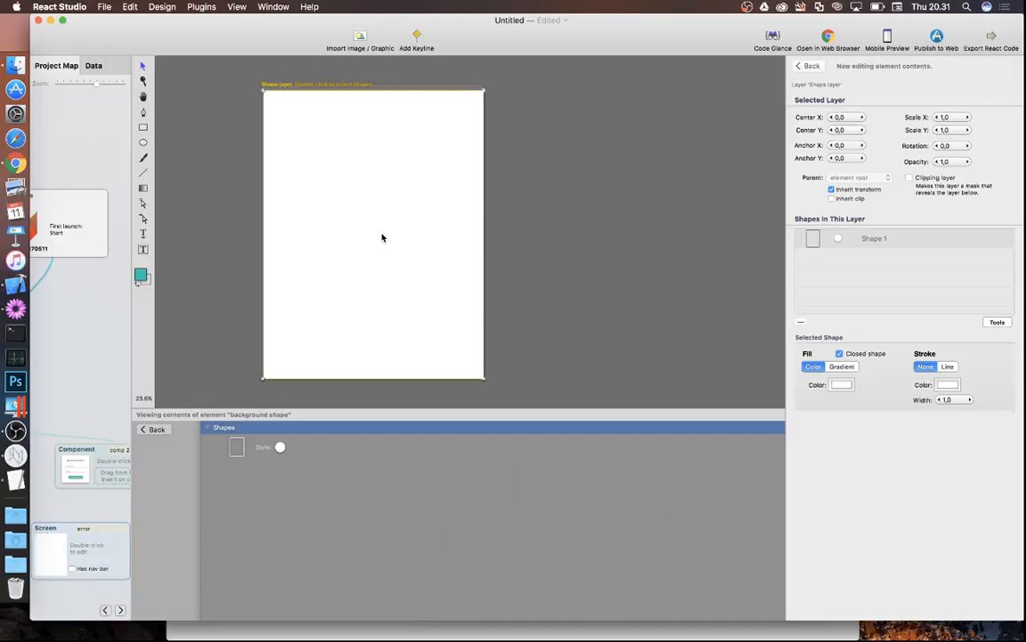
left_click(842, 384)
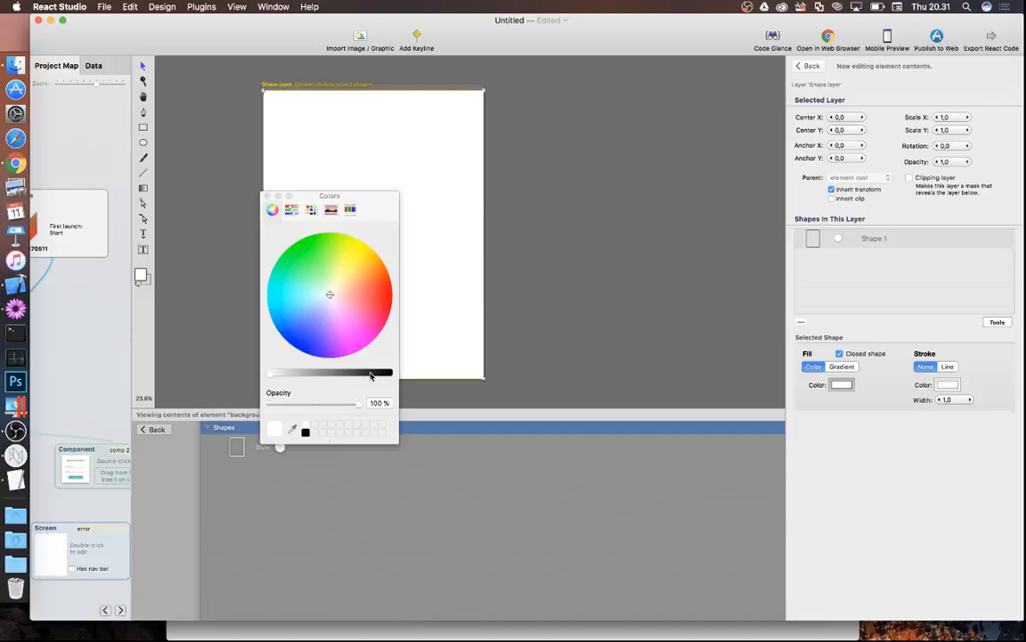
left_click(371, 376)
left_click(266, 195)
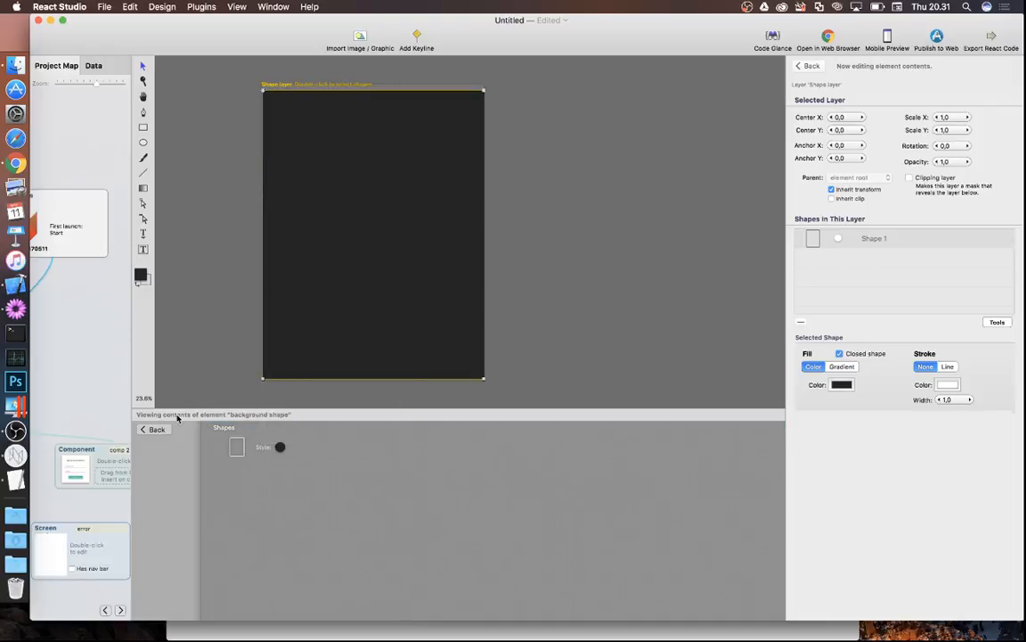
left_click(156, 429)
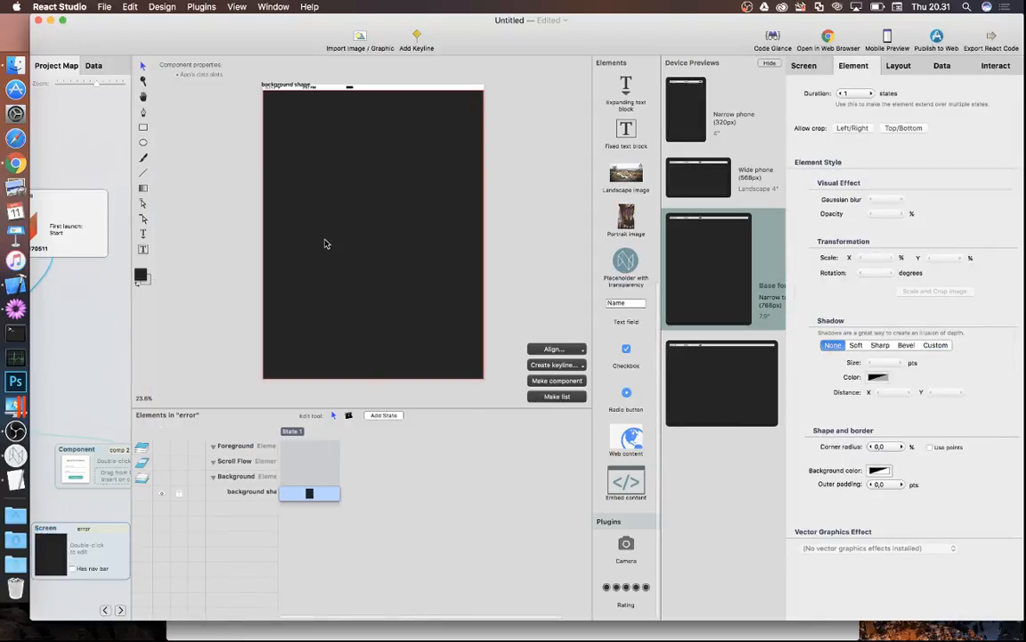
- Add a white text block reading 'Sorry, something went wrong.' near the top
left_click(143, 233)
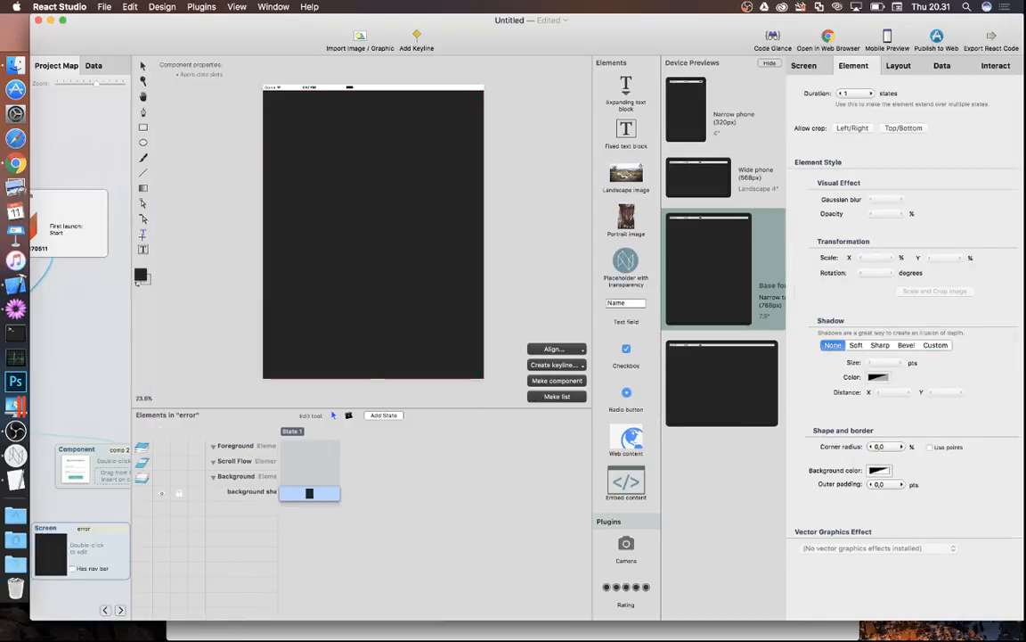
left_click_drag(282, 108, 463, 147)
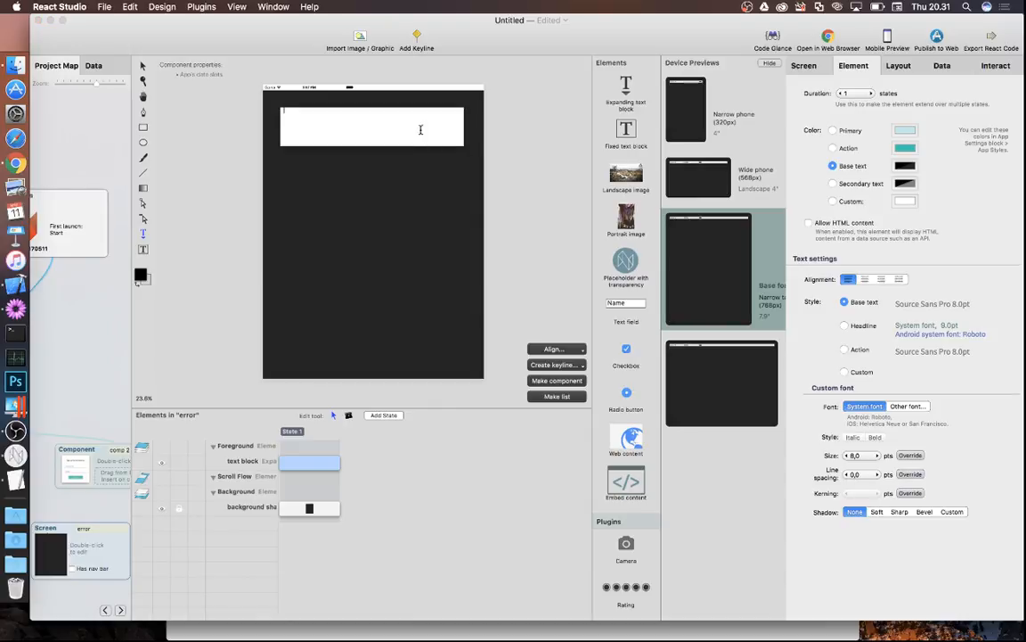
type("Som")
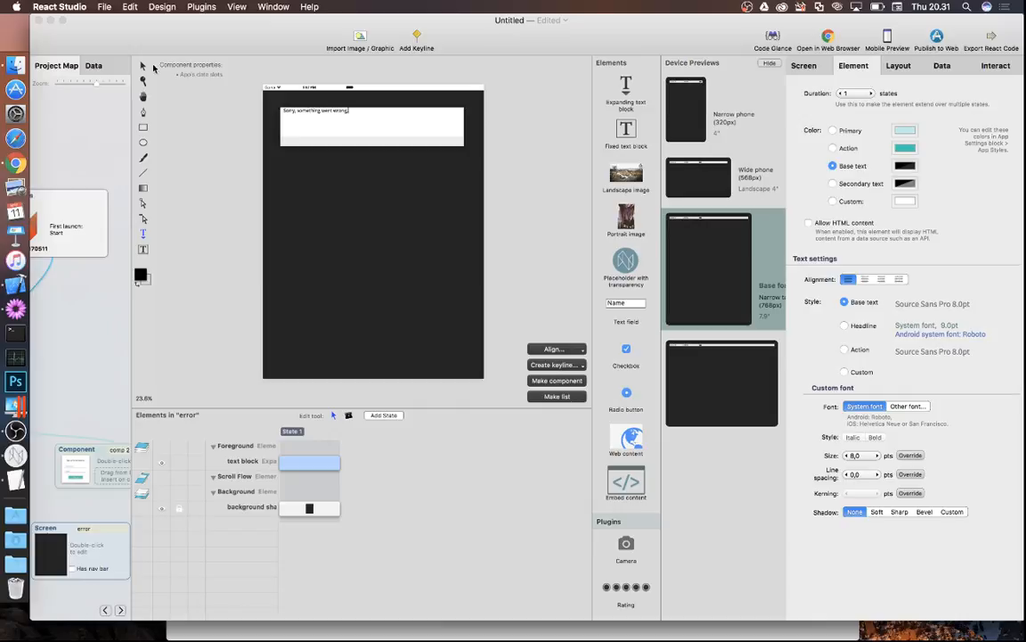
left_click(142, 66)
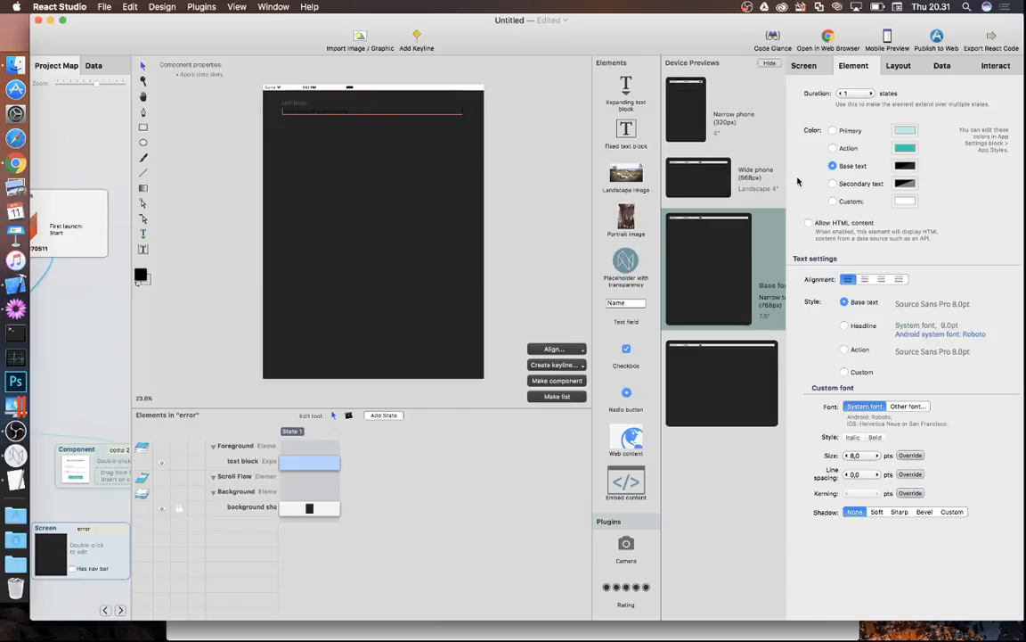
left_click(832, 202)
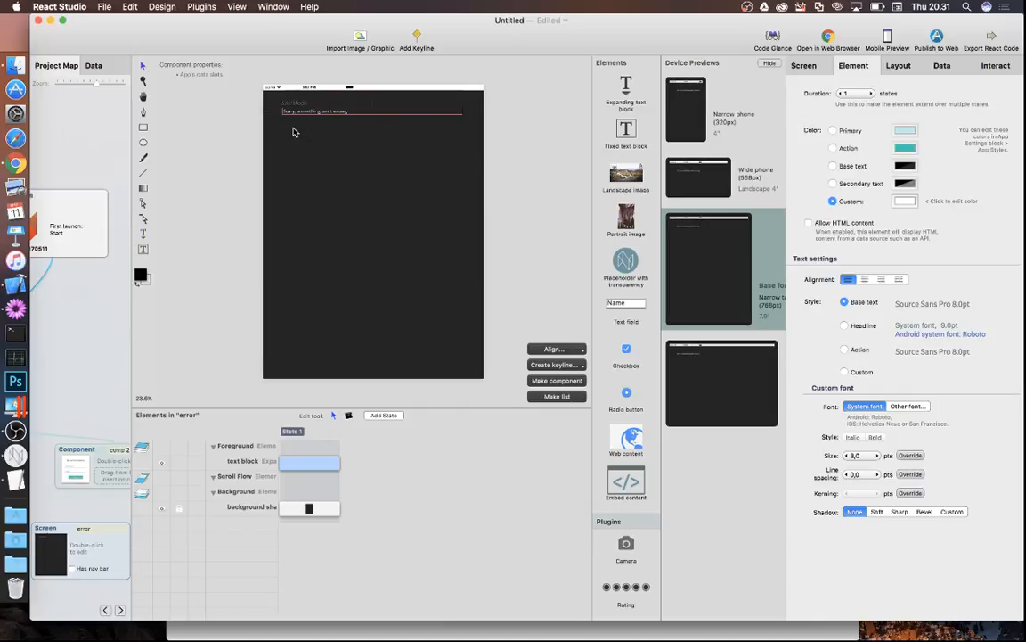
scroll(293, 132, "up", 3)
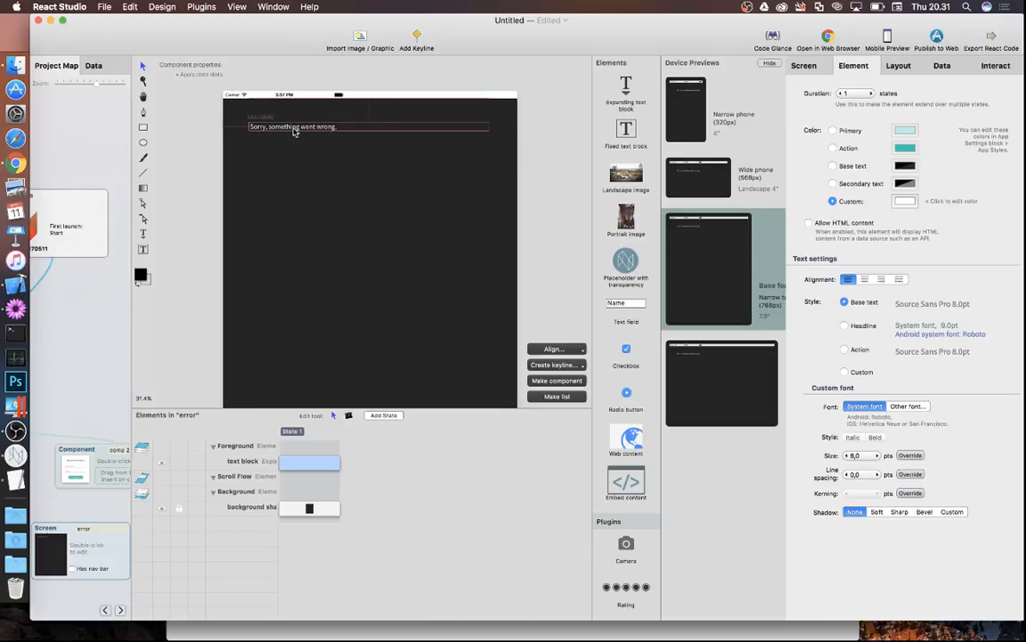
- Duplicate the error text block and move the copy just below the original
key("super+d")
left_click_drag(294, 132, 300, 145)
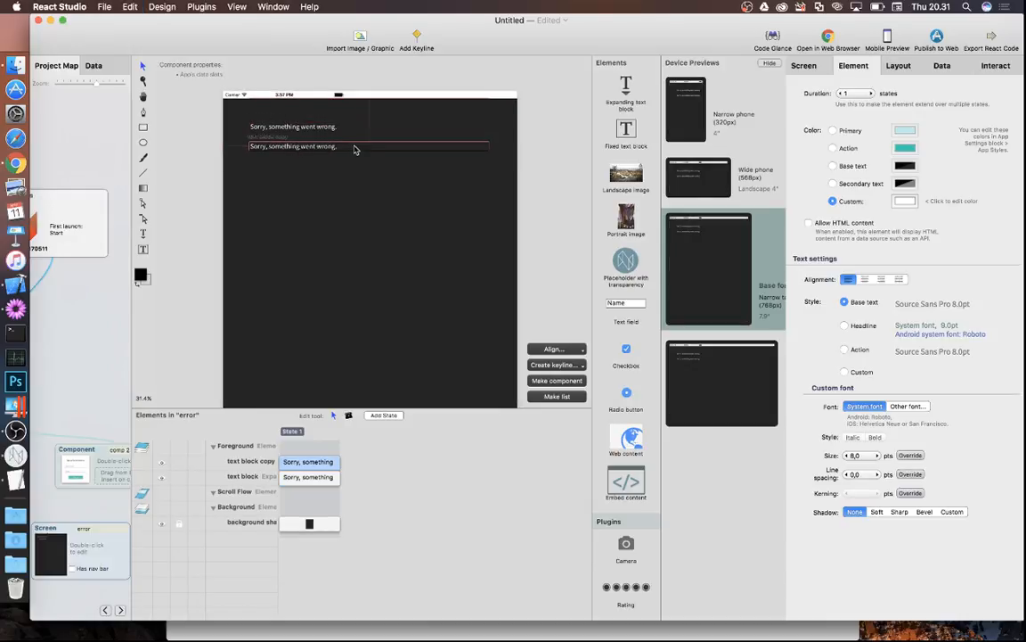
left_click(245, 463)
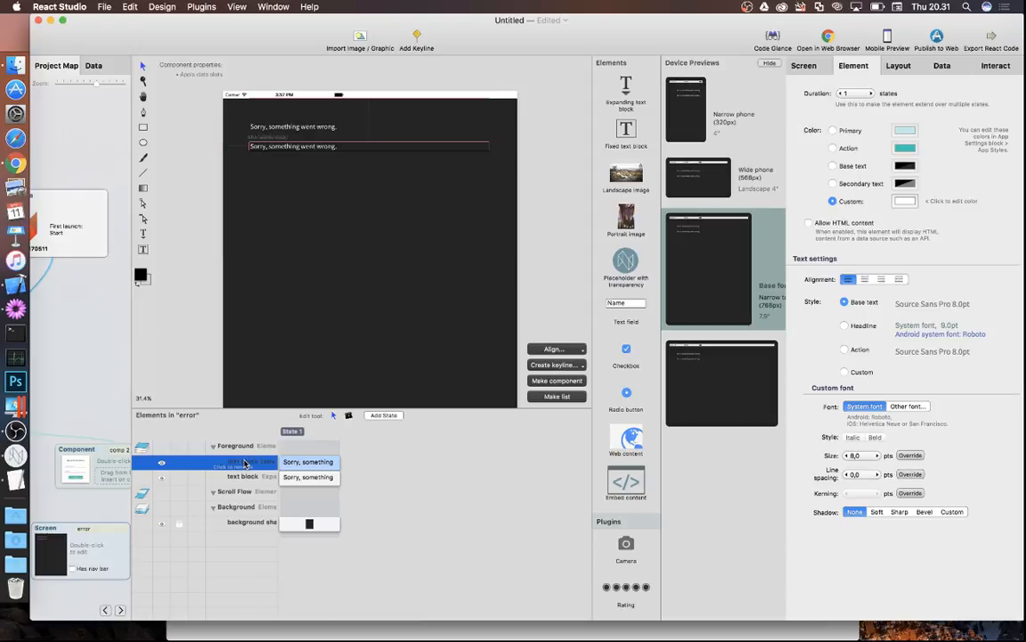
left_click(274, 7)
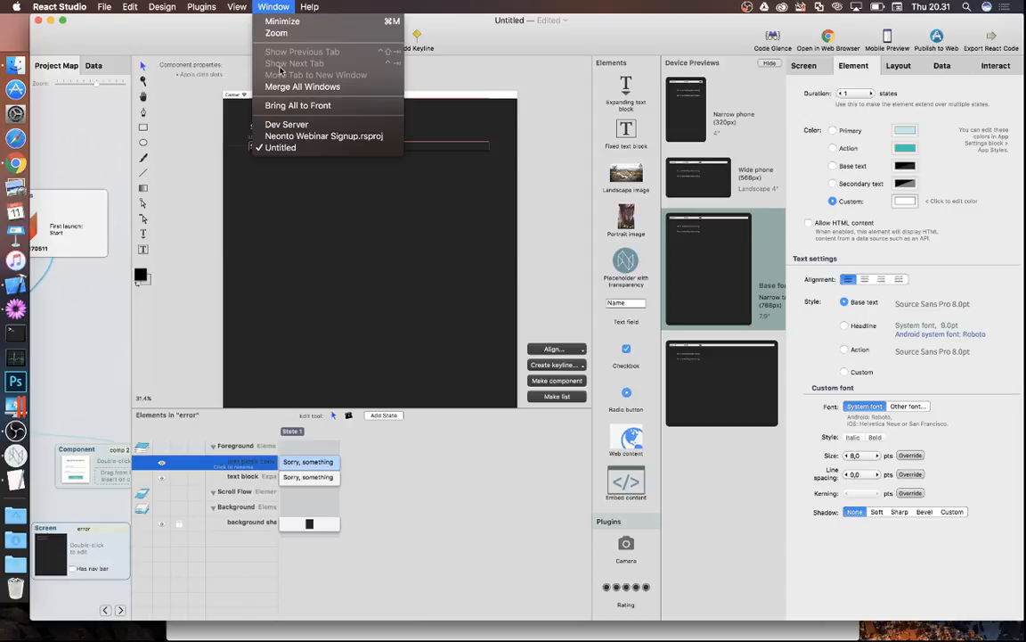
left_click(300, 147)
double_click(481, 541)
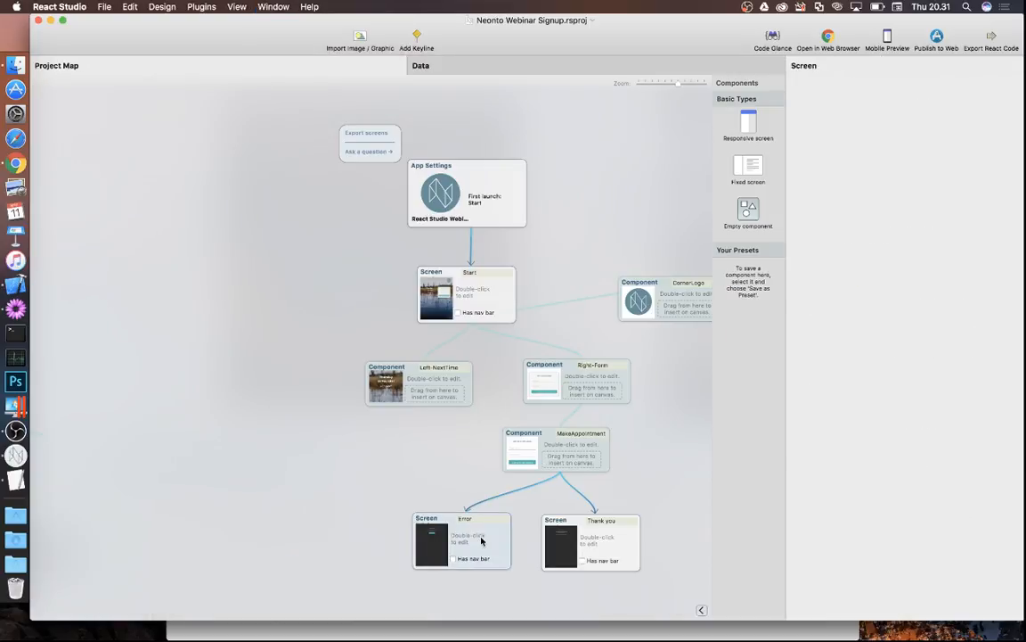
left_click(389, 114)
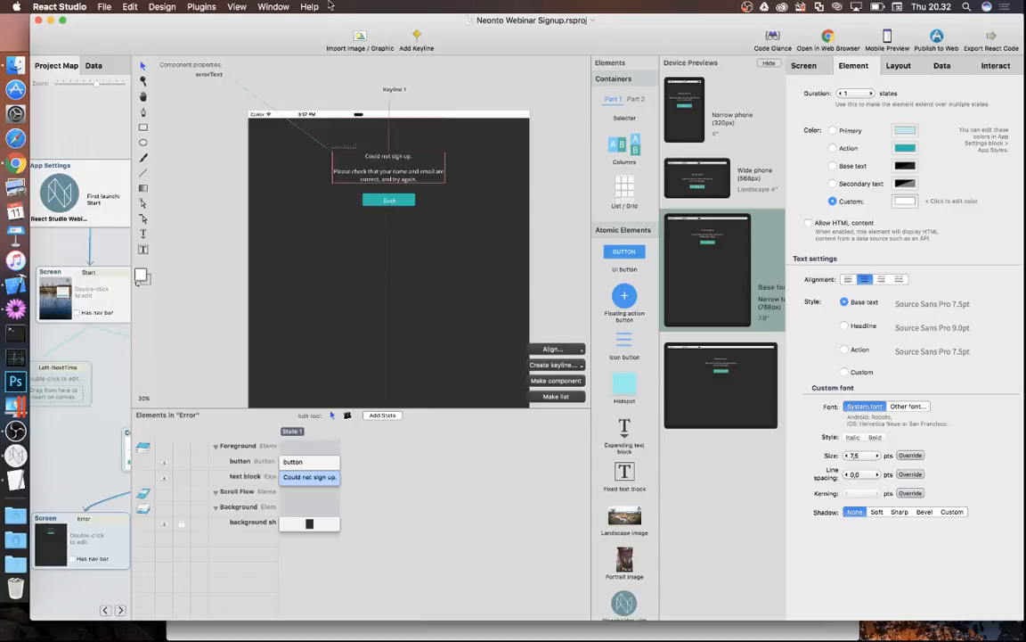
left_click(272, 6)
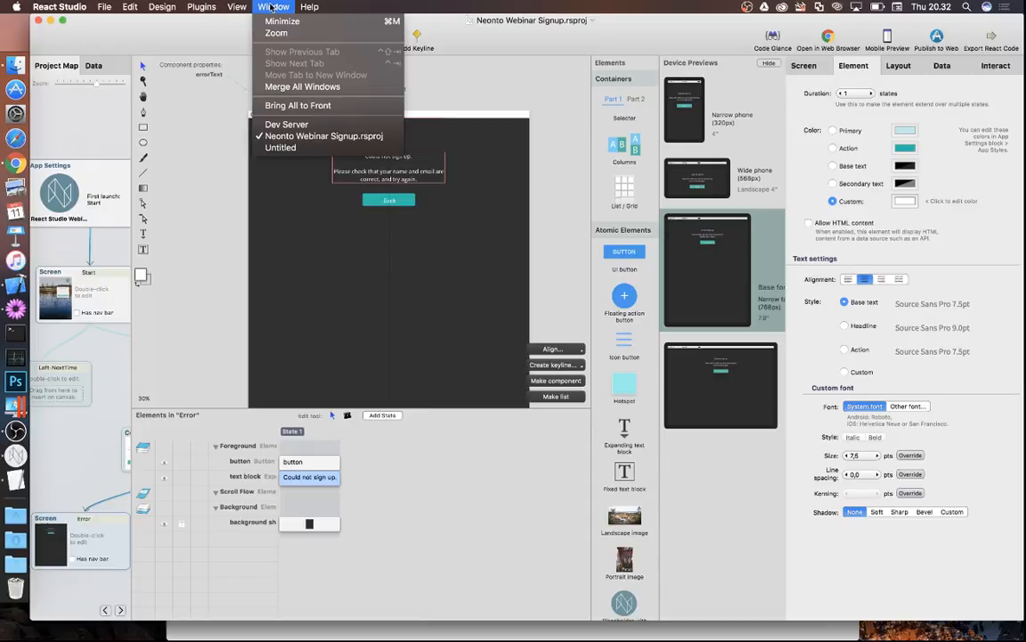
left_click(280, 147)
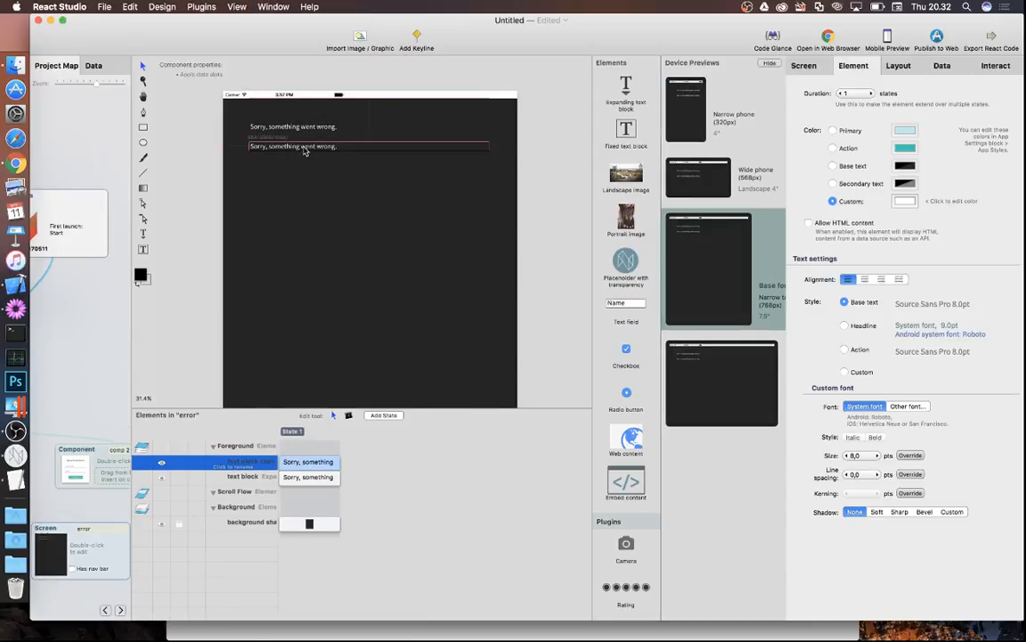
scroll(304, 151, "up", 3)
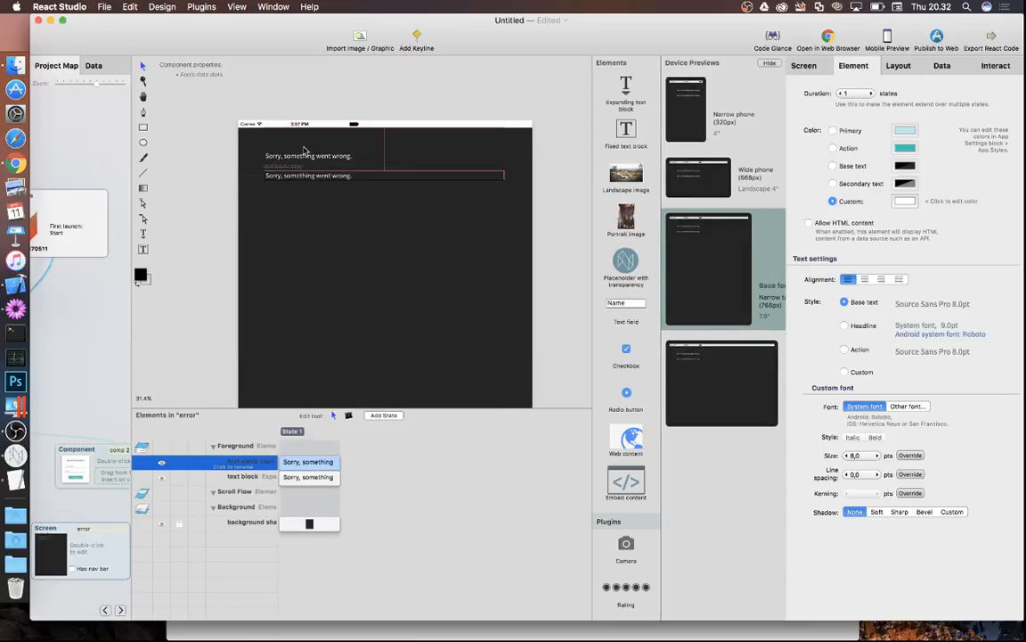
- Bind the copied error text to a new errorText property and return to the project map
left_click(941, 67)
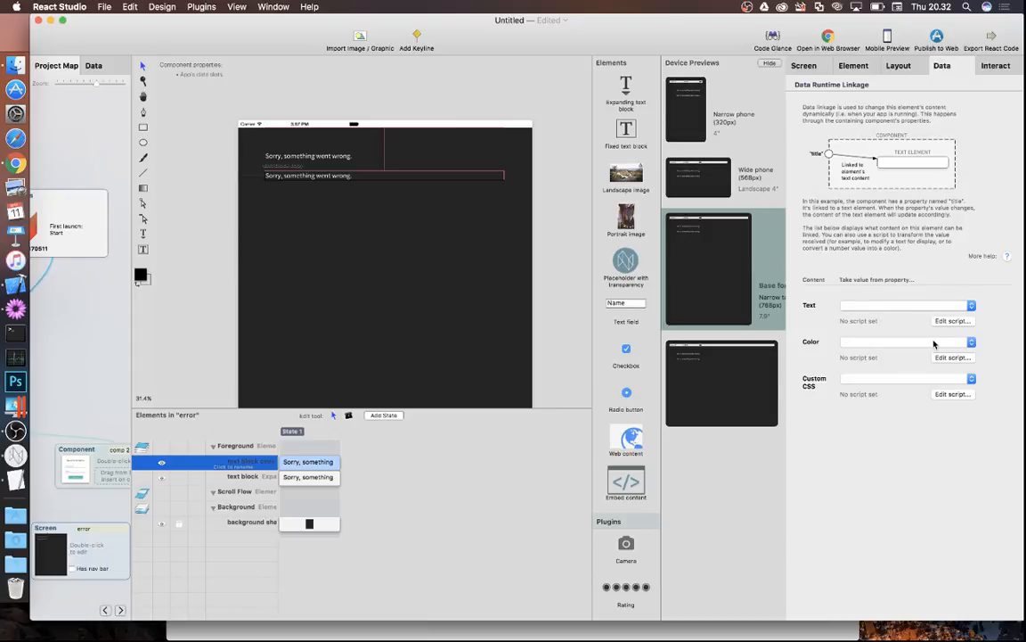
left_click(871, 305)
left_click(871, 325)
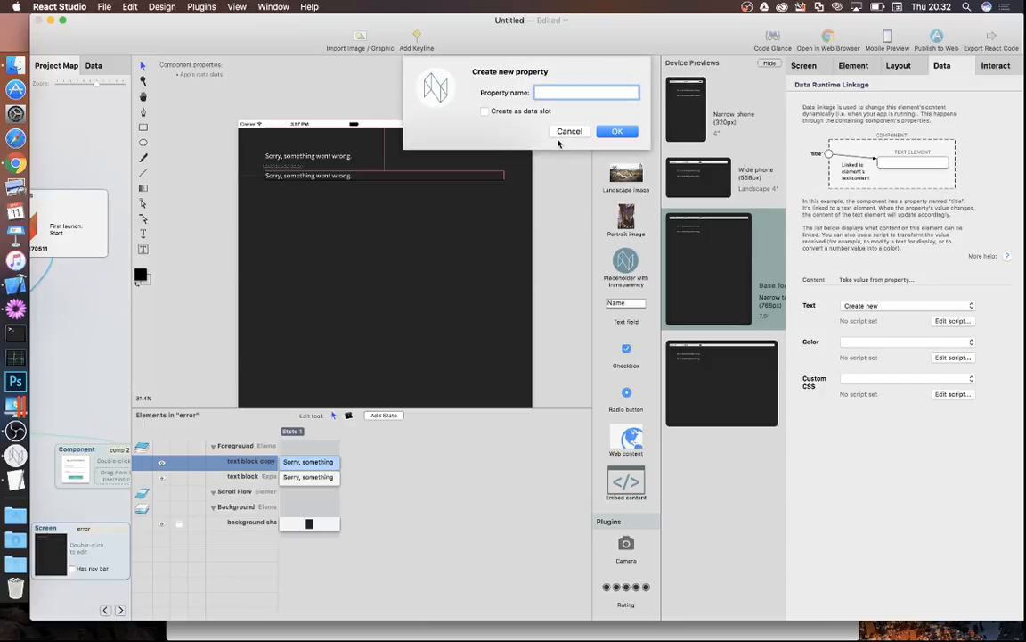
type("errorText")
left_click(617, 131)
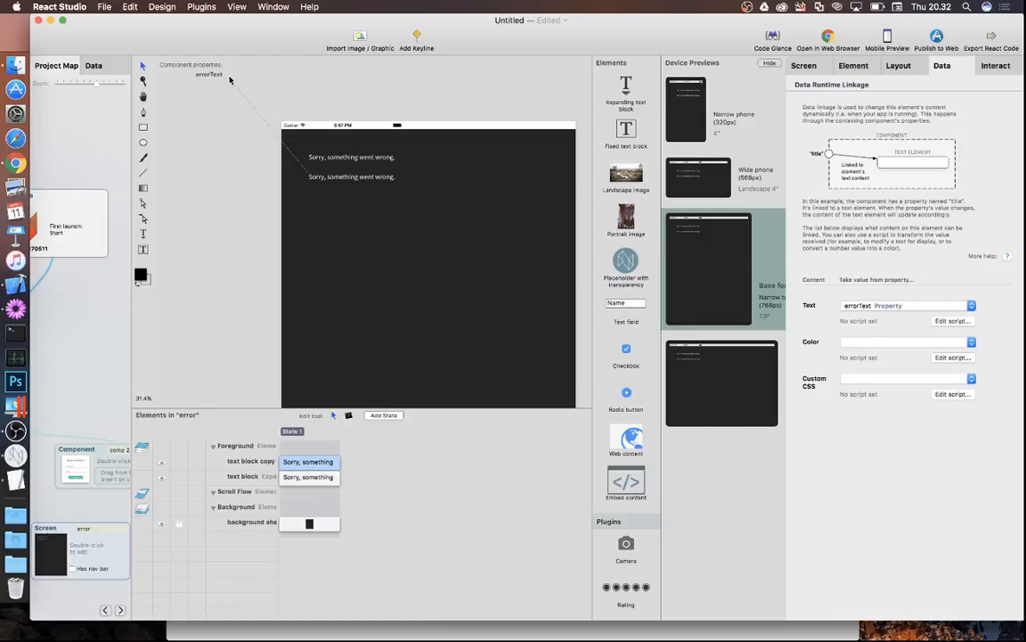
left_click(347, 176)
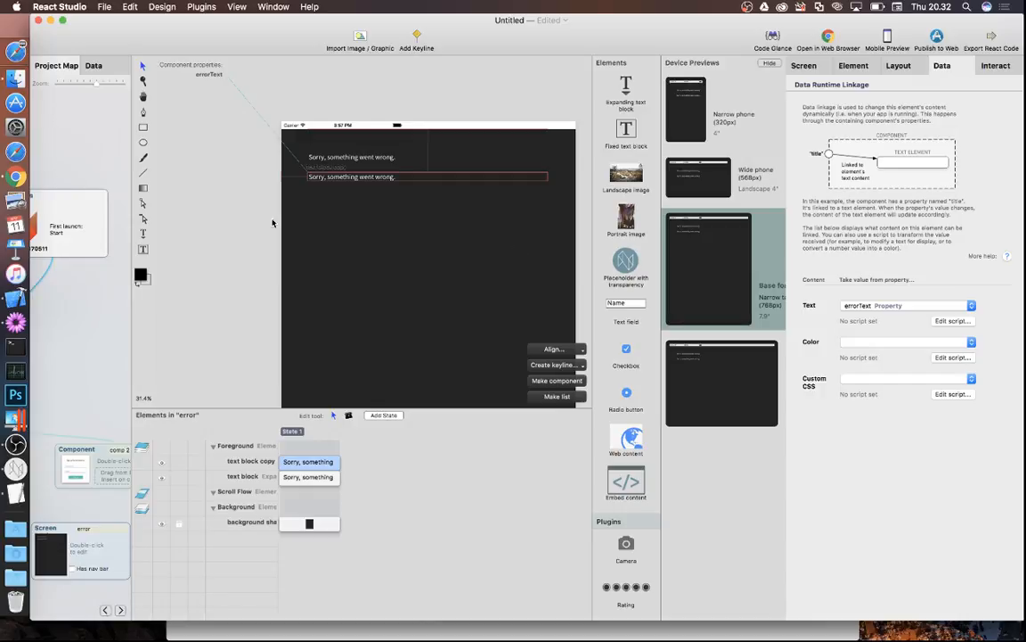
left_click(112, 359)
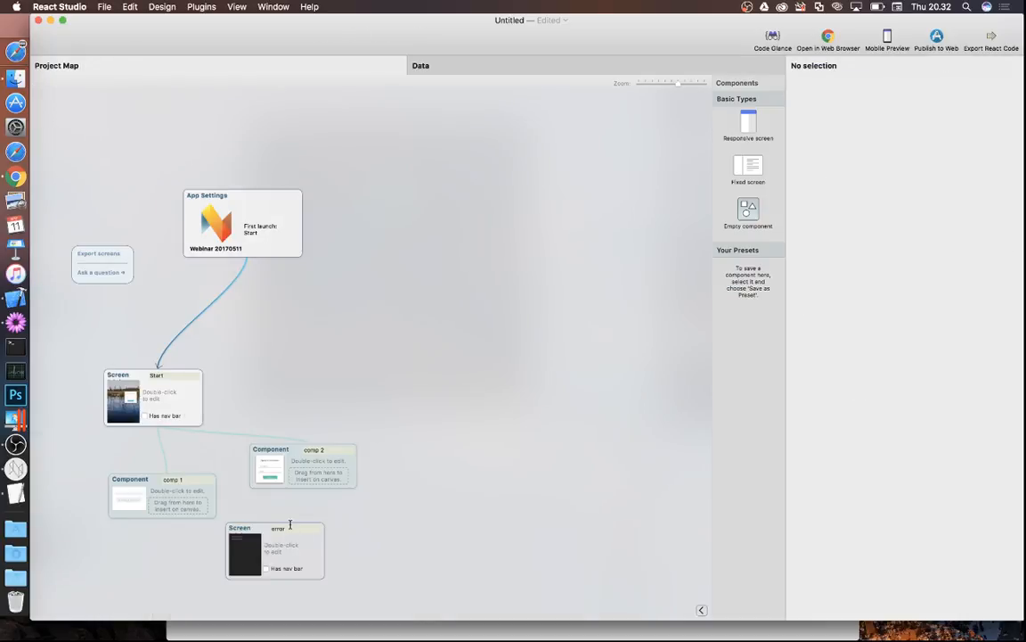
- Duplicate the error screen, place the copy beside it, and name it 'success'
left_click(308, 464)
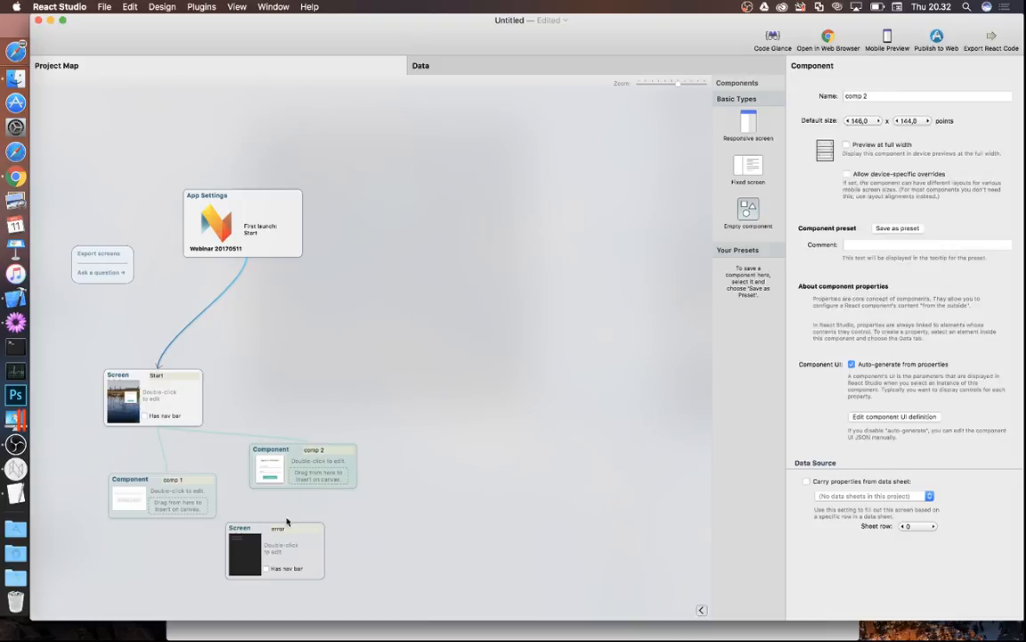
left_click(282, 544)
key("super+d")
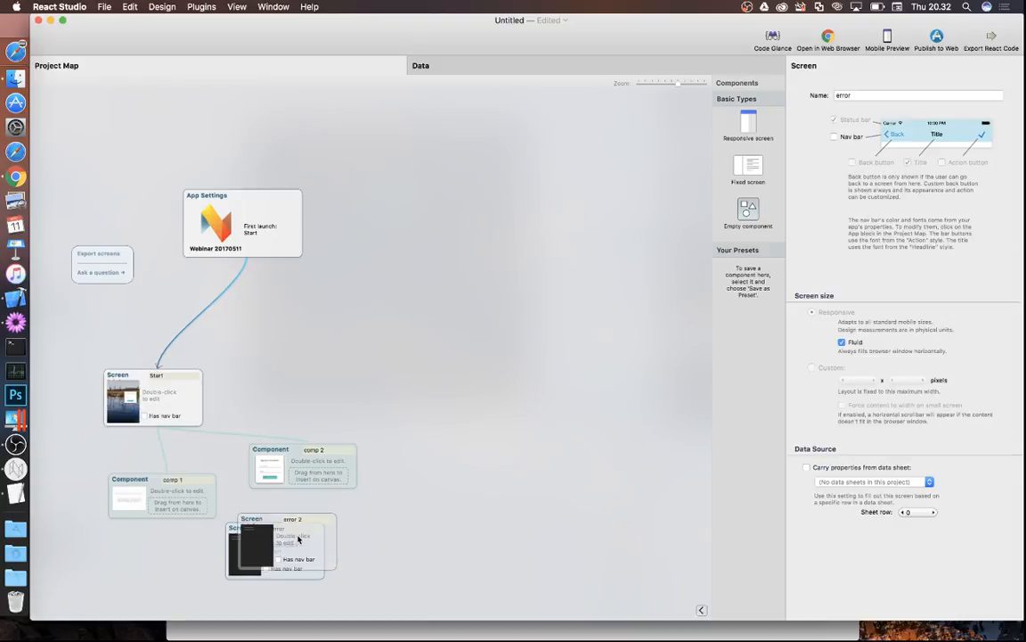
left_click_drag(283, 544, 403, 550)
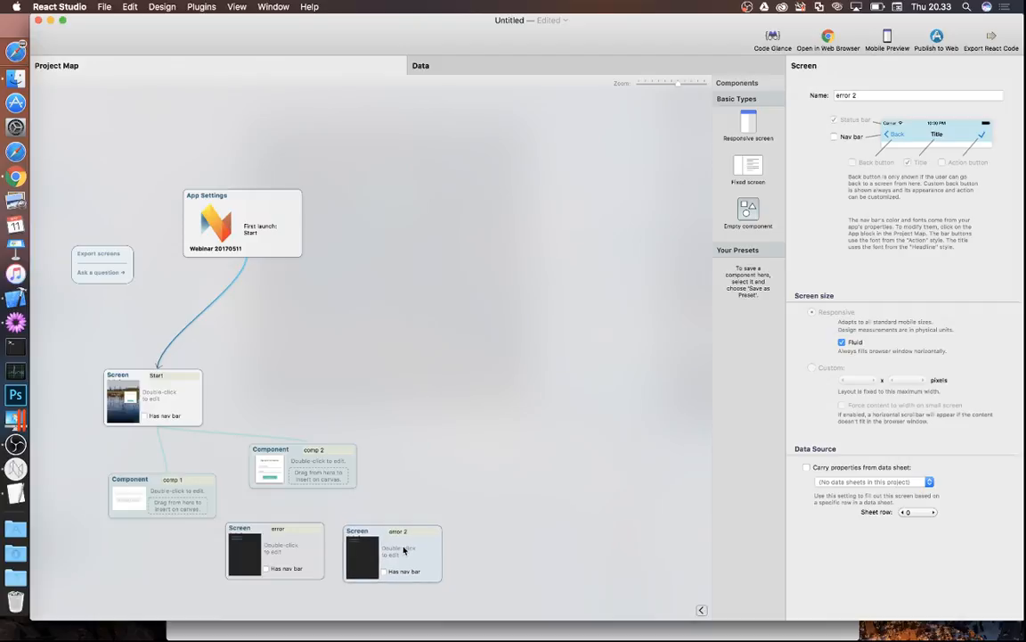
double_click(411, 528)
type("success")
key("Return")
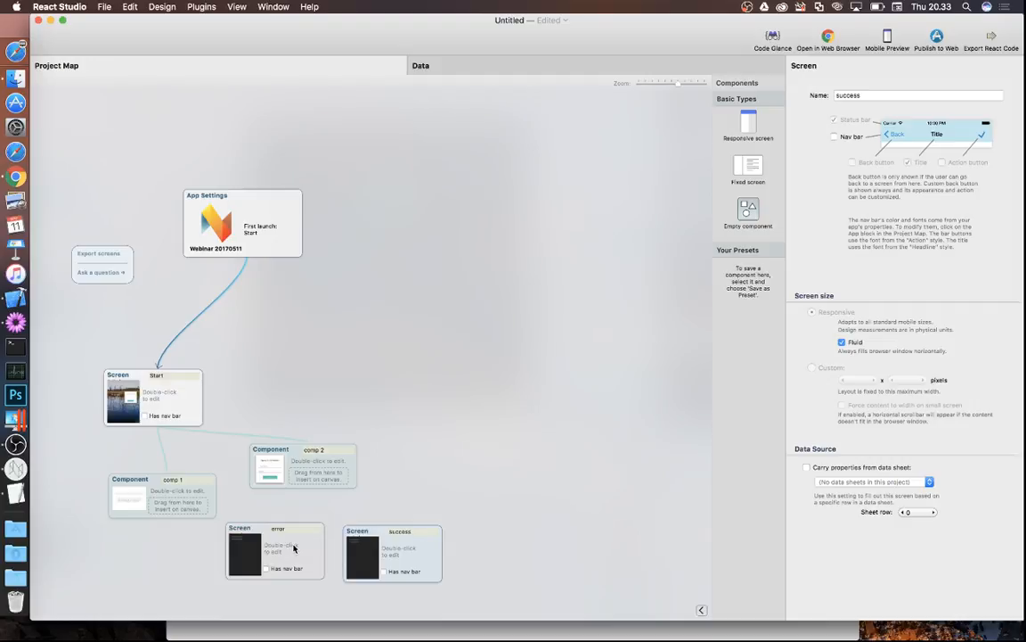
- On the success screen, delete the duplicate message and change the other to 'Great, you're subscribed!'
left_click(122, 5)
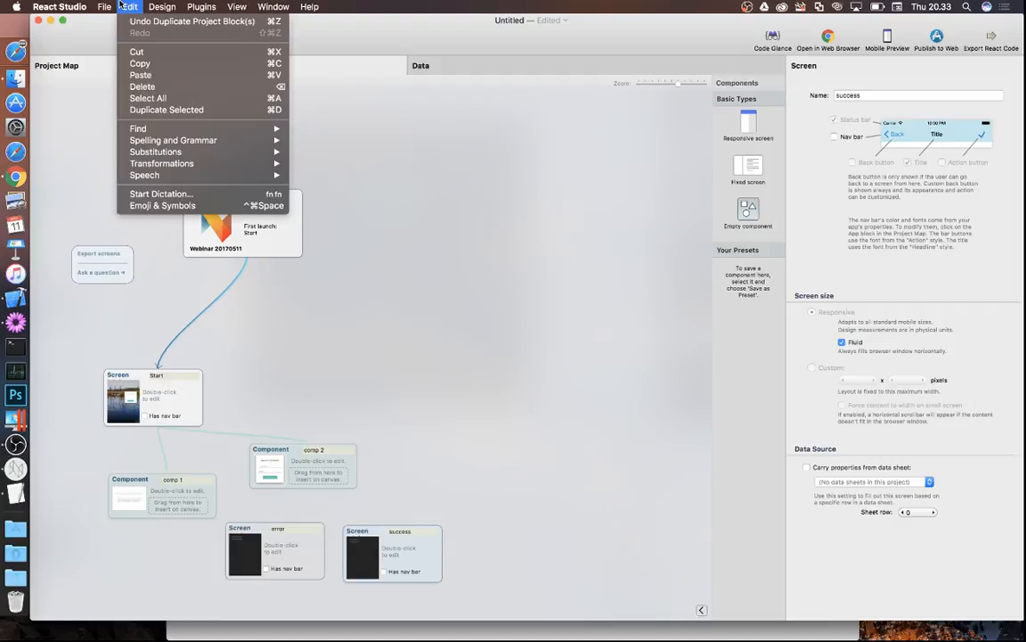
left_click(127, 5)
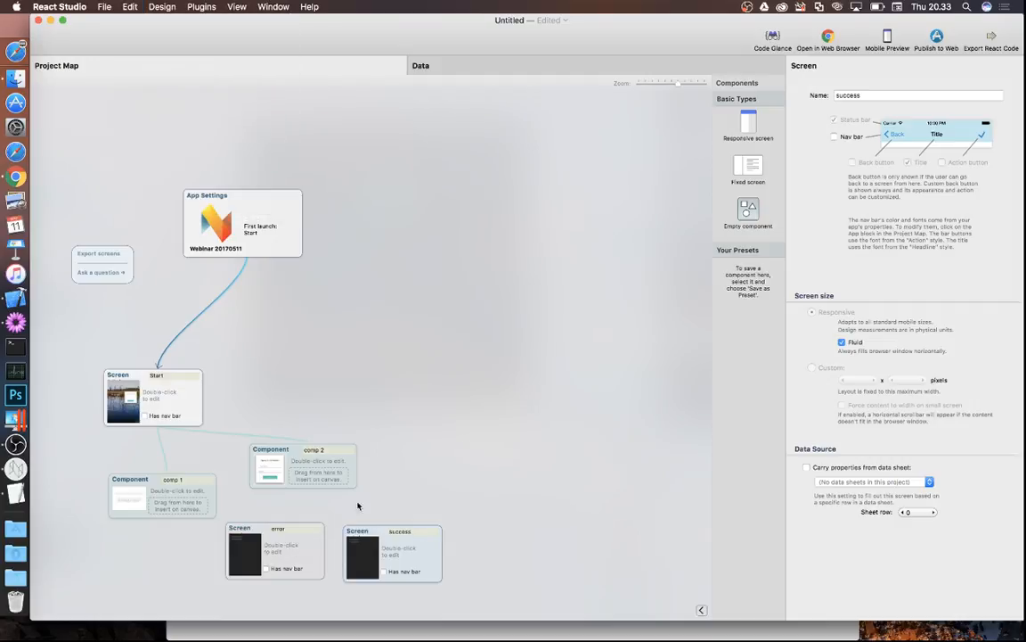
double_click(413, 554)
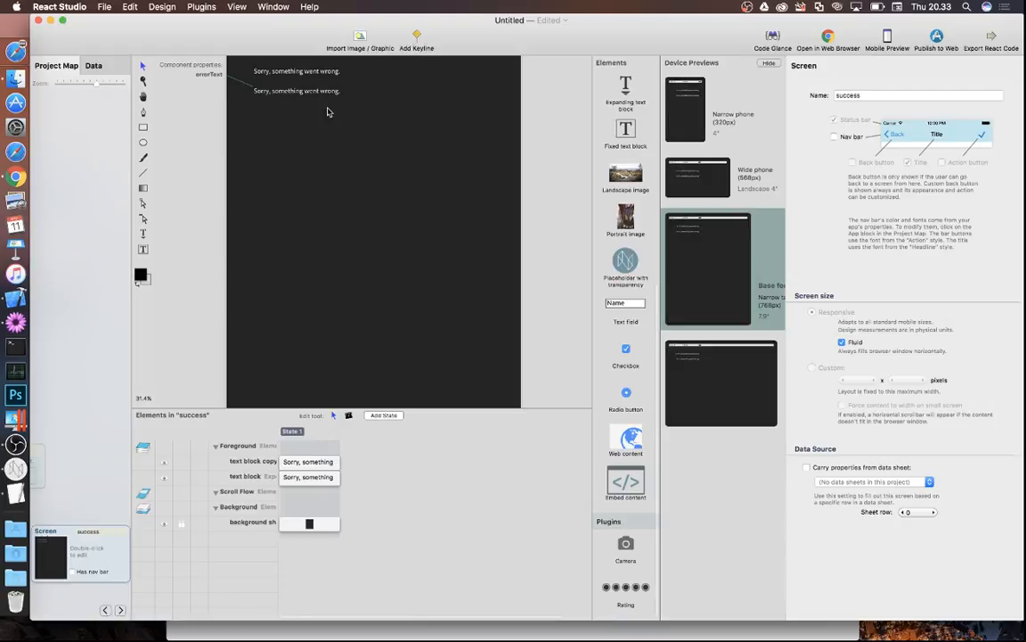
left_click(318, 141)
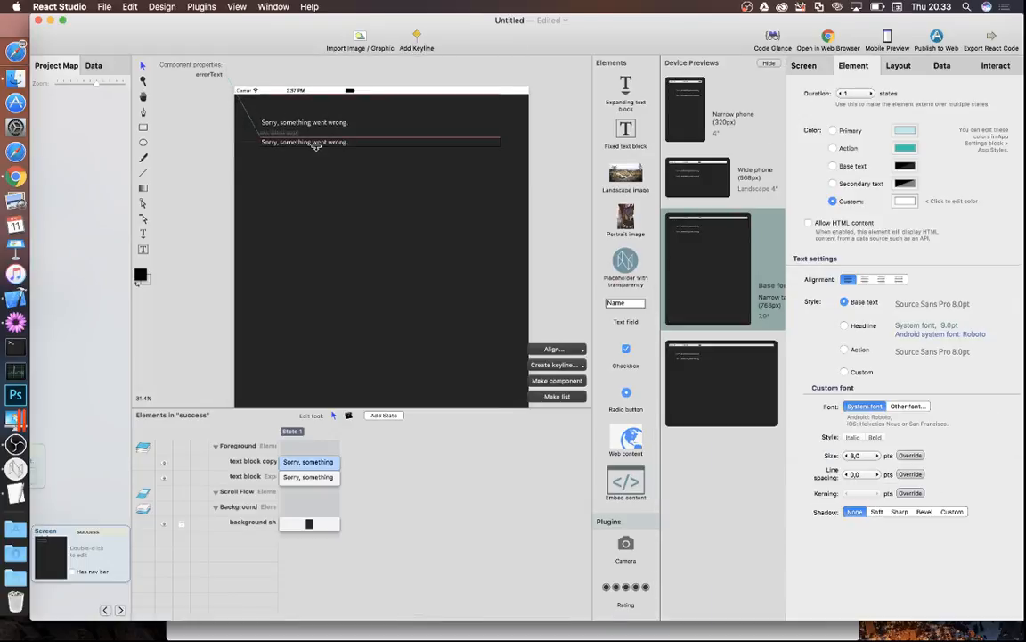
key("Delete")
left_click(316, 122)
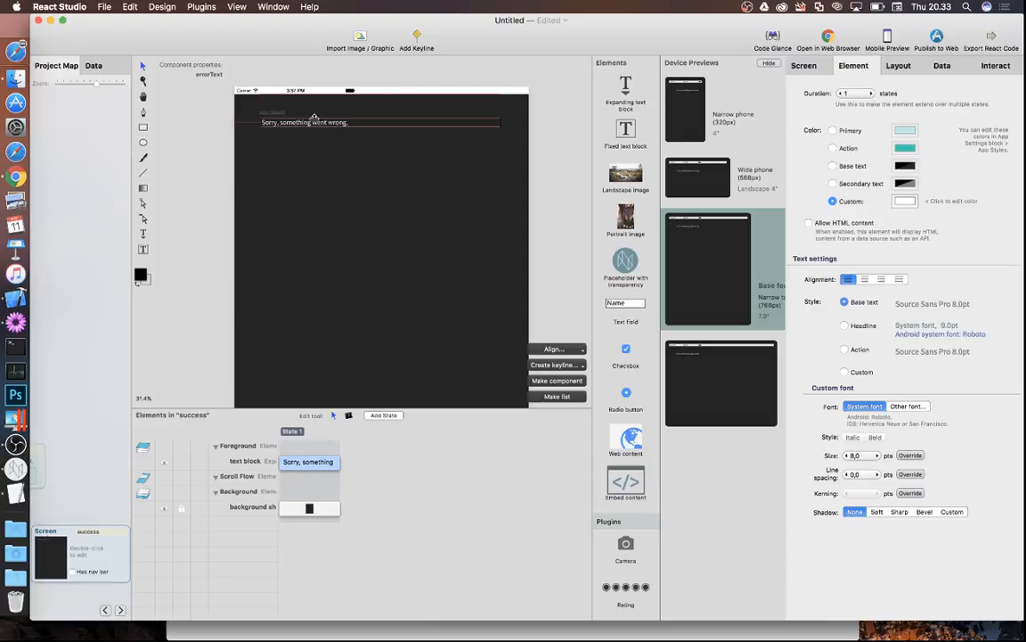
left_click(311, 121)
key("super+a")
type("G")
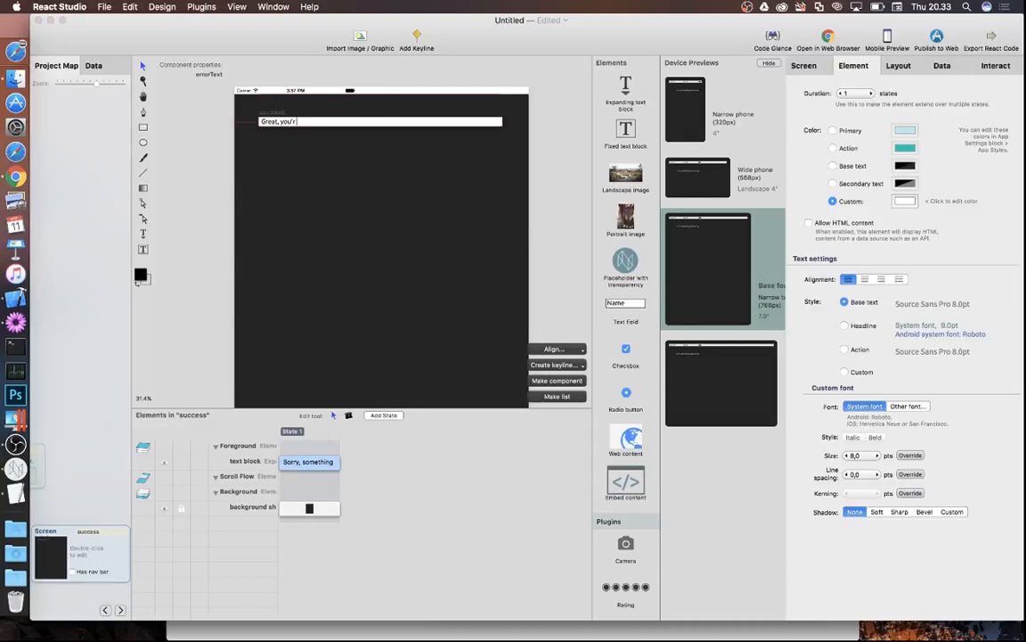
type("reat, you're subscribed!")
left_click(182, 139)
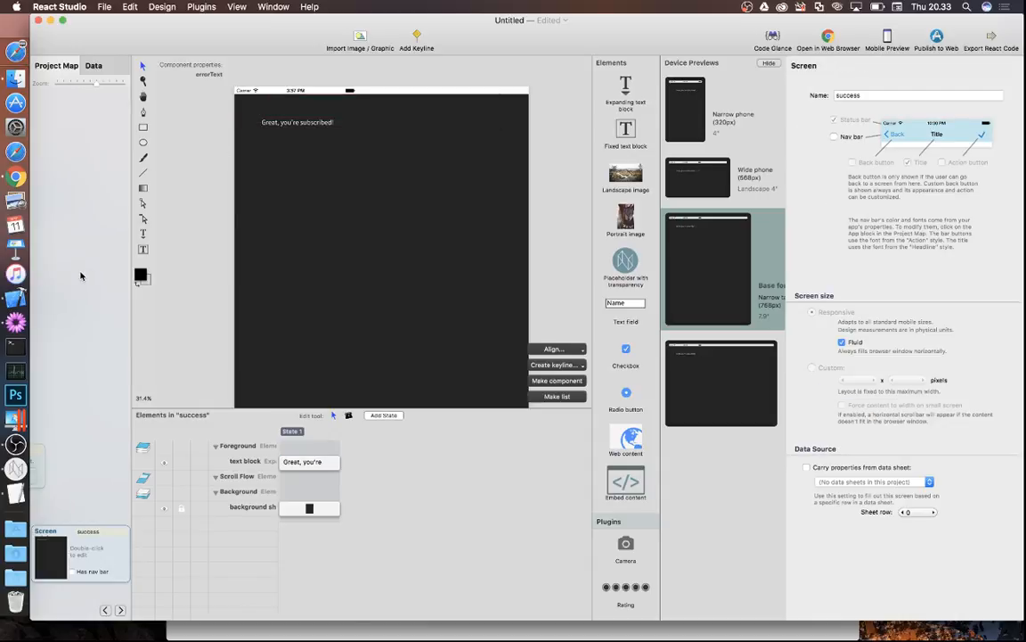
left_click(81, 277)
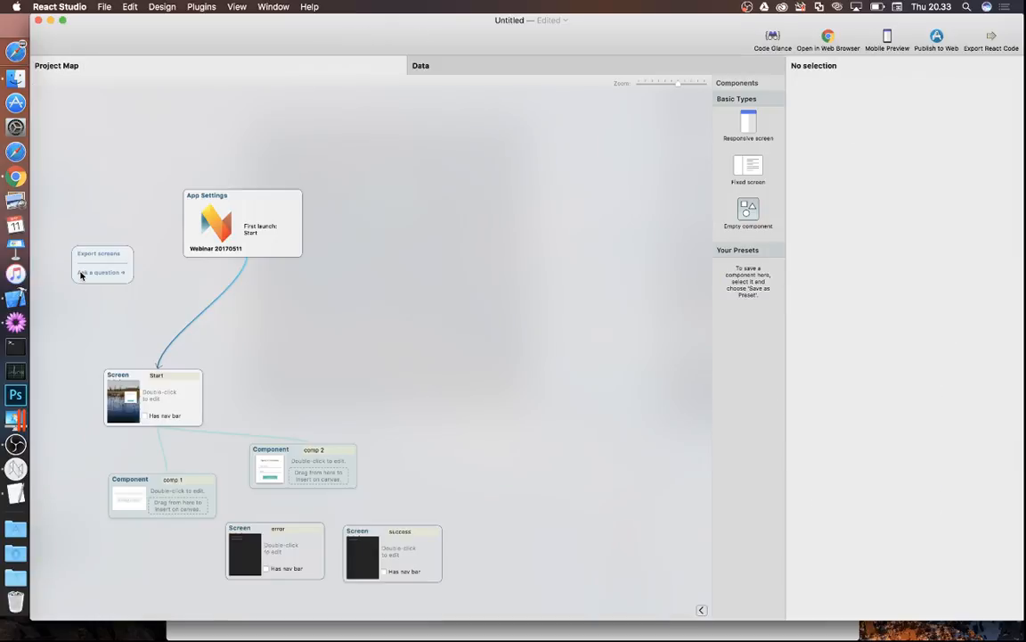
- Add a 'Go back' button to the error screen's Foreground group that returns to the previous screen
double_click(283, 540)
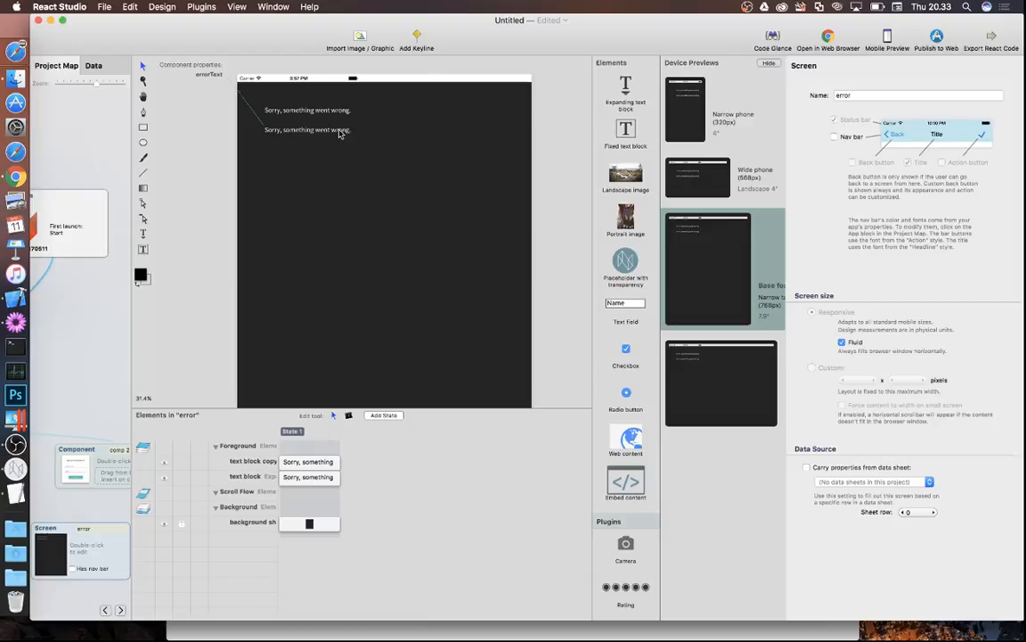
scroll(621, 367, "up", 5)
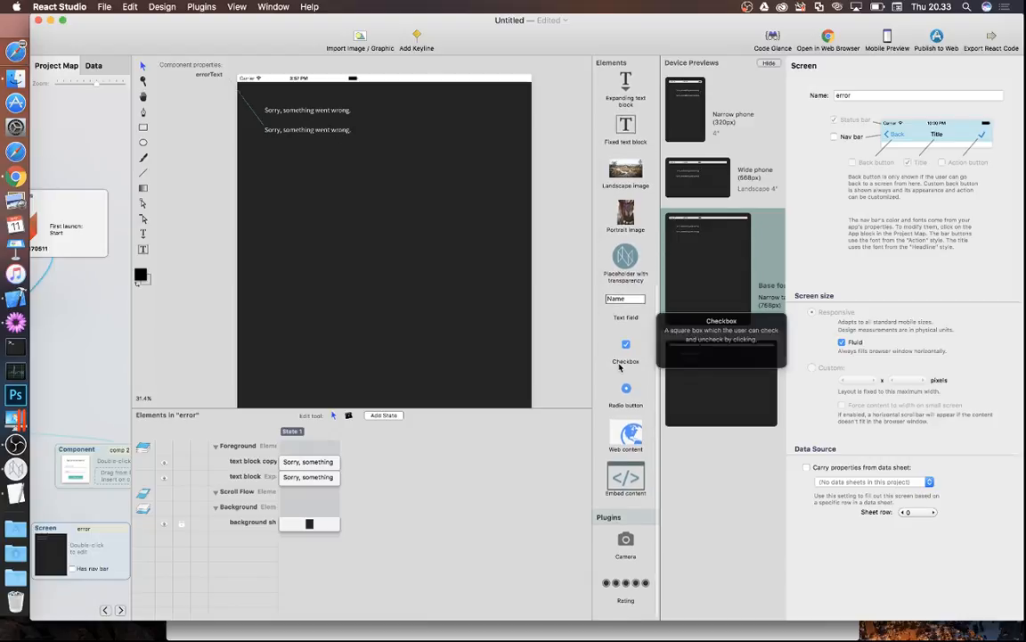
left_click_drag(636, 196, 297, 188)
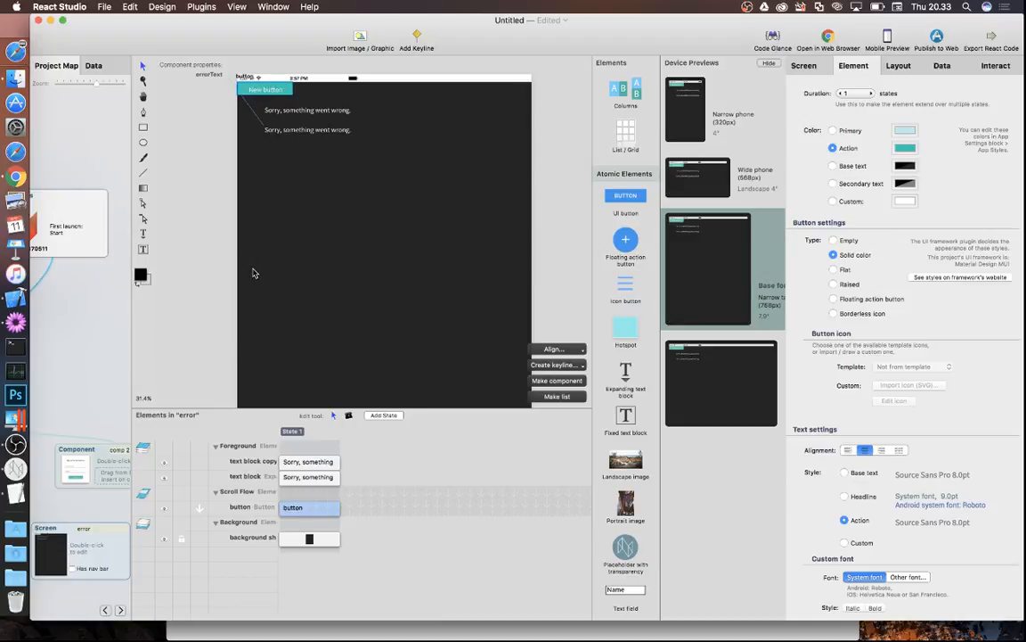
left_click_drag(234, 507, 217, 439)
left_click_drag(259, 79, 318, 180)
double_click(318, 178)
type("Go back")
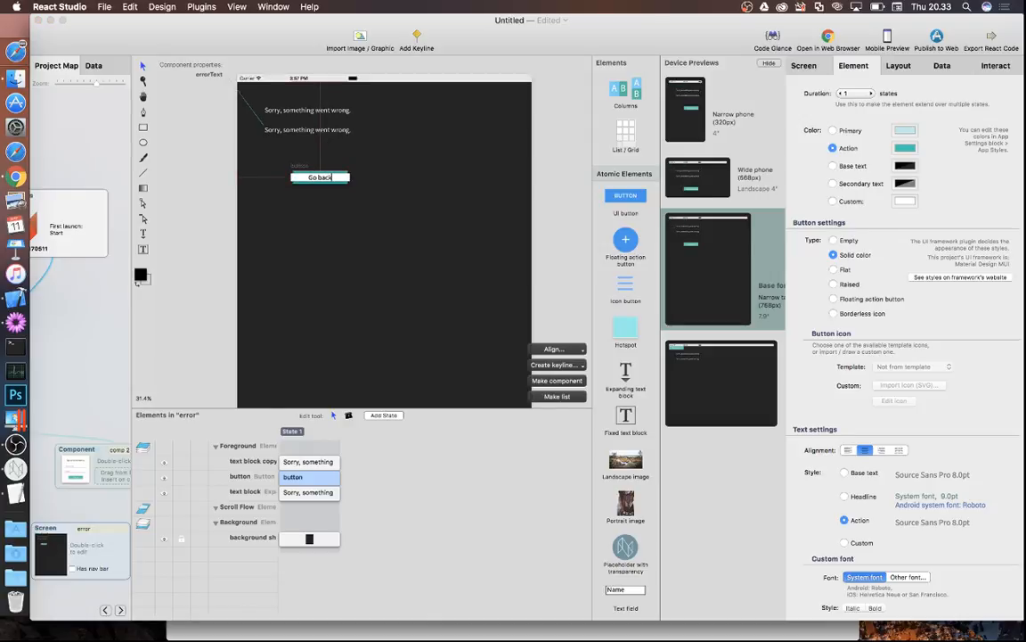
key("Return")
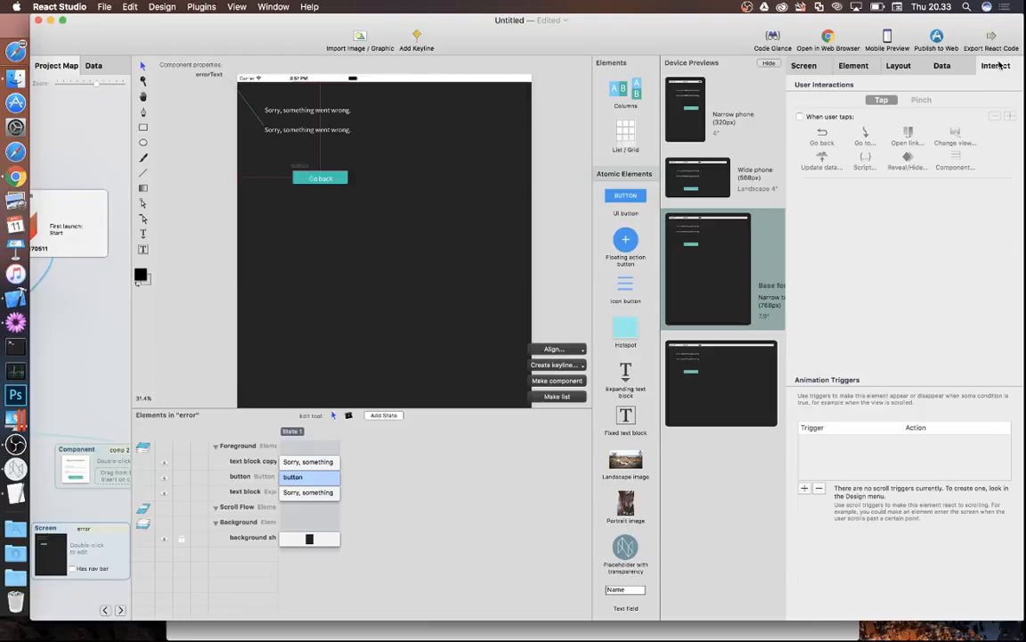
left_click(799, 117)
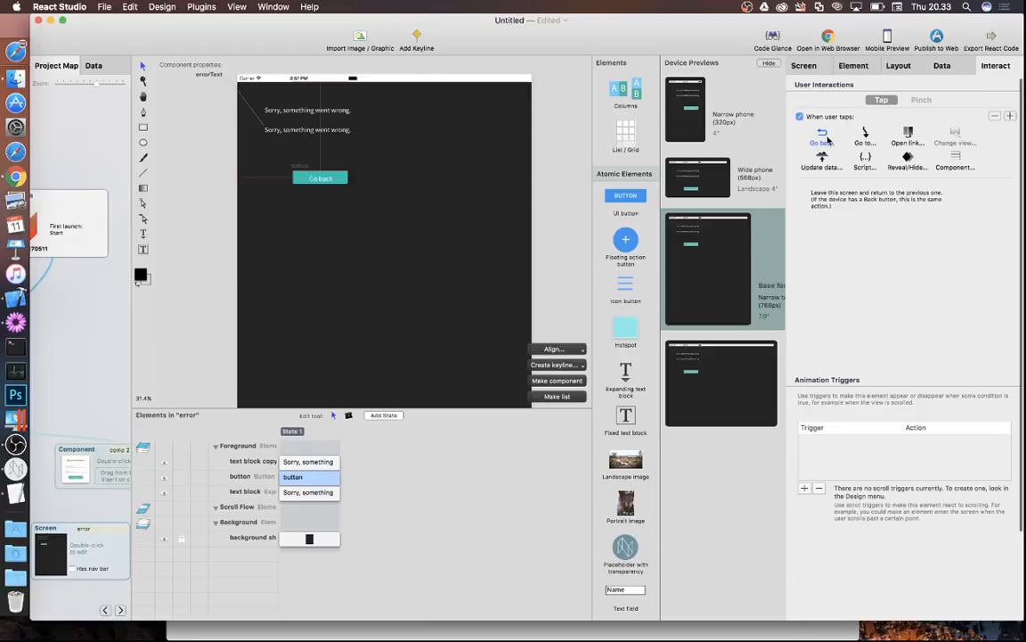
left_click(173, 292)
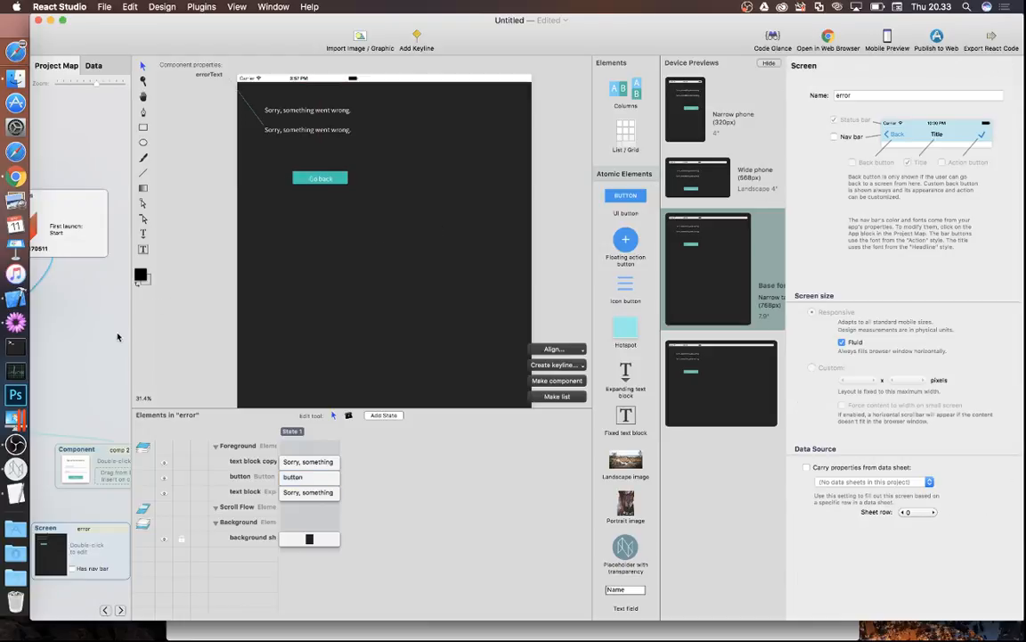
- Replace the error screen's second message with the placeholder '(Error text)'
double_click(328, 129)
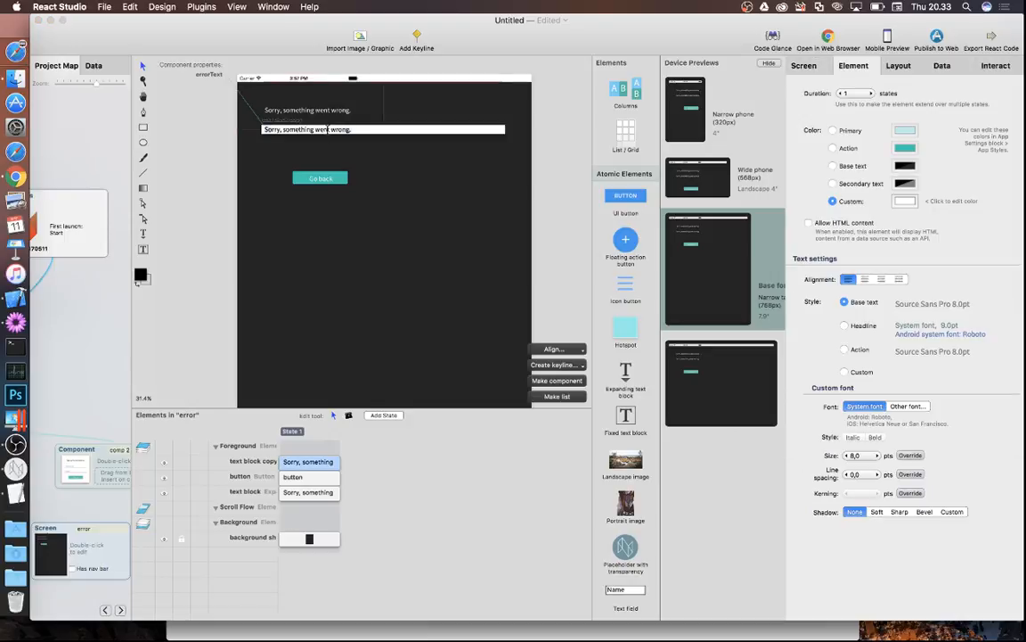
key("super+a")
key("BackSpace")
type("(Error tex")
left_click(177, 162)
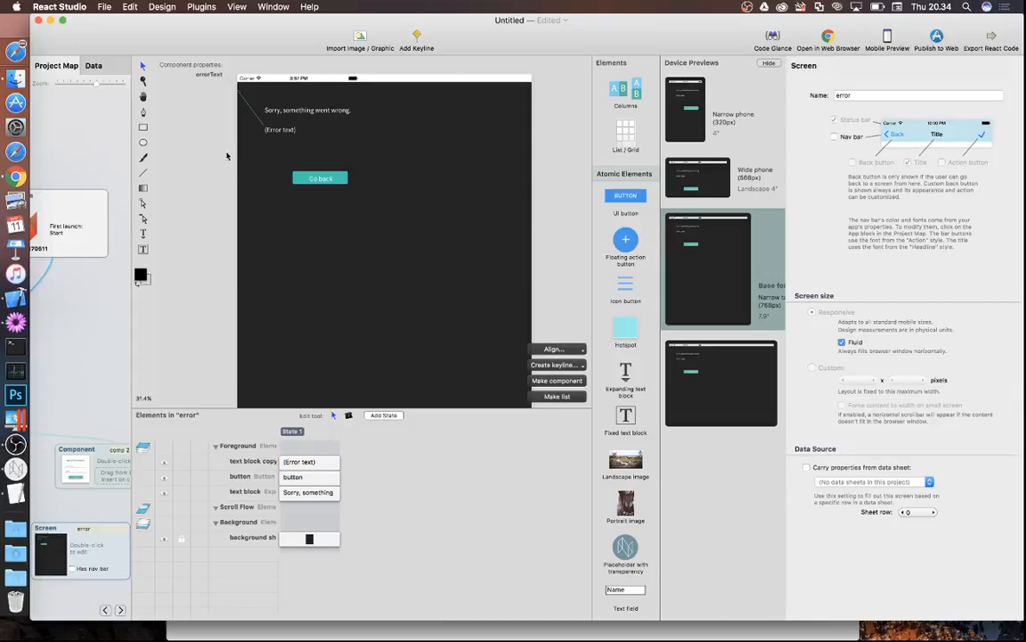
left_click(108, 344)
- Set comp 2's Sign up button to show the success screen on success and the error screen on failure
double_click(295, 460)
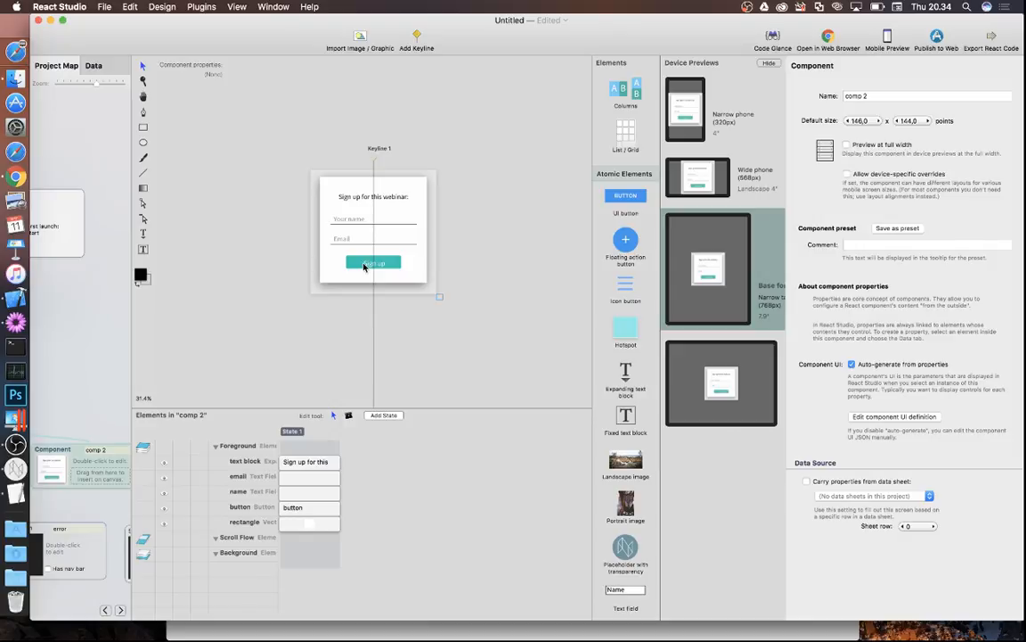
left_click(364, 265)
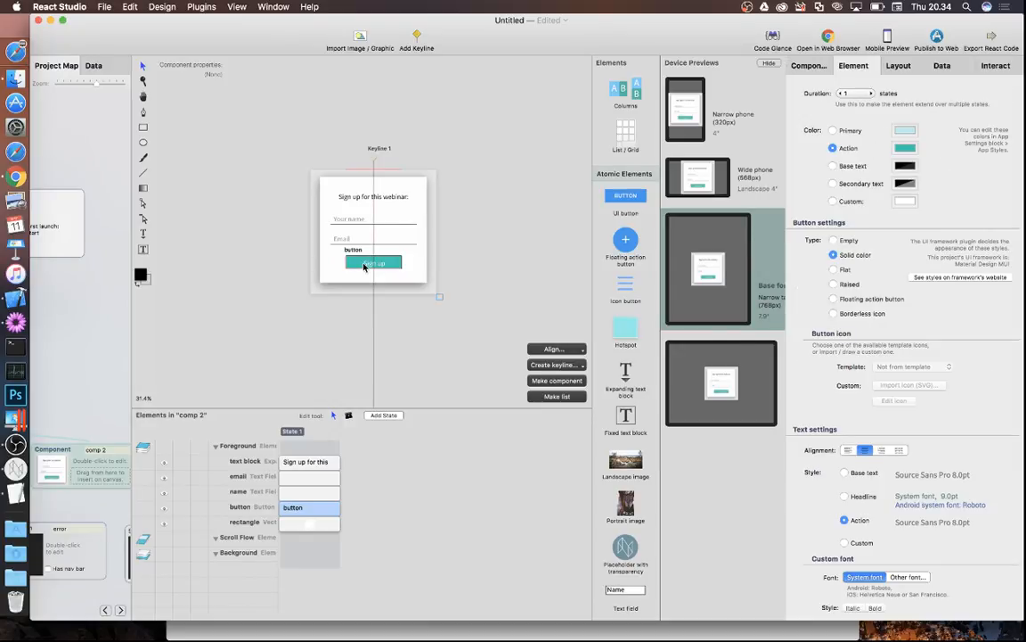
left_click(1008, 65)
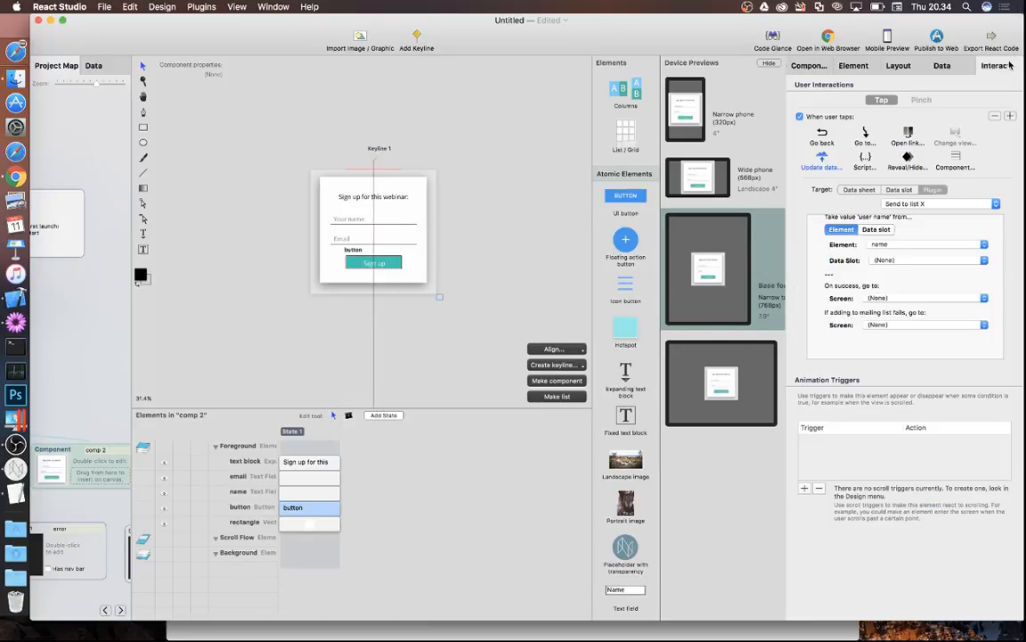
scroll(922, 267, "down", 2)
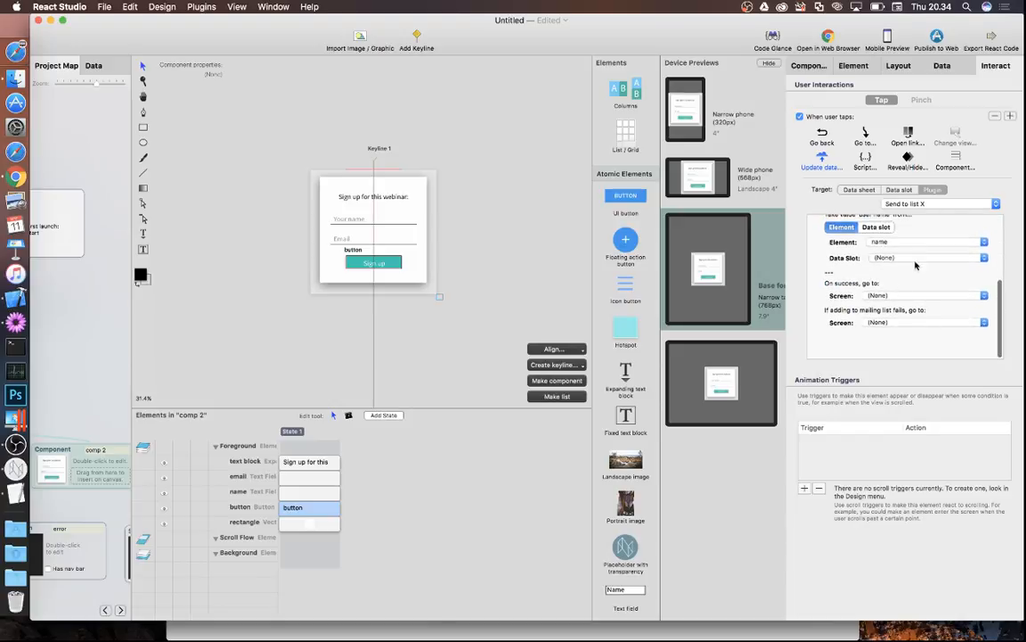
left_click(891, 295)
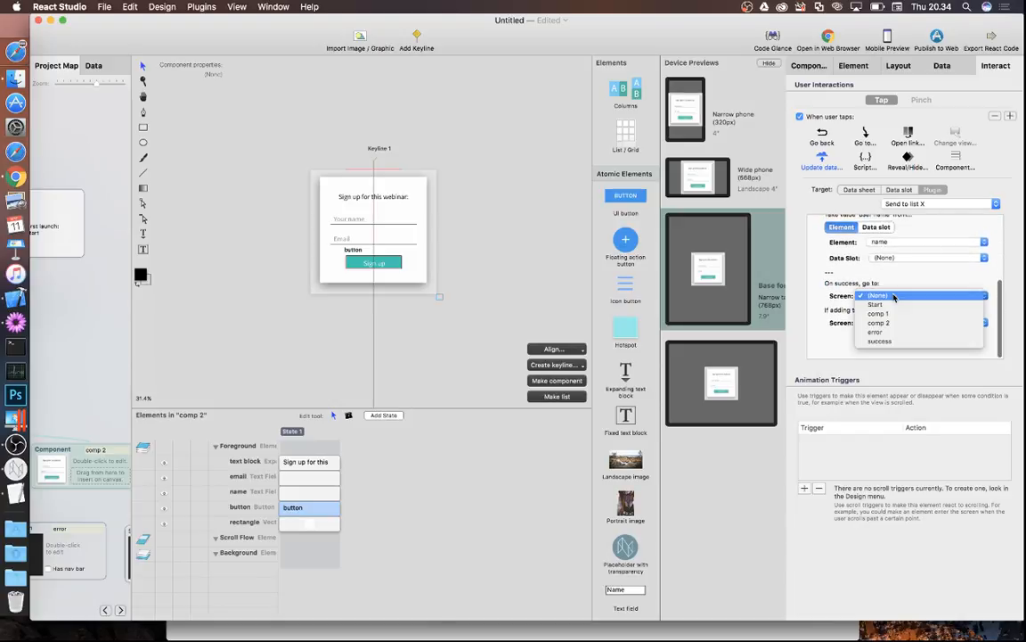
left_click(888, 342)
left_click(891, 322)
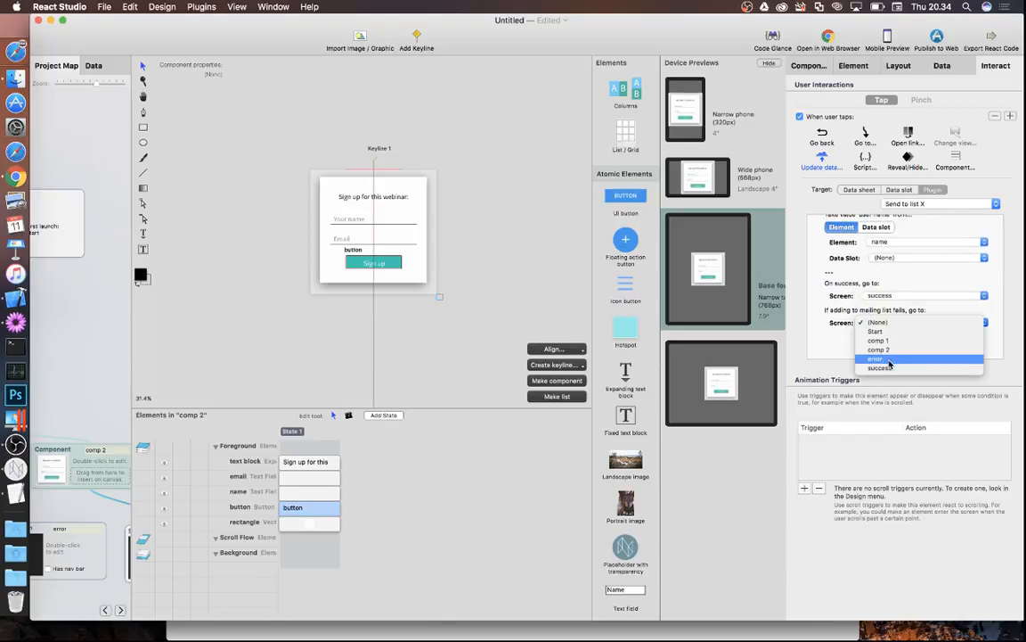
left_click(888, 359)
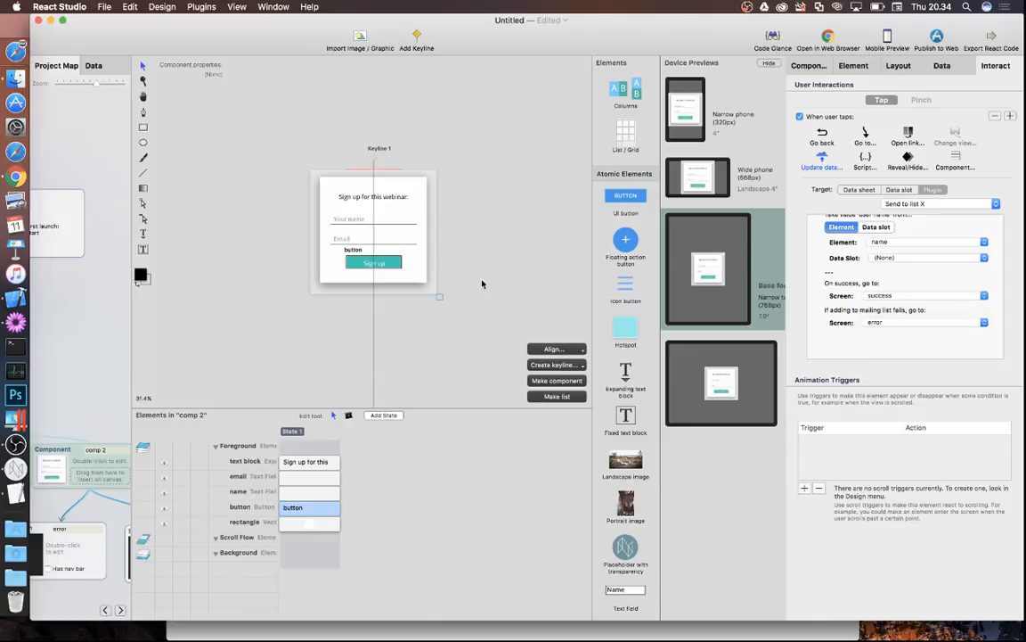
left_click(76, 349)
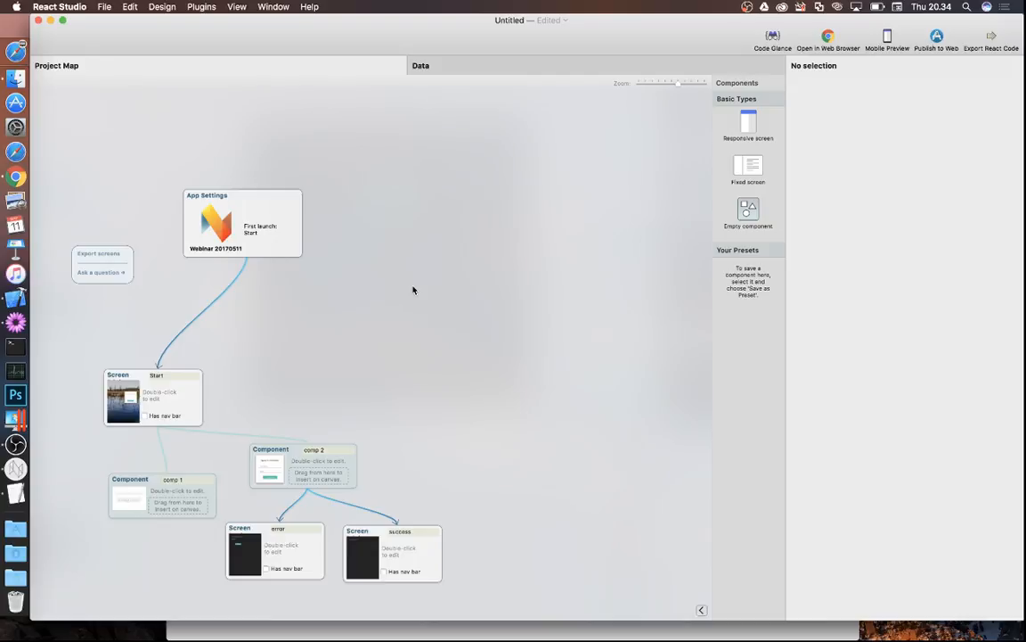
- Preview the app in a web browser and view it at localhost:3000 in Chrome
left_click(827, 38)
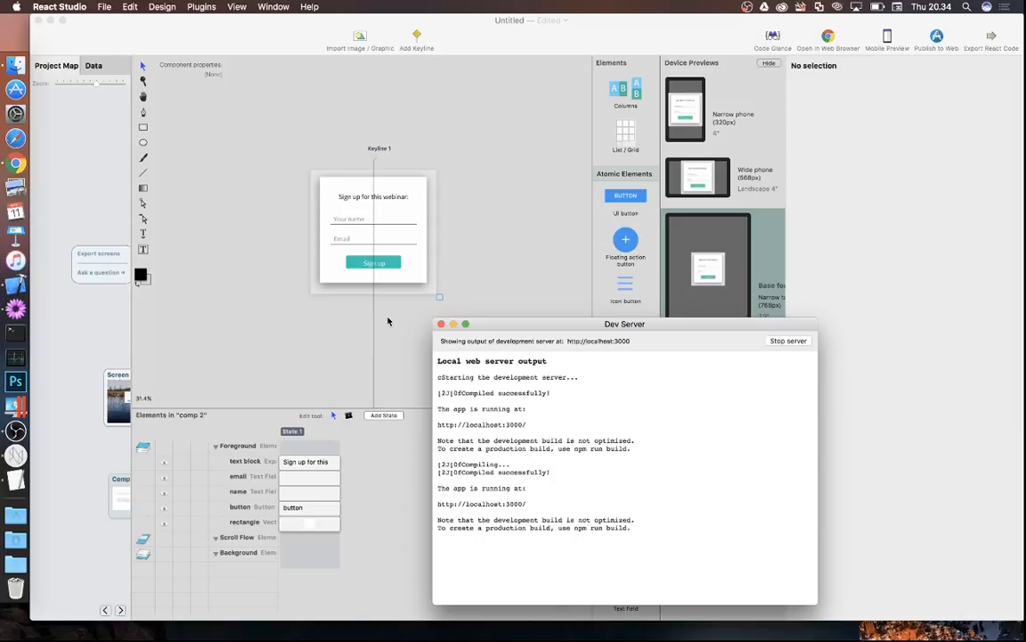
left_click(11, 165)
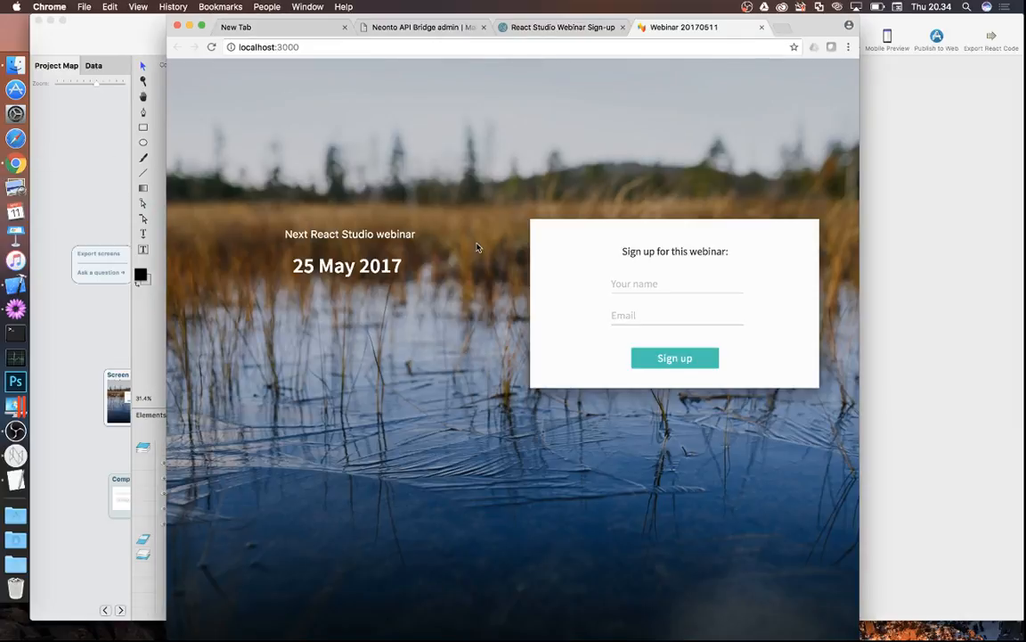
- Submit the form with name 'Test person' and an empty email, then go back from the error page
left_click(659, 284)
type("Test person")
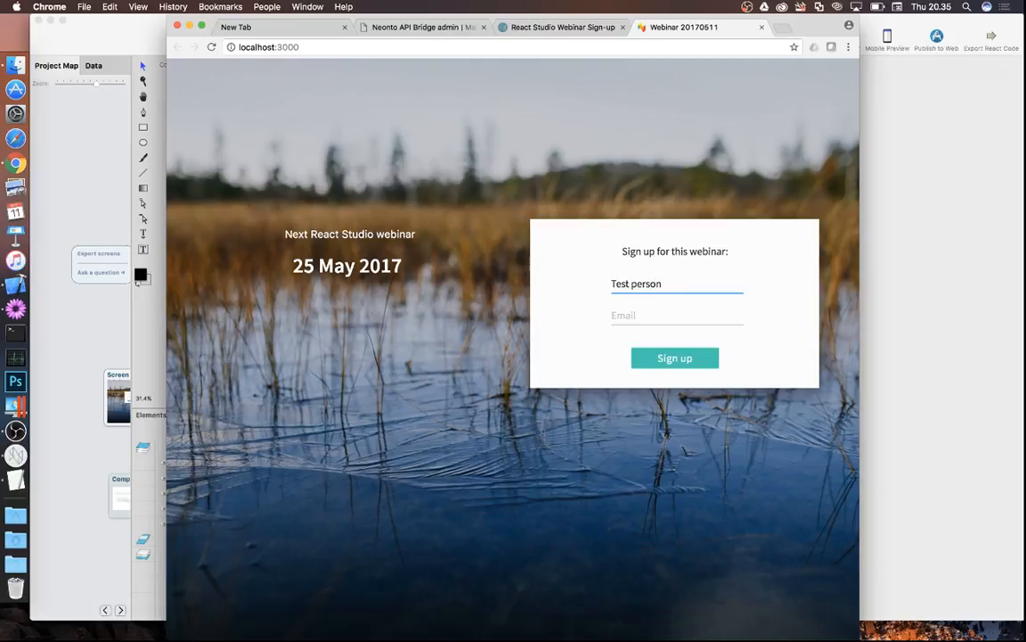
key("Tab")
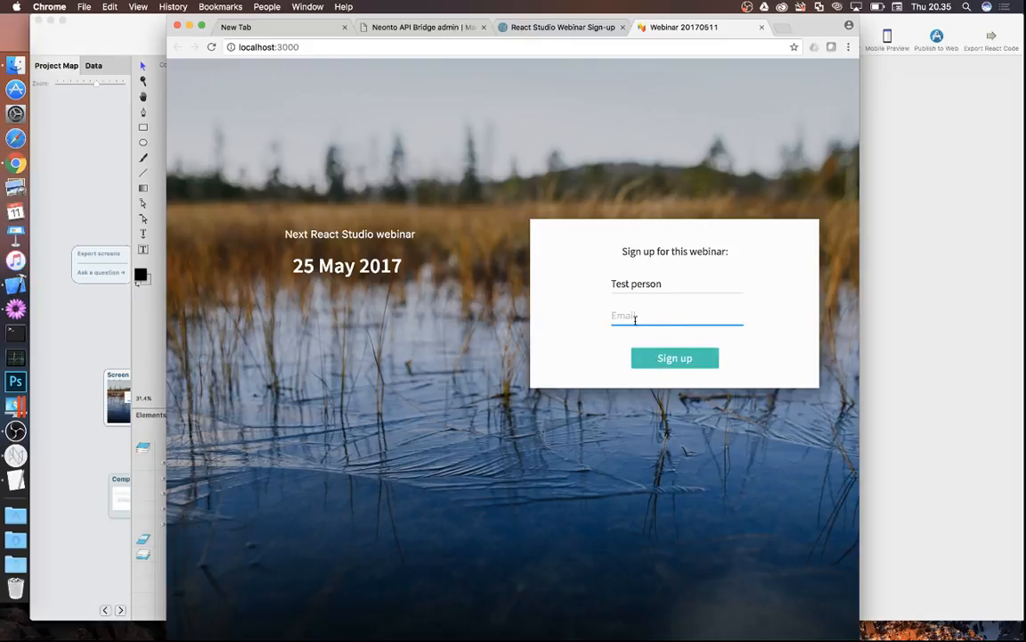
left_click(667, 283)
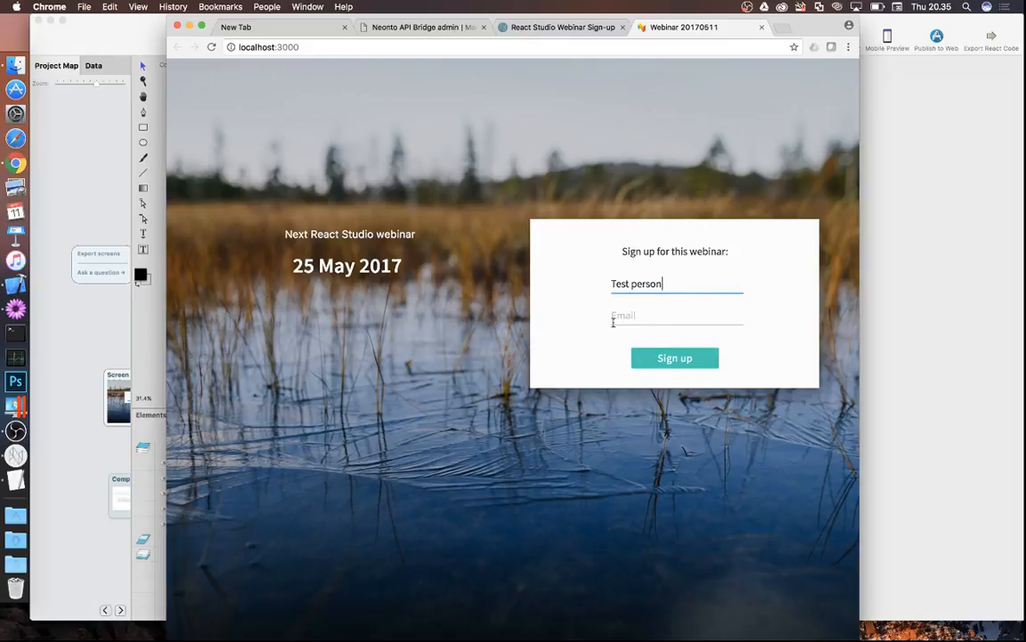
left_click(645, 318)
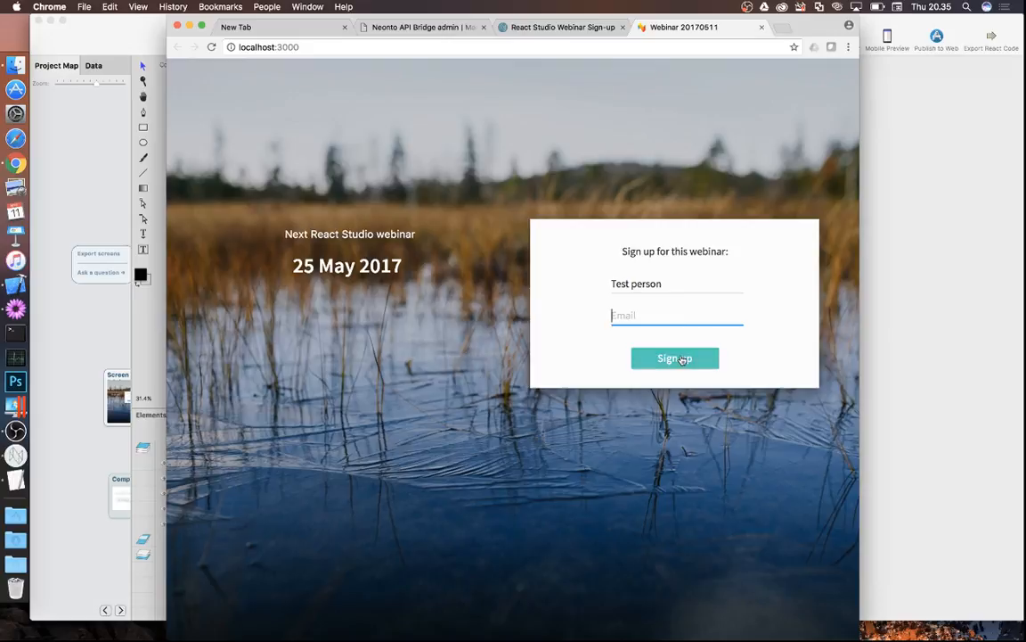
left_click(672, 361)
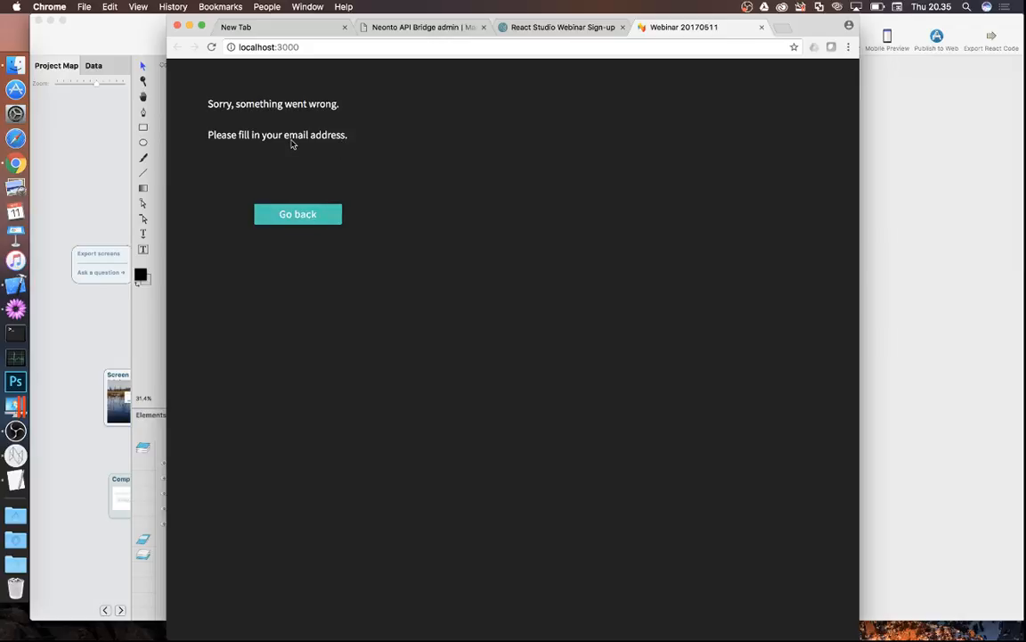
left_click(306, 223)
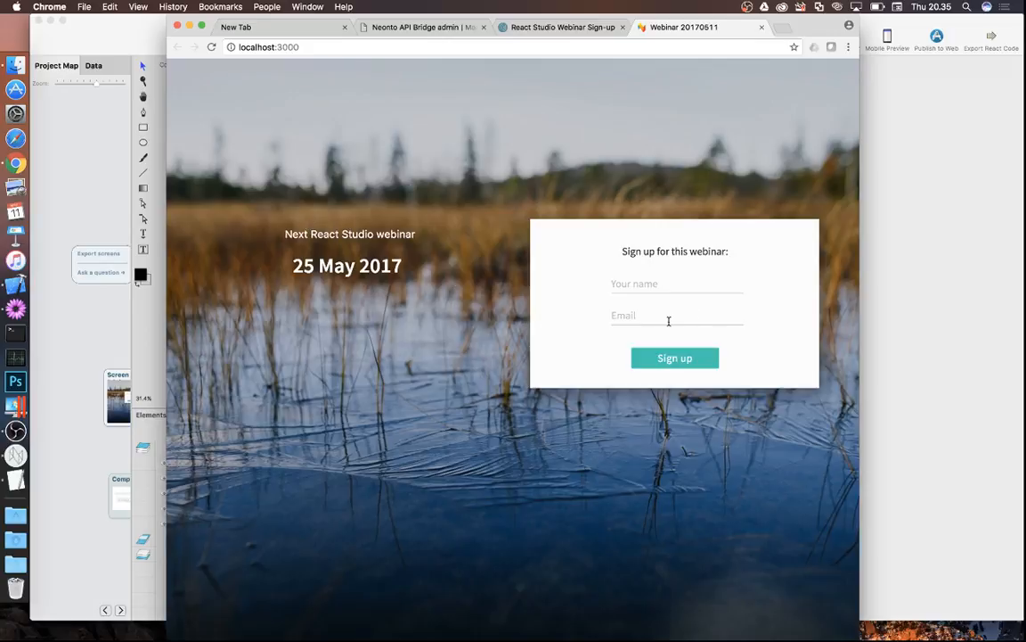
- Submit a test sign-up with a name and email address, then return from the error page
left_click(660, 284)
type("Pauli")
key("Tab")
type("p")
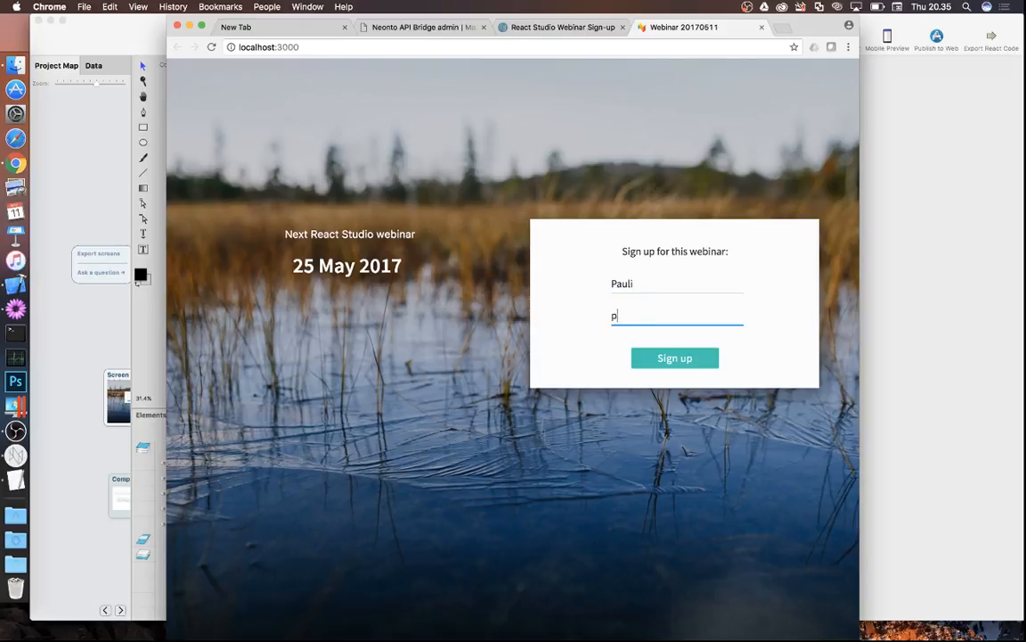
type("auli@example.com")
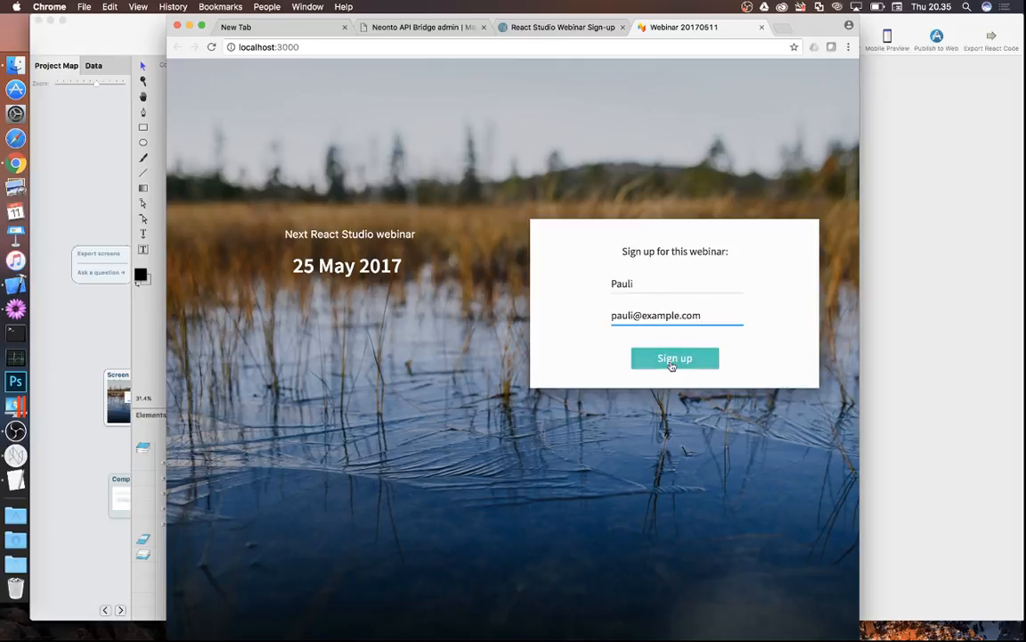
left_click(677, 359)
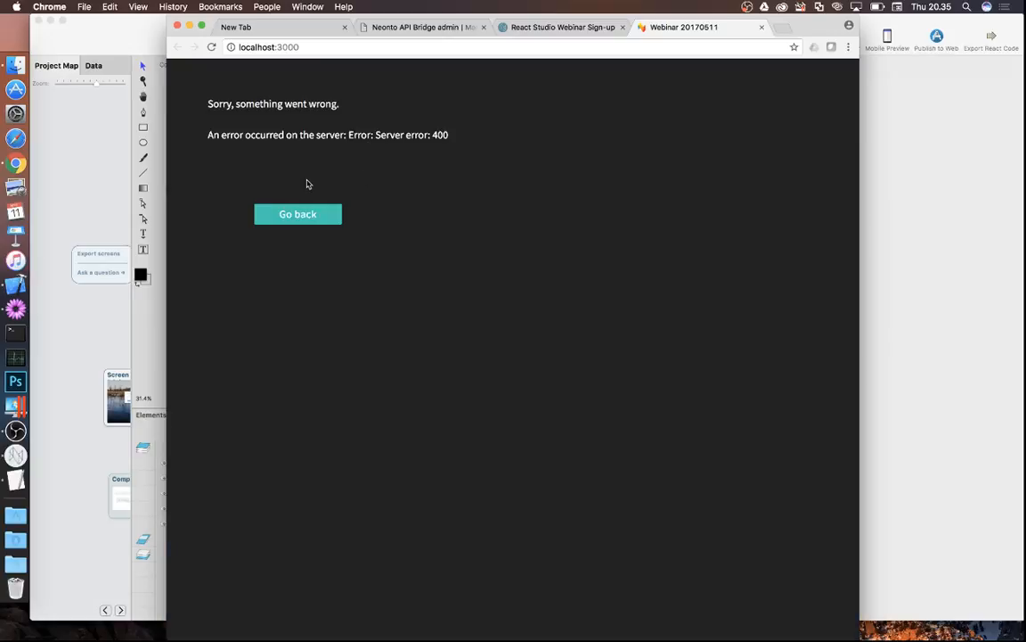
left_click(314, 219)
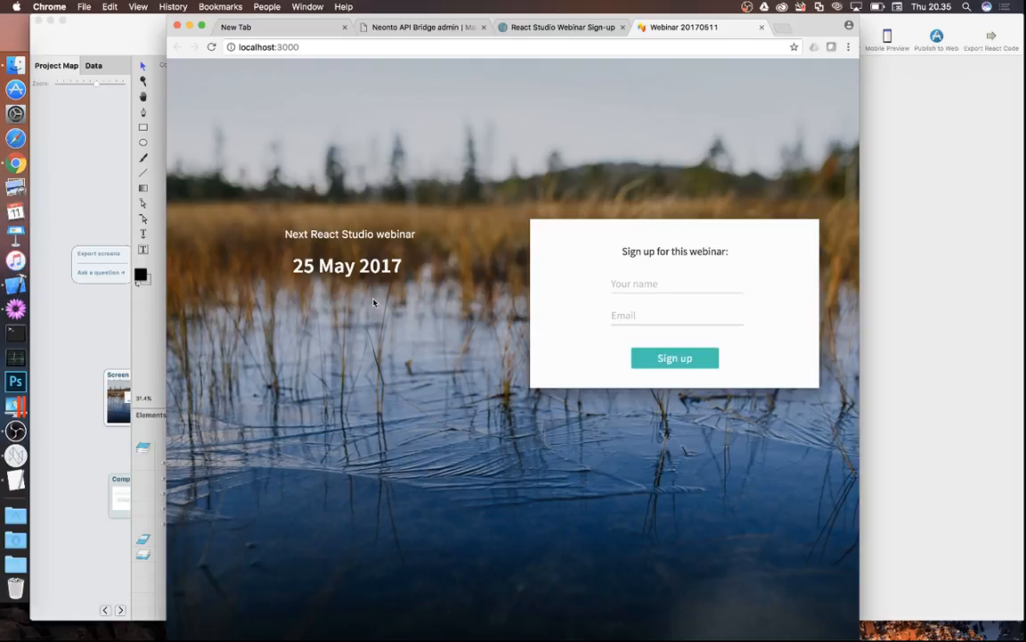
- In React Studio, open Data Plugin Setup from the Sign up button's tap interaction target list
left_click(103, 194)
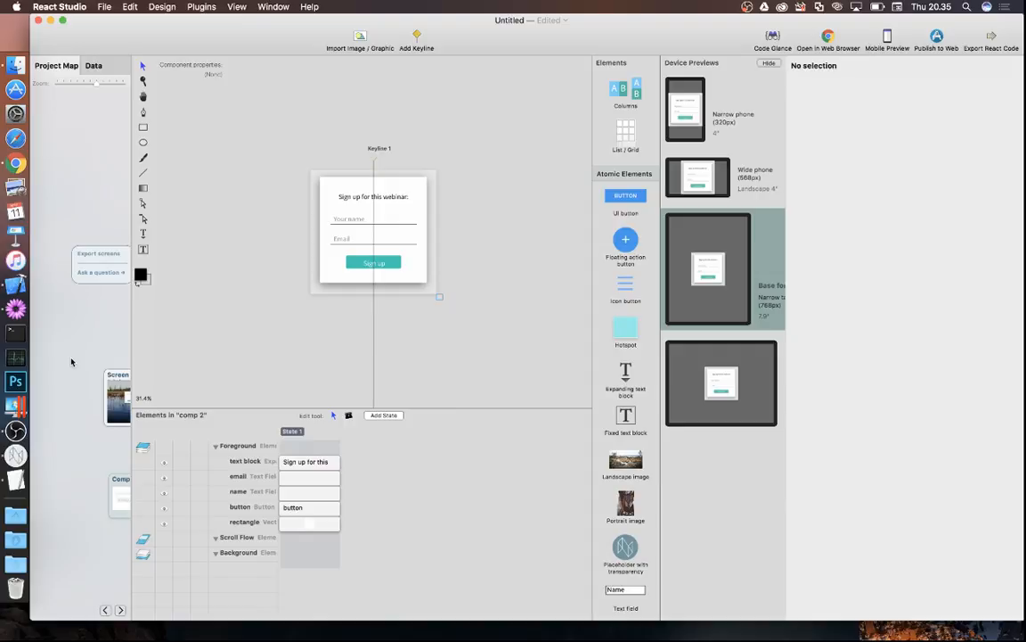
left_click(388, 264)
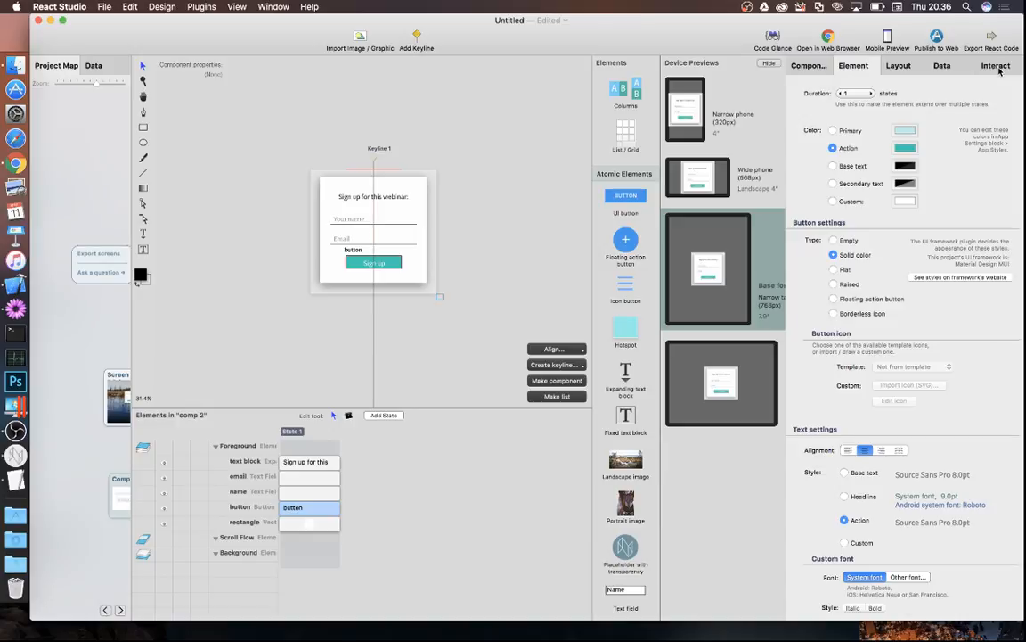
left_click(997, 67)
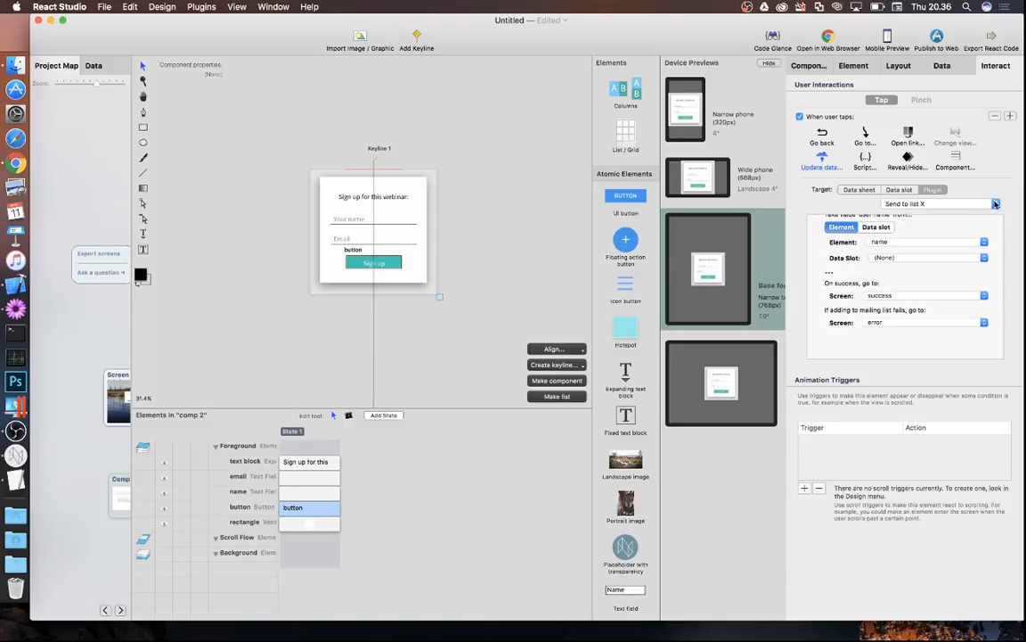
left_click(998, 204)
left_click(882, 216)
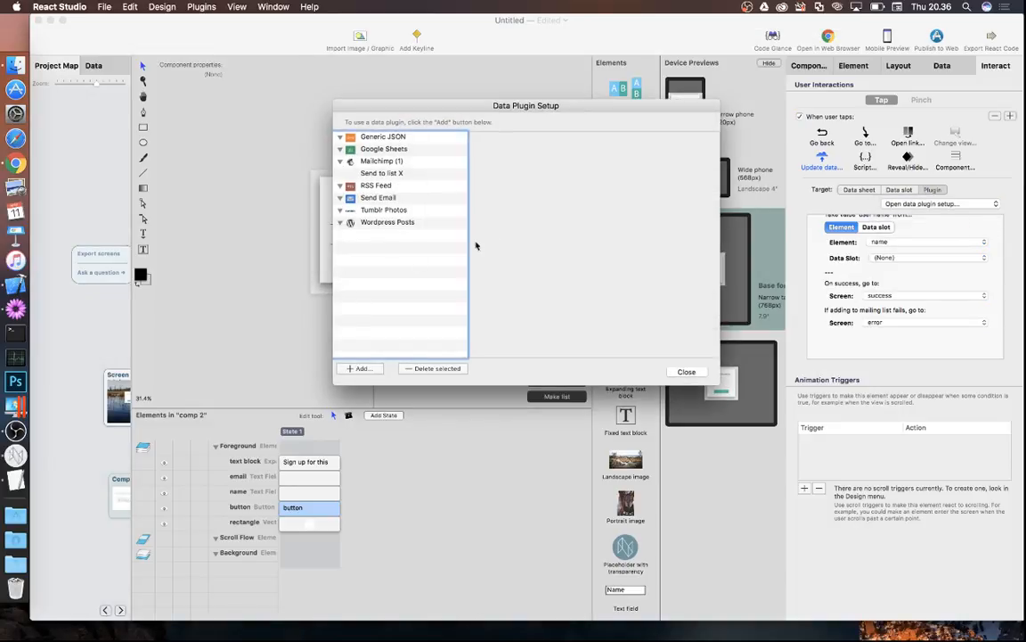
- Add a Send Email data plugin and enter its sender email address
left_click(357, 368)
left_click(387, 415)
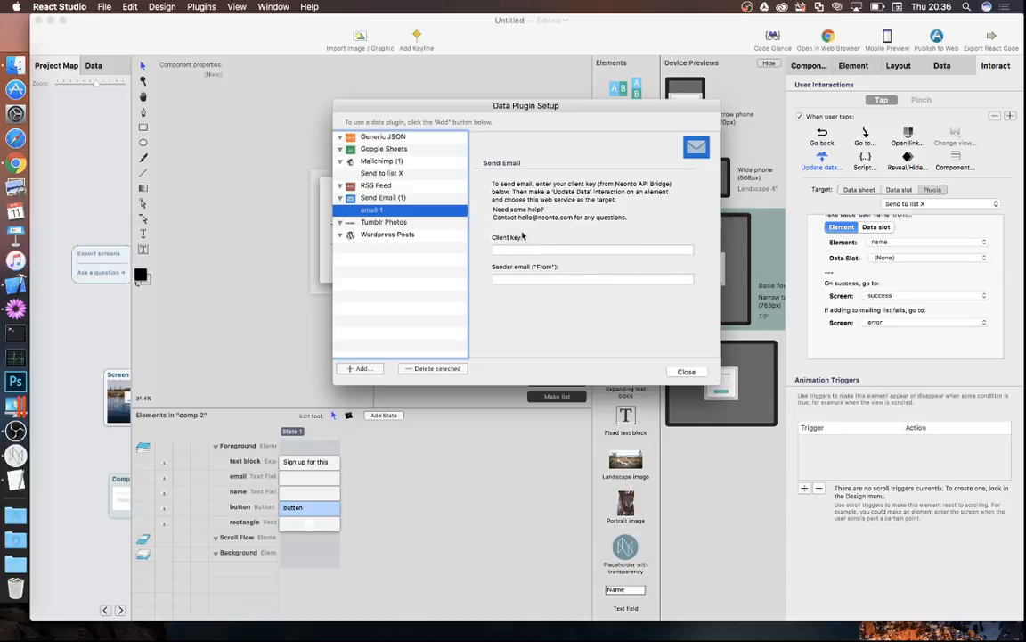
left_click(534, 279)
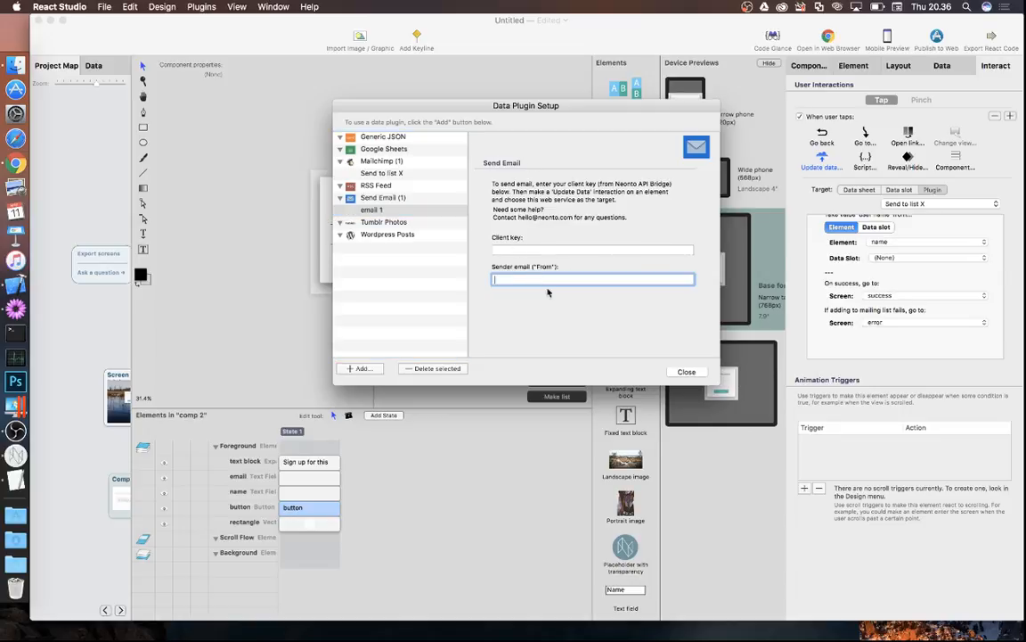
key("Return")
left_click(702, 376)
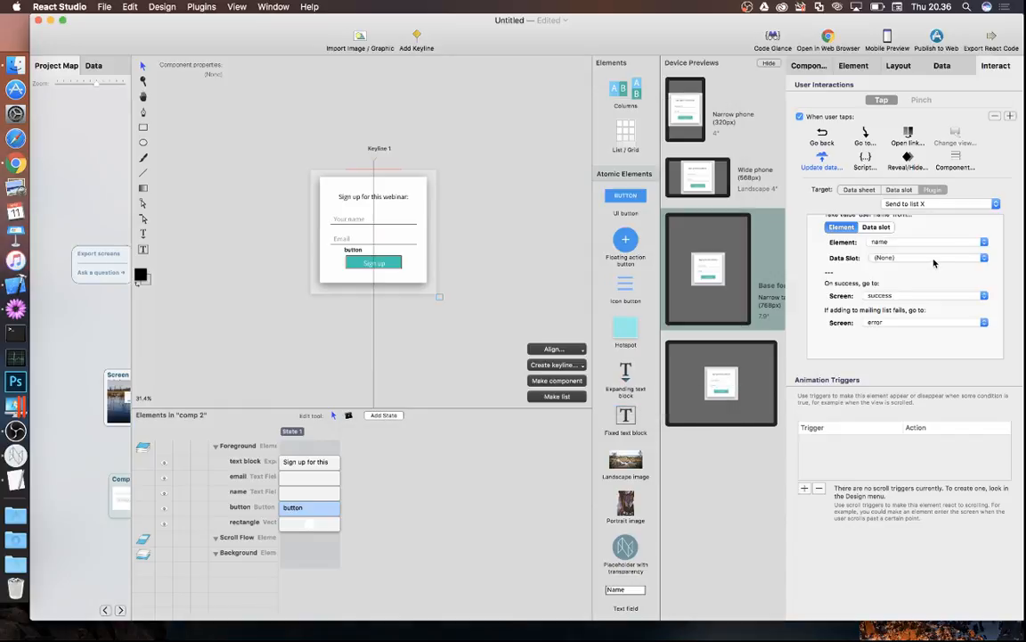
- Target the Sign up button at the 'email 1' plugin and enter a fixed recipient email address
left_click(959, 204)
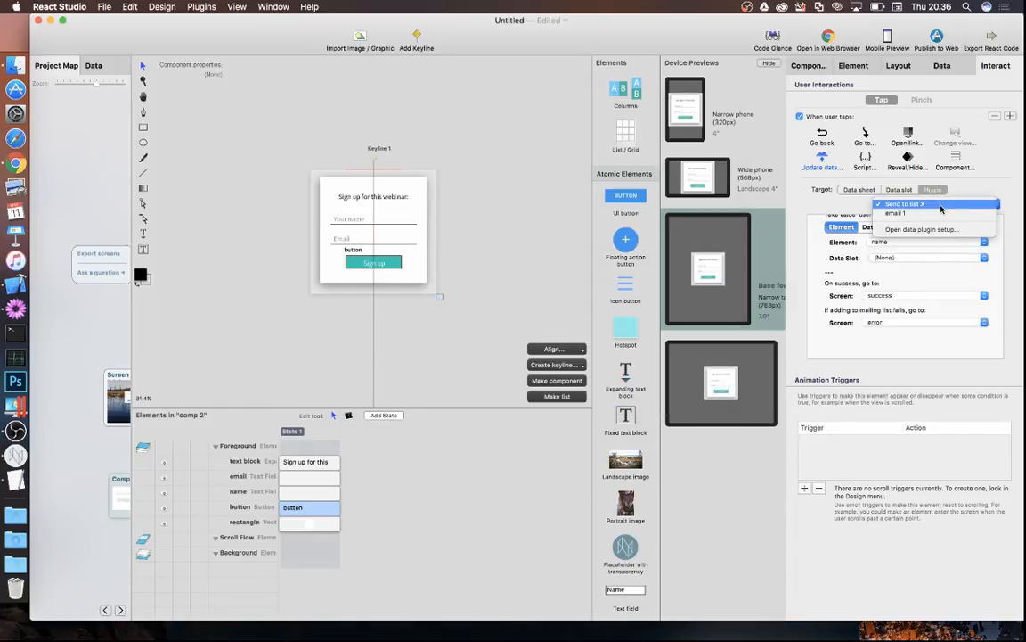
left_click(895, 213)
scroll(908, 272, "up", 5)
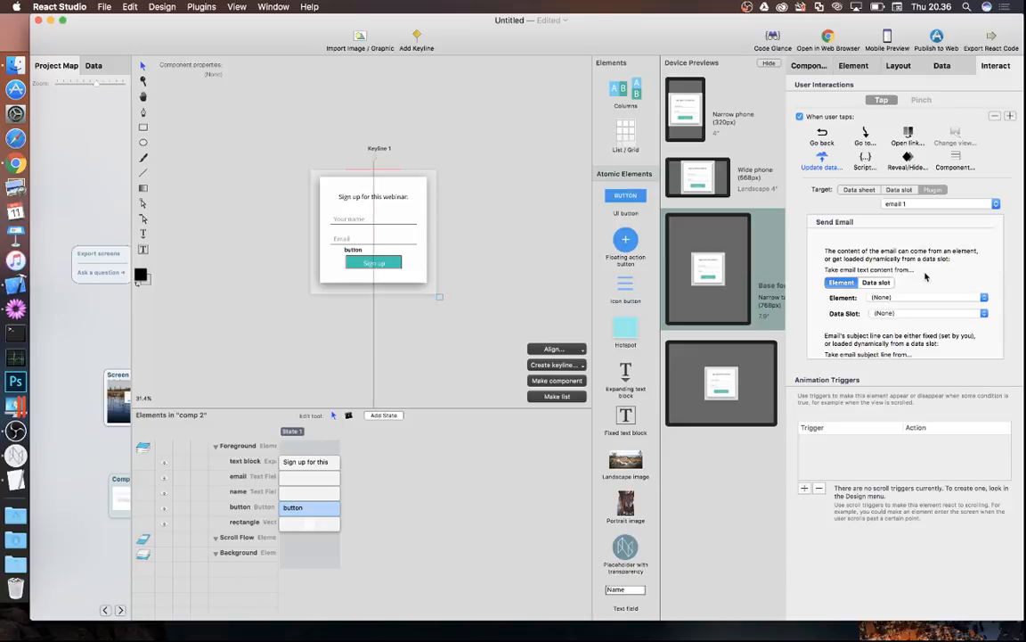
scroll(885, 303, "down", 2)
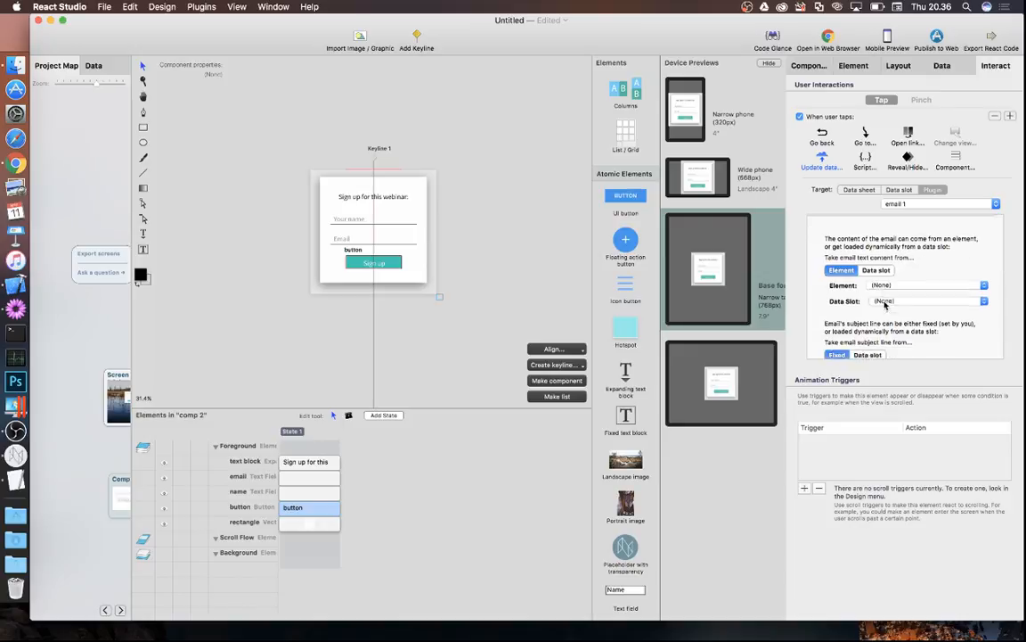
scroll(880, 268, "down", 2)
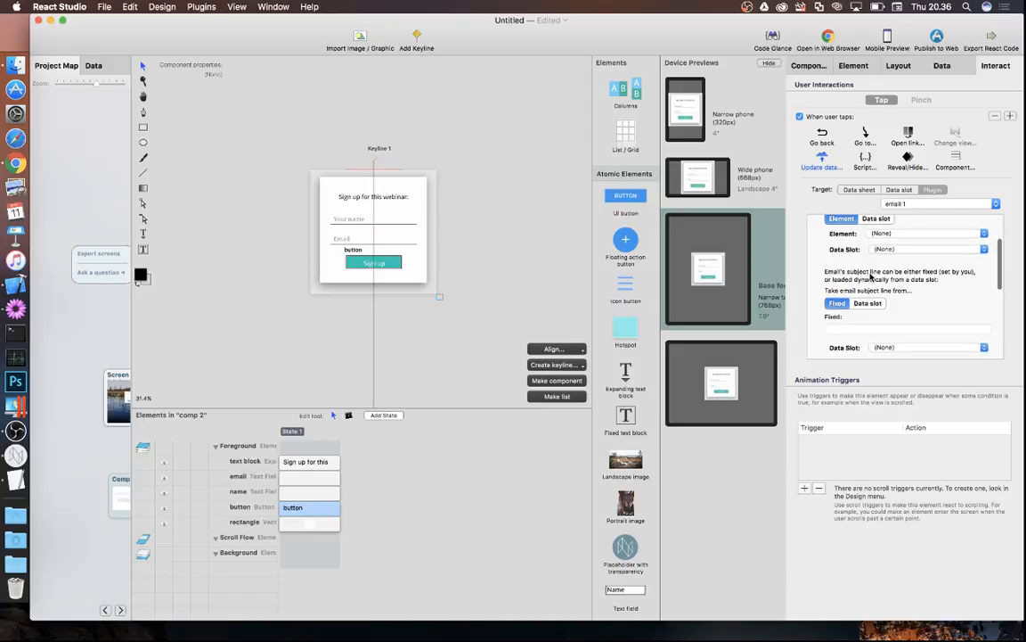
scroll(878, 236, "down", 3)
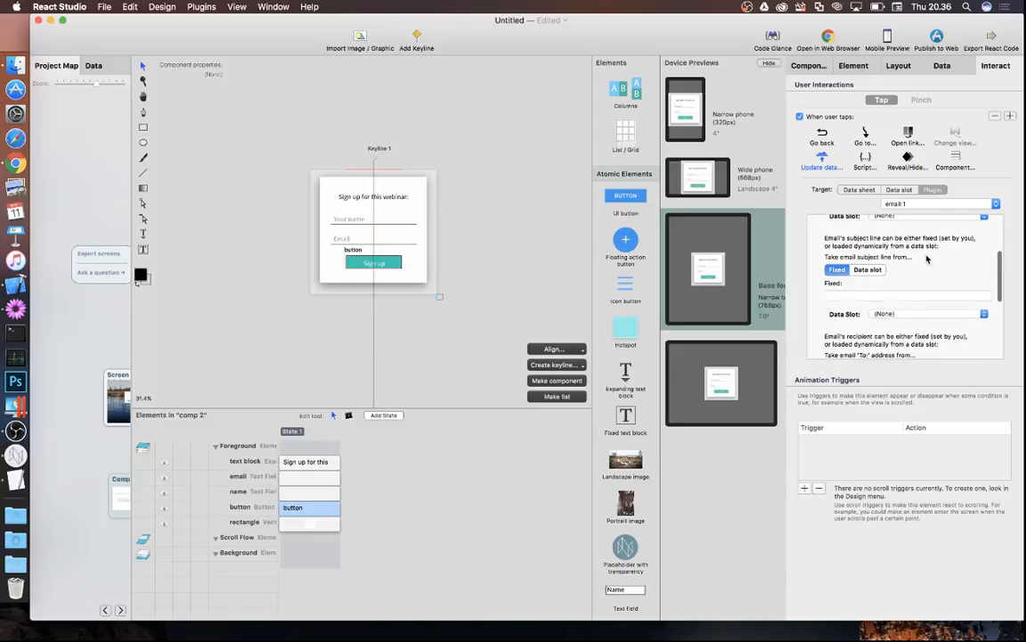
scroll(900, 288, "down", 1)
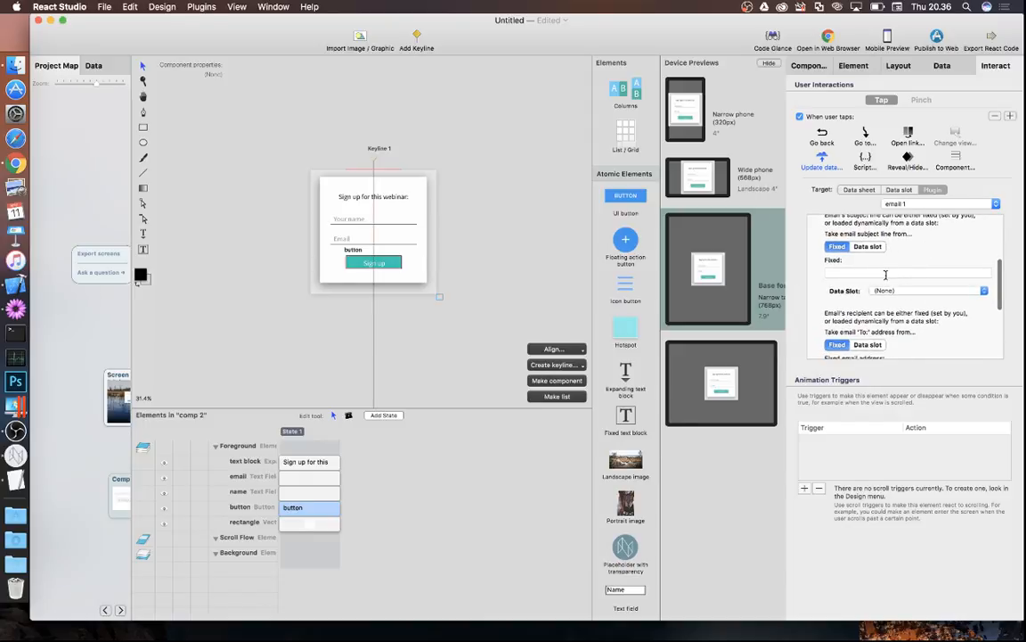
scroll(882, 267, "down", 5)
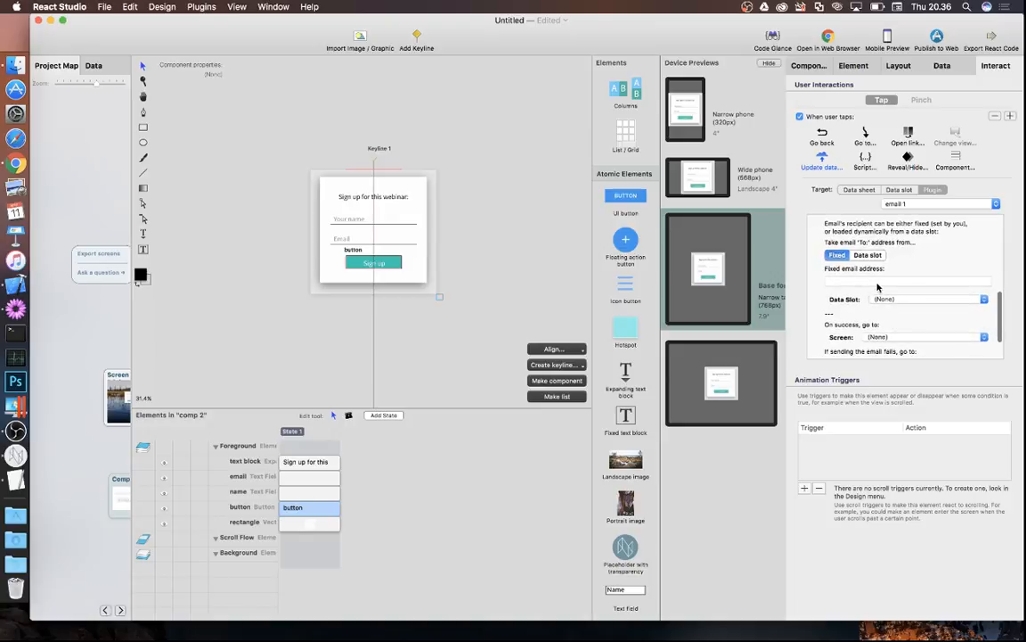
left_click(877, 280)
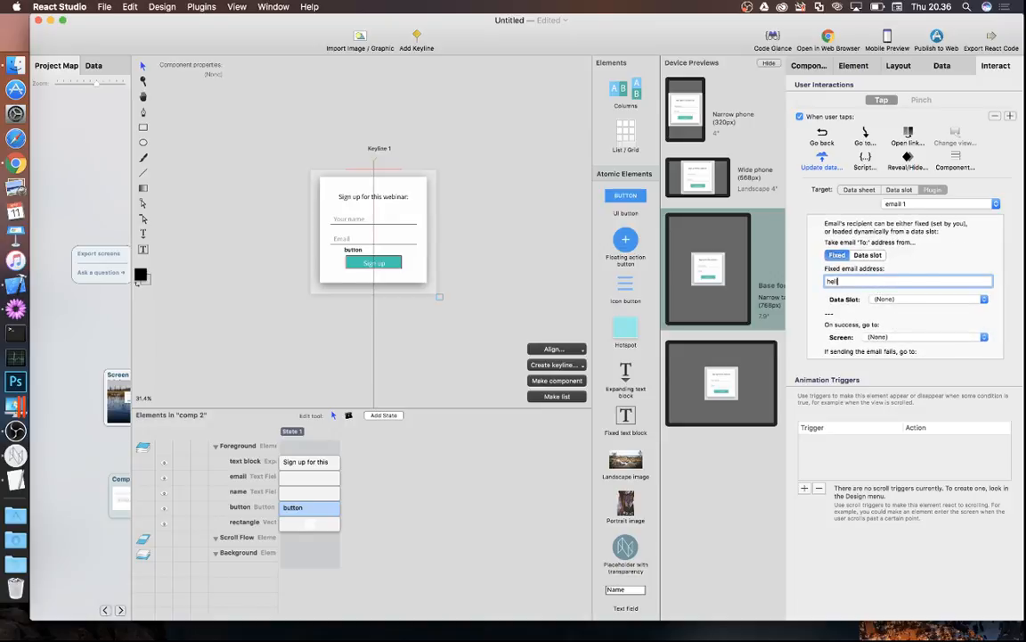
scroll(913, 307, "down", 3)
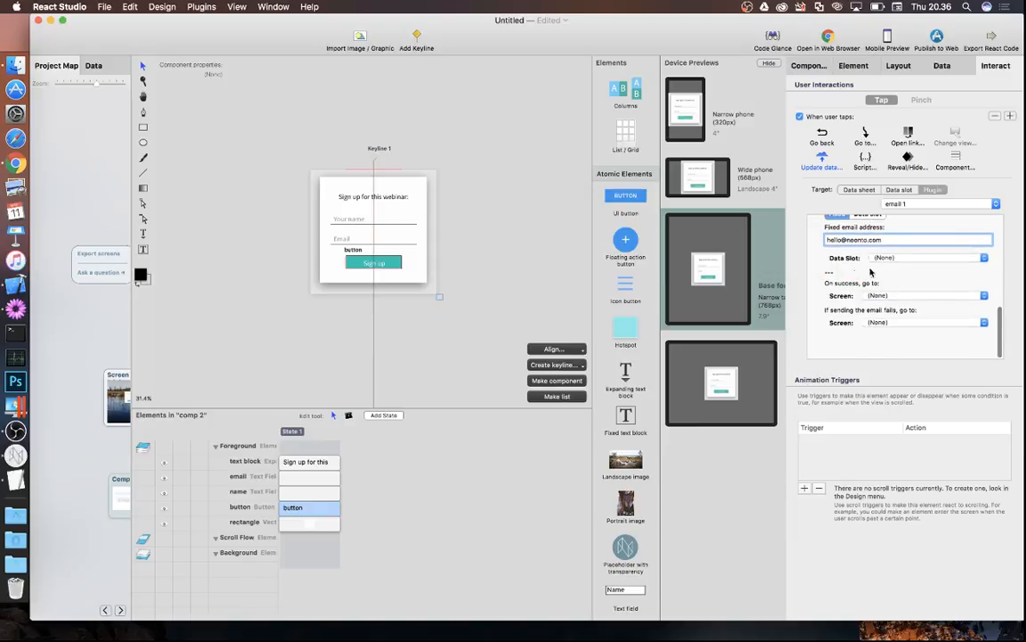
left_click(537, 234)
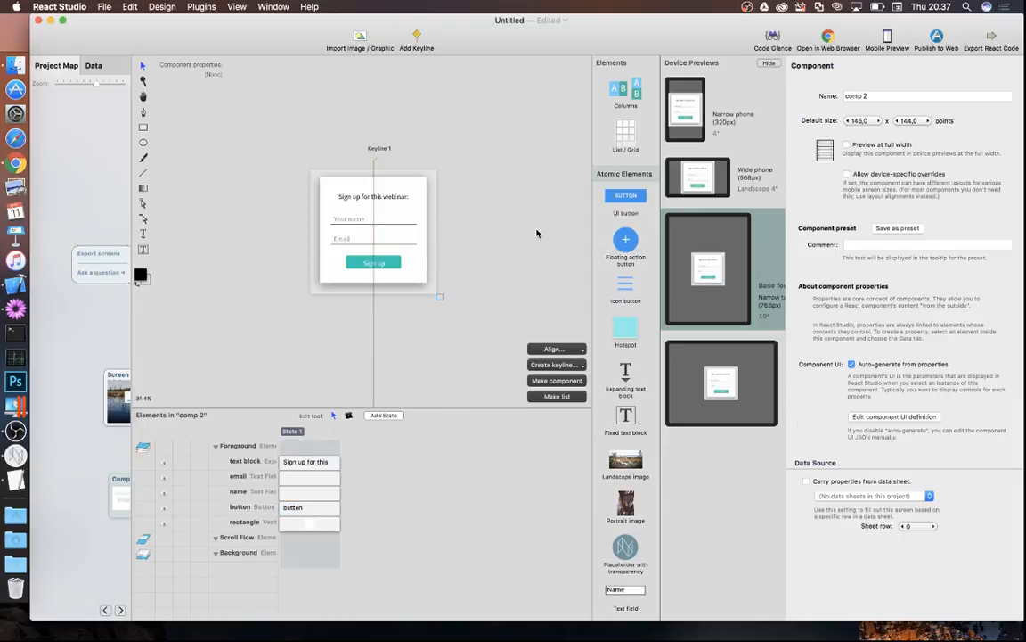
- Expand the project map, then switch to the webinar agenda poster in TextEdit
left_click(100, 305)
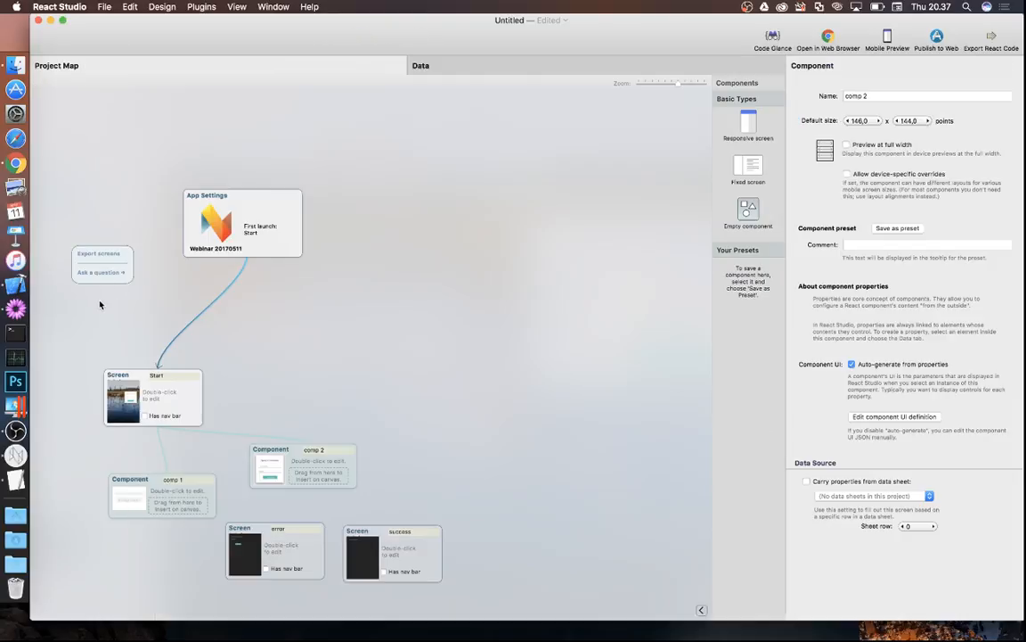
left_click(15, 480)
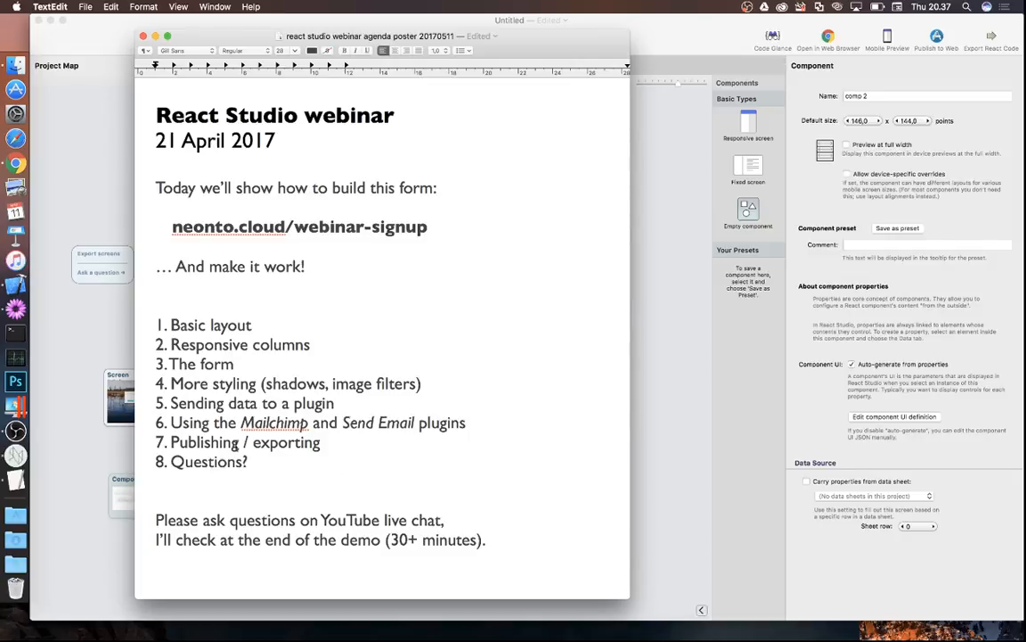
- Switch from the TextEdit agenda poster back to the React Studio window
left_click(686, 161)
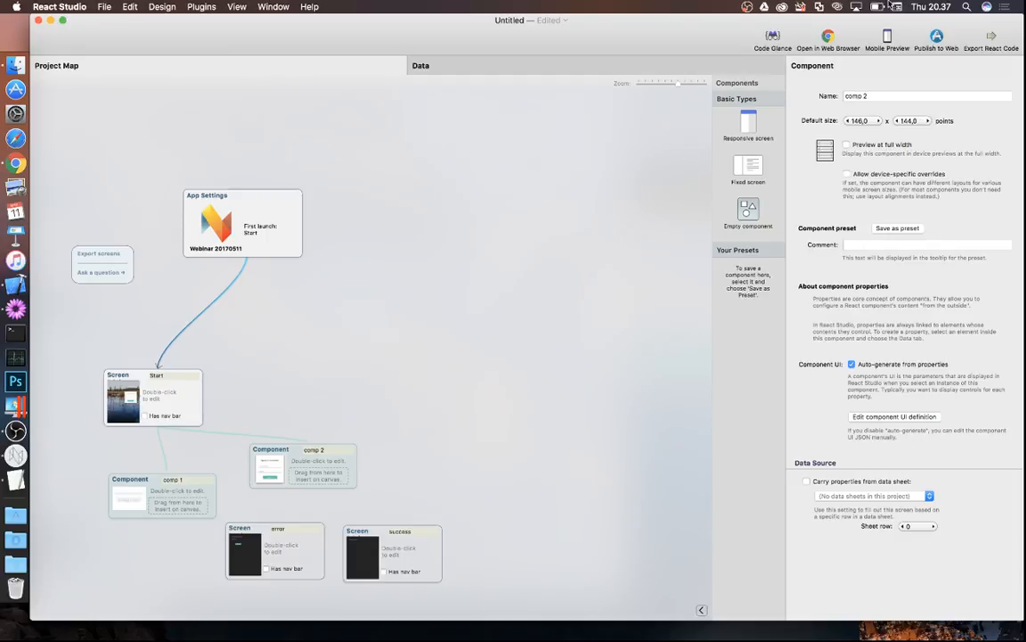
- Publish the app to the web under the site name webinar20170511
left_click(935, 37)
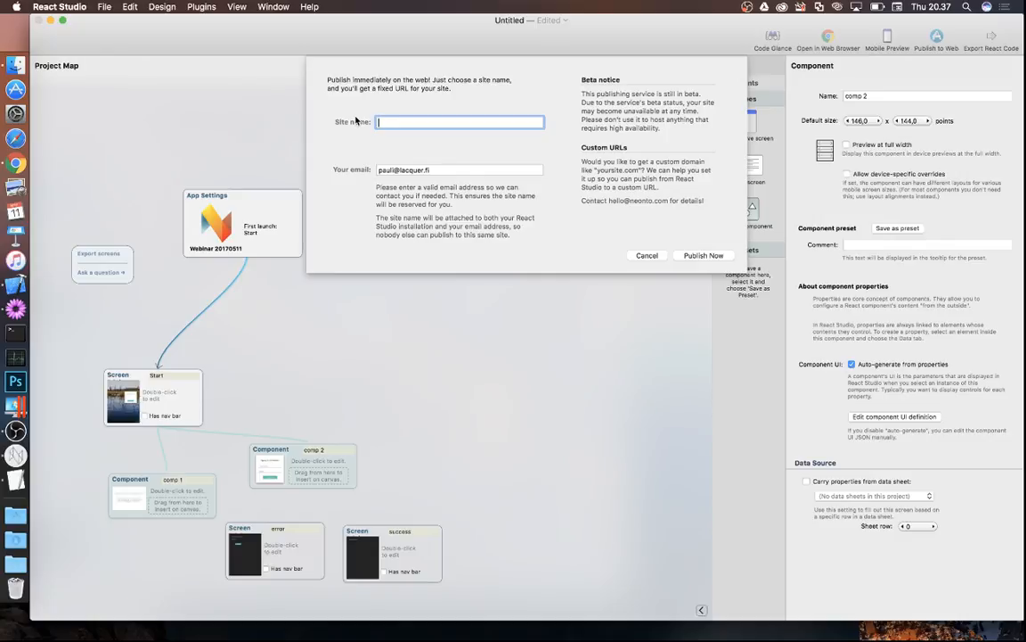
type("webinar2017")
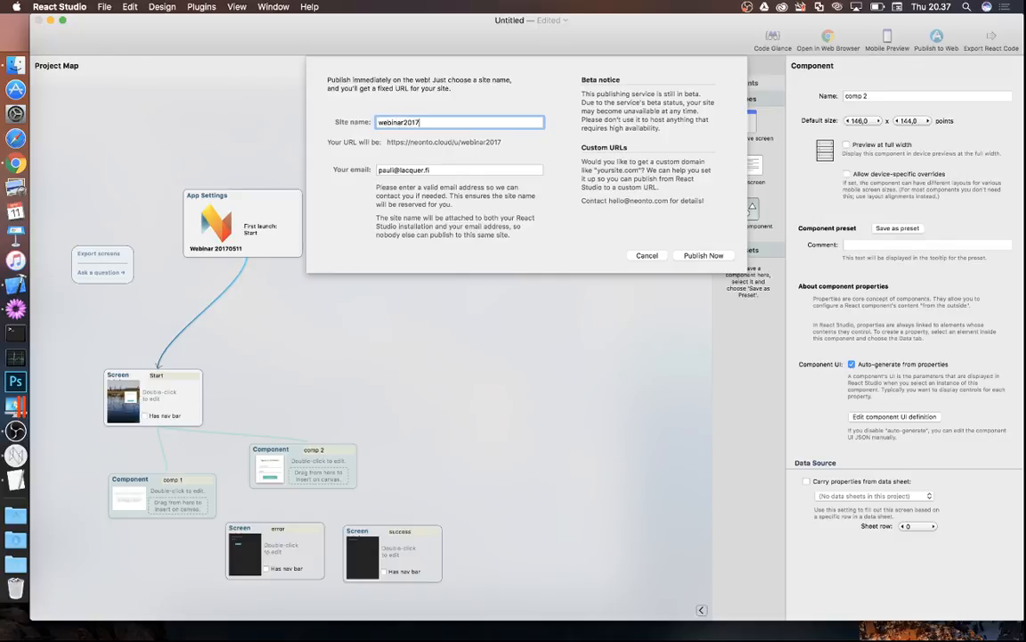
type("0511")
left_click(704, 256)
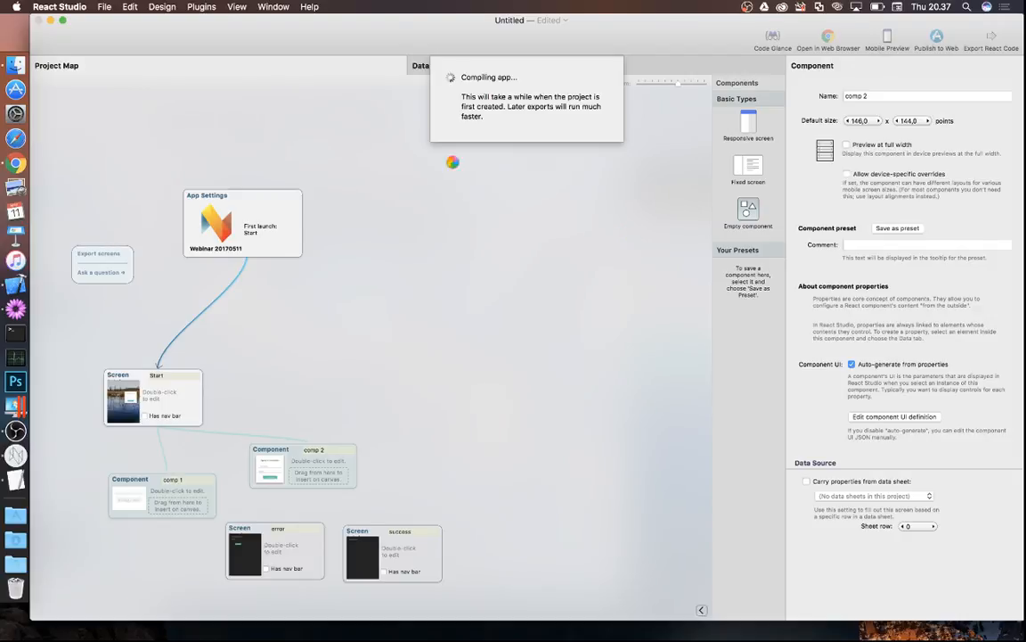
- Once the upload finishes, copy the published site's URL and switch to Chrome
left_click(16, 163)
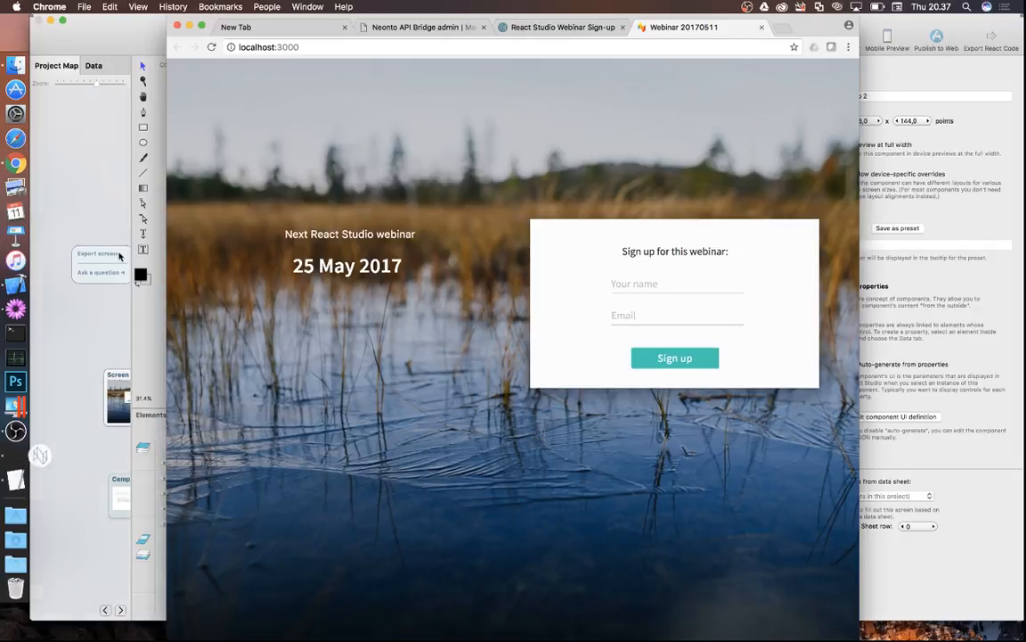
left_click(16, 455)
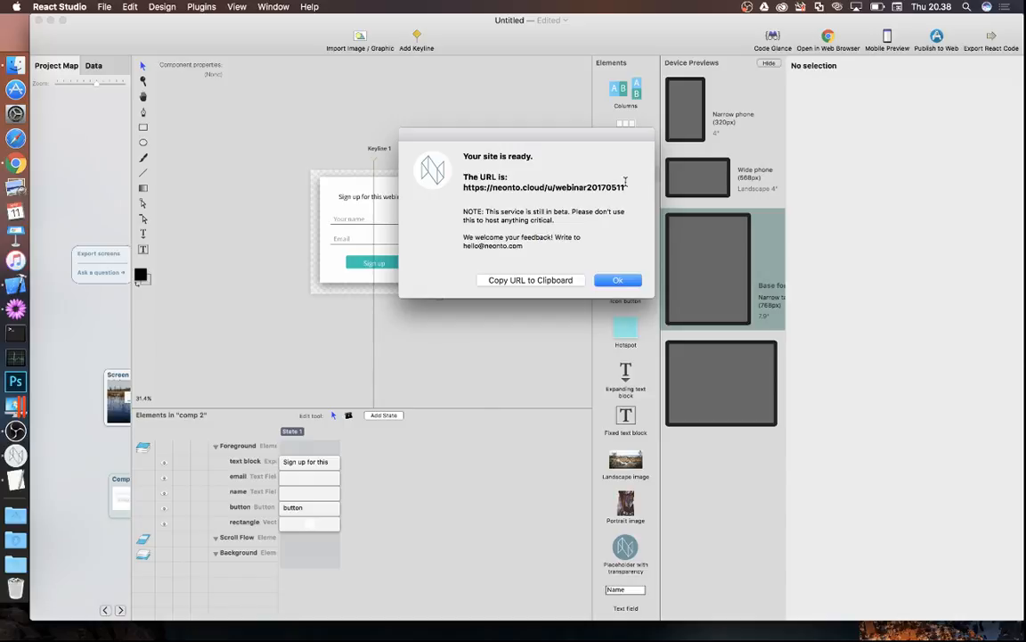
left_click(526, 282)
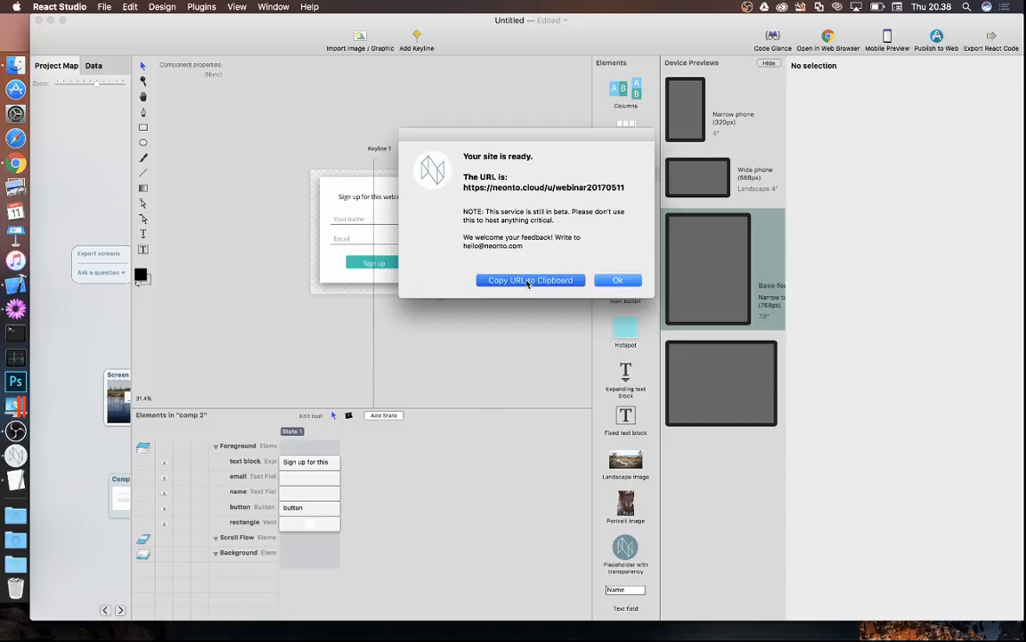
left_click(16, 162)
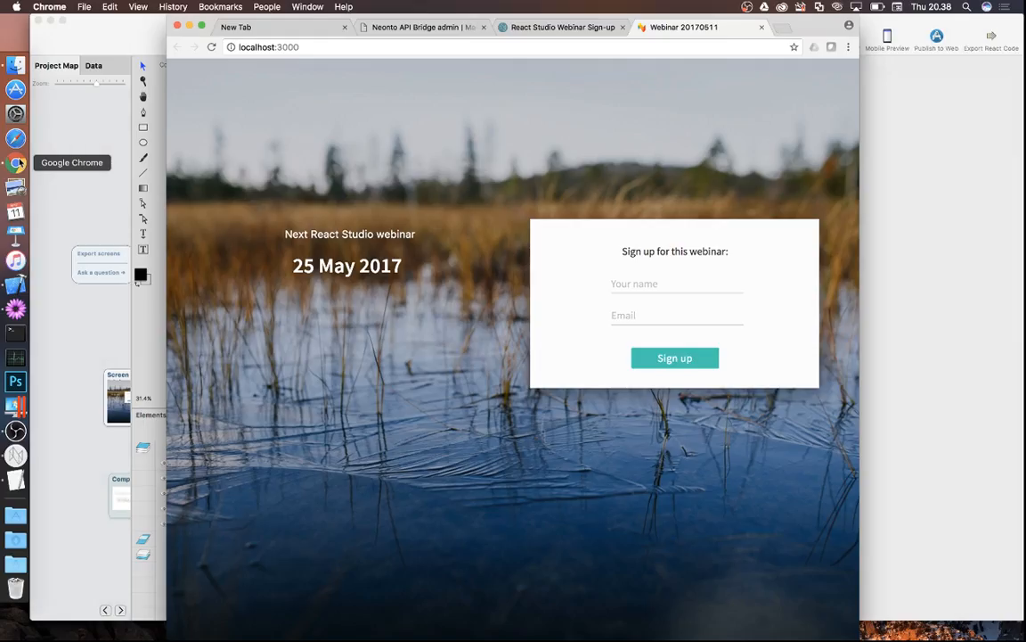
- Load the published signup site's URL in a new Chrome tab
key("ctrl+t")
key("ctrl+v")
key("Return")
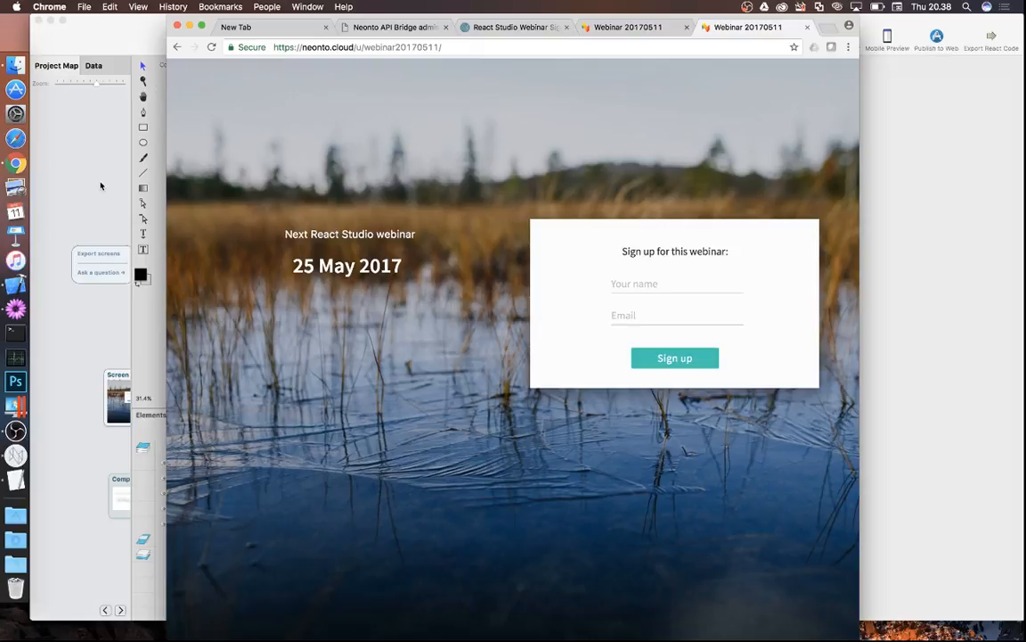
- Enter a test e-mail address into the live signup form, then return to React Studio
left_click(639, 316)
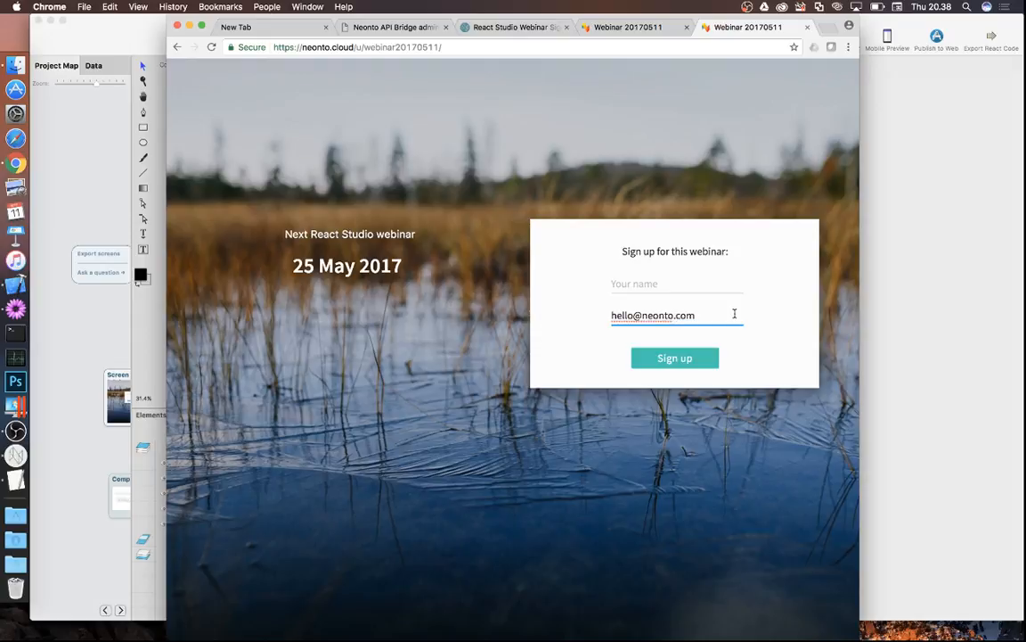
left_click(106, 312)
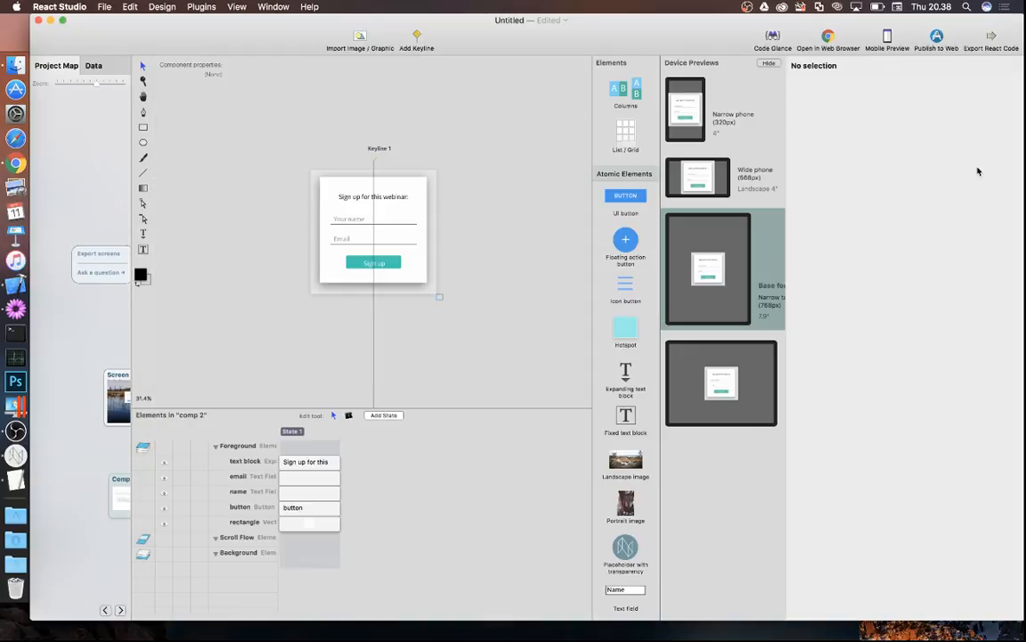
- Export the project's React code with package name webinar-20170511 and dismiss the success message
left_click(993, 39)
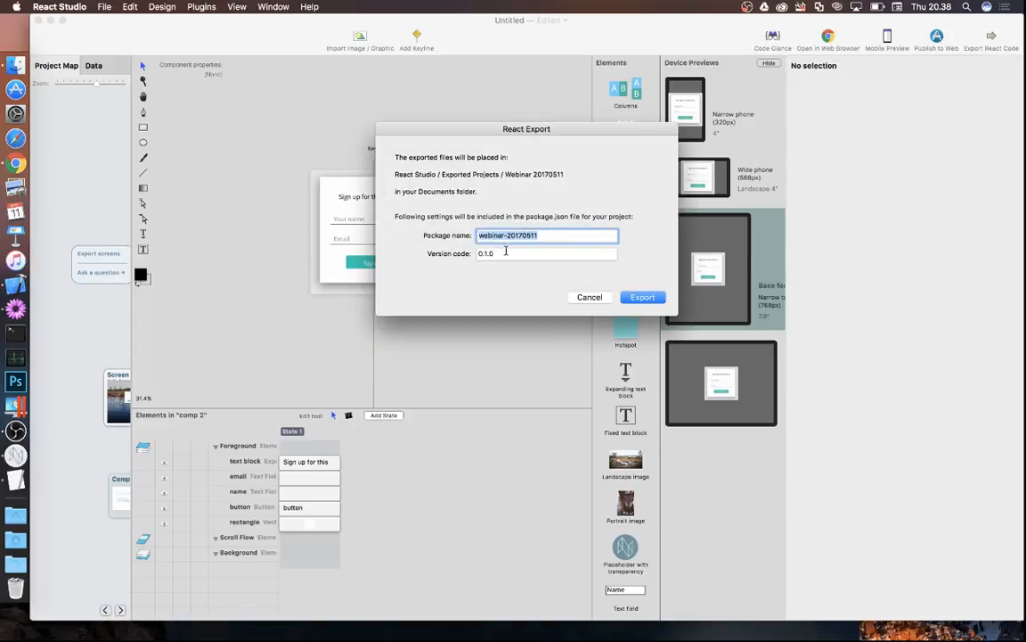
left_click(643, 297)
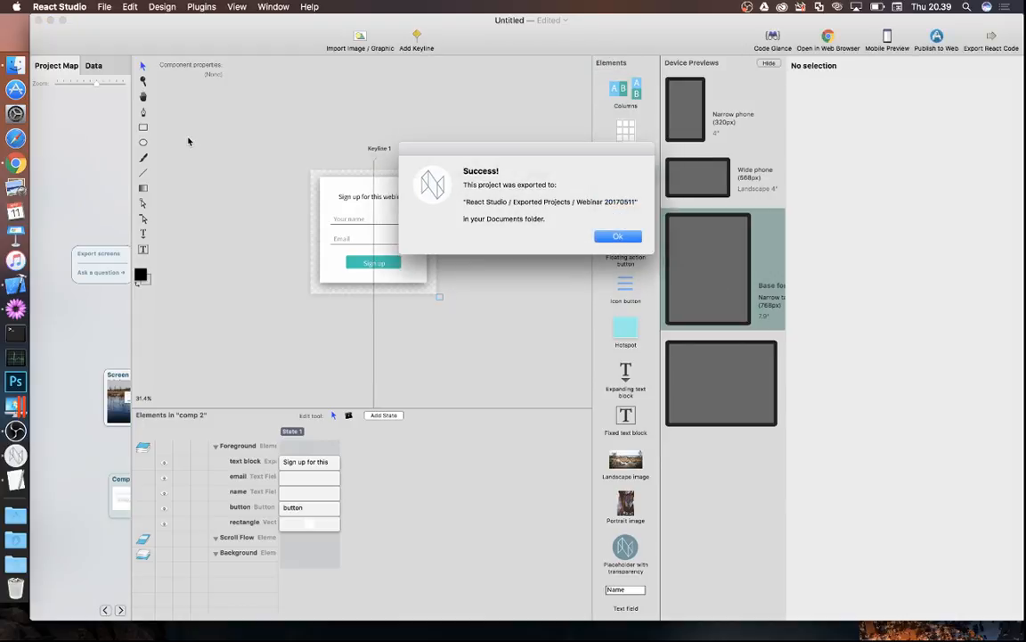
key("Return")
left_click(18, 65)
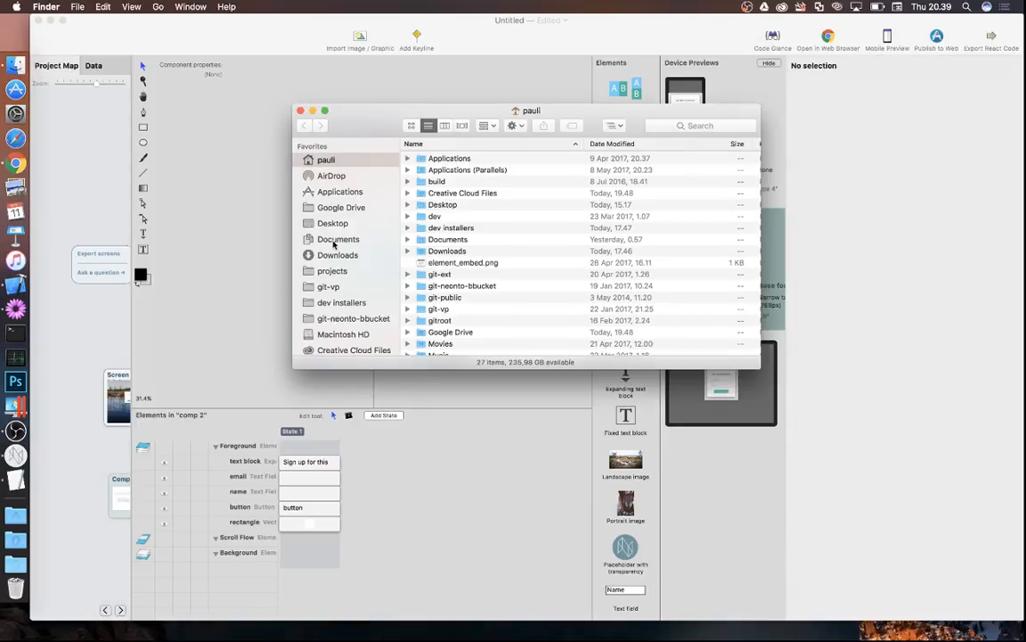
- Navigate Finder to Documents > React Studio > Exported Projects > Webinar 20170511
left_click(334, 241)
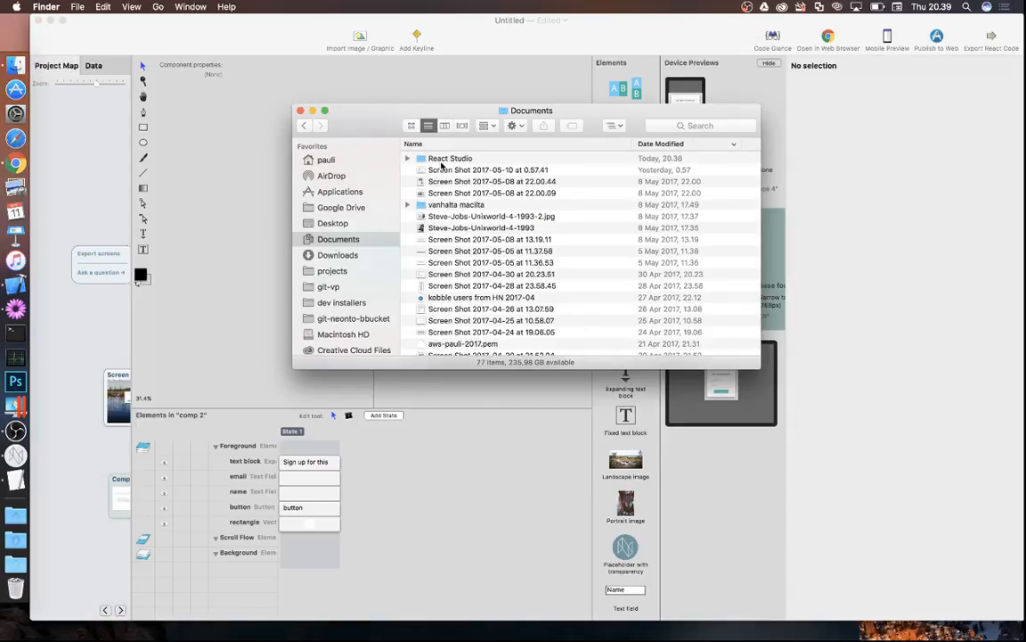
left_click(443, 161)
double_click(443, 161)
double_click(439, 169)
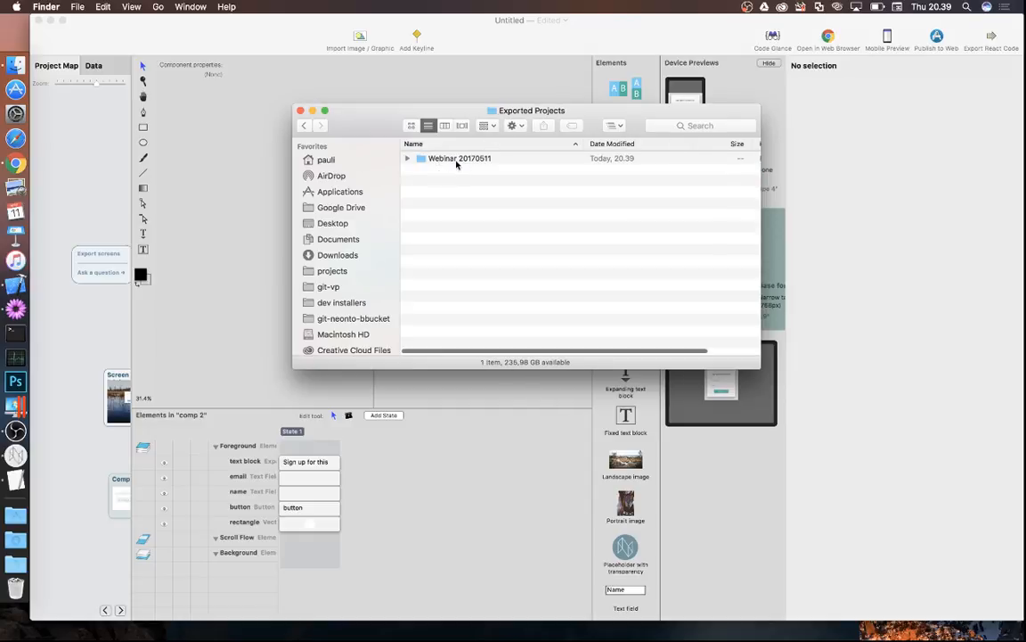
left_click(457, 162)
double_click(456, 160)
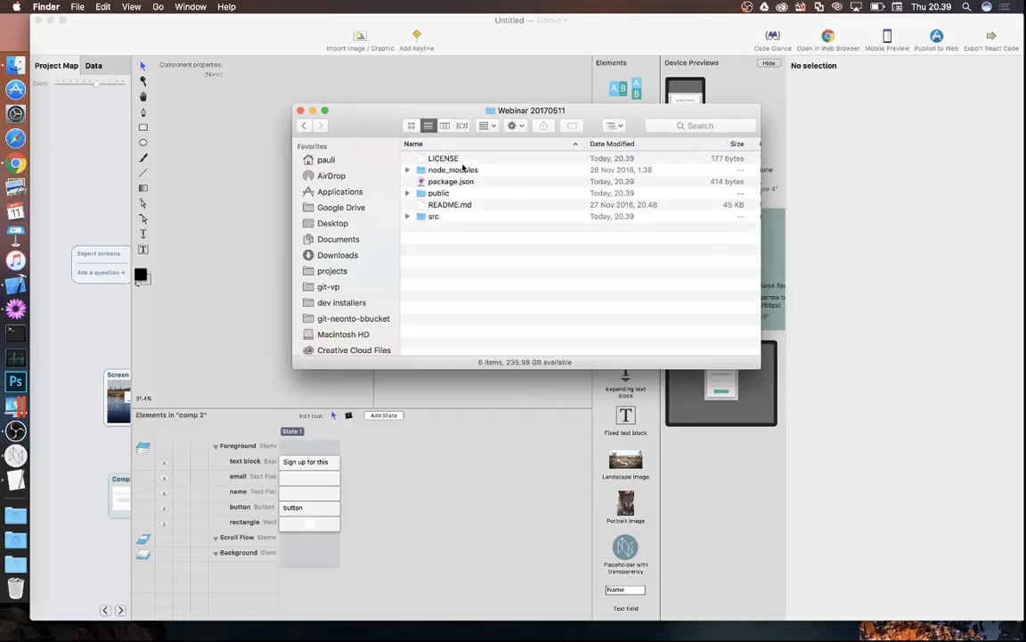
- Expand src, enlarge the window, and Quick Look StartScreen_elIMG_1164.jpg
left_click(408, 217)
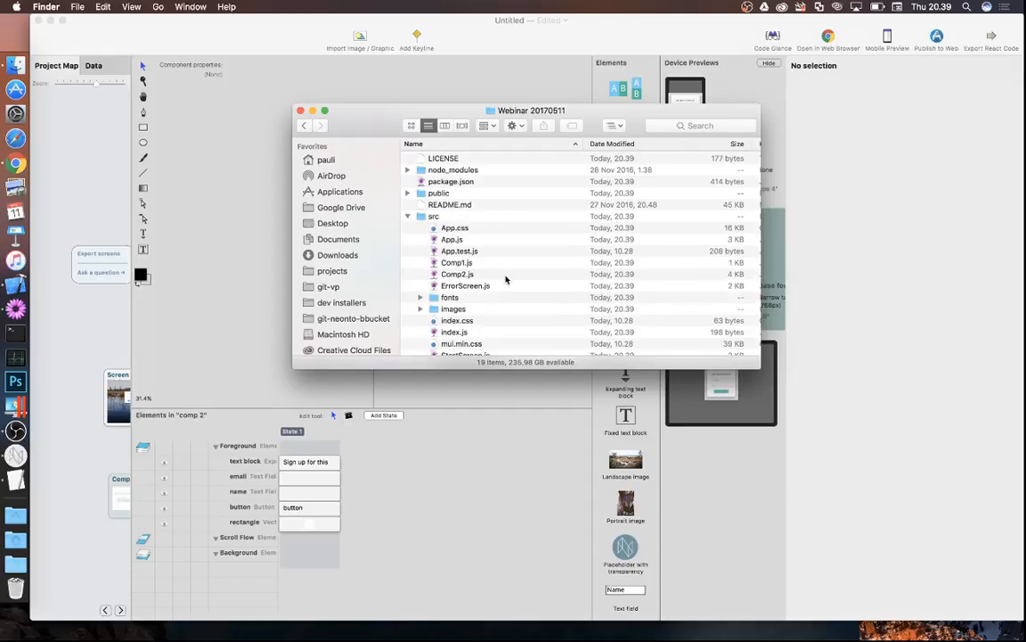
scroll(505, 280, "down", 1)
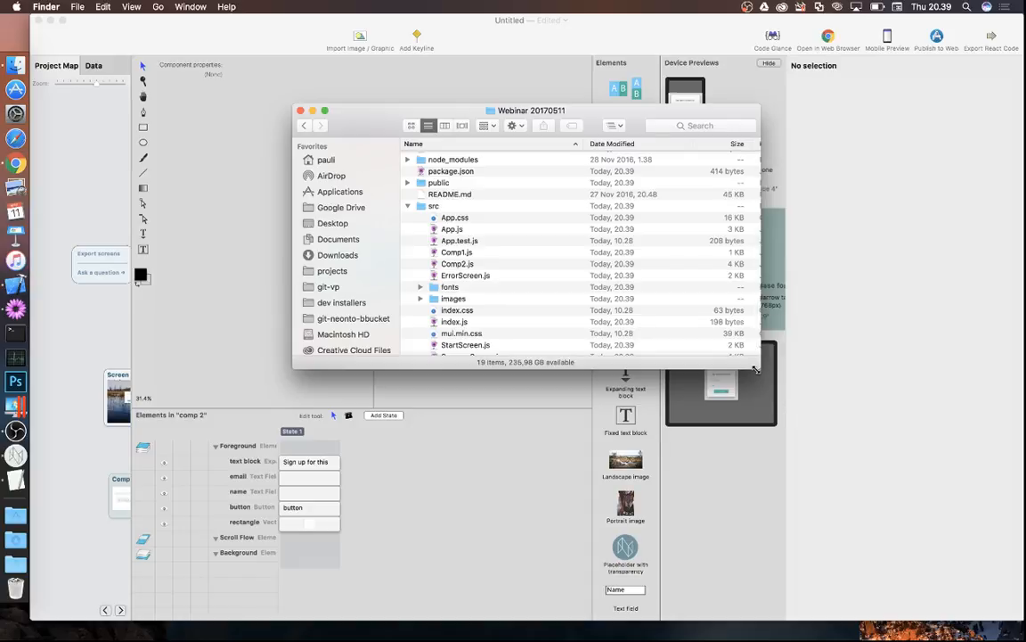
left_click_drag(755, 369, 867, 460)
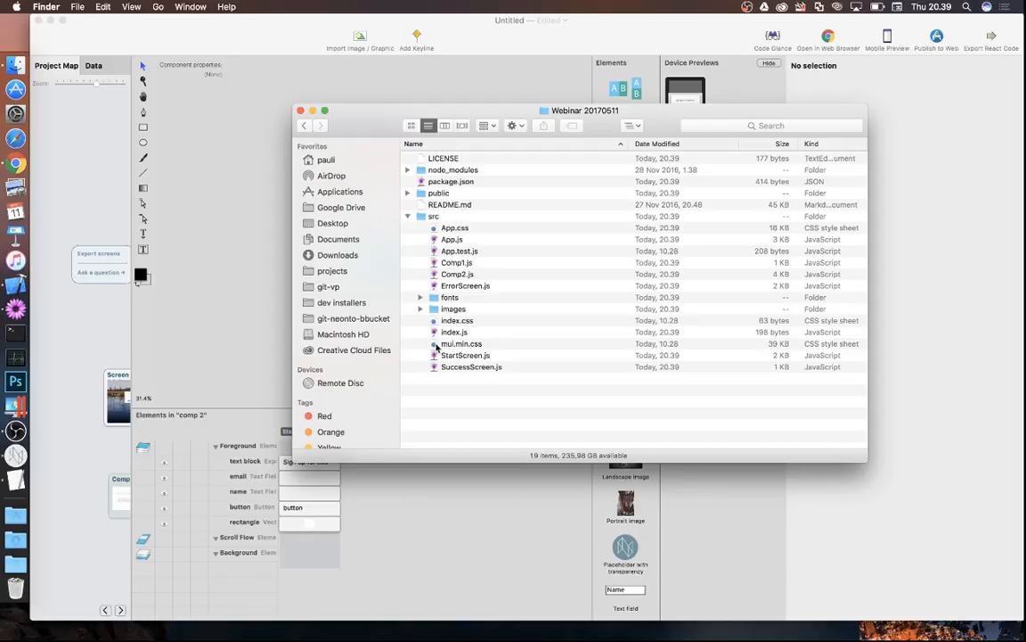
left_click(420, 297)
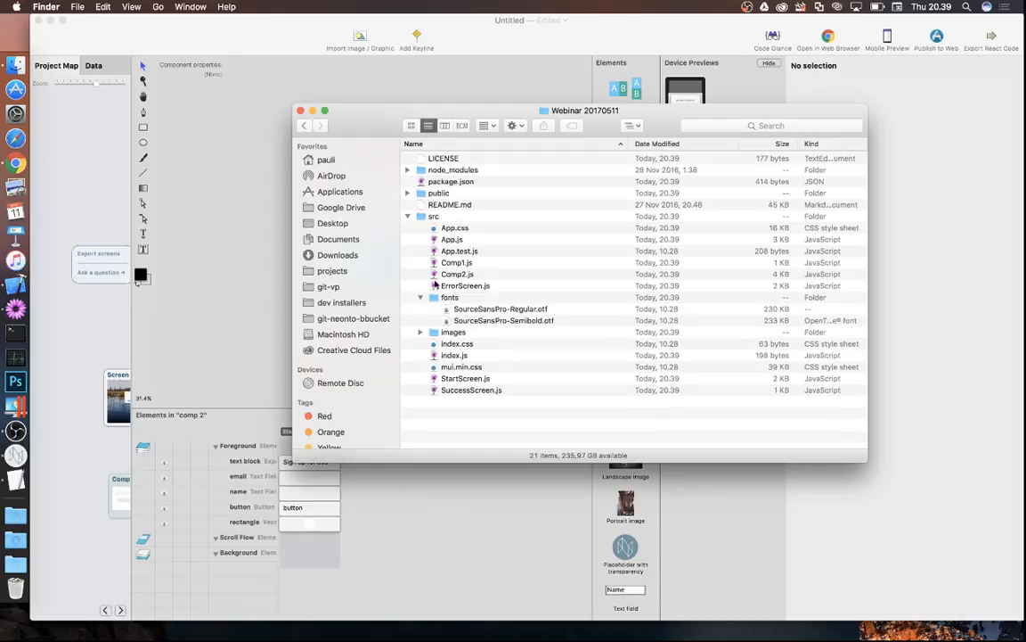
left_click(419, 297)
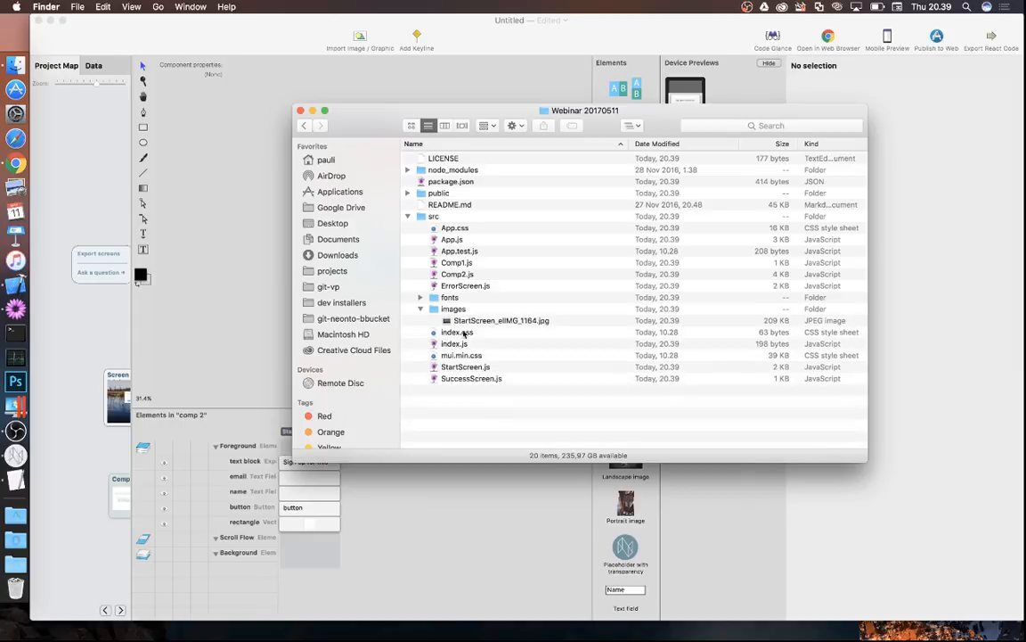
left_click(474, 321)
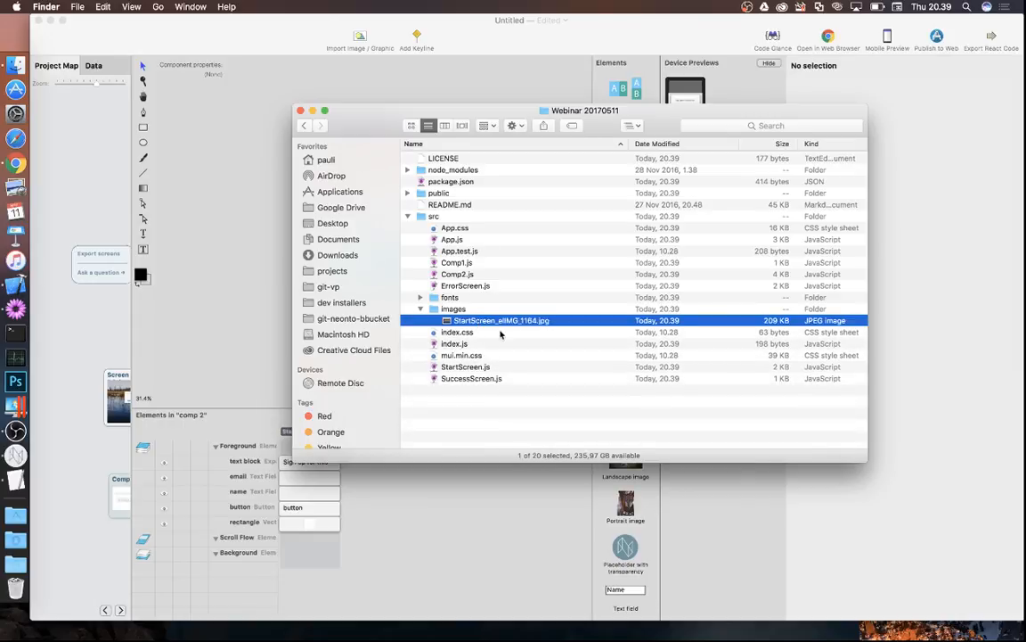
key("space")
key("space")
- Browse App.js and Comp1.js, then open Comp2.js in TextMate
left_click(439, 237)
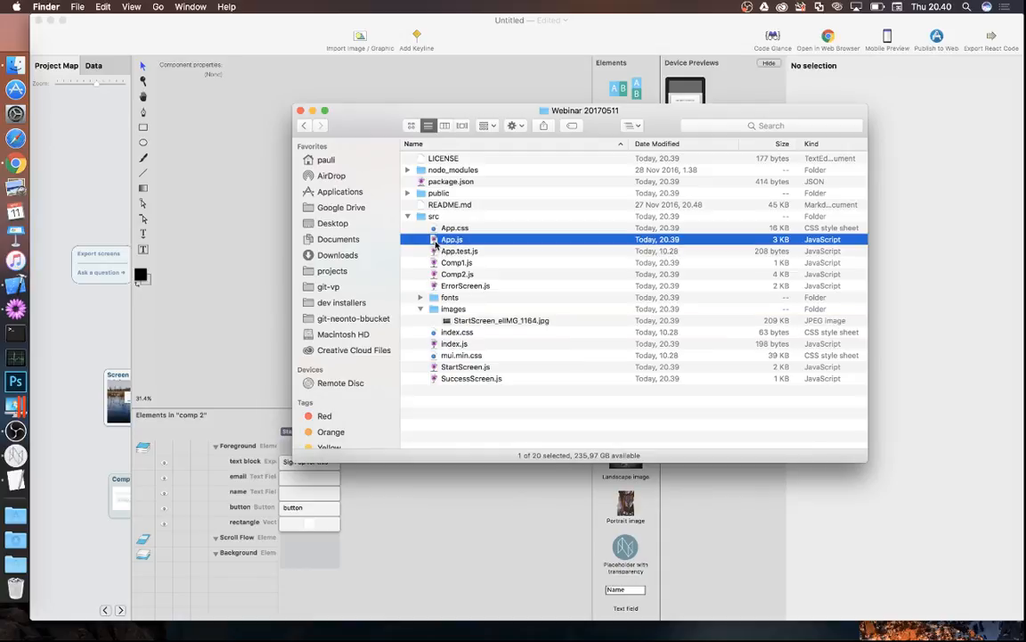
left_click(436, 262)
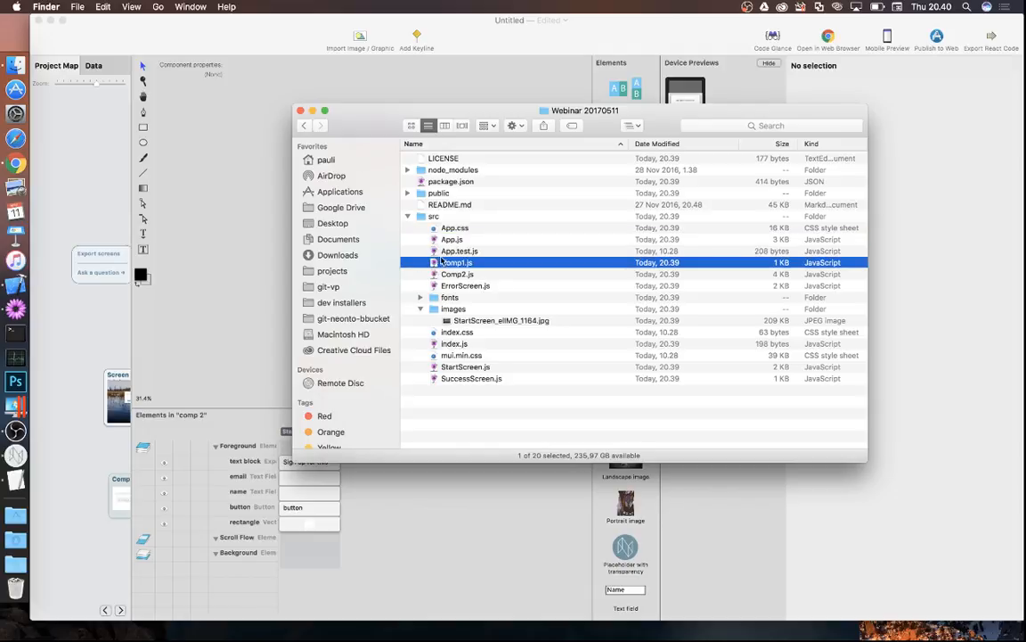
left_click_drag(384, 125, 528, 129)
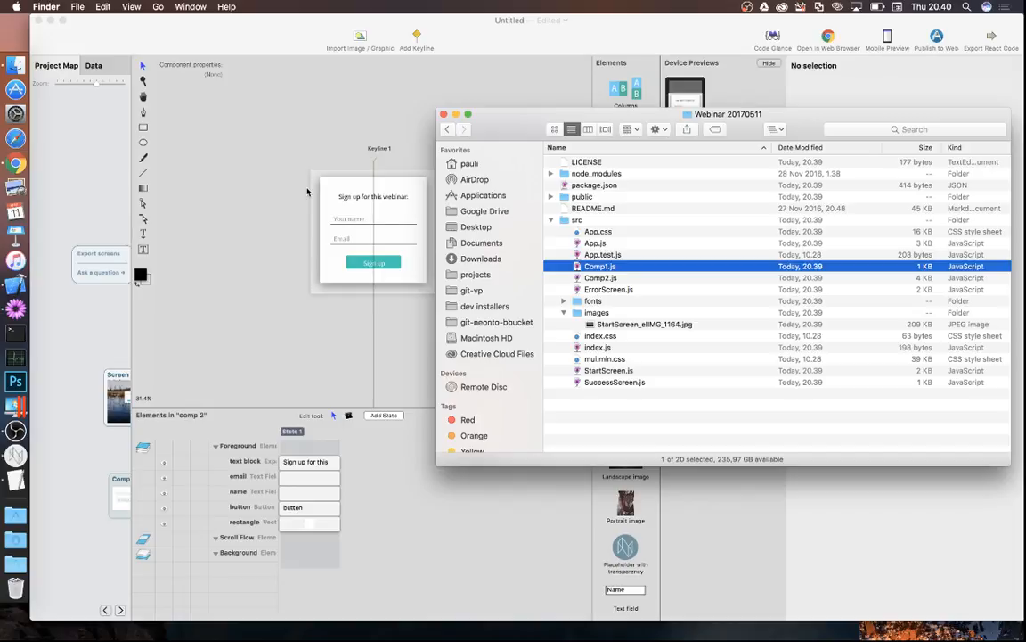
left_click(579, 278)
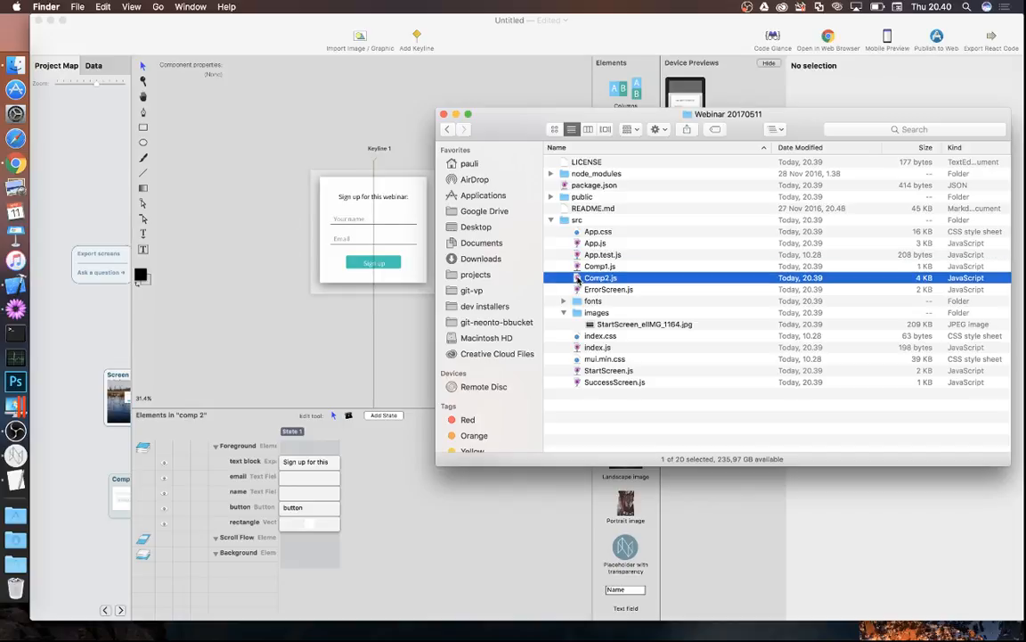
left_click_drag(578, 278, 13, 310)
left_click_drag(583, 278, 11, 303)
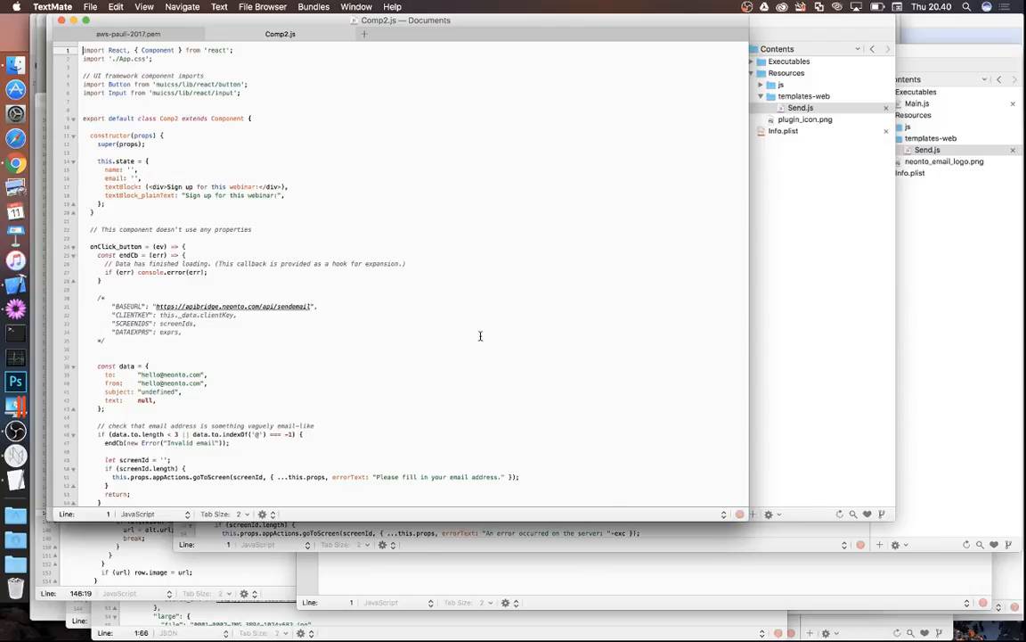
scroll(482, 339, "down", 1)
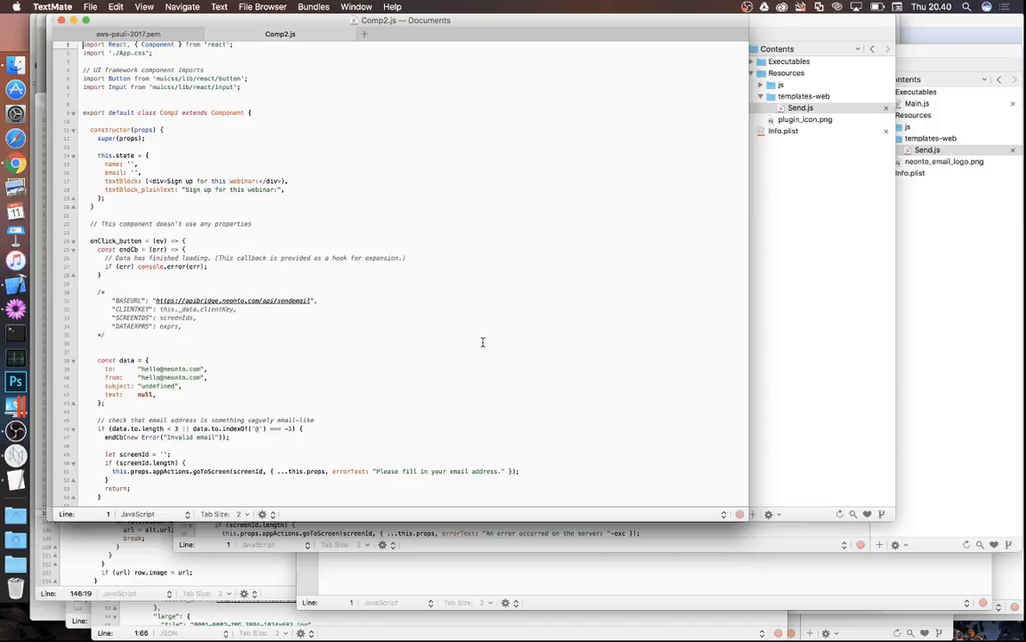
scroll(483, 343, "down", 20)
scroll(483, 343, "down", 3)
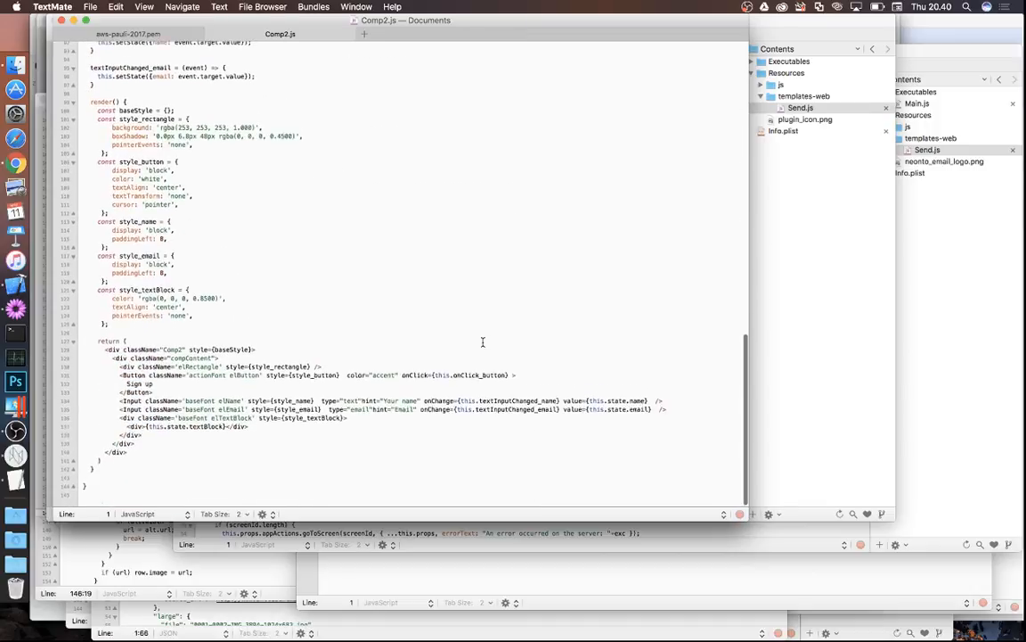
scroll(483, 342, "up", 10)
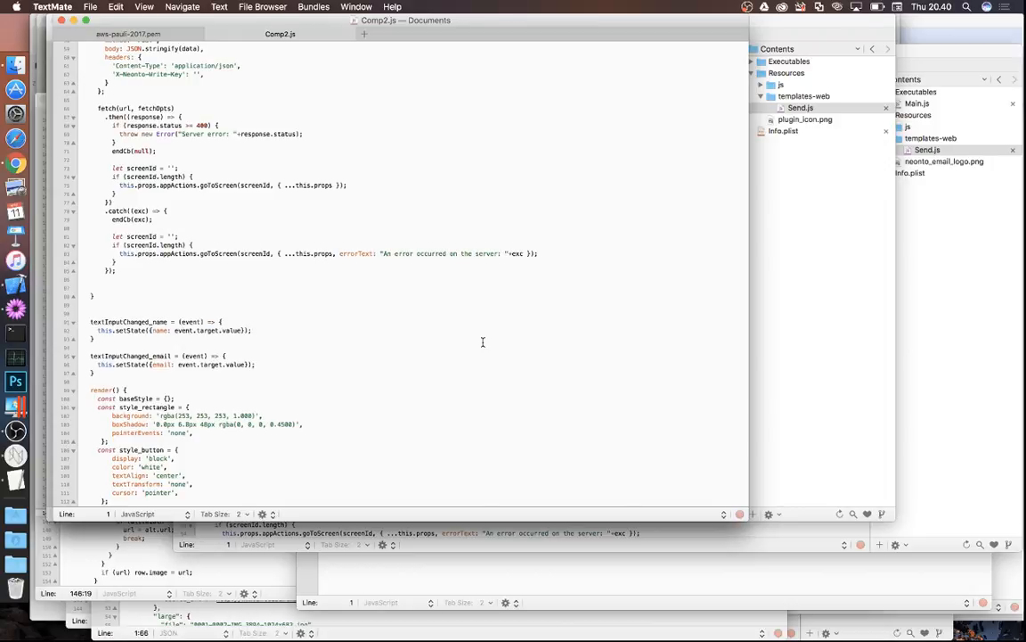
scroll(483, 342, "up", 3)
scroll(483, 341, "up", 1)
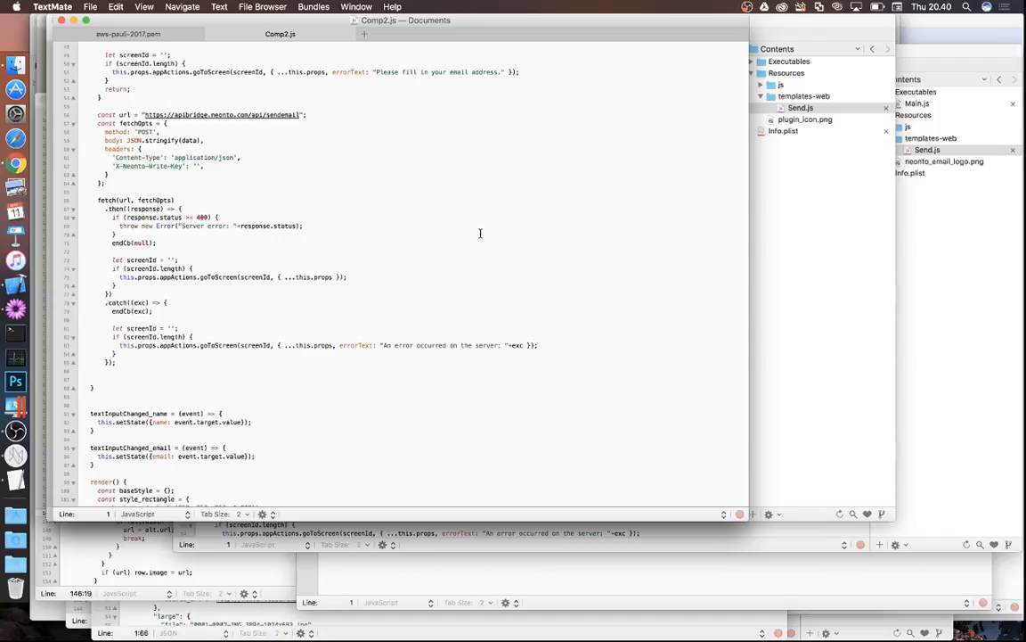
scroll(480, 234, "down", 10)
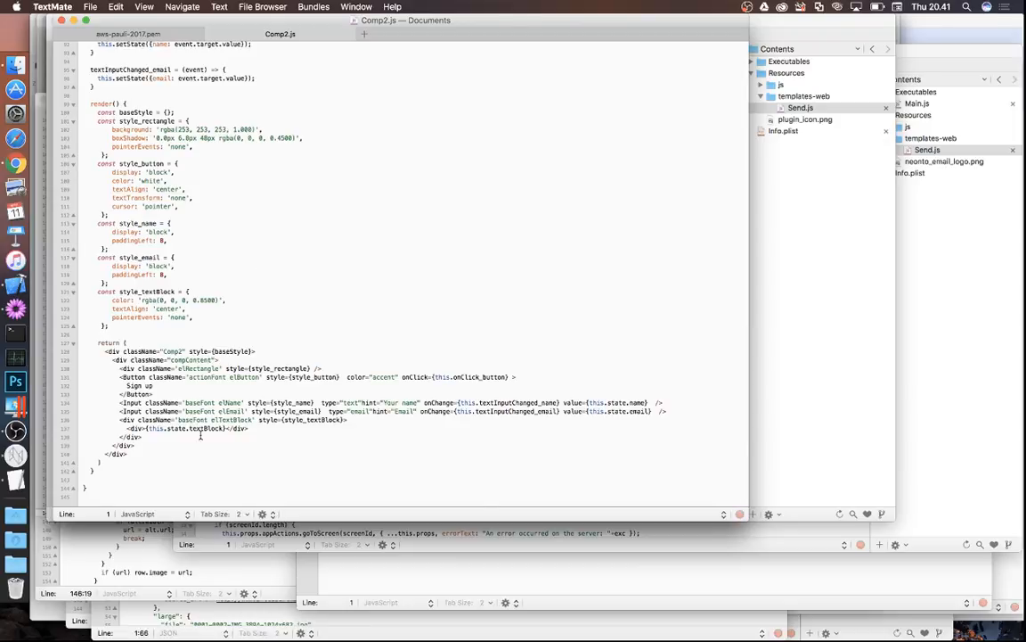
left_click(15, 408)
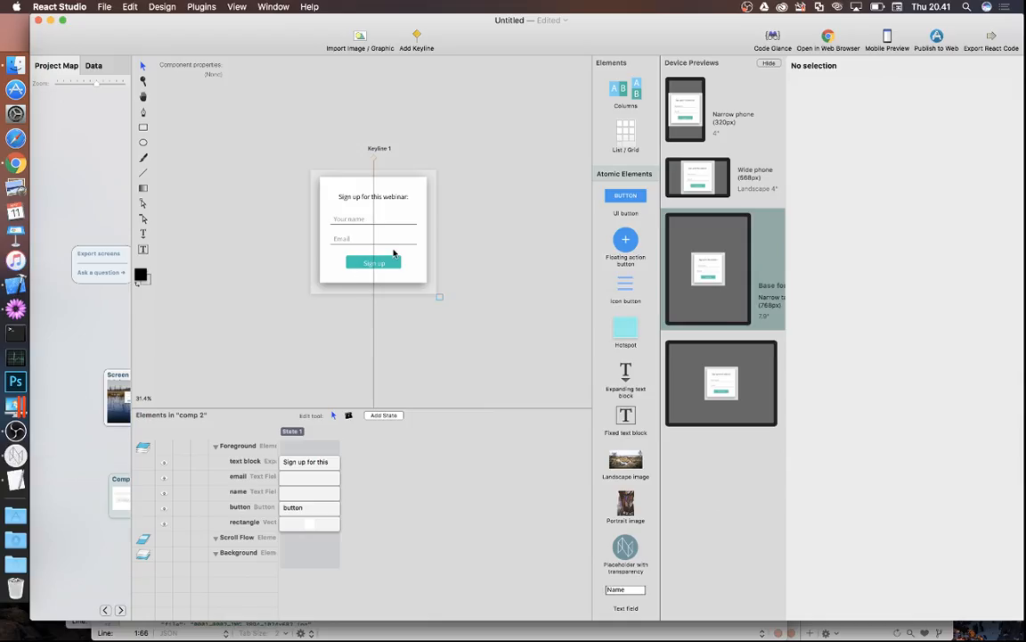
left_click(14, 305)
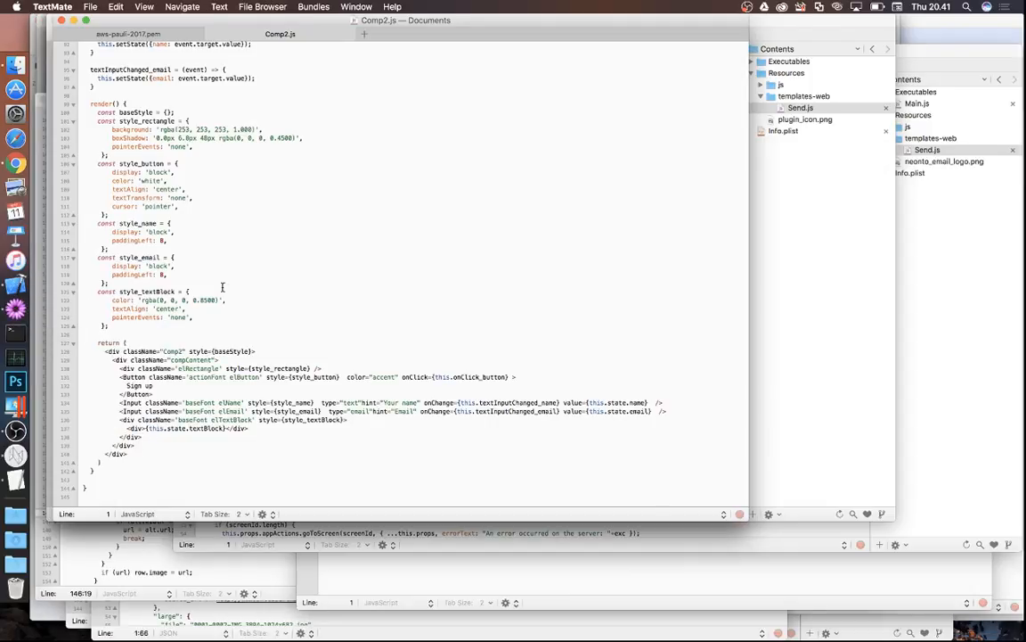
scroll(249, 392, "up", 2)
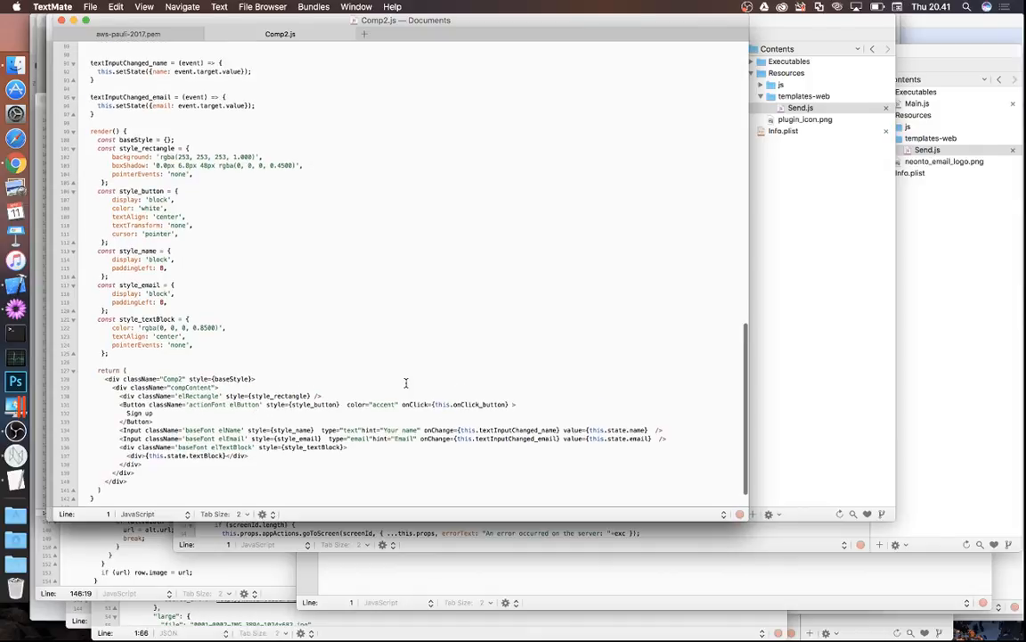
scroll(405, 383, "up", 6)
scroll(405, 383, "up", 4)
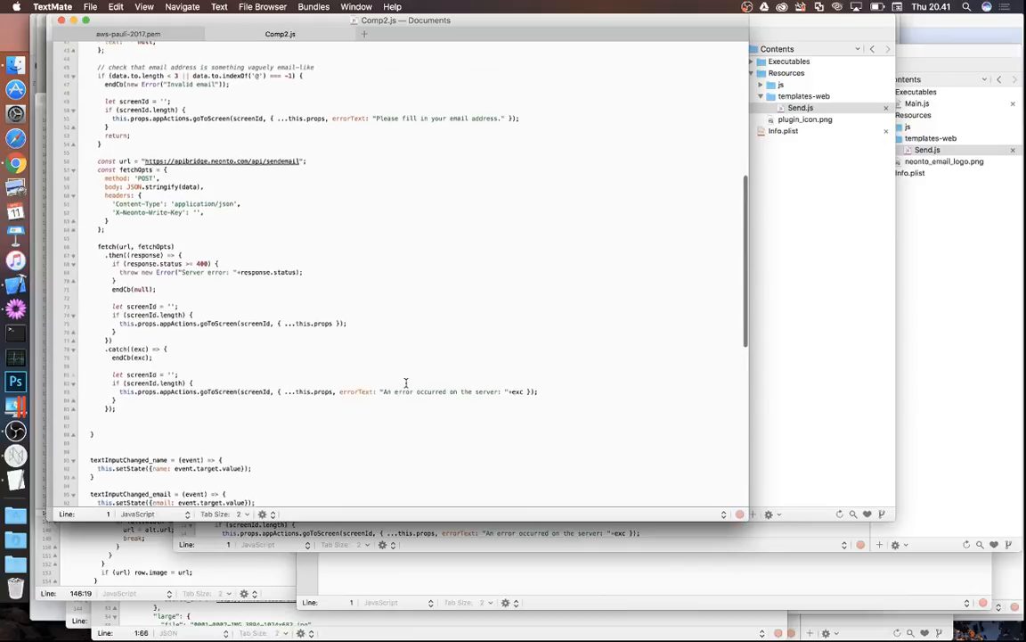
scroll(405, 383, "up", 2)
scroll(405, 383, "down", 2)
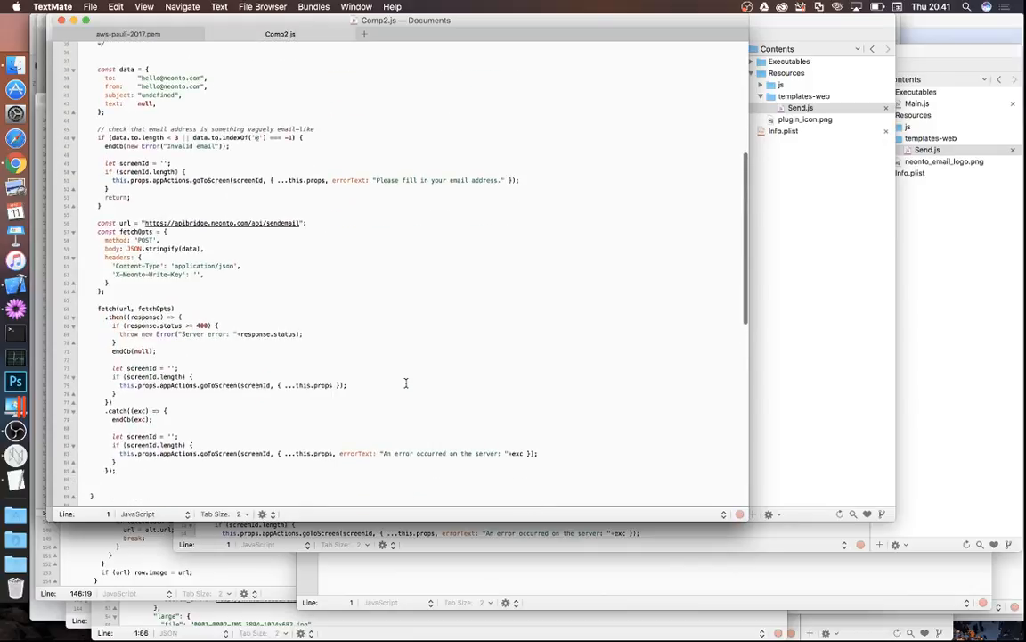
scroll(341, 277, "down", 1)
scroll(341, 276, "up", 1)
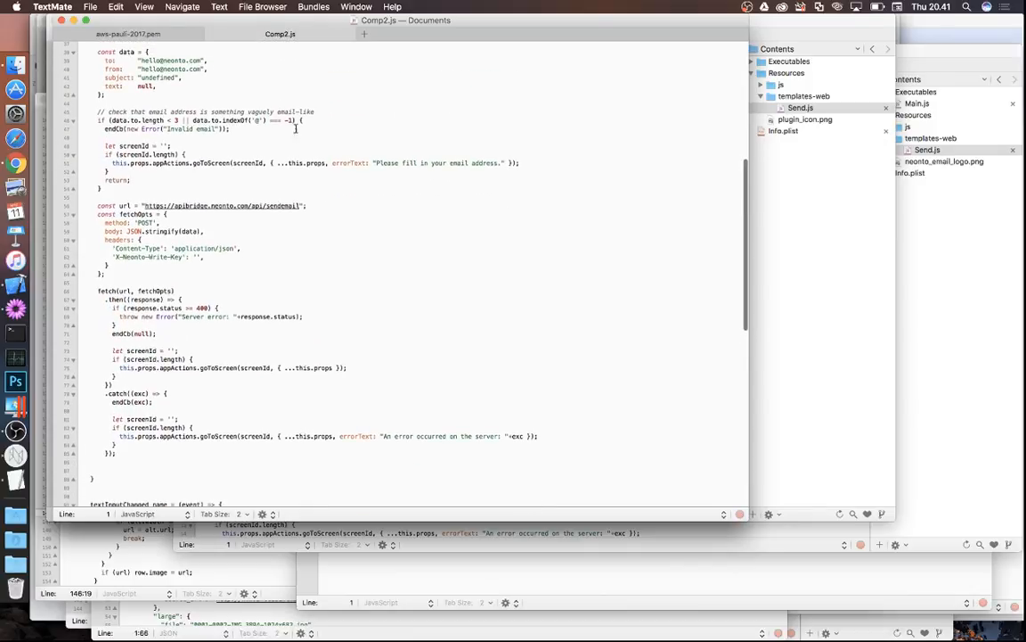
scroll(136, 285, "up", 2)
scroll(136, 286, "up", 3)
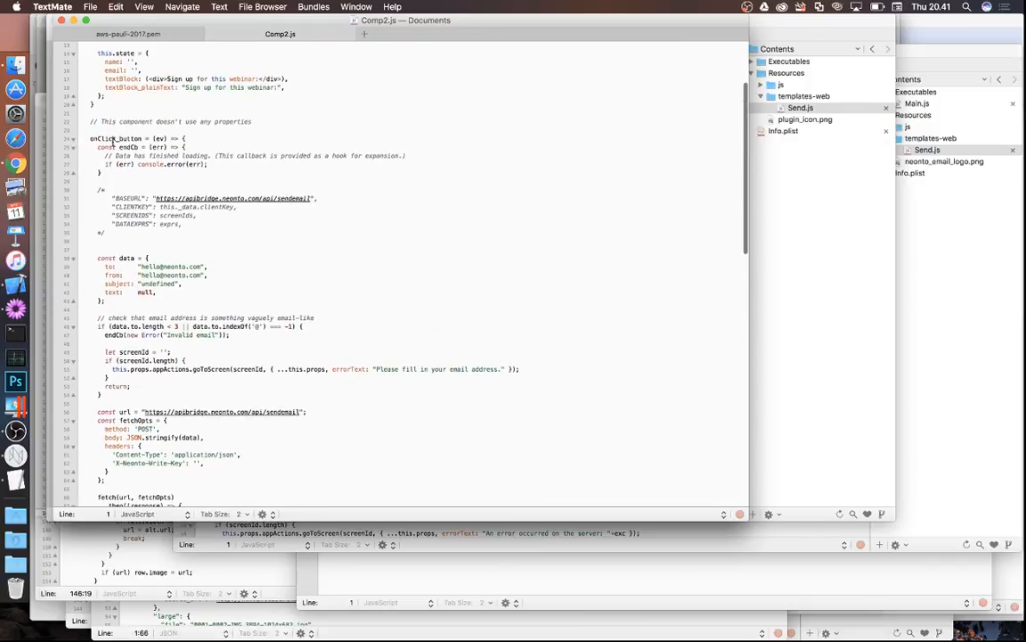
scroll(108, 268, "down", 5)
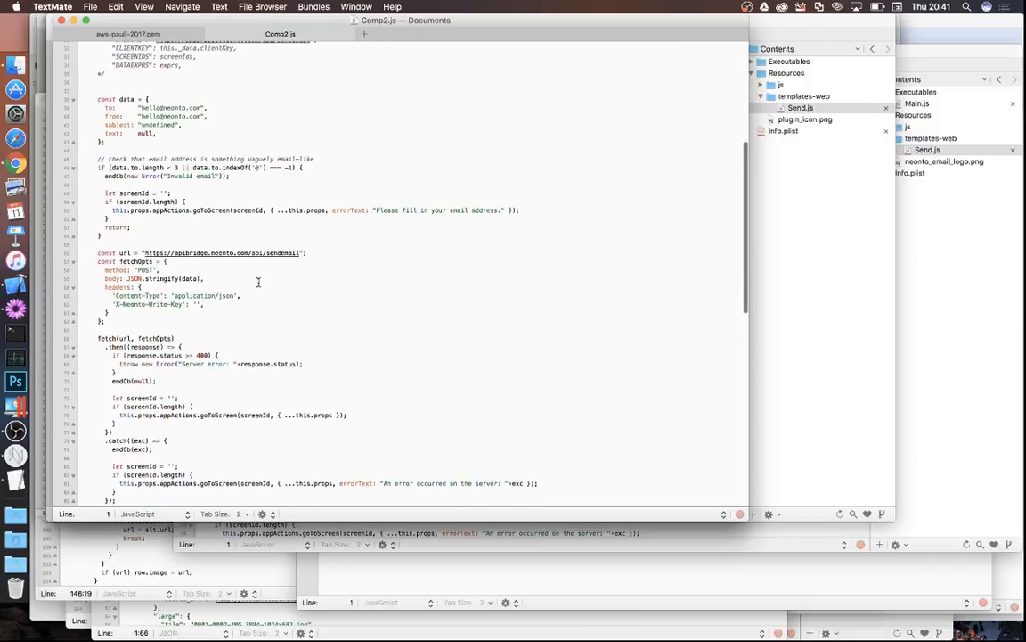
scroll(257, 274, "down", 1)
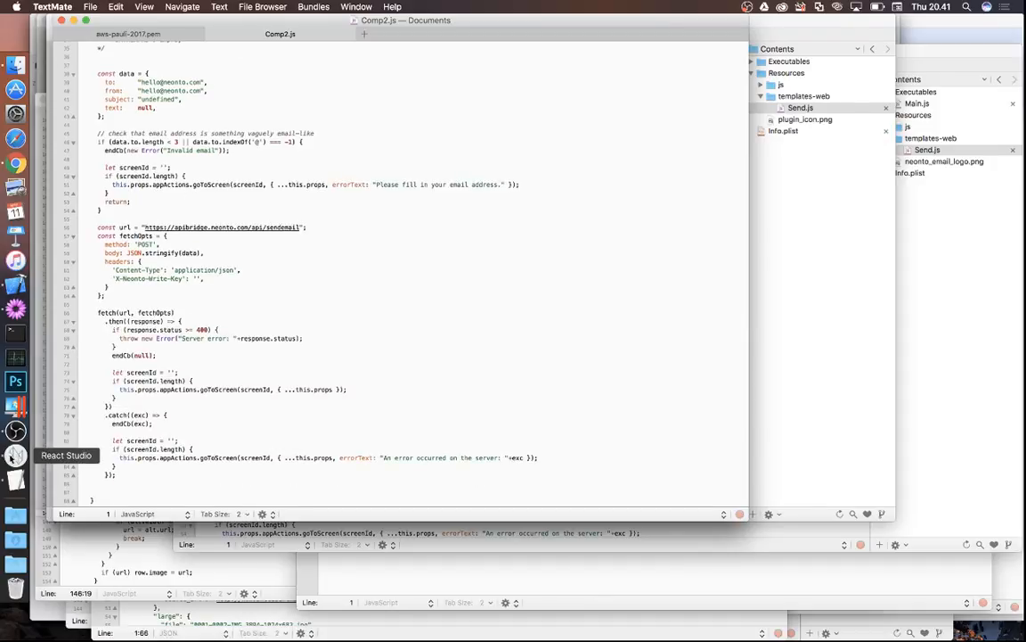
- Select the Sign up button and view its tap interaction settings in the Interact tab
left_click(9, 411)
left_click(361, 260)
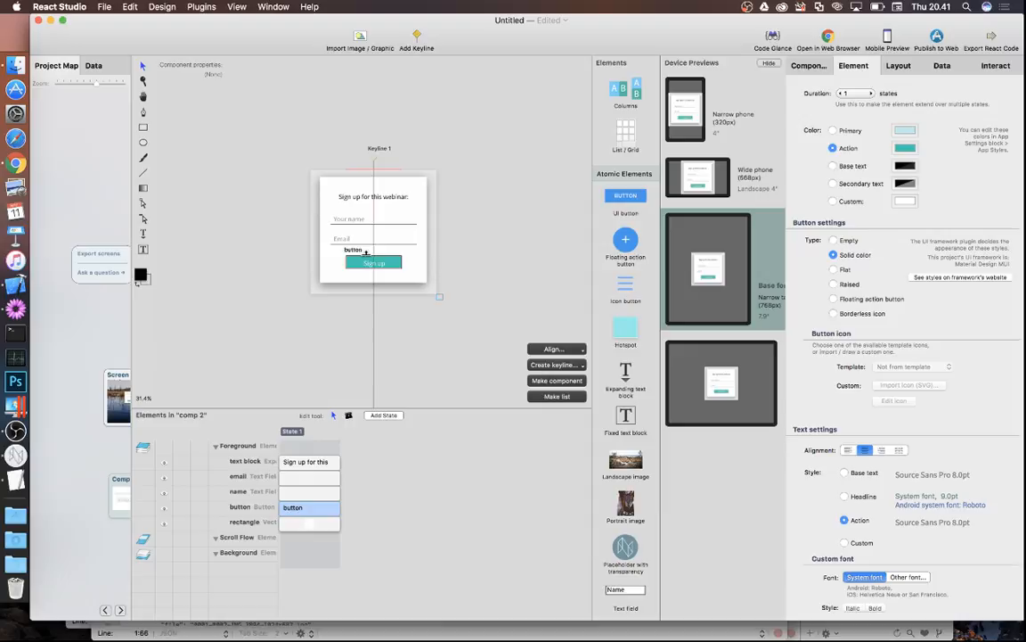
left_click(997, 66)
scroll(878, 272, "down", 5)
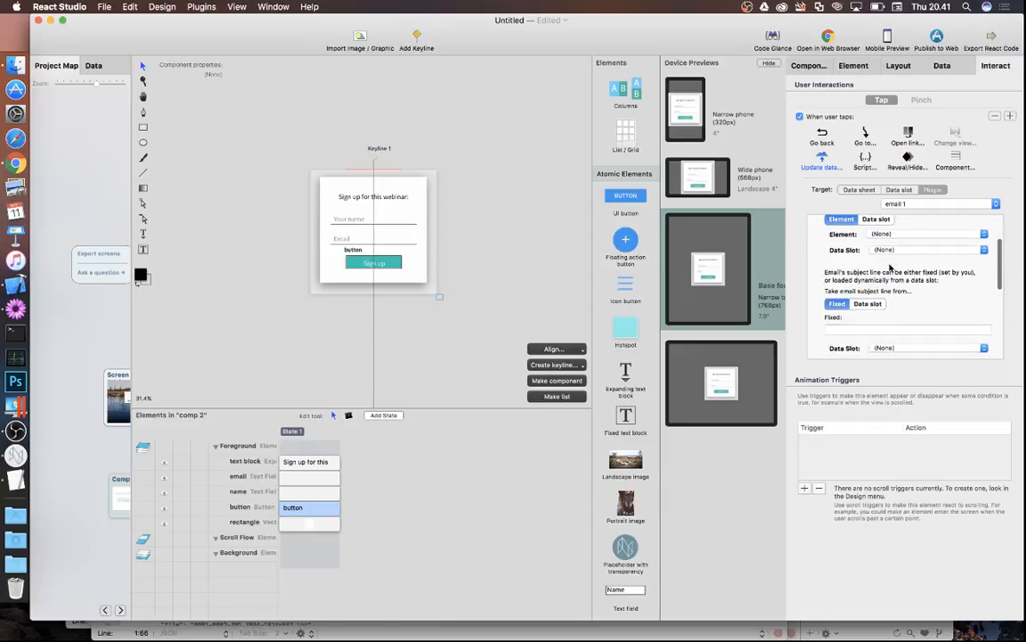
- Move Comp2.js aside in TextMate and bring the Mailchimp plugin's Main.js forward
left_click(15, 308)
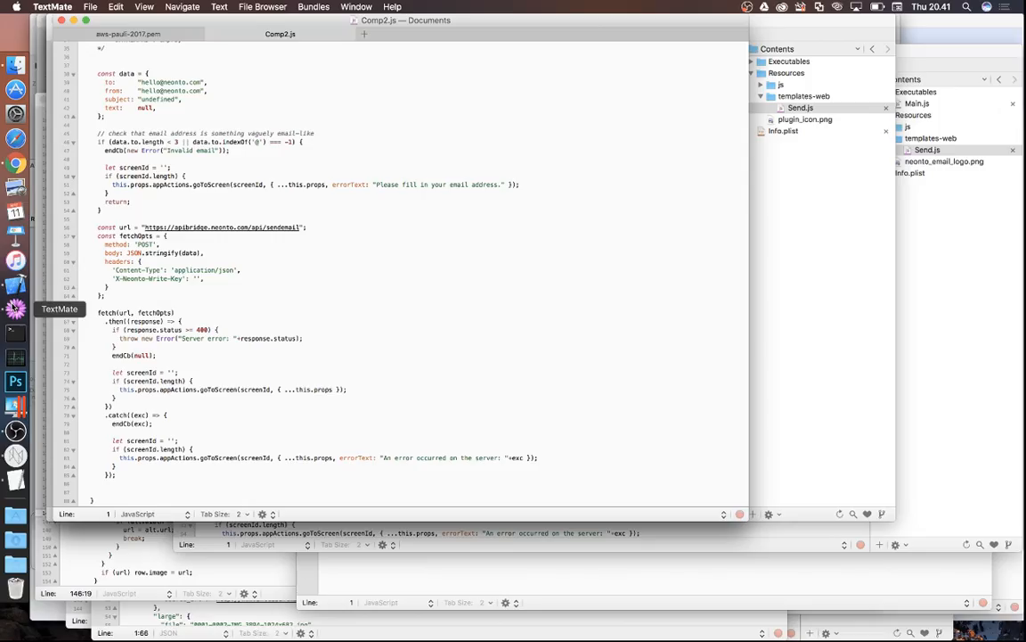
left_click(278, 271)
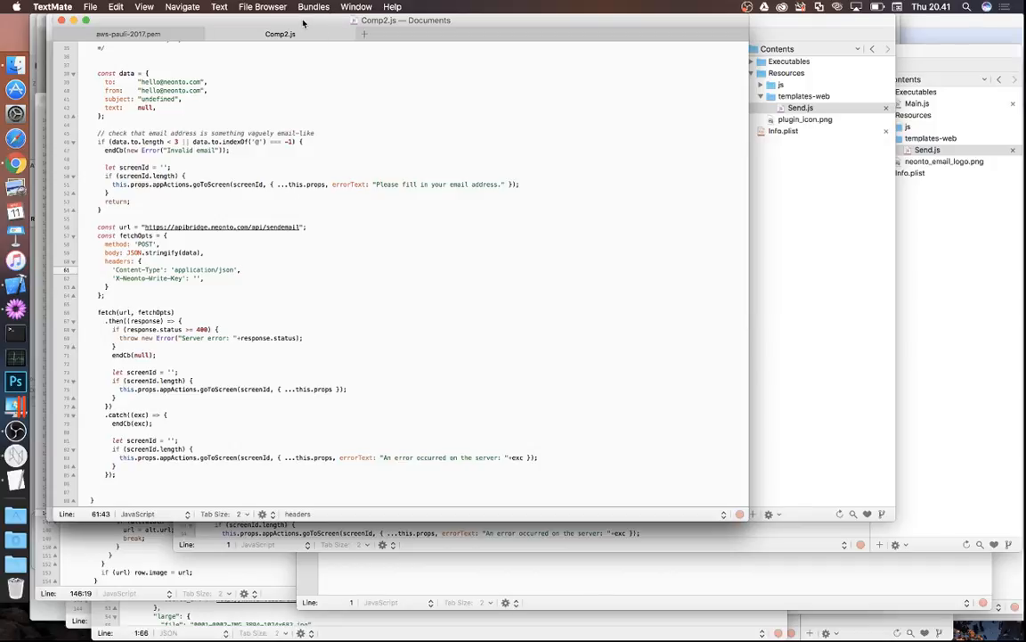
left_click_drag(303, 24, 520, 22)
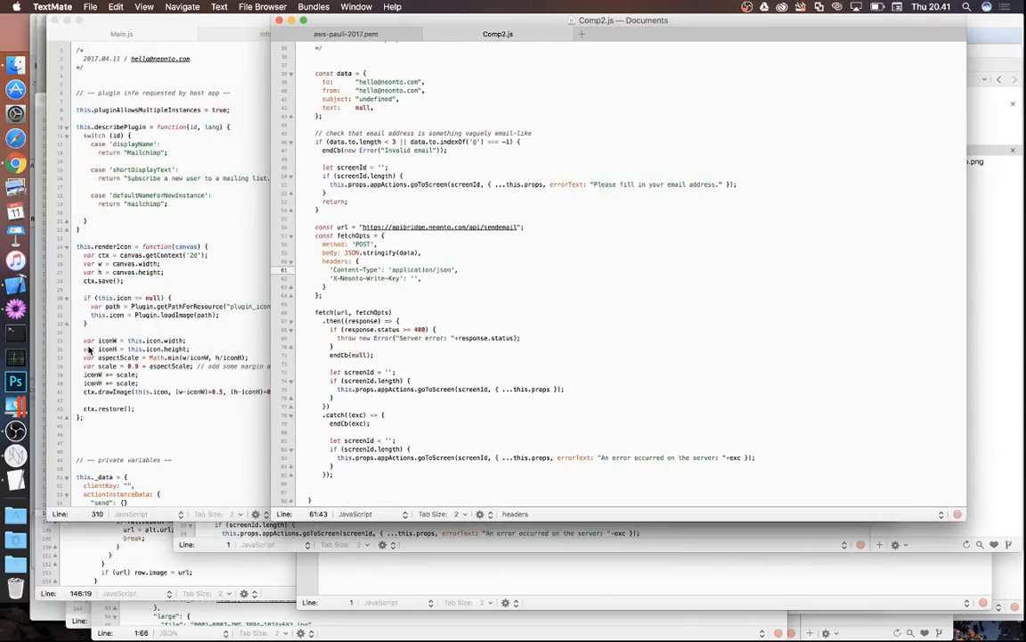
left_click(16, 410)
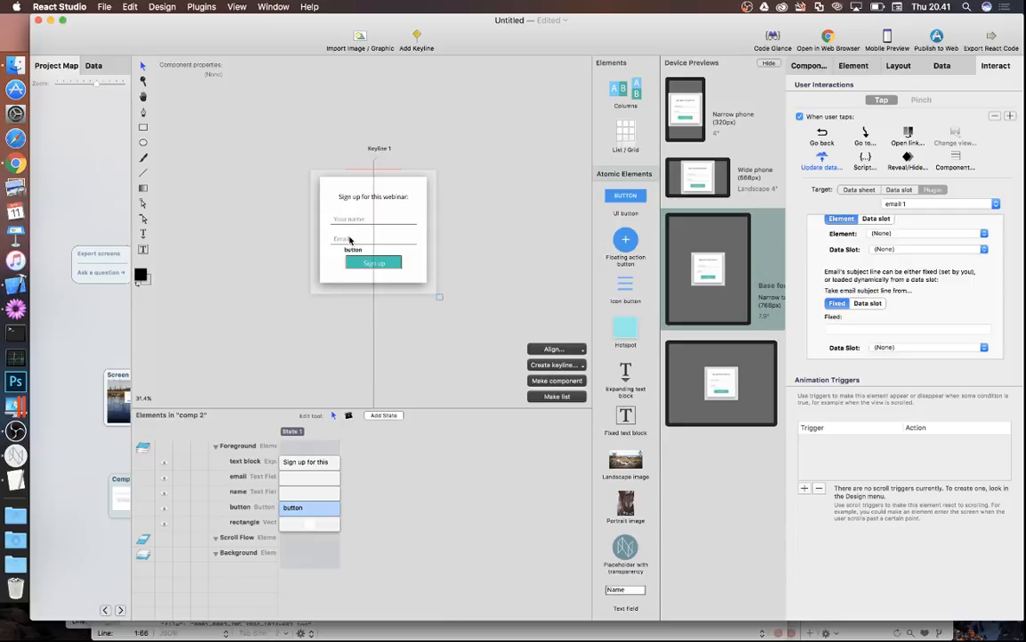
left_click(16, 309)
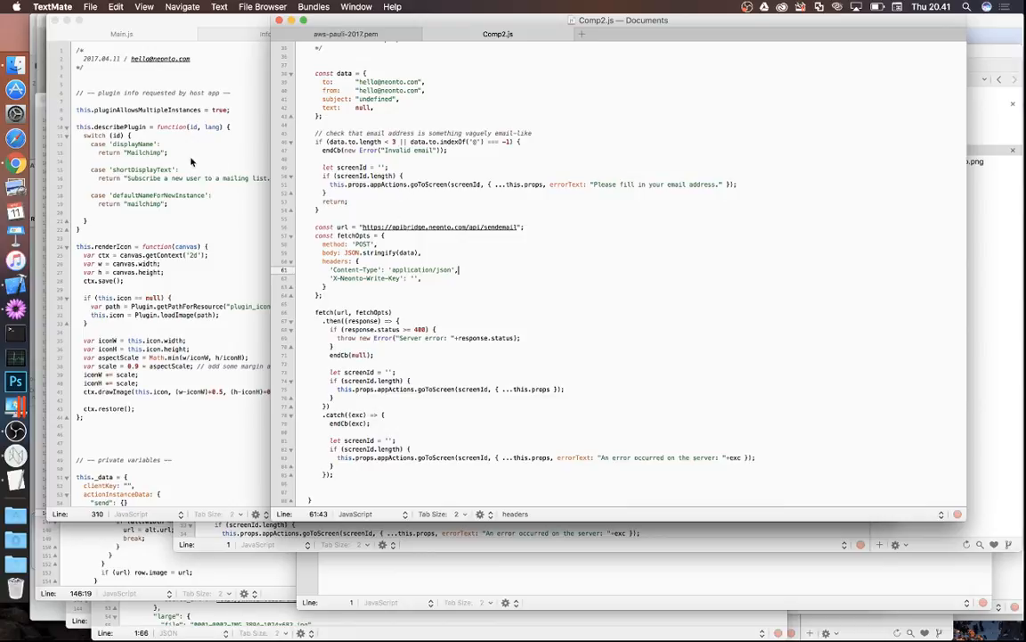
left_click(258, 189)
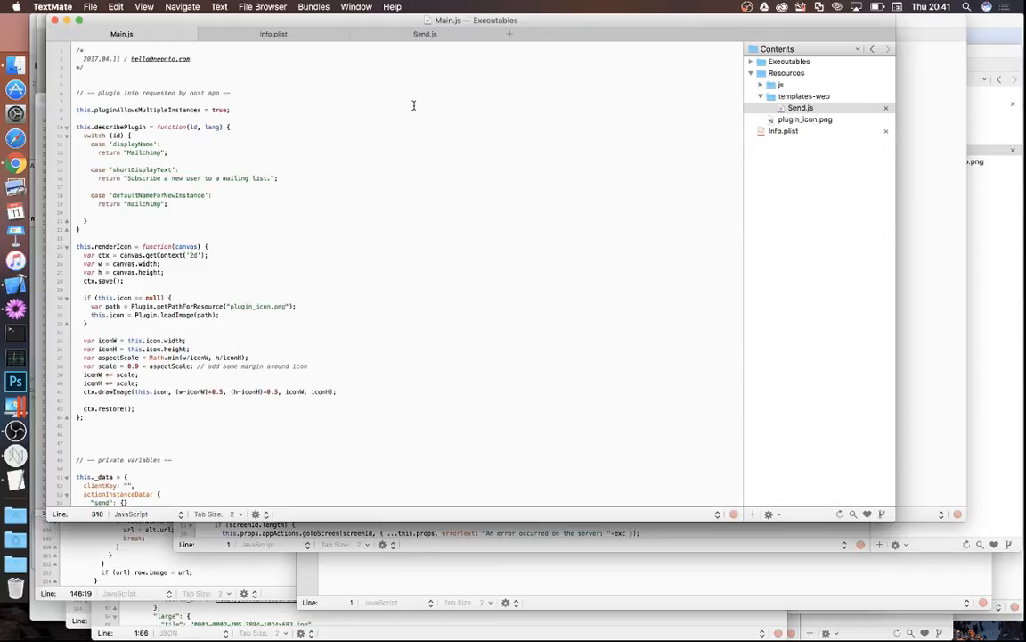
- Open React Studio's Plugin Manager from the Plugins menu, then go back to TextMate
left_click(17, 457)
left_click(202, 6)
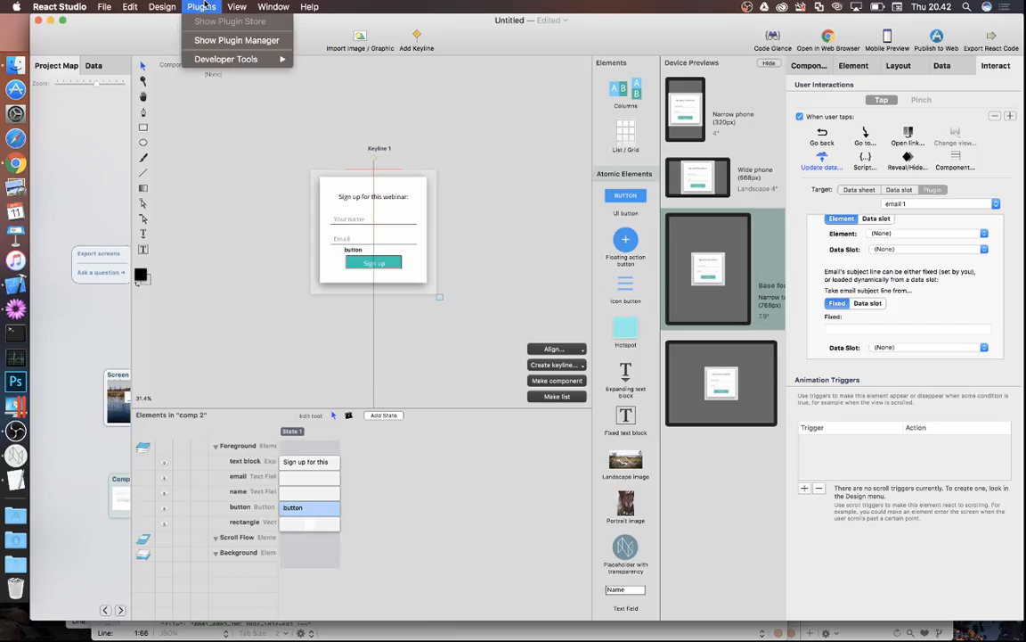
left_click(214, 41)
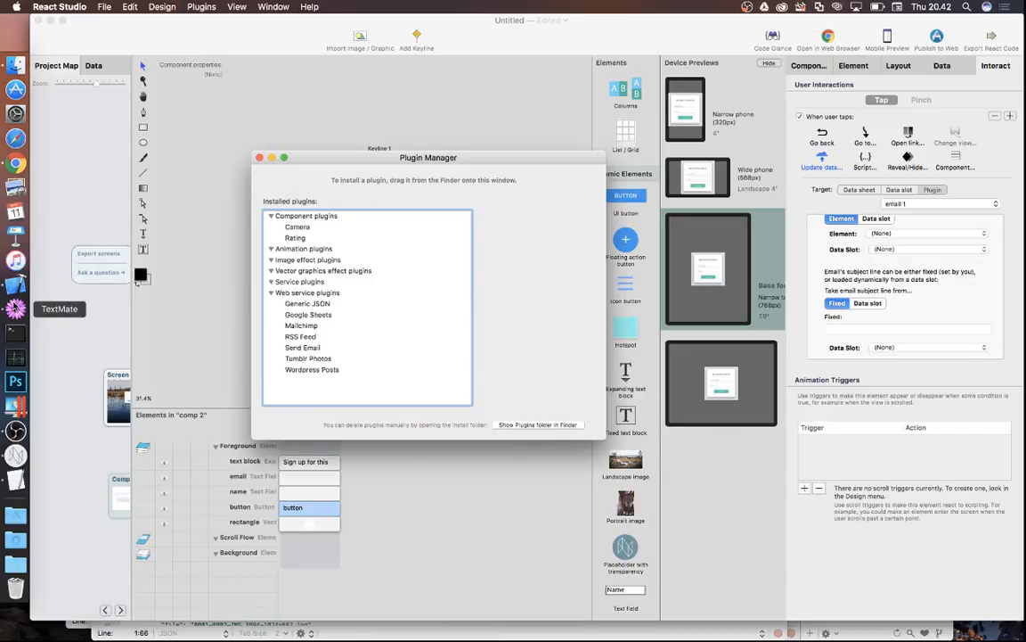
left_click(15, 309)
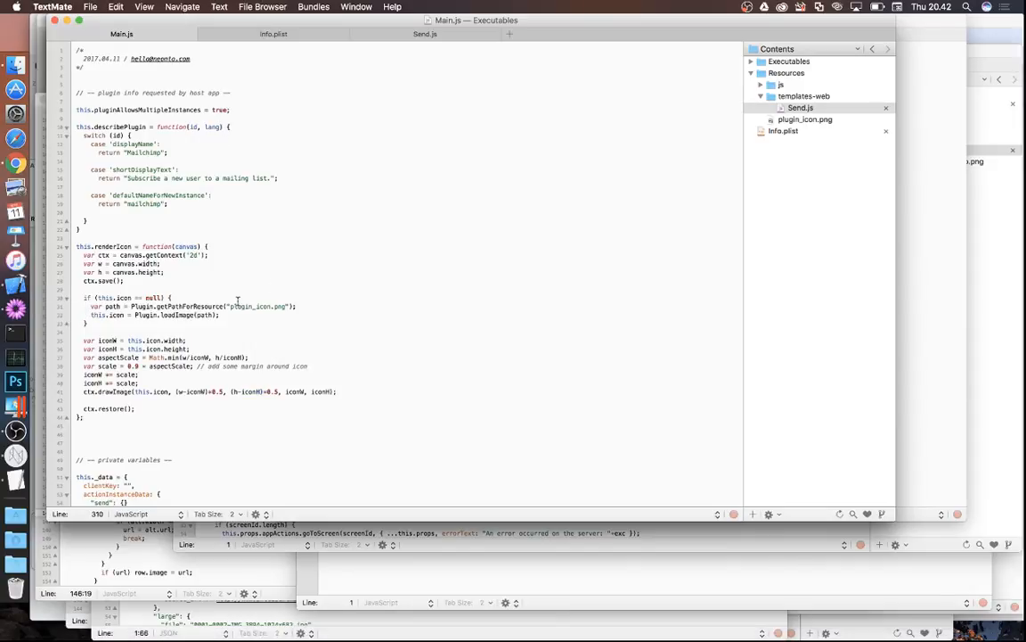
- Expand Executables and scroll Main.js to the getInspectorUIDefinitionForContext inspector code
left_click(752, 66)
scroll(695, 76, "down", 20)
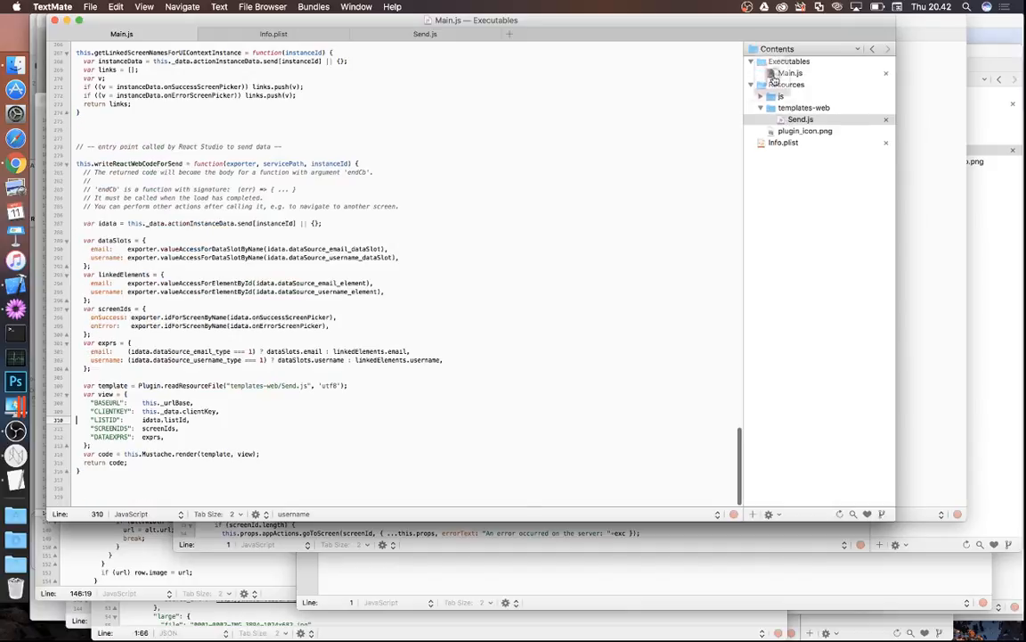
left_click(427, 126)
scroll(360, 140, "up", 20)
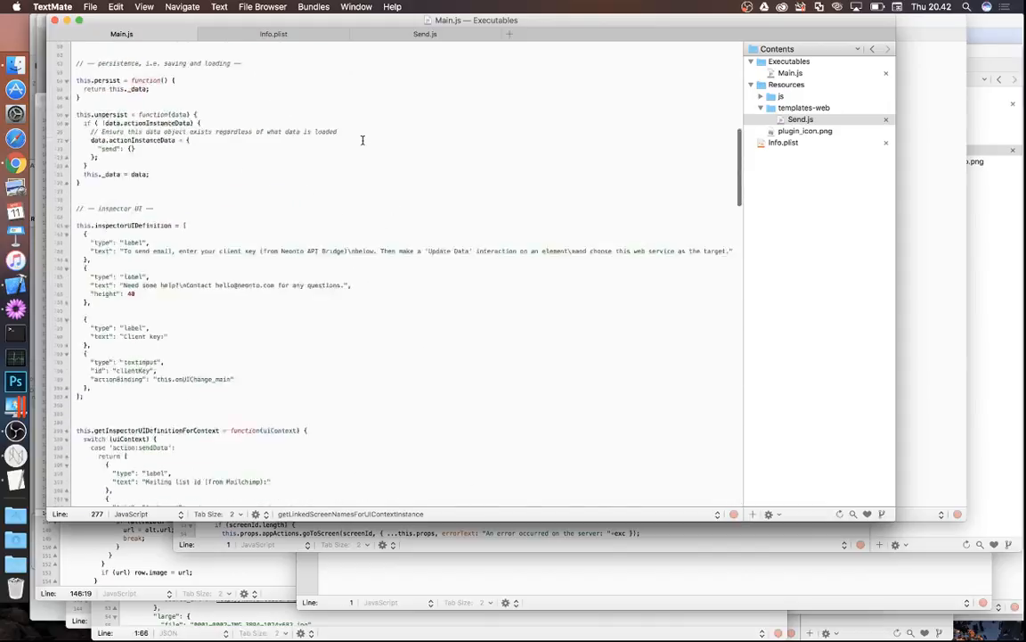
scroll(361, 140, "up", 15)
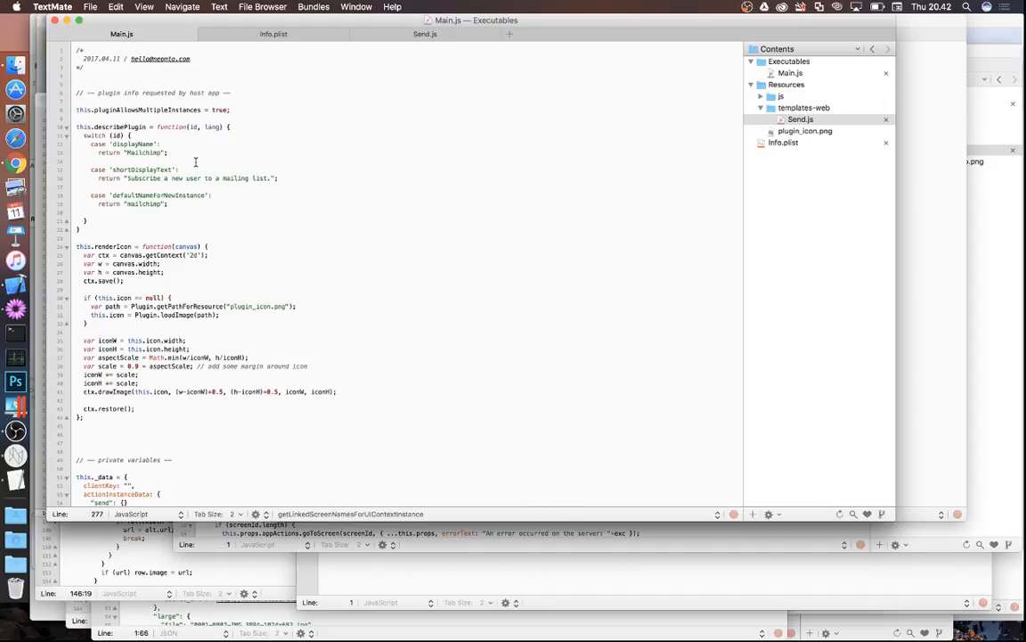
scroll(294, 375, "down", 10)
scroll(305, 383, "down", 2)
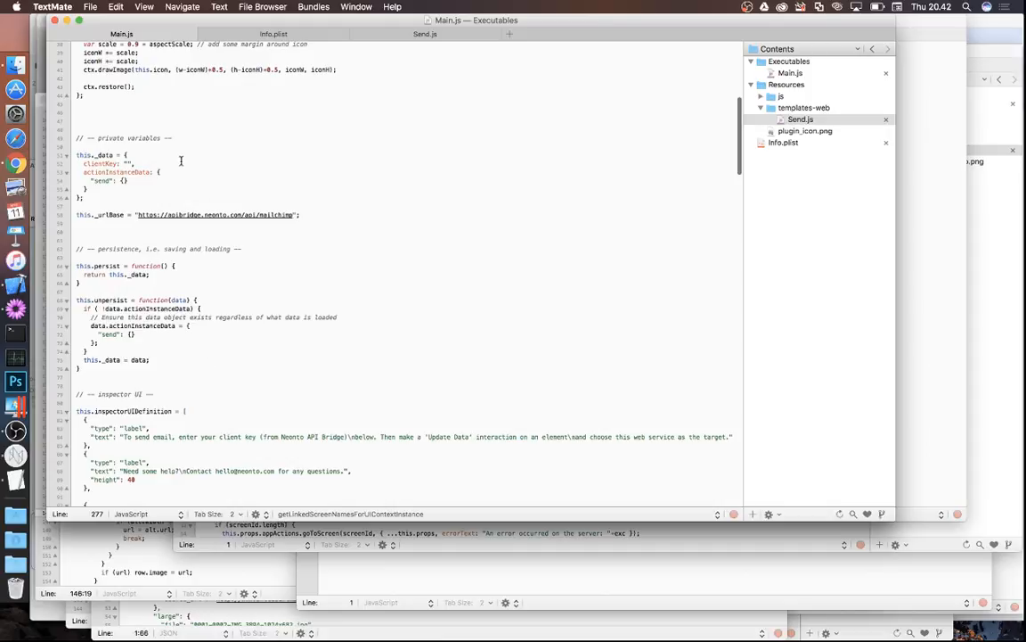
scroll(211, 333, "down", 10)
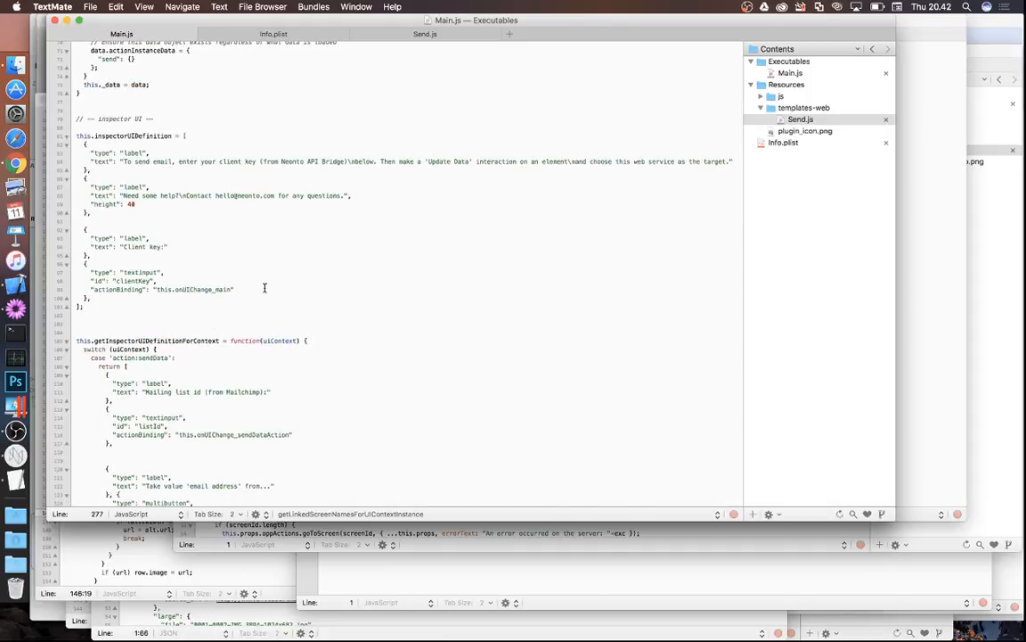
left_click(105, 374)
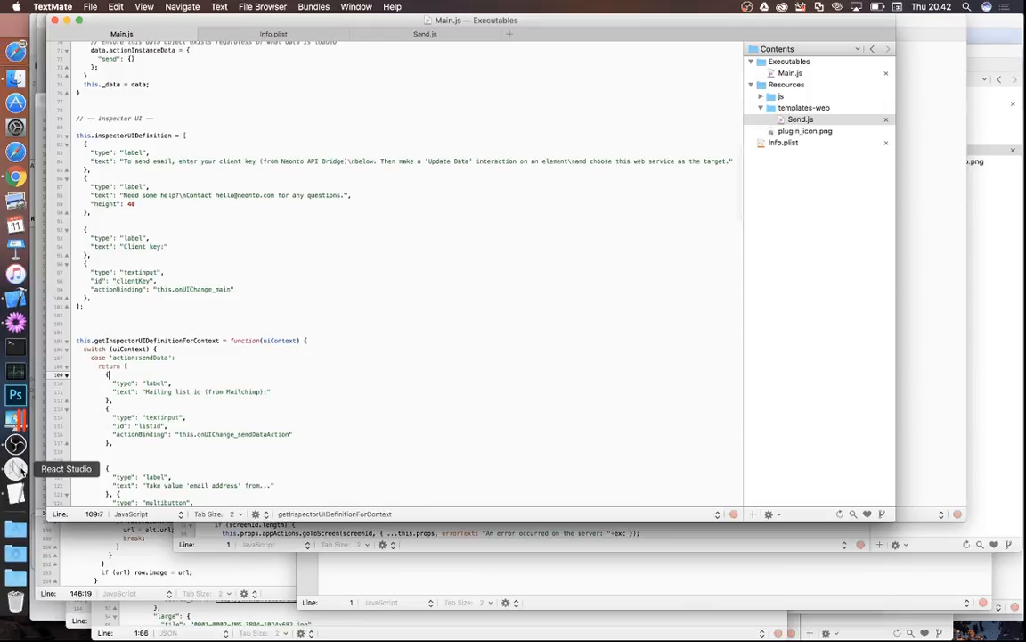
scroll(294, 316, "down", 8)
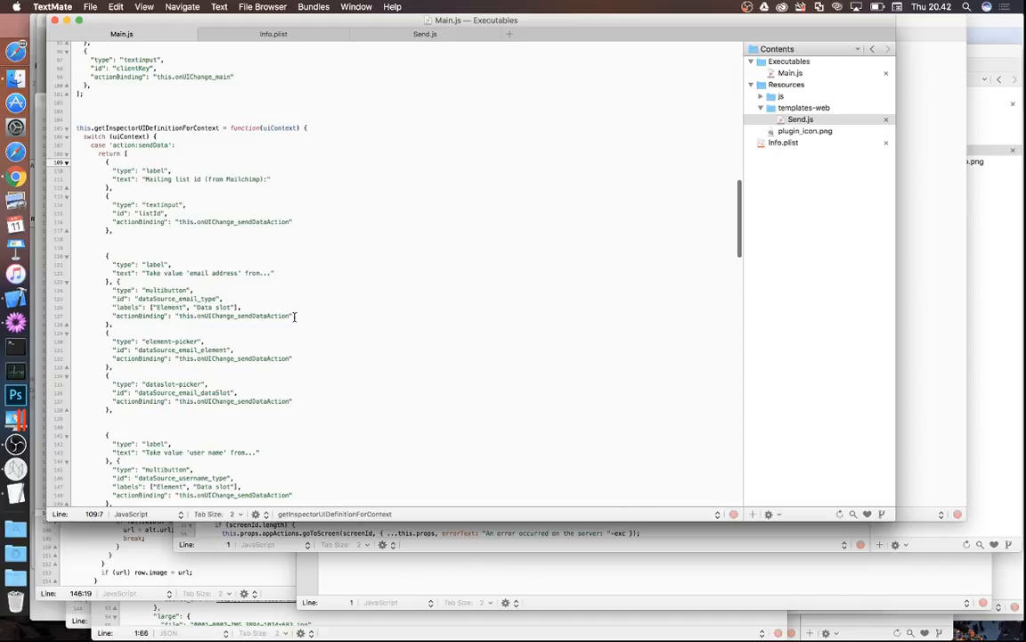
scroll(254, 272, "down", 2)
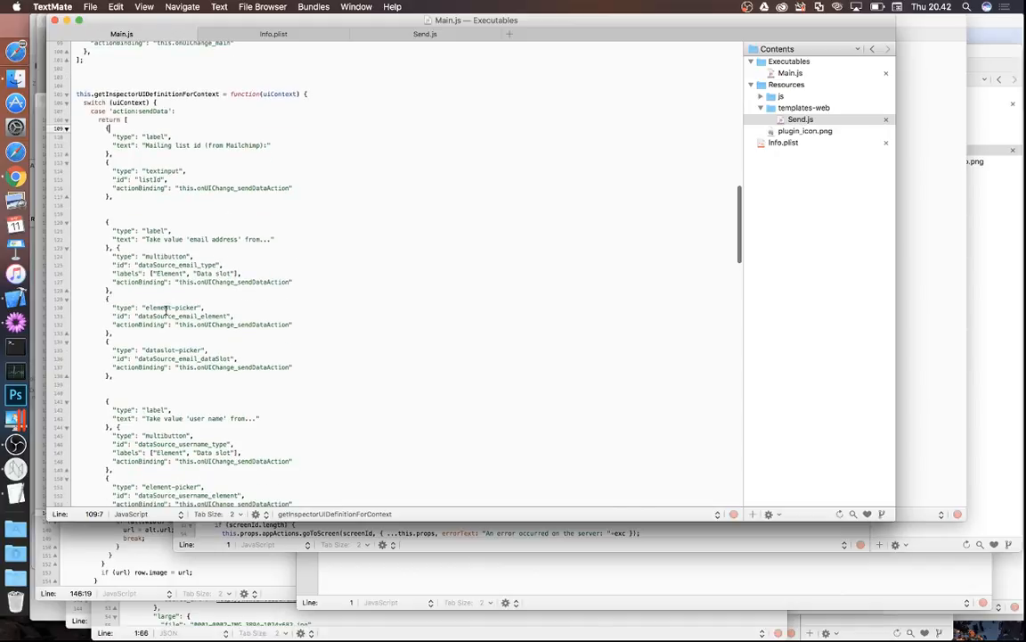
left_click(27, 470)
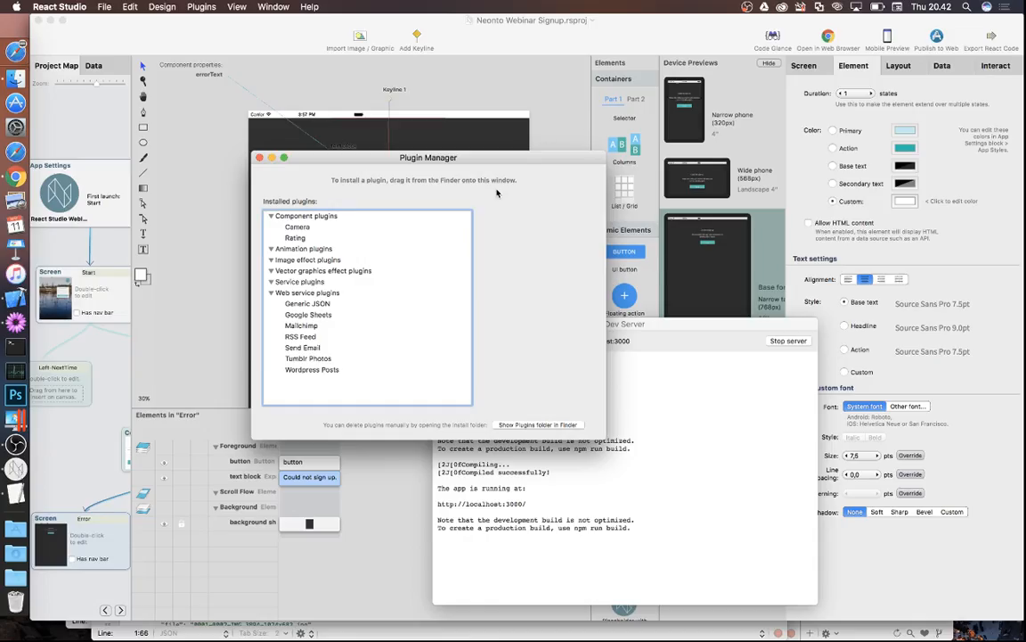
- Close the Plugin Manager, open MakeAppointment, and show its sign-up button's Mailchimp tap settings
left_click(260, 157)
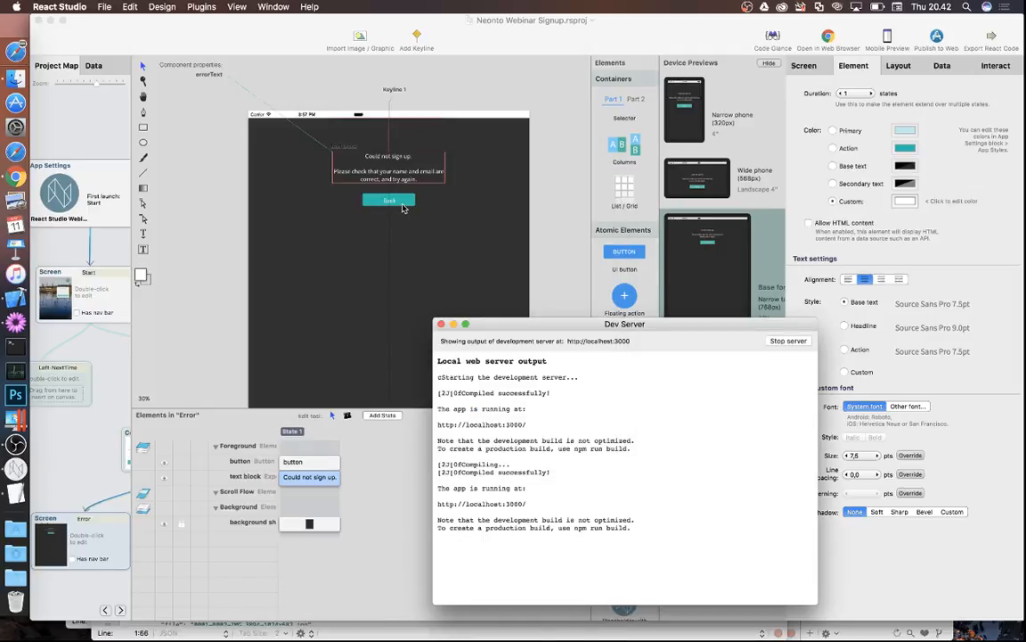
left_click(116, 361)
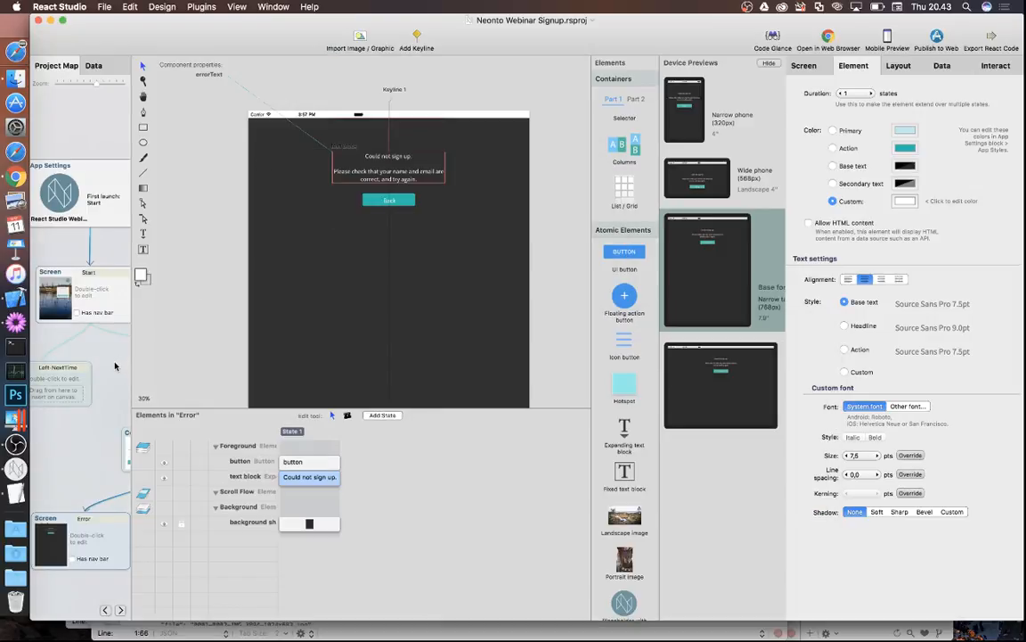
left_click(114, 366)
double_click(552, 446)
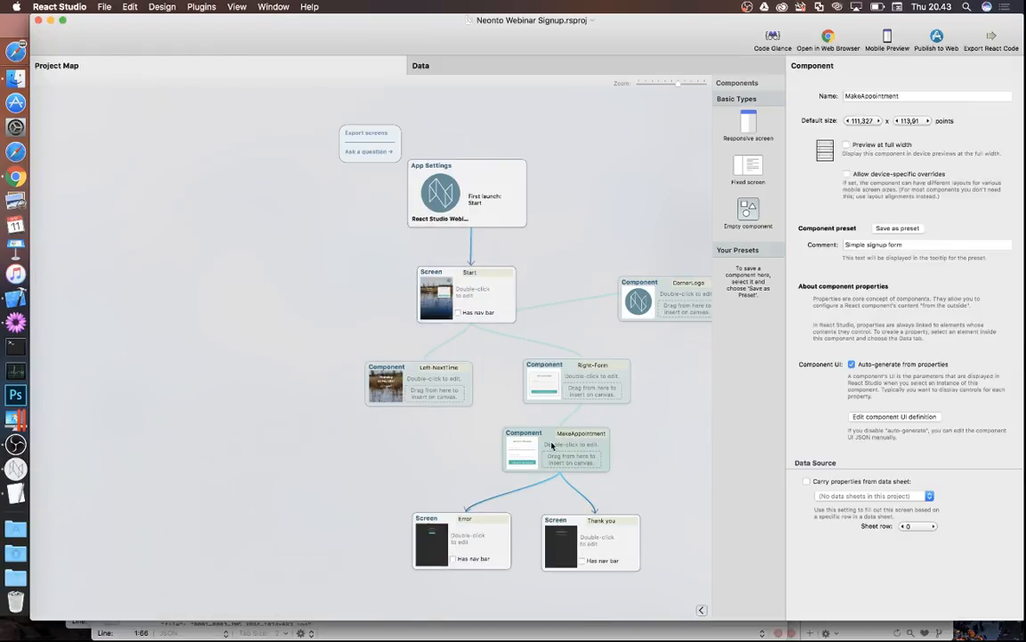
left_click(350, 259)
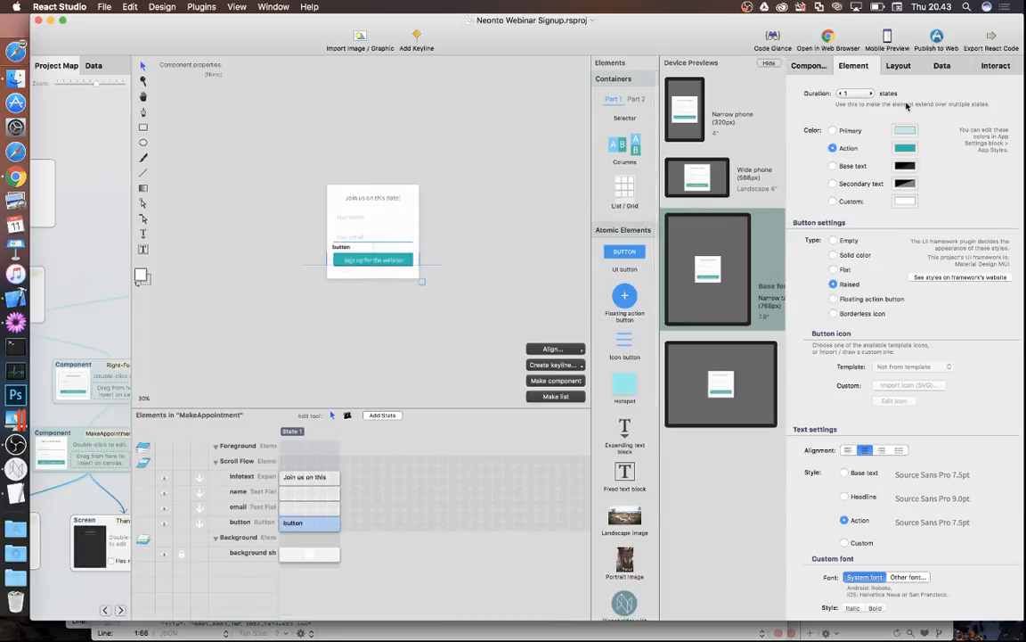
left_click(995, 65)
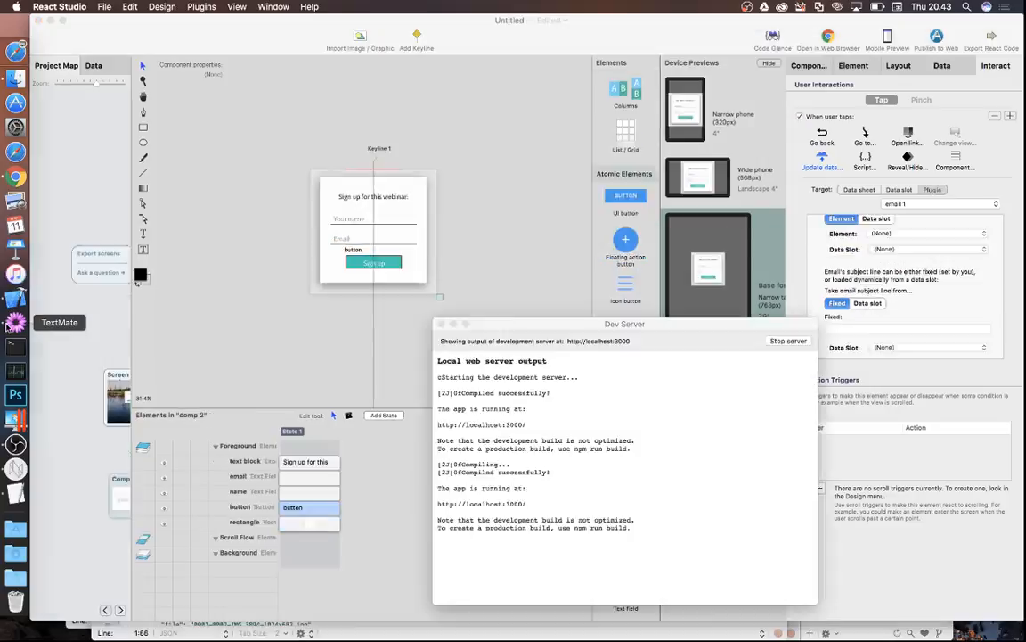
left_click(15, 321)
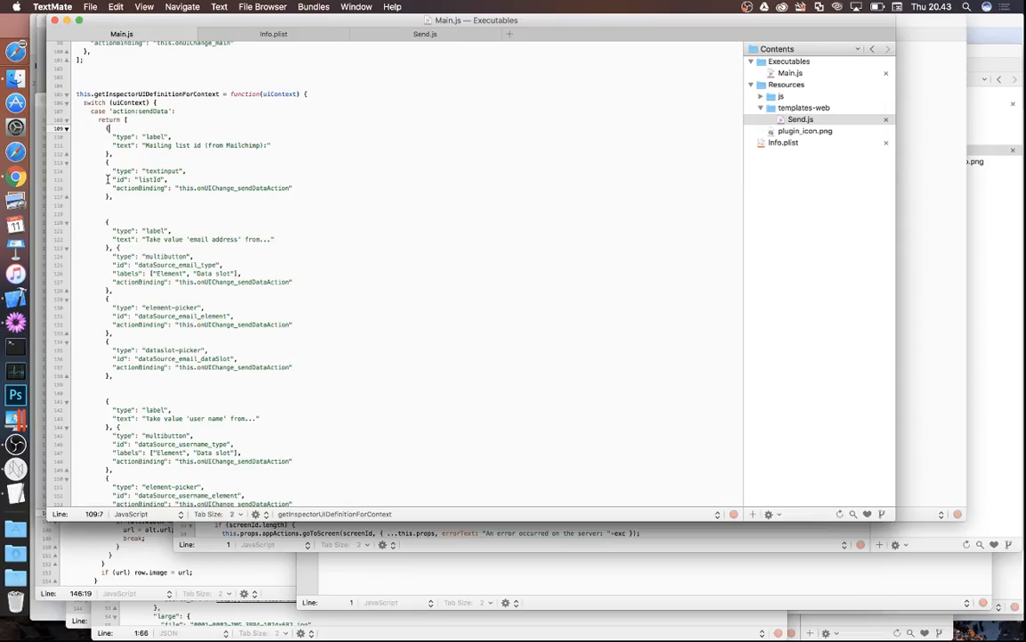
- Review Main.js's sendData code, then display the Send.js template that POSTs the form data
left_click_drag(111, 110, 172, 110)
left_click(169, 111)
scroll(310, 194, "down", 15)
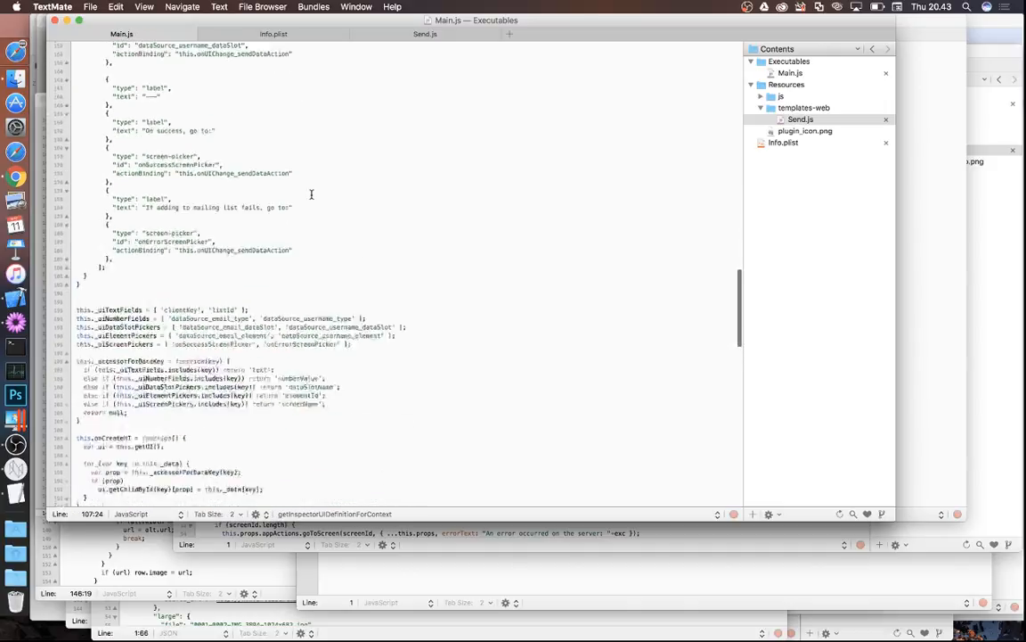
scroll(311, 194, "down", 12)
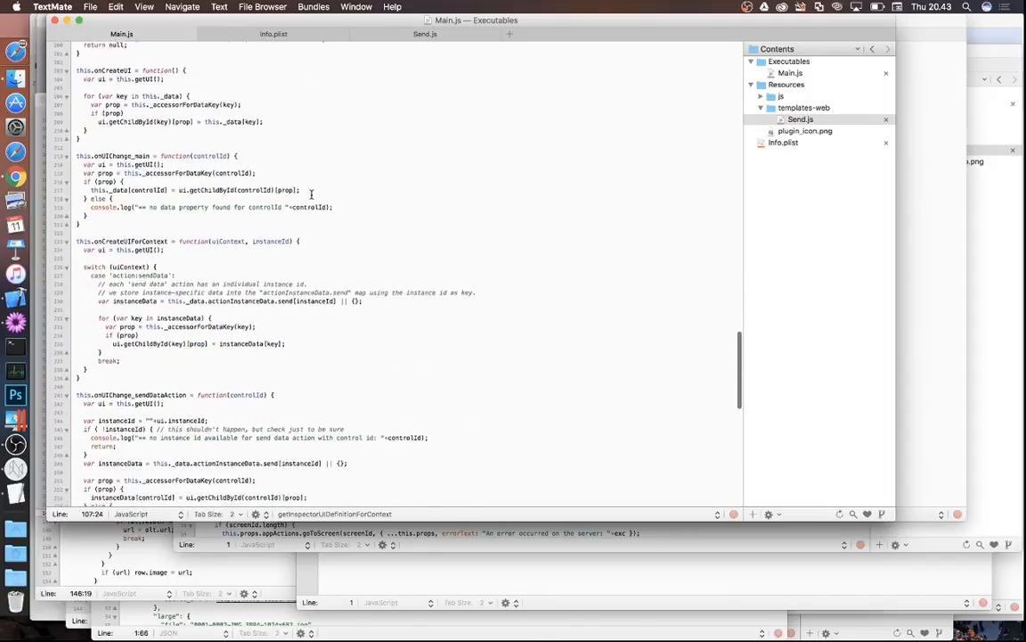
scroll(311, 194, "down", 6)
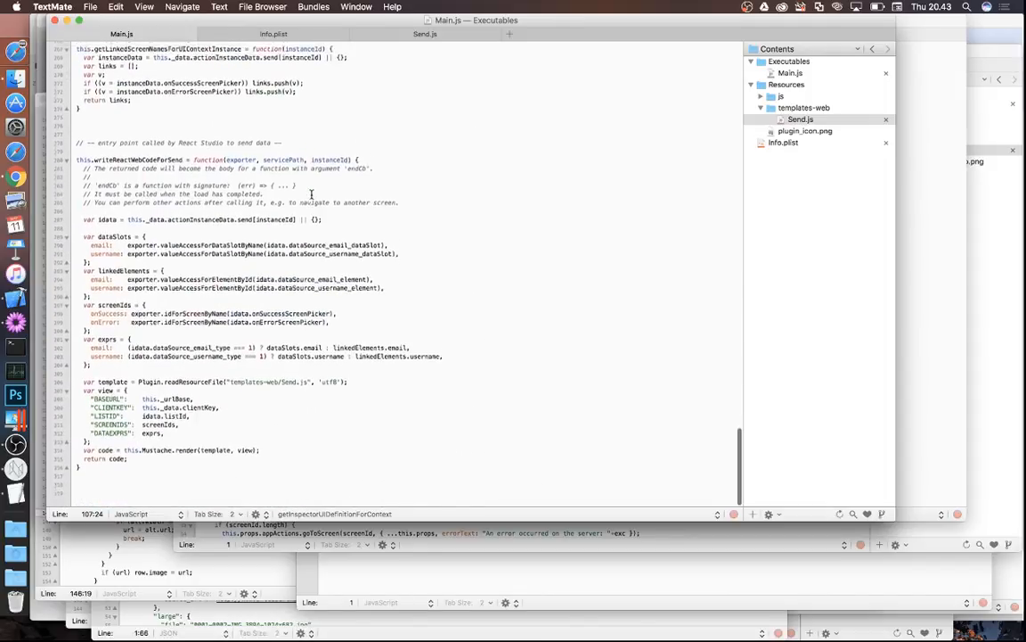
left_click_drag(241, 154, 220, 494)
left_click(219, 494)
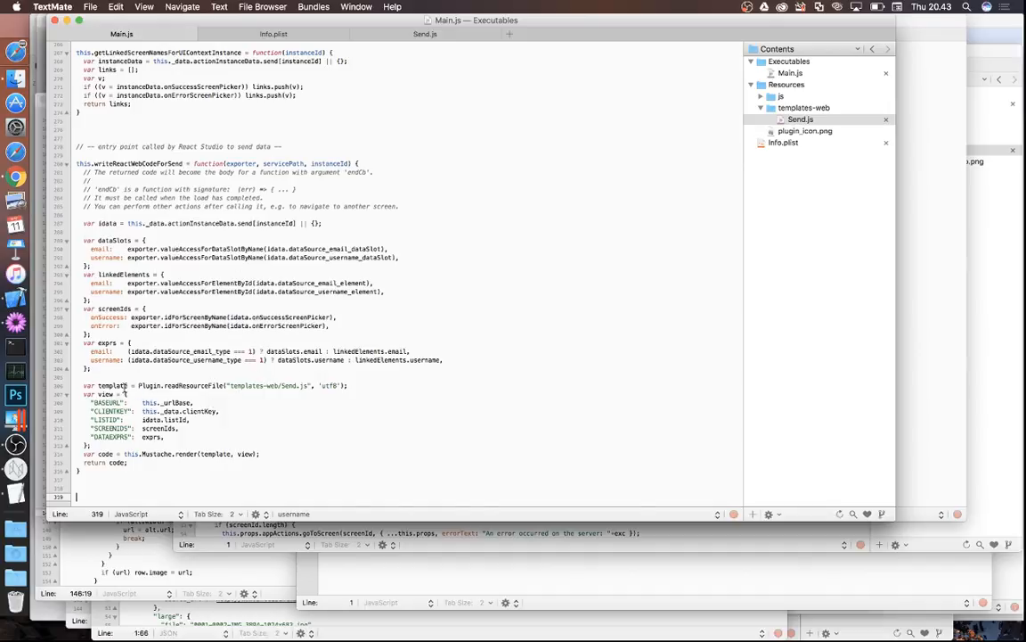
left_click(418, 36)
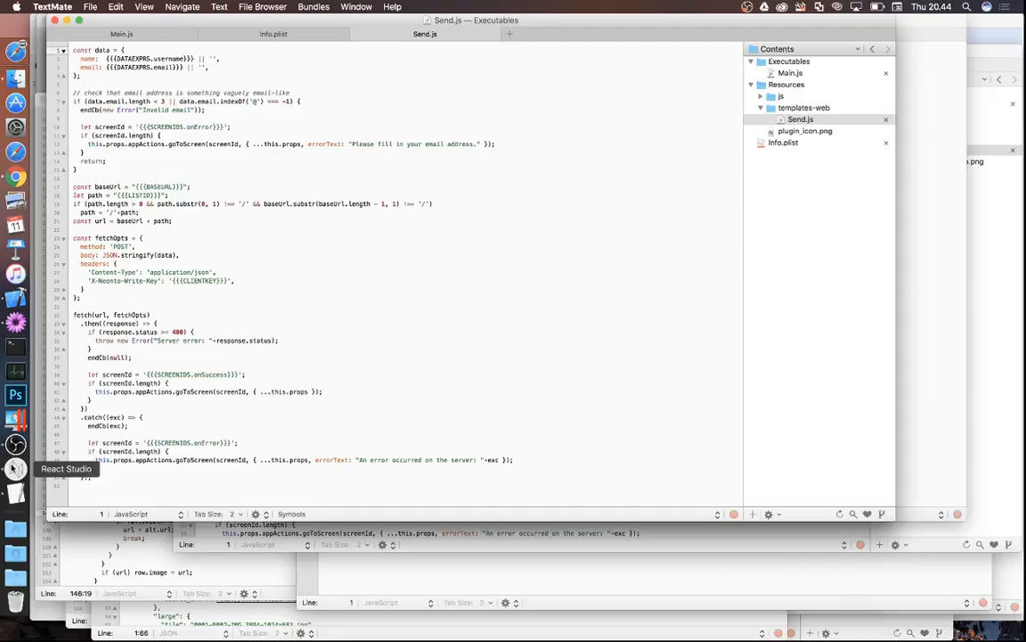
- Go back to Main.js in TextMate to view the writeReactWebCodeForSend function
left_click(15, 420)
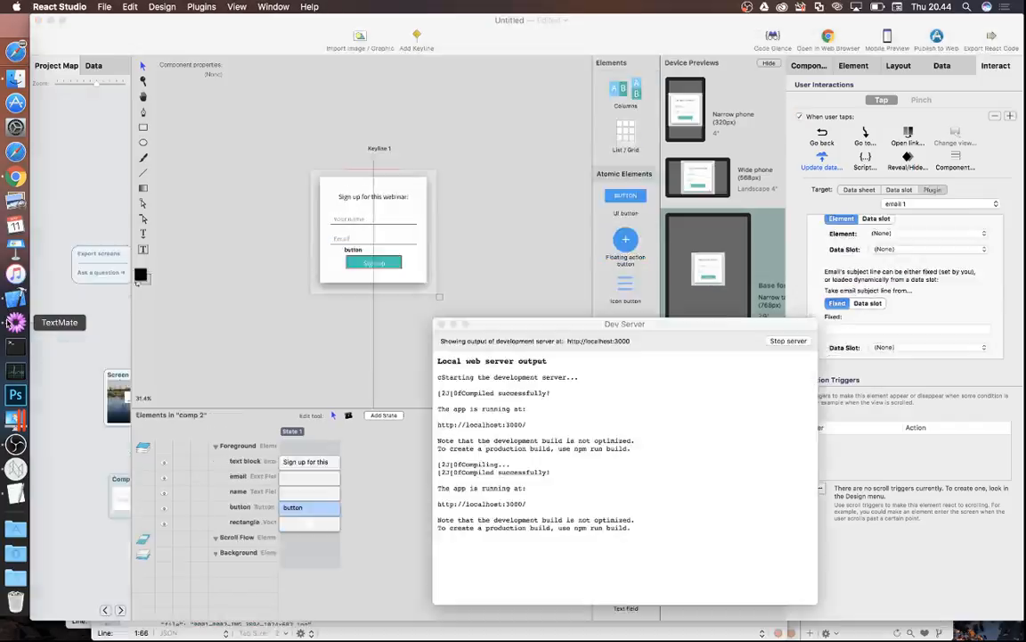
left_click(15, 321)
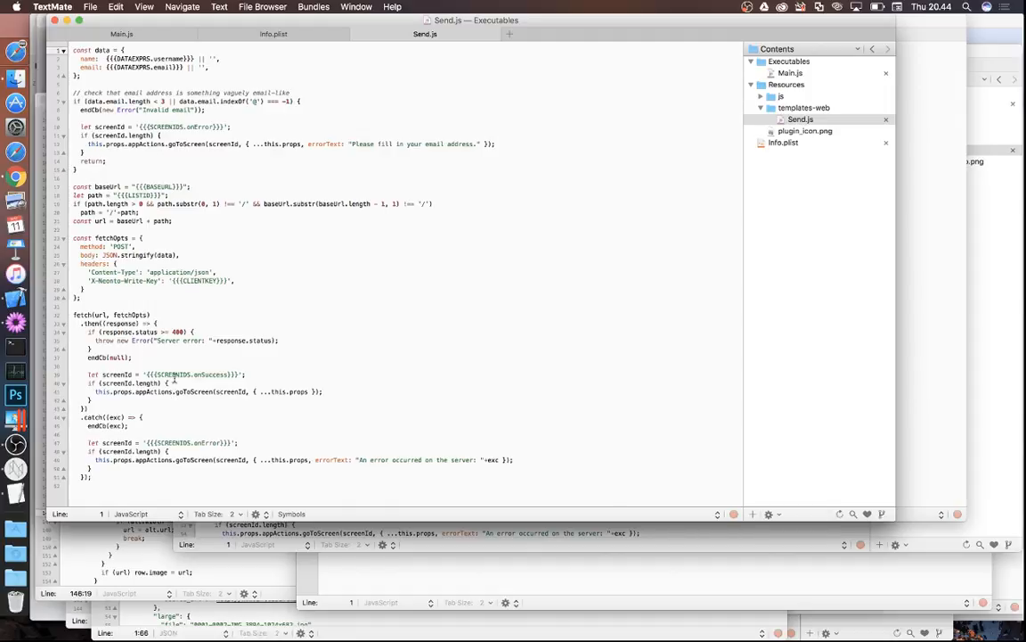
left_click(149, 33)
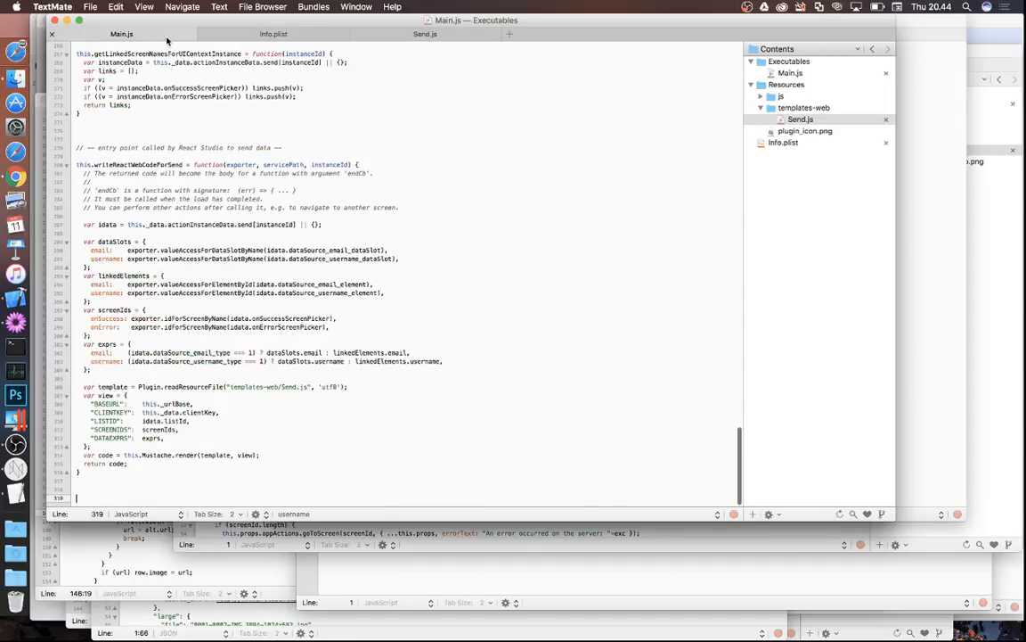
left_click(15, 468)
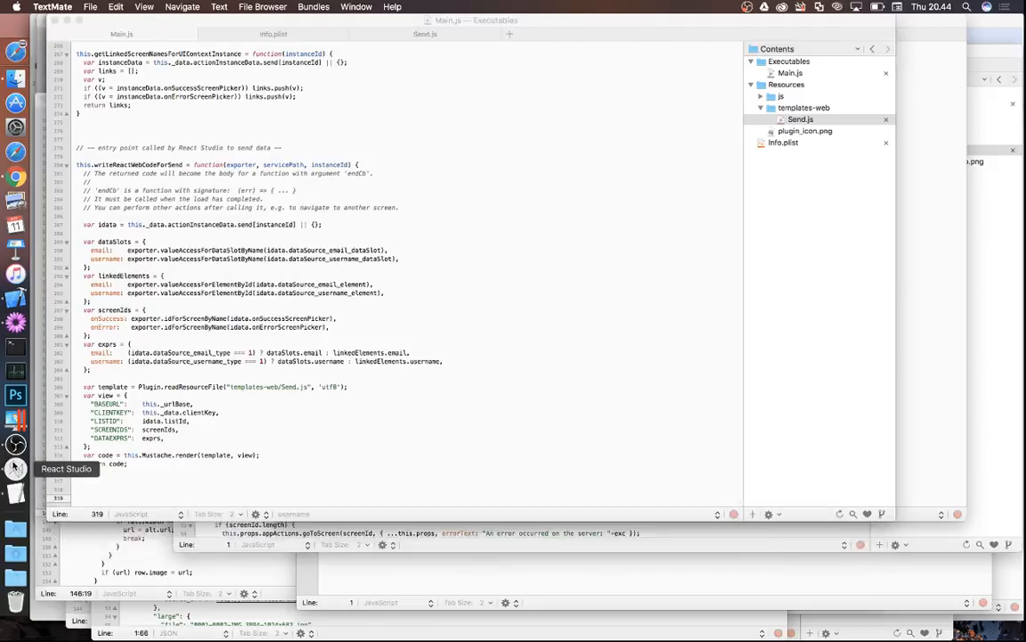
- Scroll through the Mailchimp action's user name, success and error screen settings, then return to Main.js
scroll(892, 268, "down", 2)
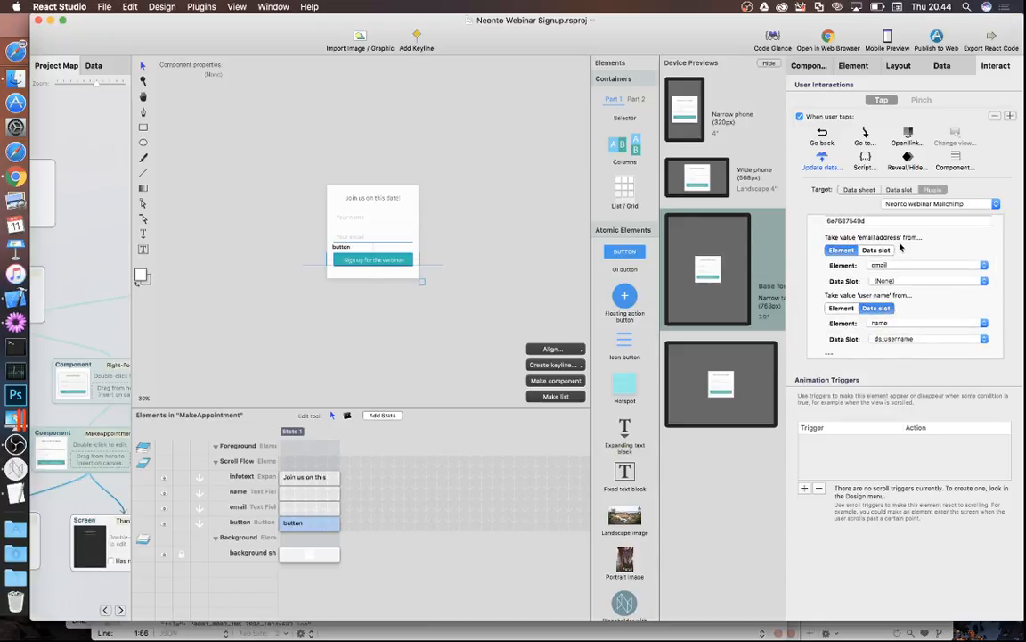
scroll(900, 249, "down", 2)
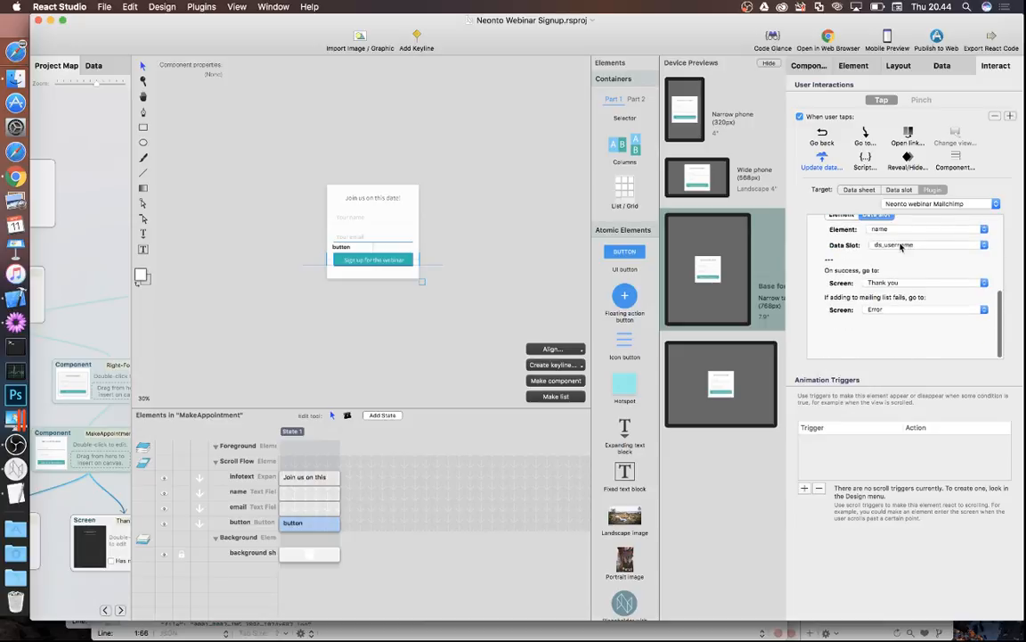
scroll(900, 249, "up", 5)
scroll(900, 248, "down", 5)
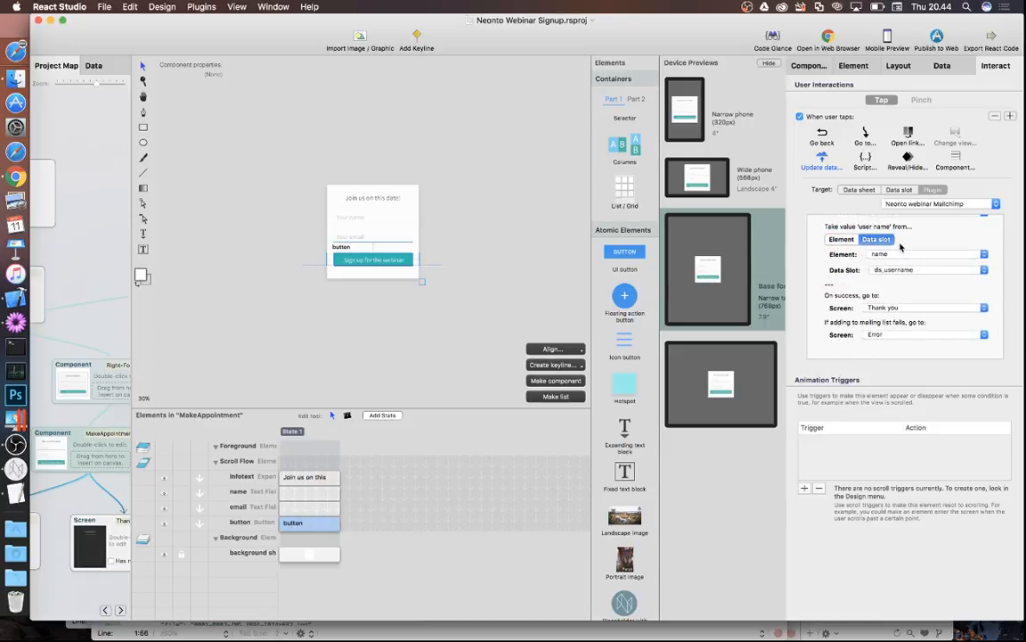
left_click(16, 291)
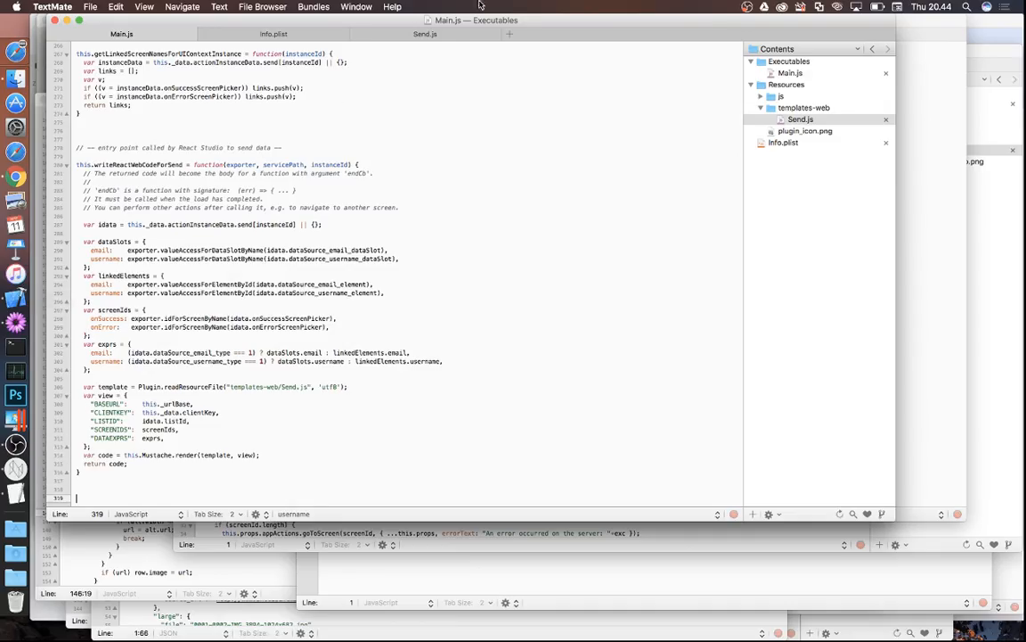
left_click(407, 35)
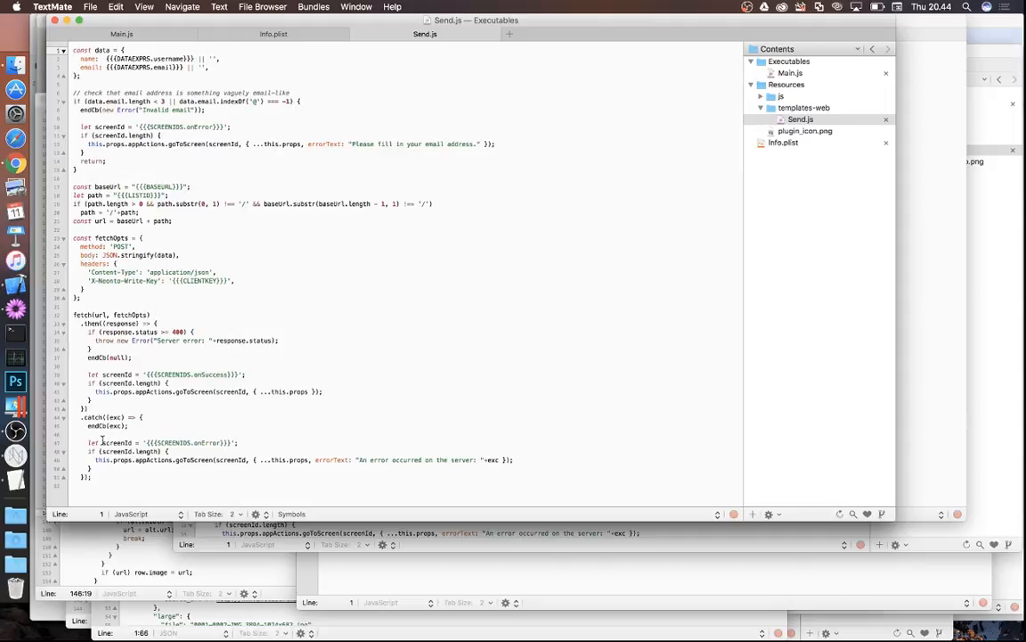
left_click(147, 35)
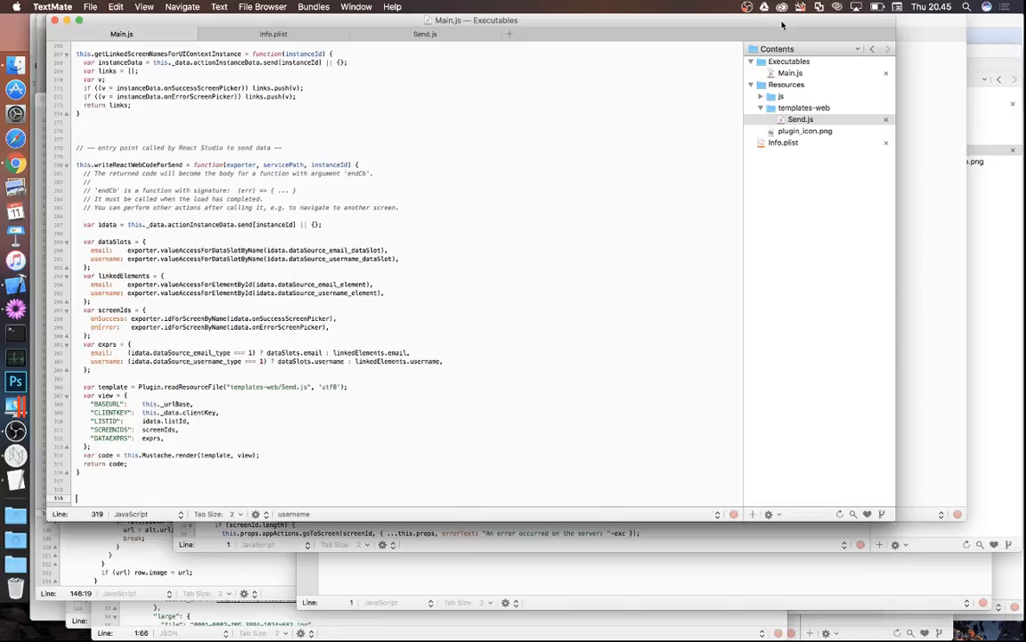
- Bring Comp2.js forward in TextMate and scroll to the fetch call to the sendemail URL
left_click(921, 24)
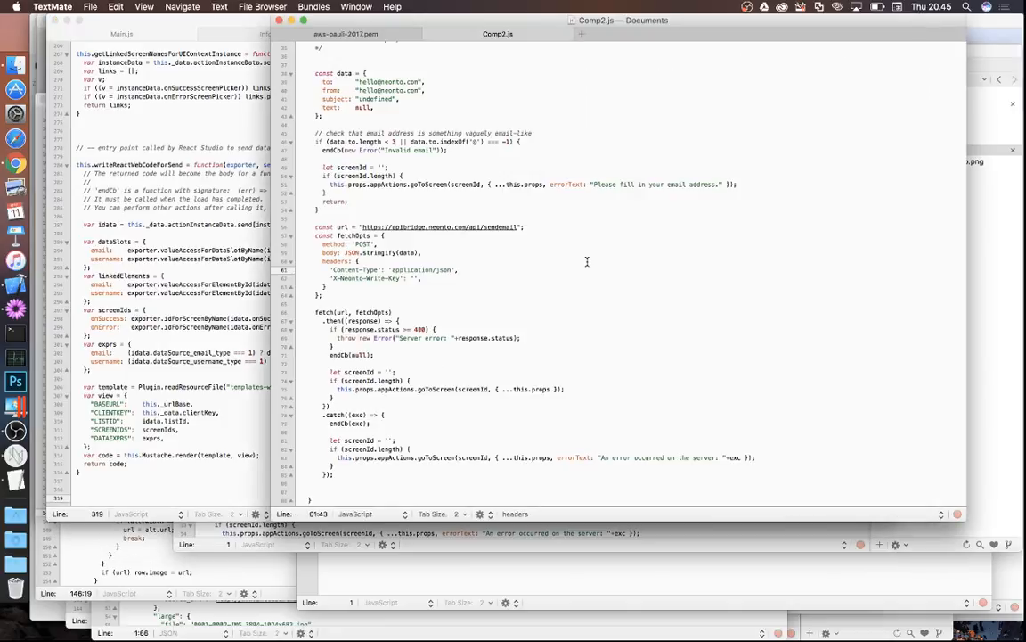
scroll(587, 261, "down", 4)
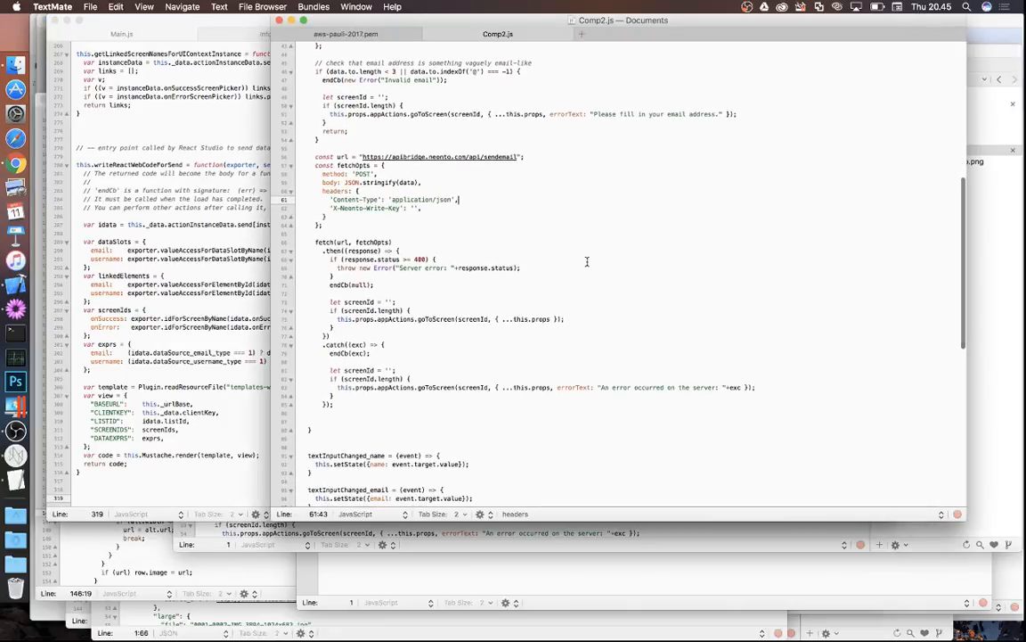
scroll(587, 261, "down", 3)
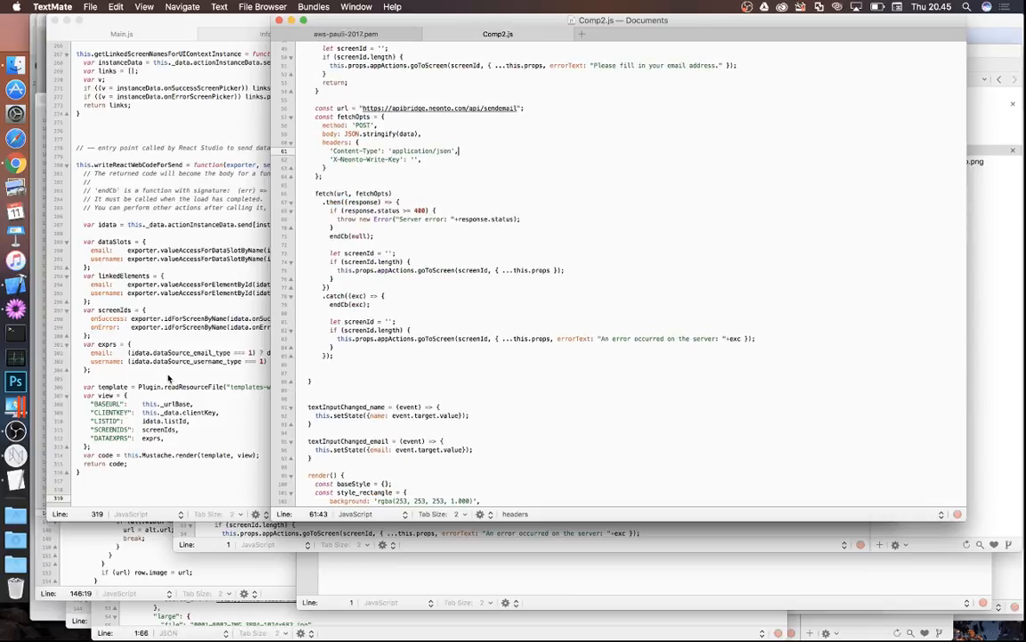
left_click(15, 456)
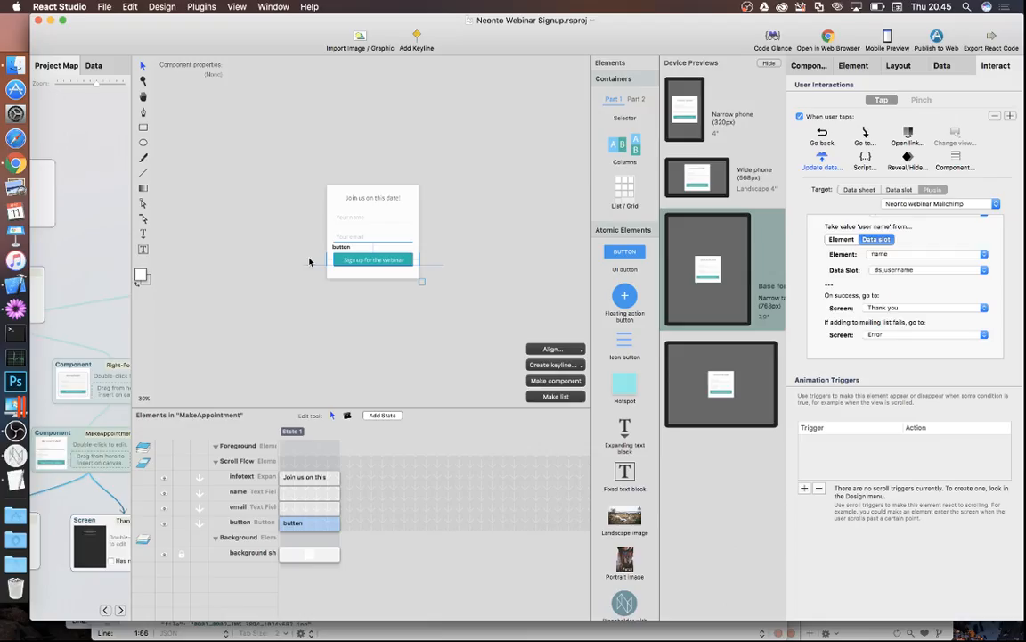
left_click(927, 203)
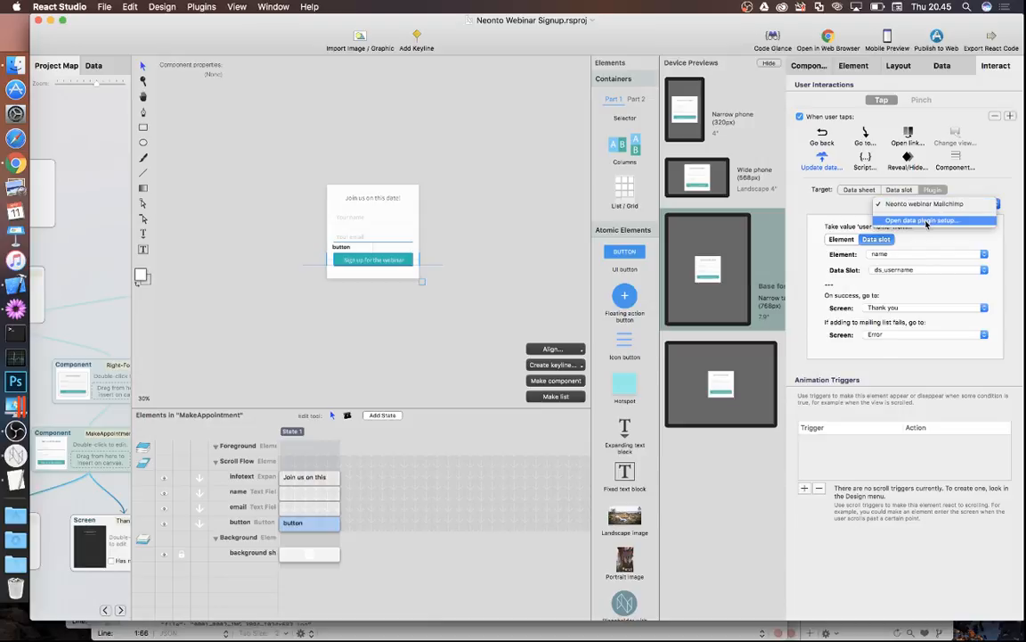
left_click(926, 221)
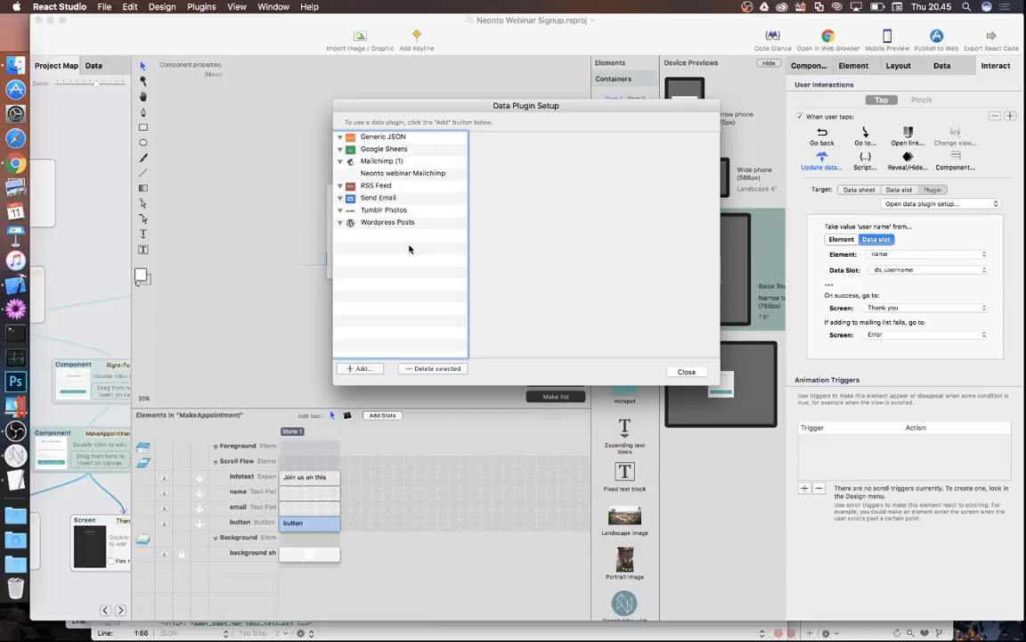
left_click(687, 372)
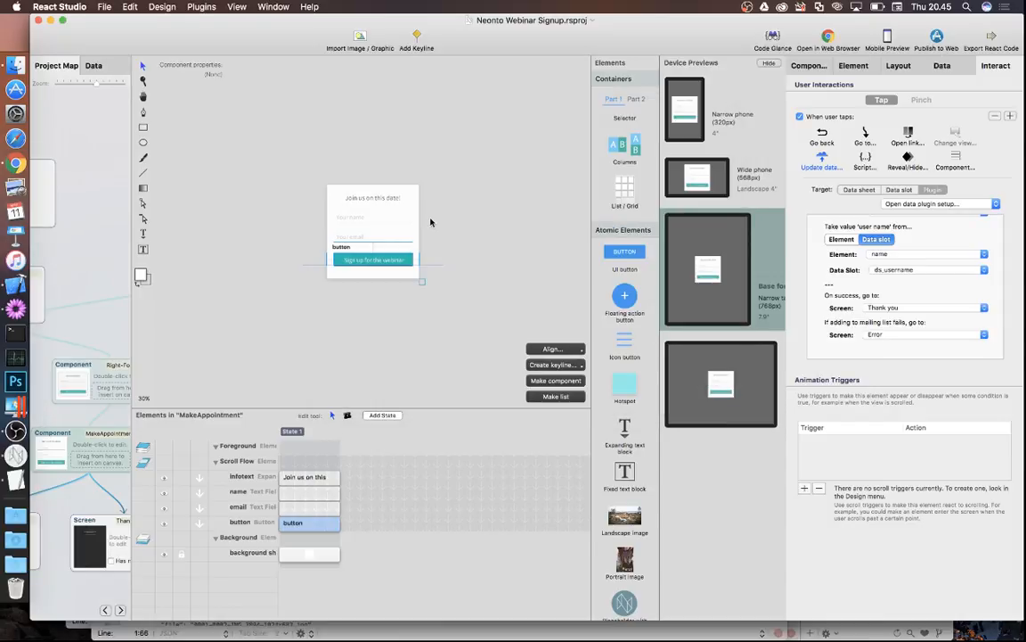
left_click(15, 307)
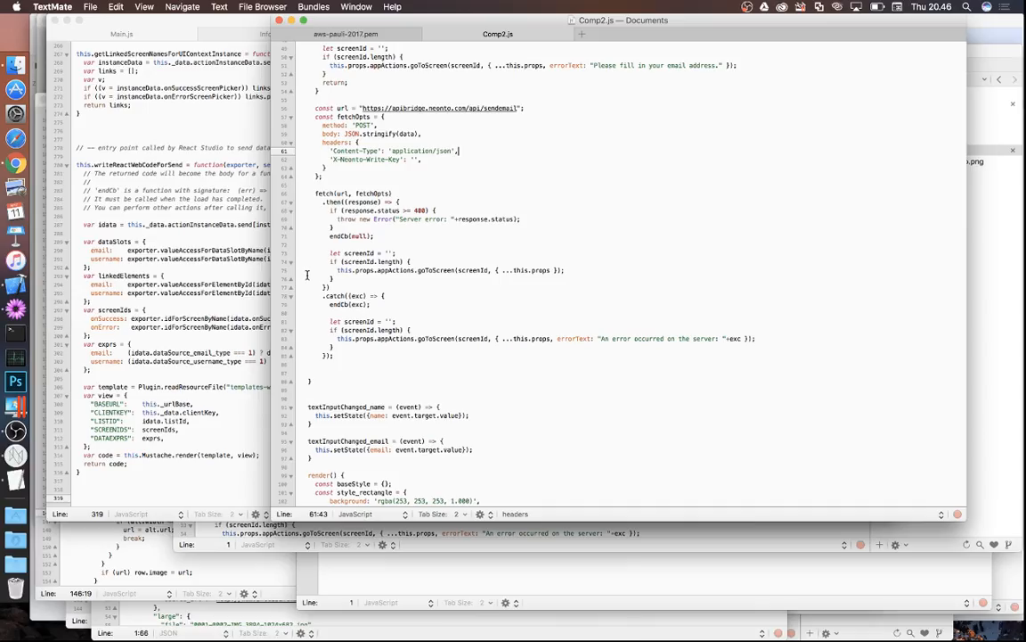
left_click(189, 113)
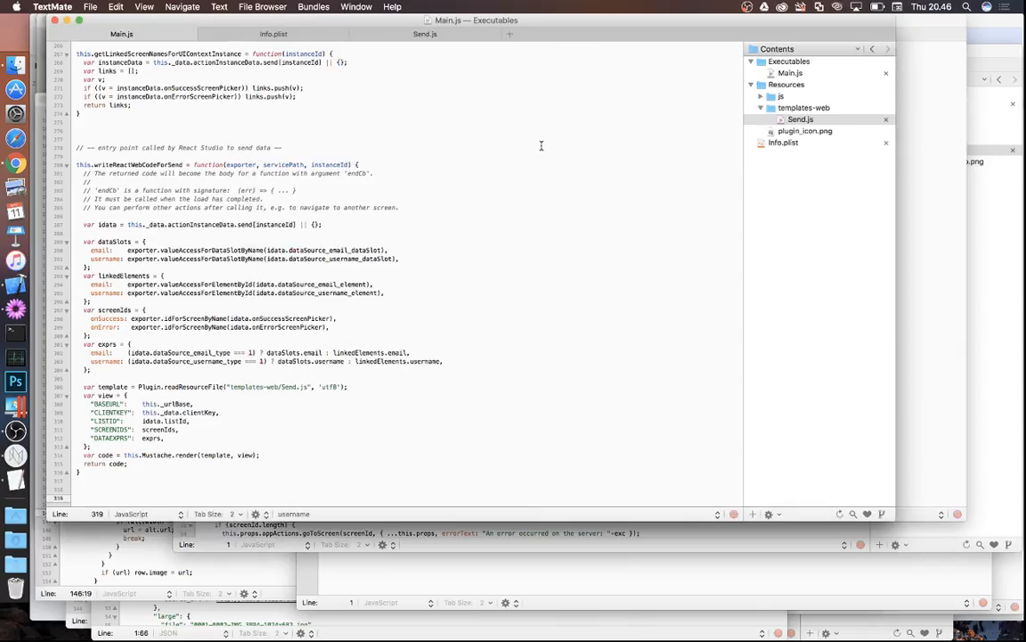
scroll(258, 208, "up", 20)
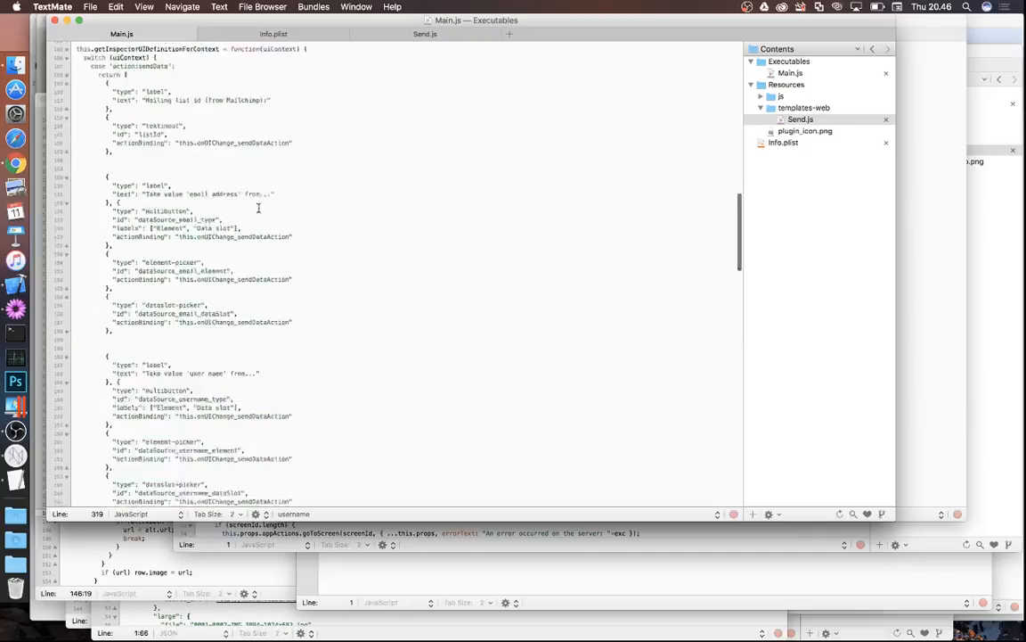
scroll(258, 207, "down", 20)
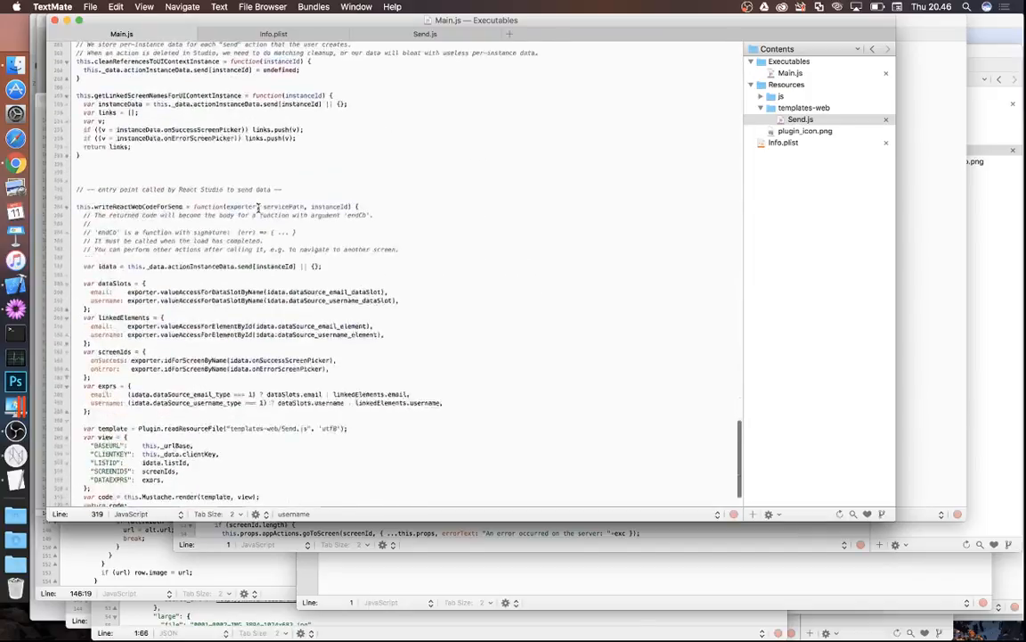
left_click(15, 454)
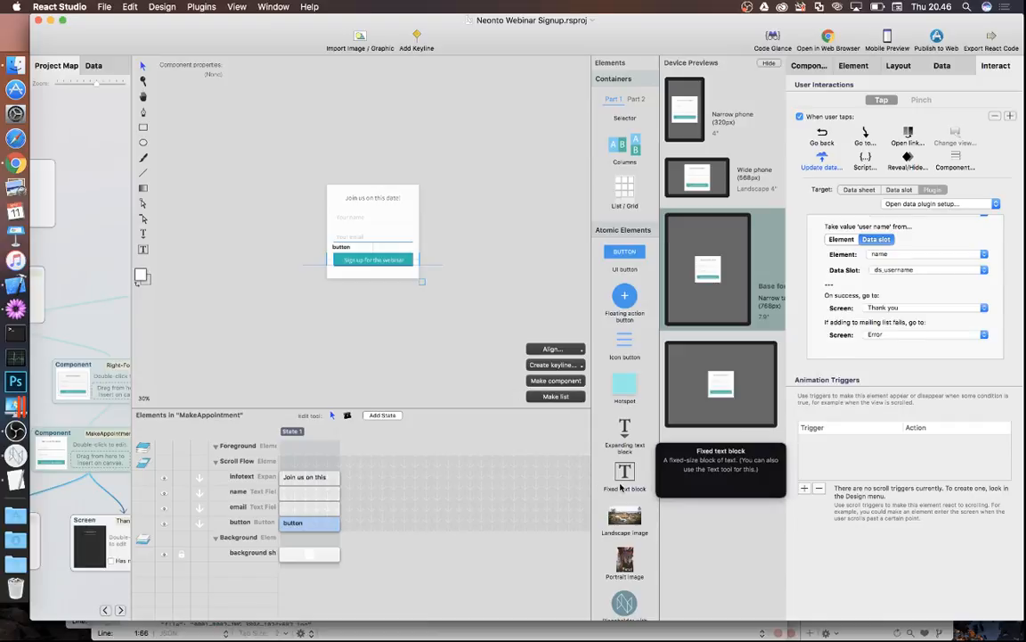
- Scroll the Elements panel to the Plugins section, then bring forward the webinar agenda poster in TextEdit
scroll(621, 487, "down", 5)
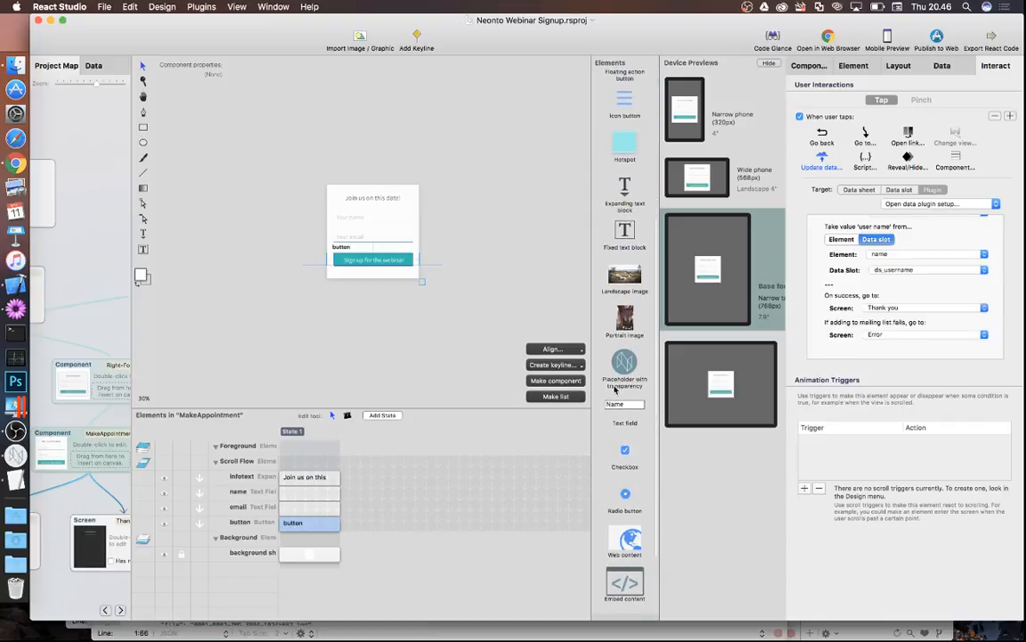
scroll(615, 390, "down", 3)
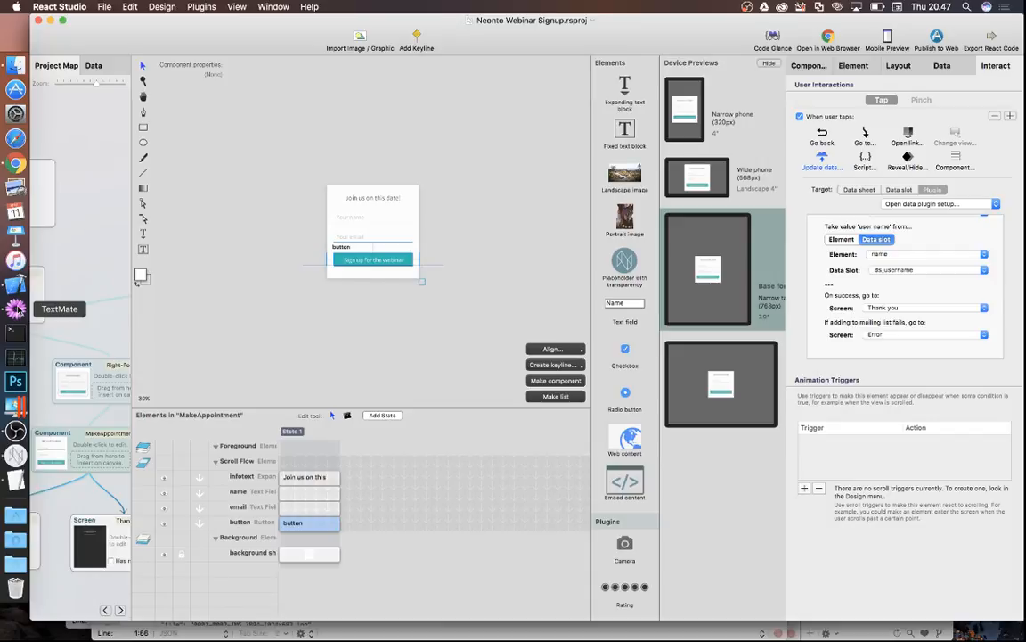
left_click(15, 479)
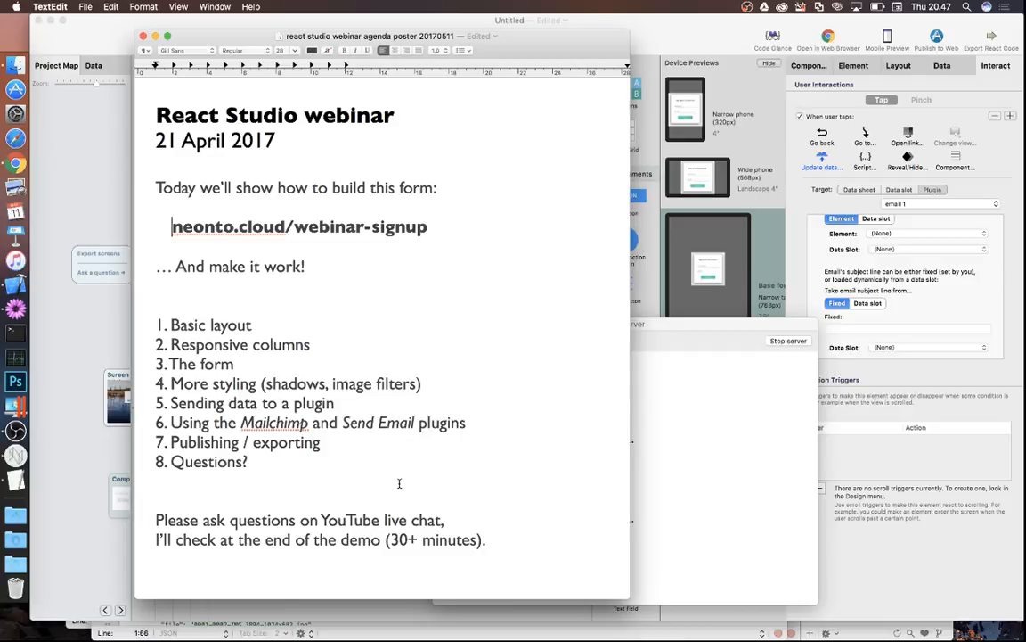
- Change the poster's date from 21 April to 11 May
left_click(227, 139)
key("shift+alt+Left")
key("shift+alt+Left")
type("11 May")
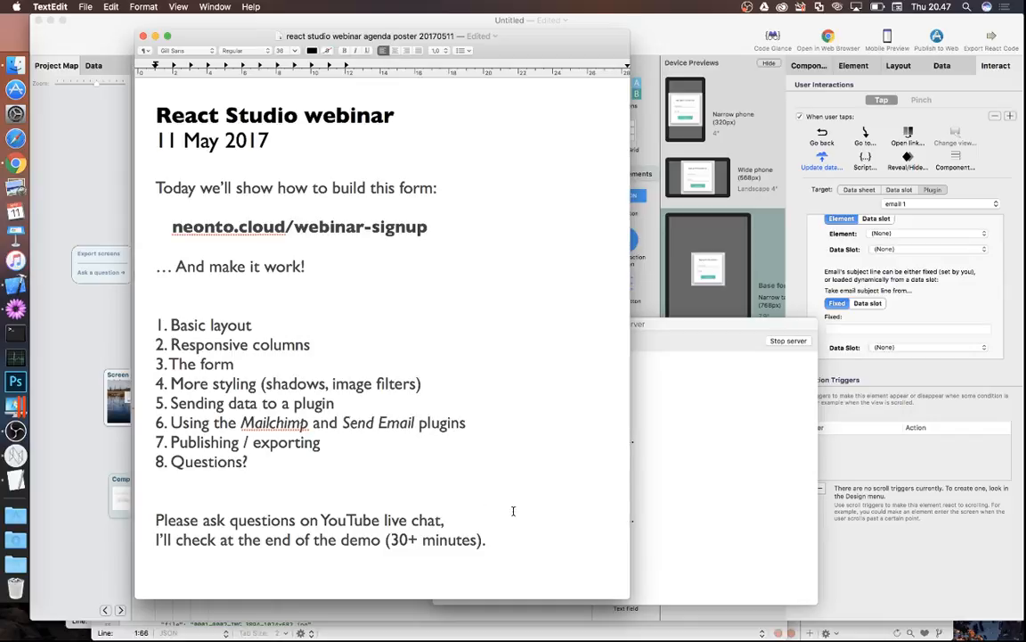
- Add the contact e-mail address in bold on a new line at the bottom
left_click(527, 535)
key("Return")
key("Return")
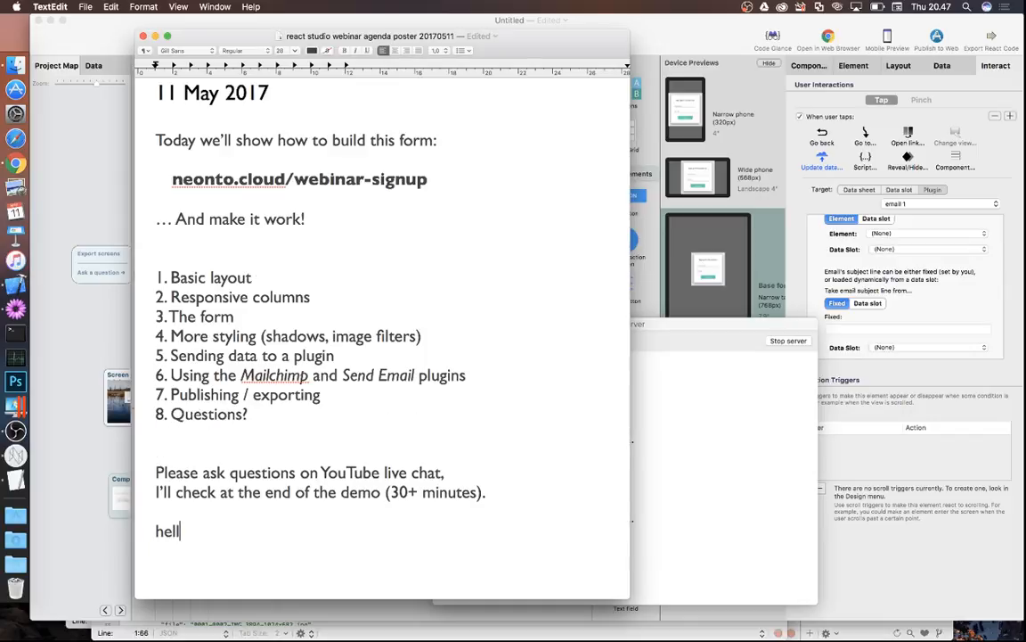
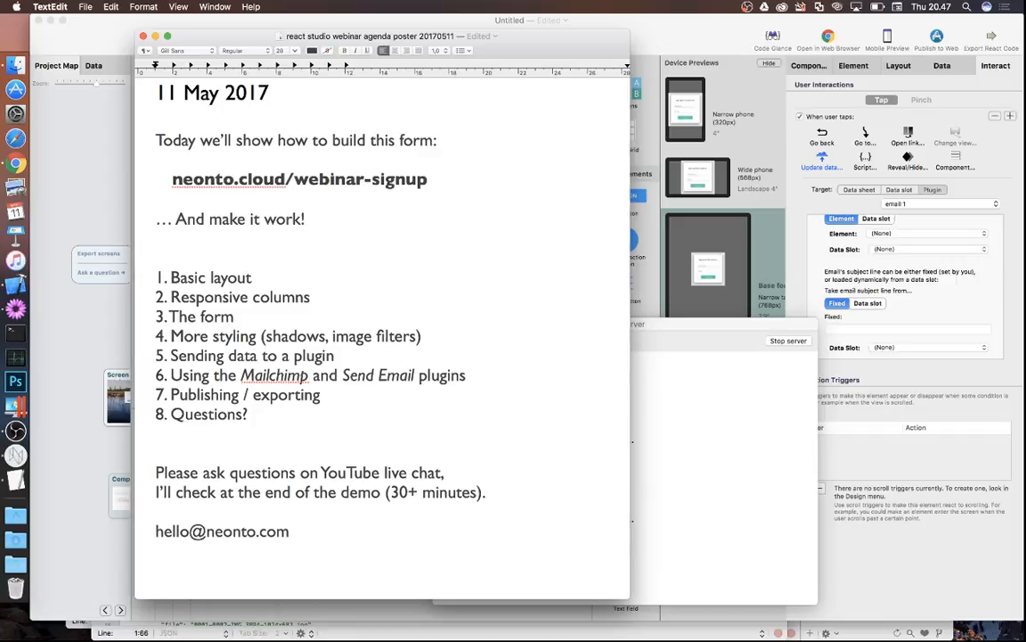
key("super+shift+Left")
key("super+b")
key("Right")
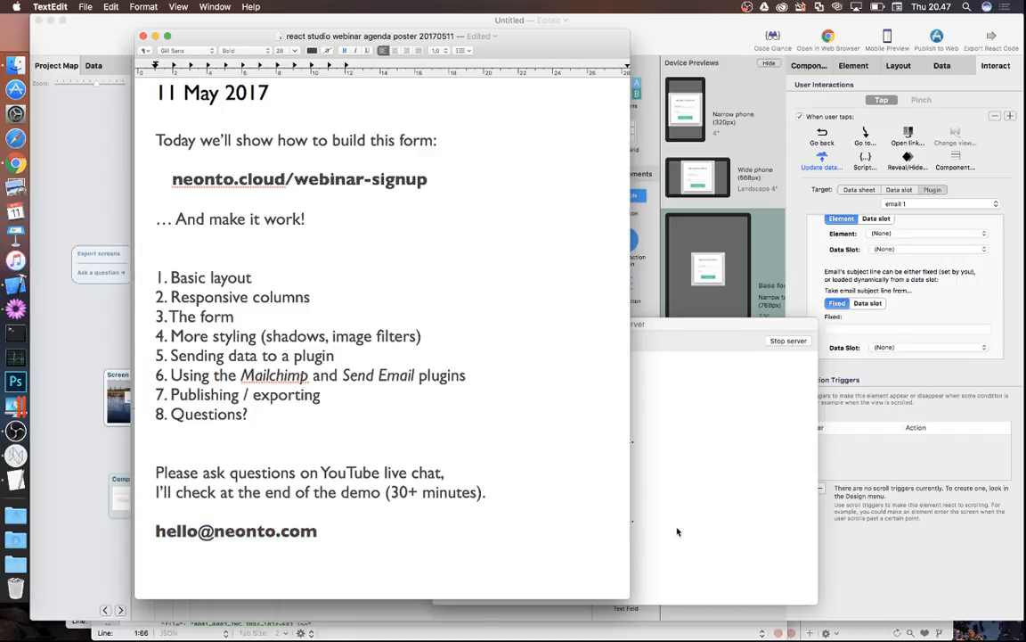